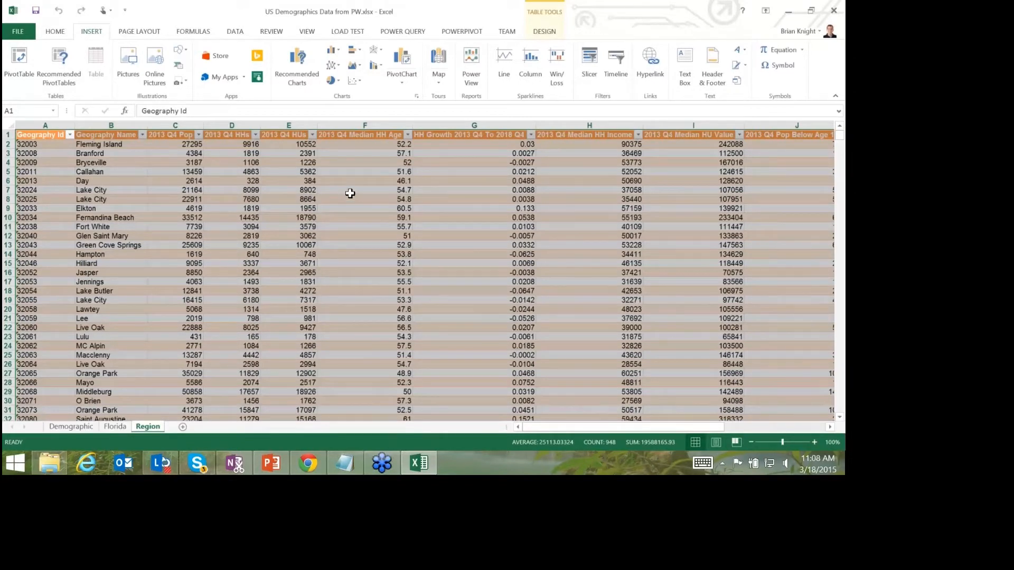
# Examine the age, growth, income, home value and population-by-age columns of the Region sheet.
pyautogui.click(350, 193)
pyautogui.click(404, 194)
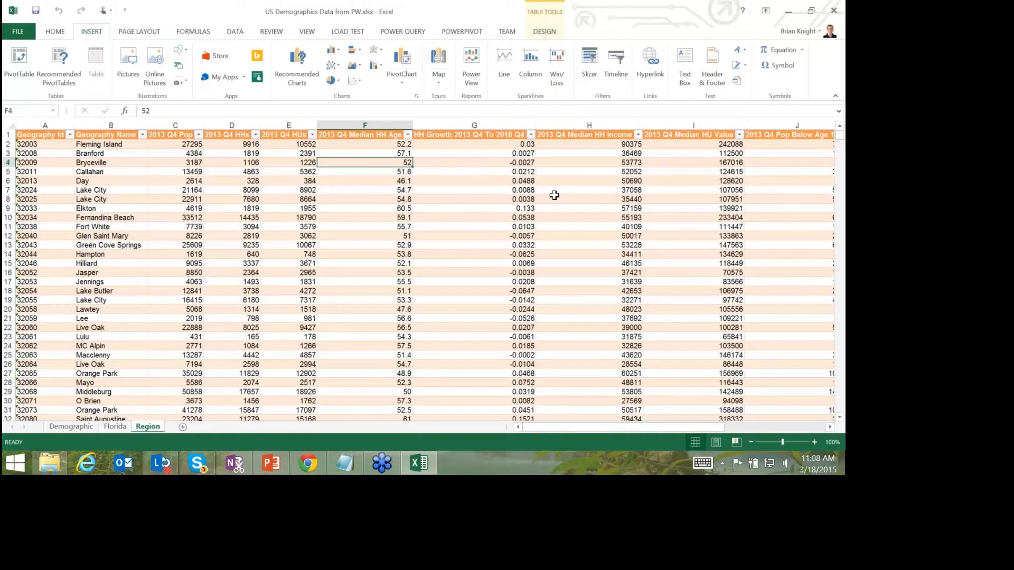
pyautogui.press('Right')
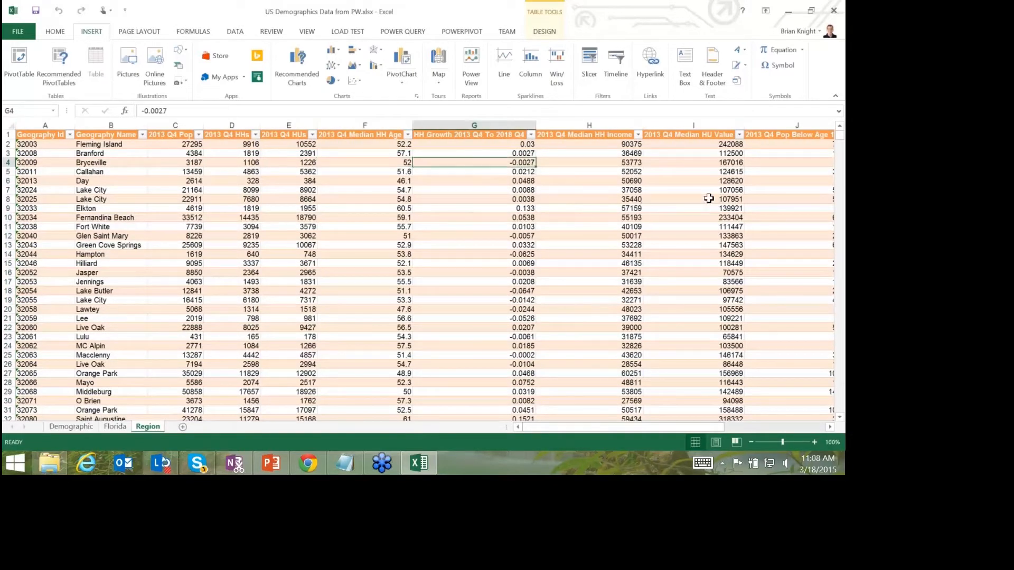
pyautogui.press('Right')
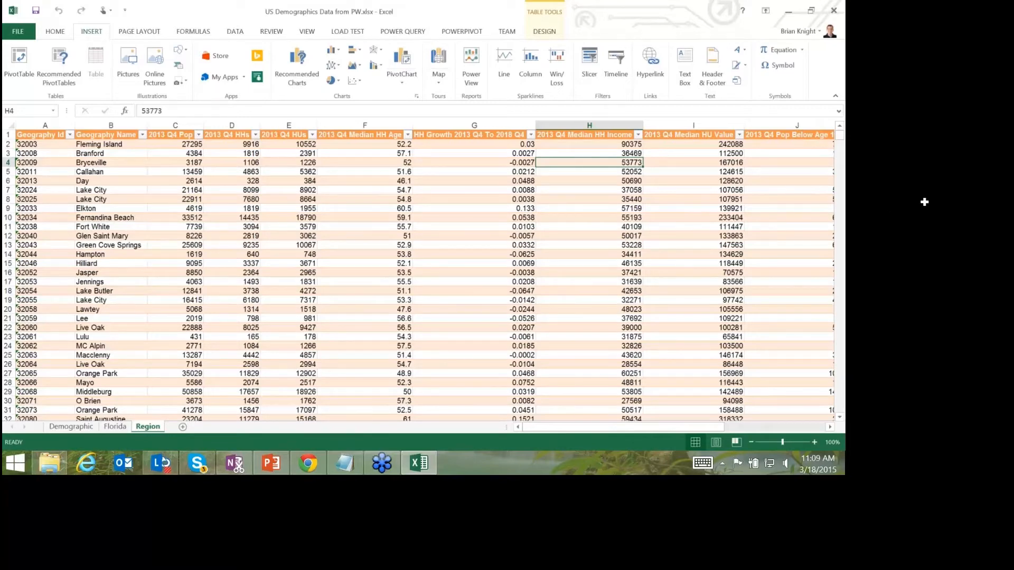
pyautogui.click(770, 170)
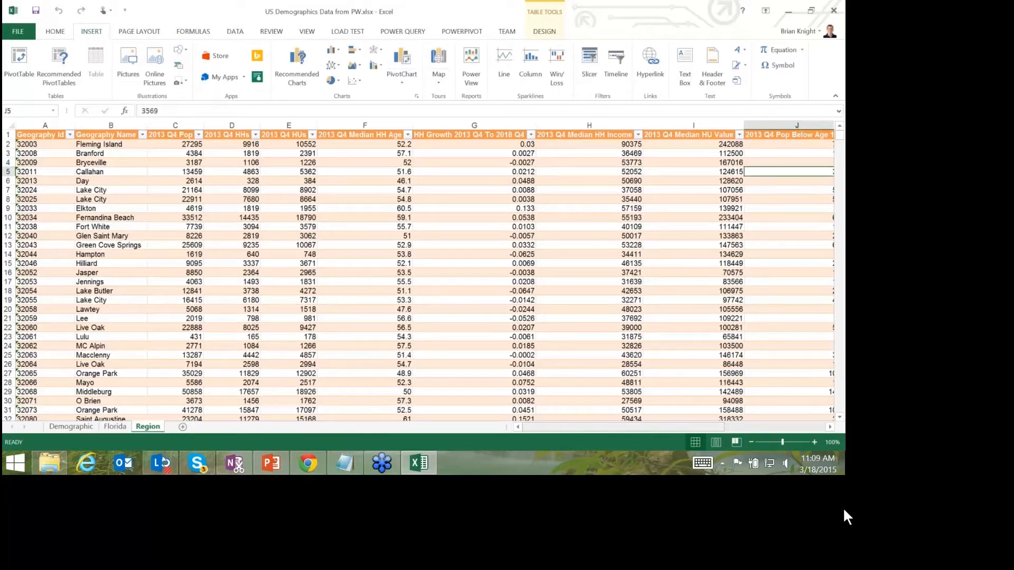
pyautogui.moveTo(702, 425); pyautogui.dragTo(777, 425)
pyautogui.click(695, 171)
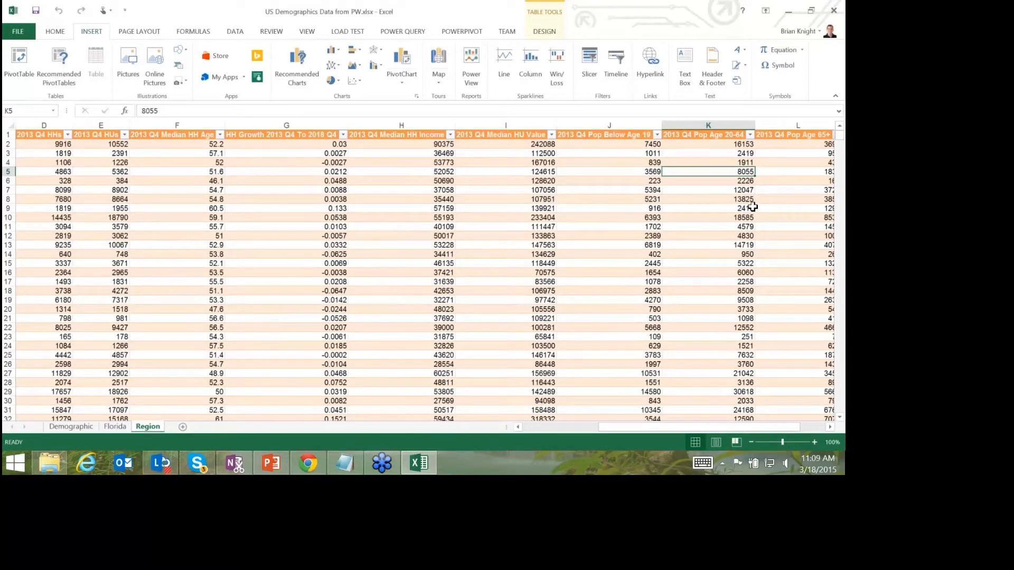
pyautogui.press('Left')
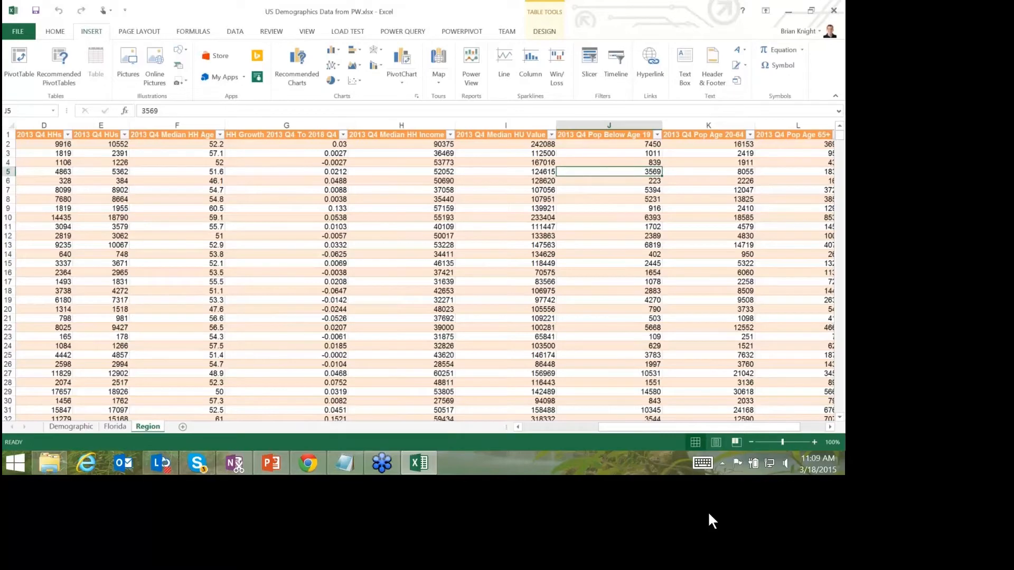
pyautogui.hscroll(-3, 707, 511)
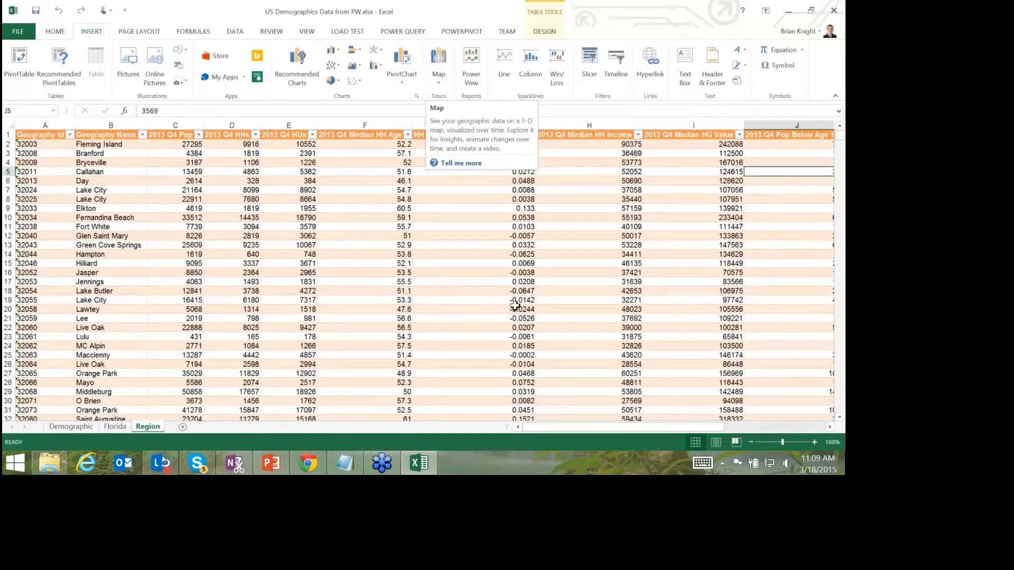
pyautogui.press('Left')
pyautogui.press('Left')
pyautogui.press('Left')
pyautogui.press('Down')
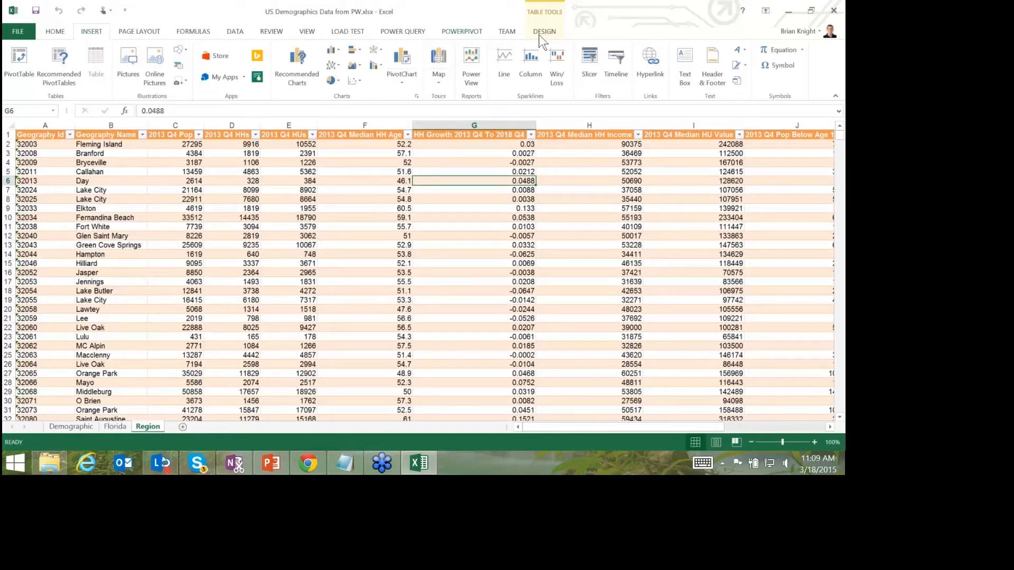
# Load the Region sheet's table into the Power Query editor and look through its columns up to 2013 Q4 Pop Age 65+.
pyautogui.click(403, 31)
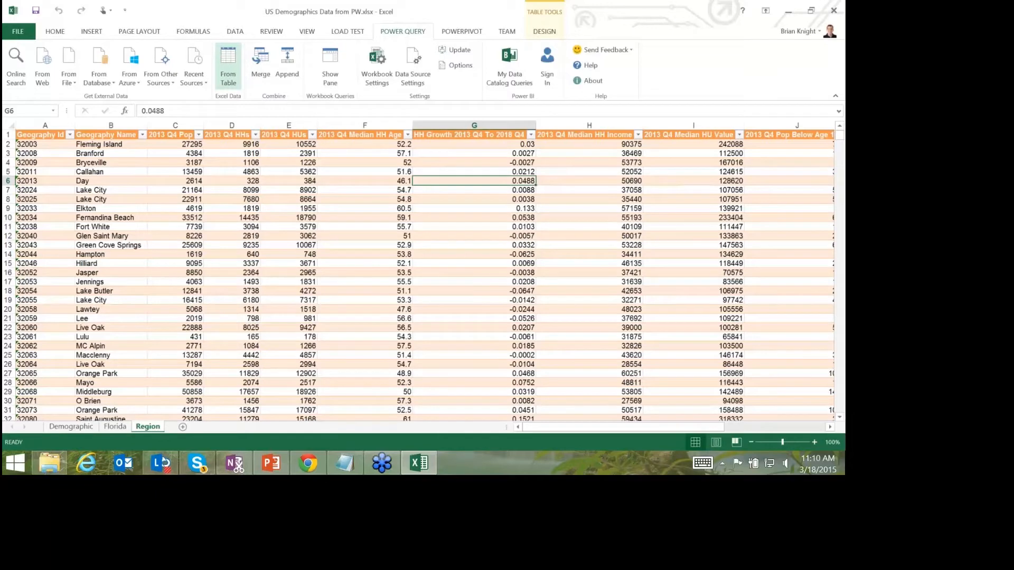
pyautogui.click(228, 66)
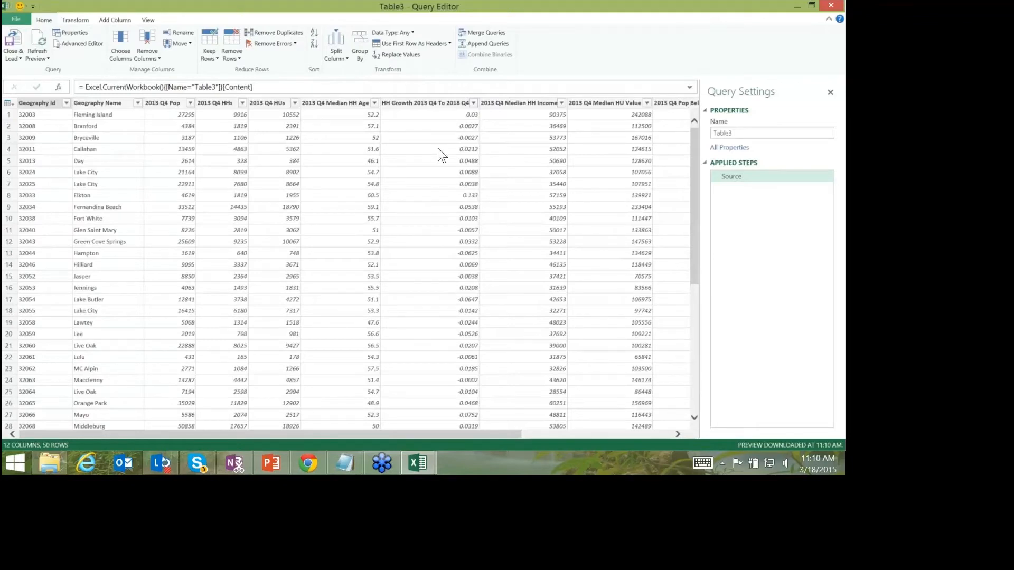
pyautogui.click(167, 138)
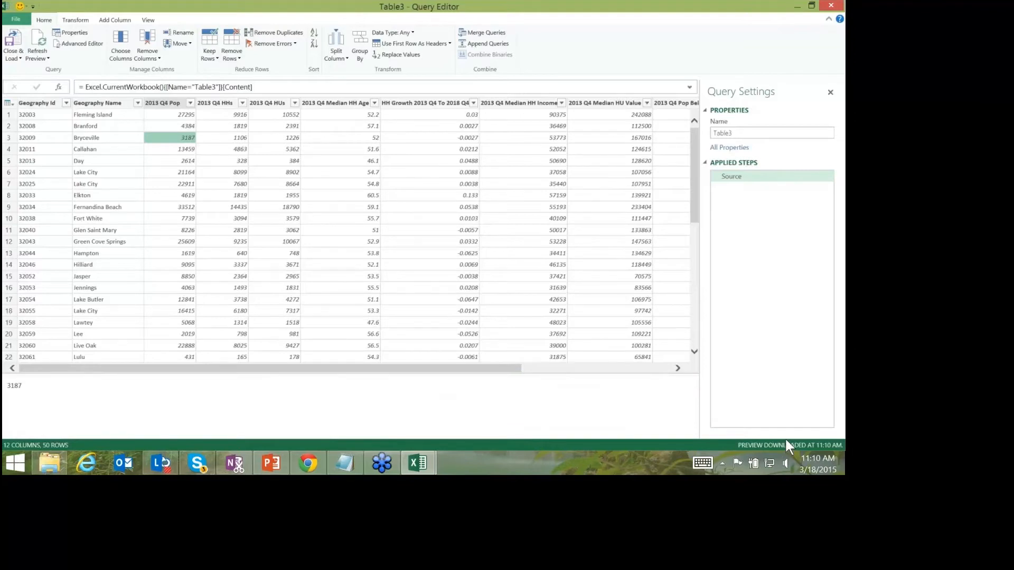
pyautogui.hscroll(1, 786, 439)
pyautogui.hscroll(3, 786, 440)
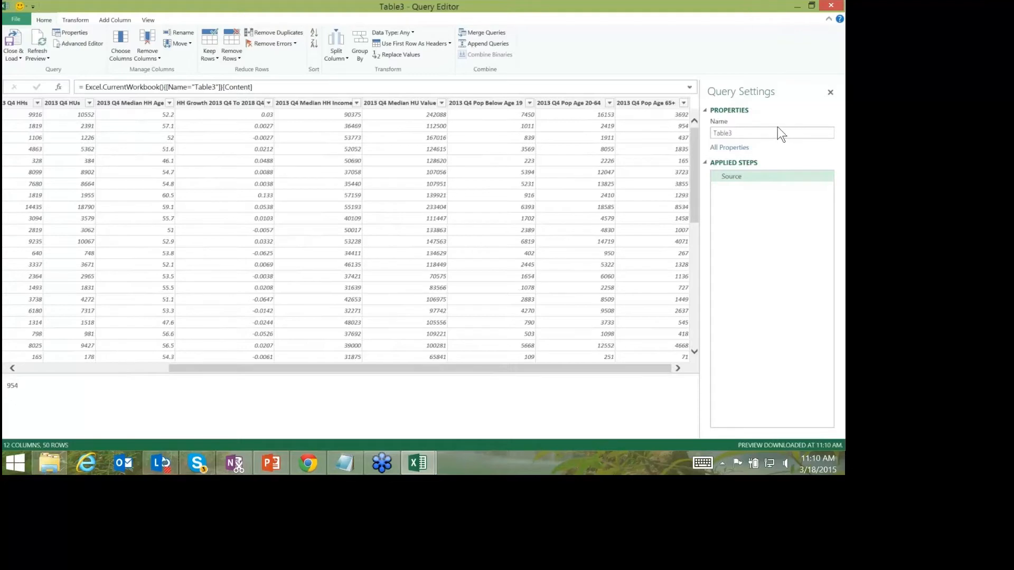
pyautogui.click(650, 115)
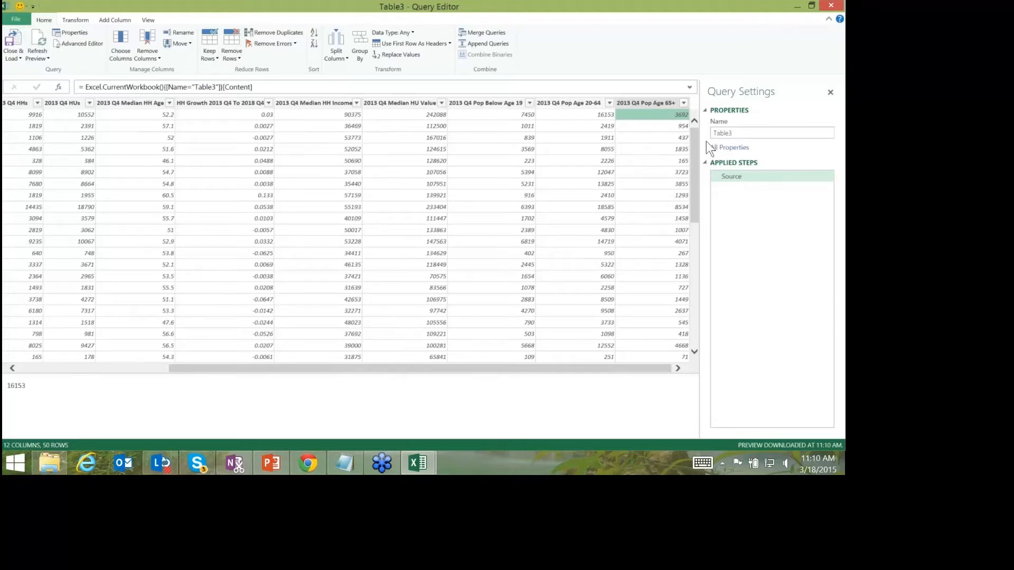
pyautogui.moveTo(681, 103); pyautogui.dragTo(224, 121)
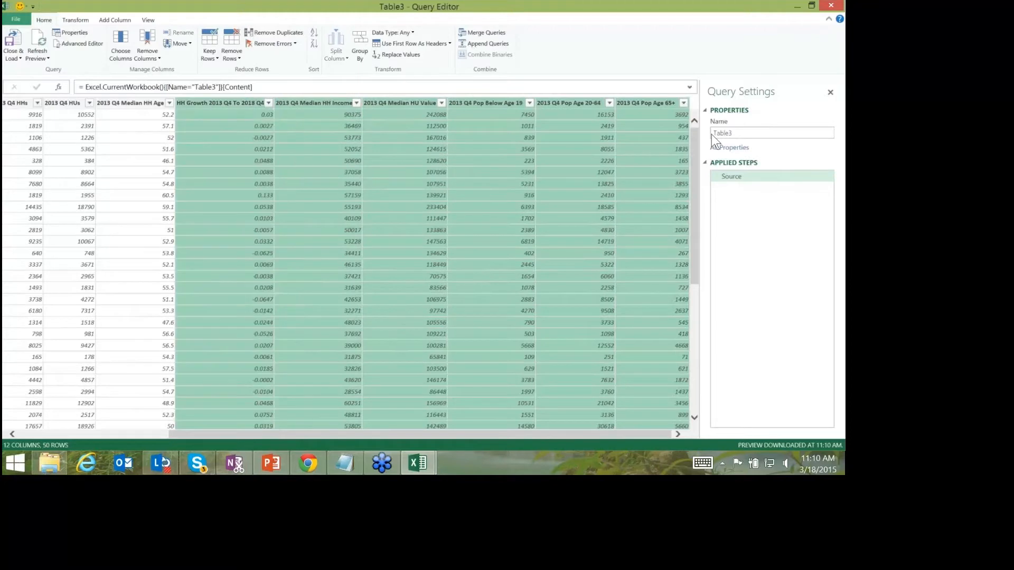
pyautogui.press('Left')
pyautogui.press('Left')
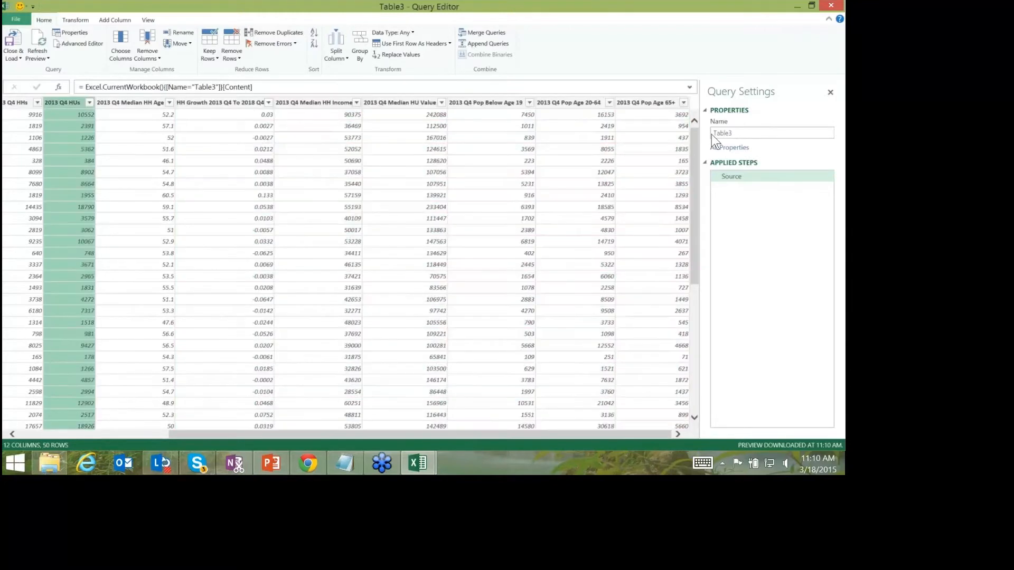
pyautogui.press('Left')
pyautogui.press('Left')
pyautogui.press('Left')
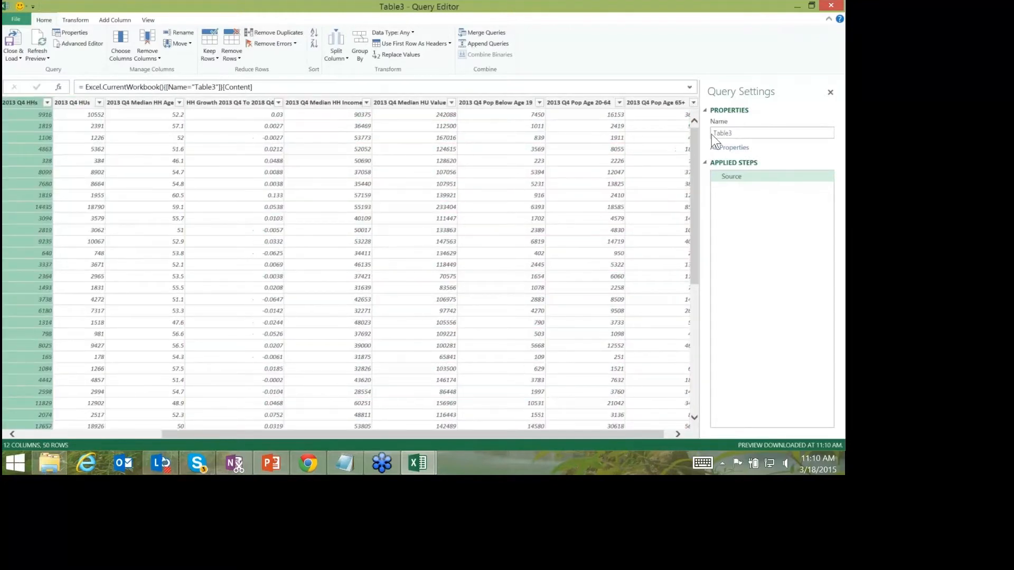
pyautogui.press('Right')
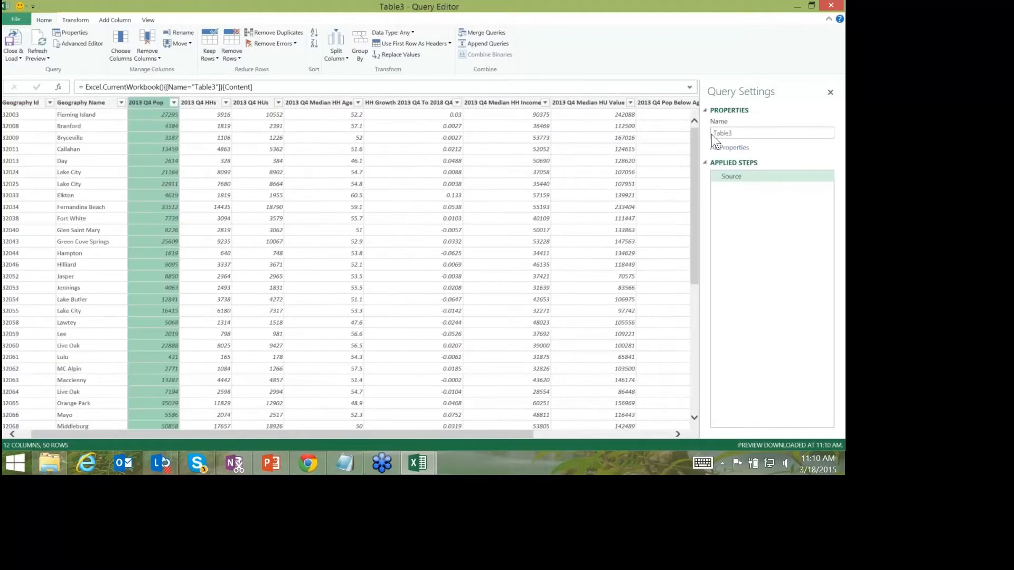
pyautogui.hotkey('shift', 'End')
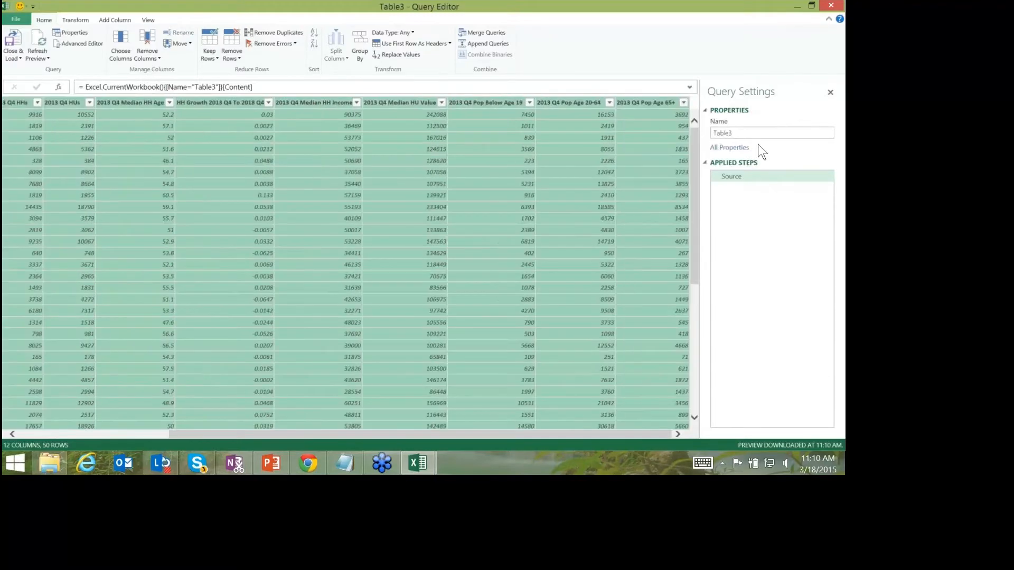
pyautogui.rightClick(632, 121)
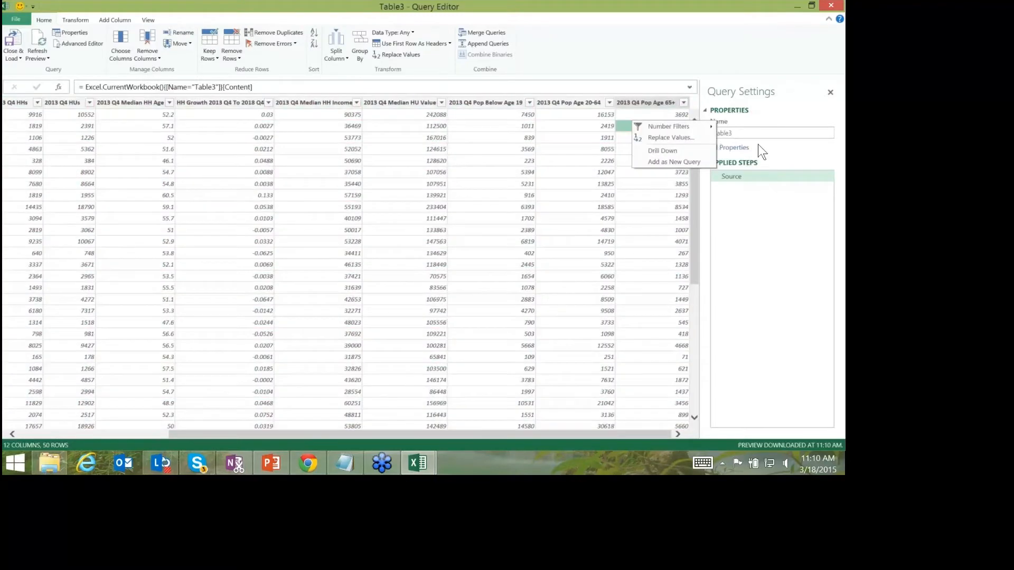
# Change the data type of all columns from 2013 Q4 Pop through 2013 Q4 Pop Age 65+ to Whole Number.
pyautogui.click(776, 120)
pyautogui.hotkey('shift', 'Left')
pyautogui.hotkey('shift', 'Left')
pyautogui.hotkey('shift', 'Left')
pyautogui.hotkey('shift', 'Left')
pyautogui.hotkey('shift', 'Left')
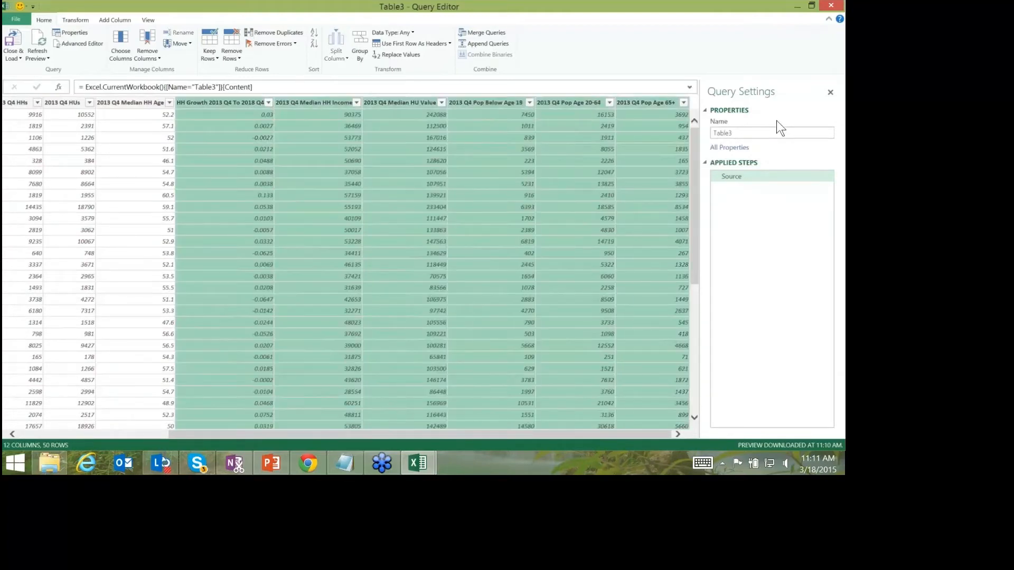
pyautogui.hotkey('shift', 'Left')
pyautogui.hotkey('shift', 'Left')
pyautogui.hotkey('shift', 'Left')
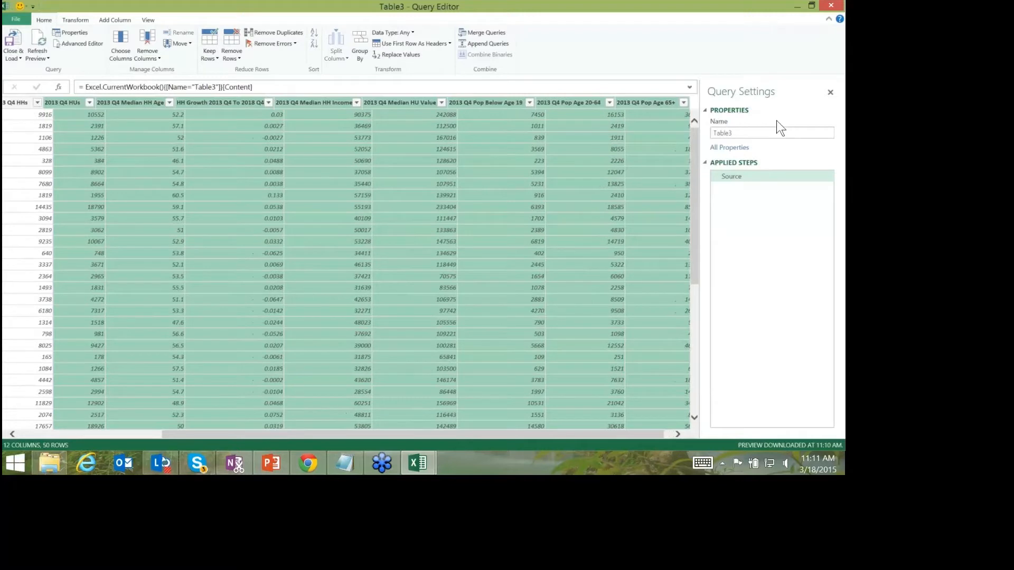
pyautogui.hotkey('shift', 'Left')
pyautogui.hotkey('shift', 'Left')
pyautogui.rightClick(603, 105)
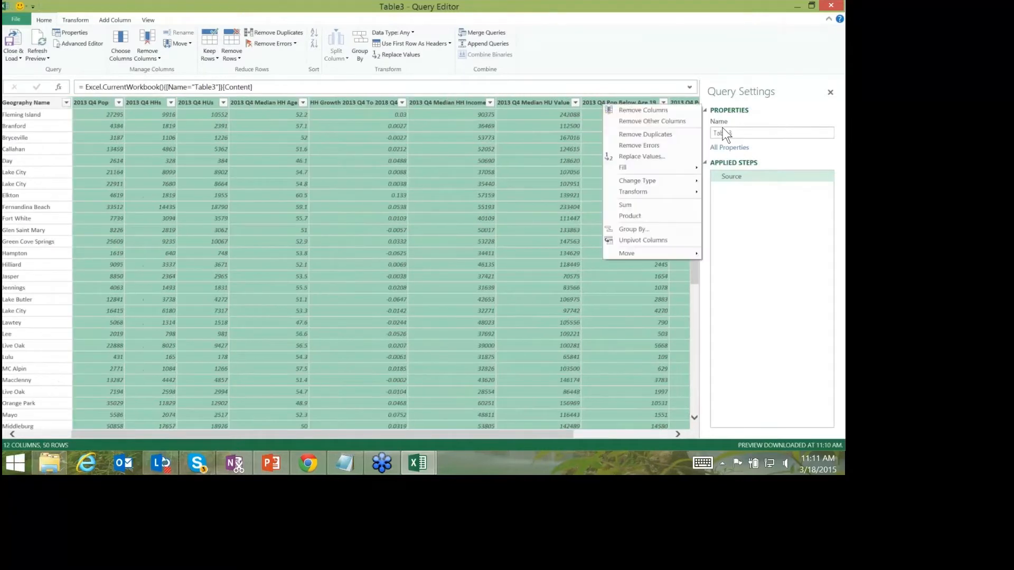
pyautogui.press('Down')
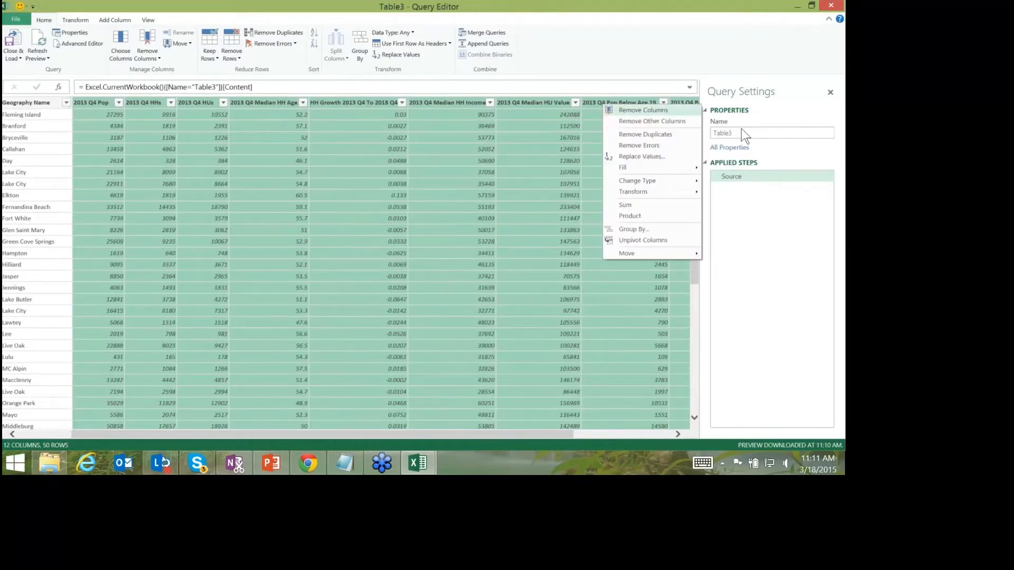
pyautogui.press('Down')
pyautogui.press('Down')
pyautogui.press('Down')
pyautogui.press('Down')
pyautogui.press('Down')
pyautogui.press('Down')
pyautogui.press('Right')
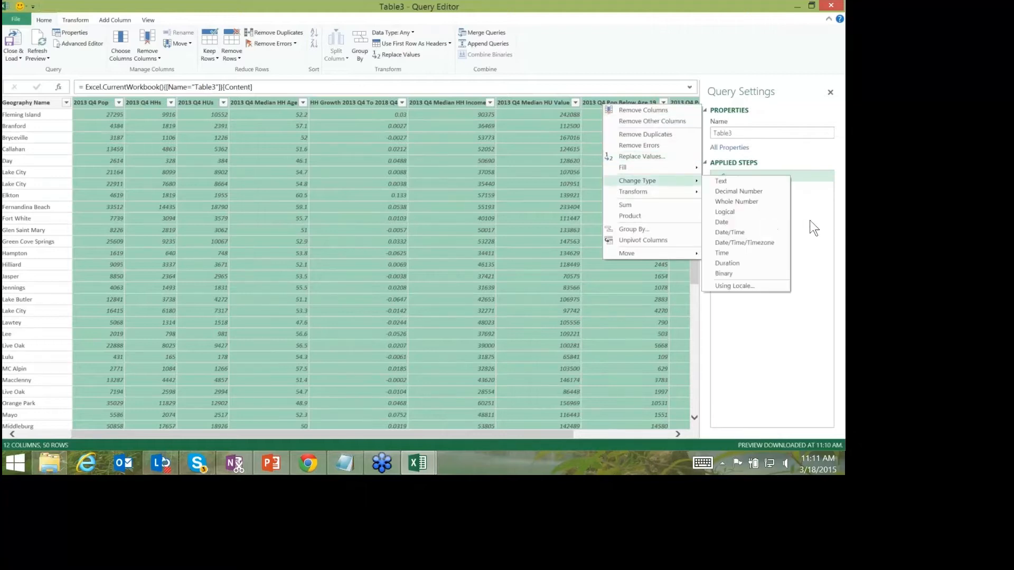
pyautogui.press('Down')
pyautogui.press('Down')
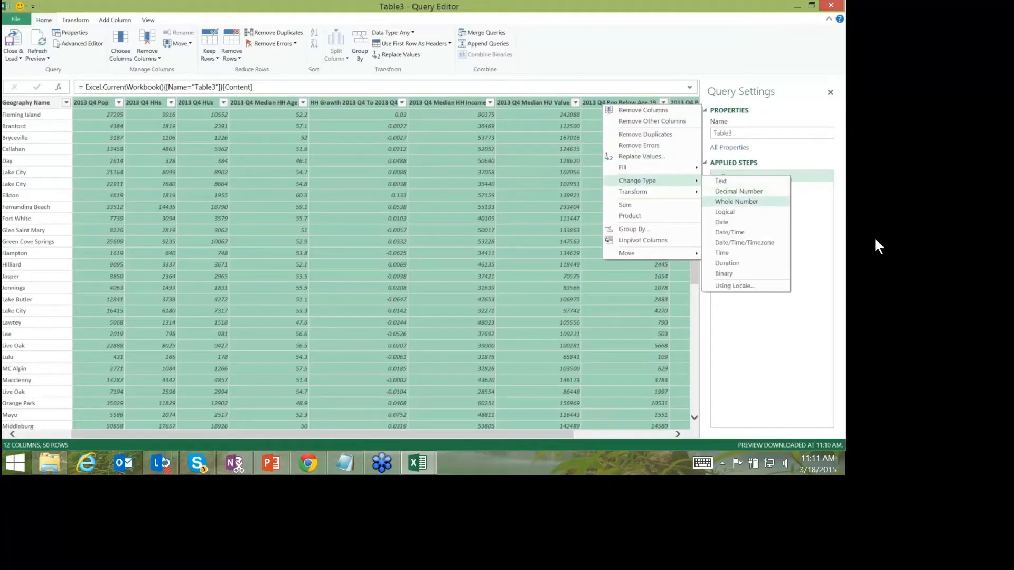
pyautogui.press('Down')
pyautogui.press('Up')
pyautogui.press('Return')
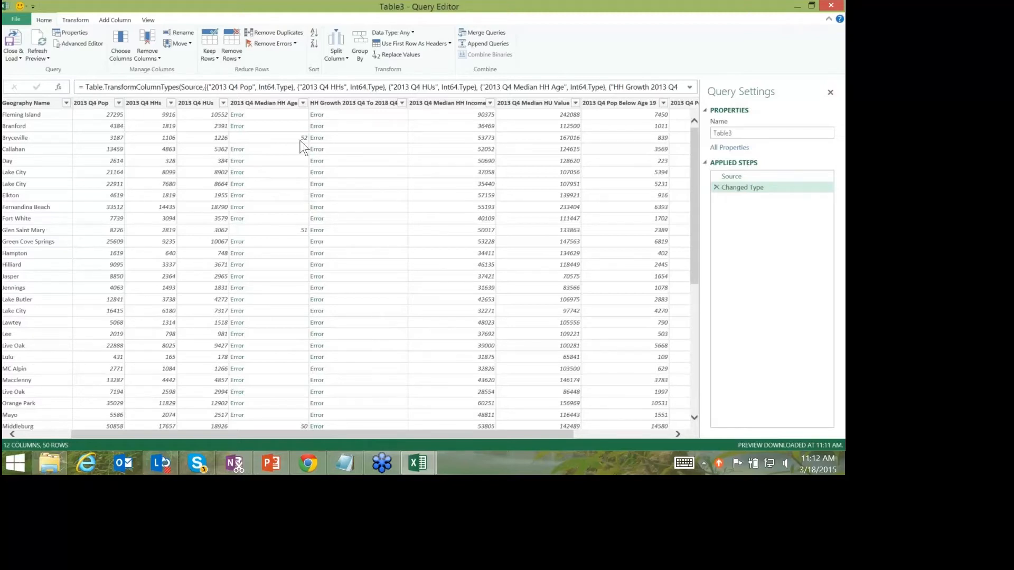
# Change the data type of the 2013 Q4 Median HH Age and HH Growth 2013 Q4 To 2018 Q4 columns to Decimal Number.
pyautogui.click(296, 127)
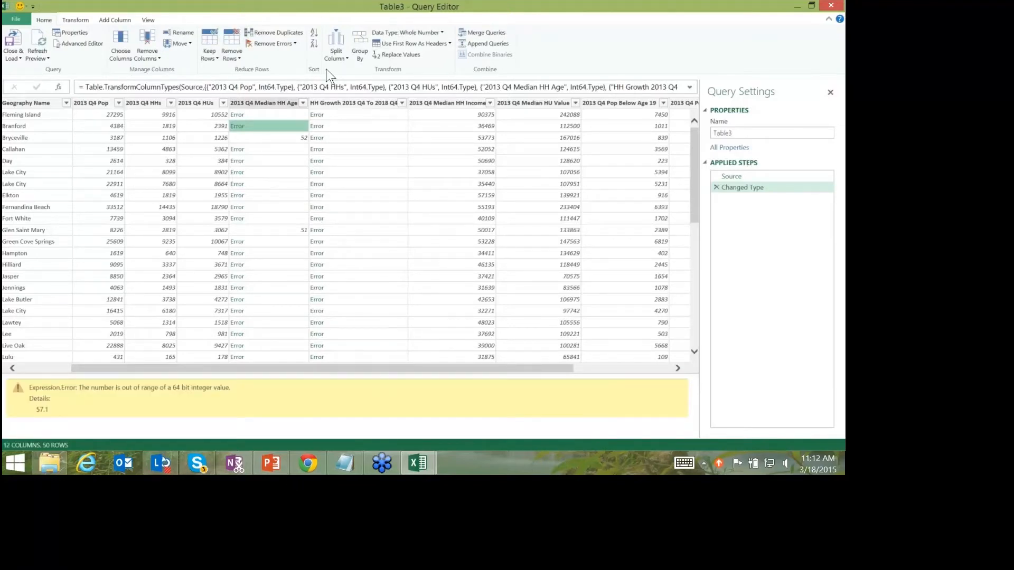
pyautogui.click(276, 103)
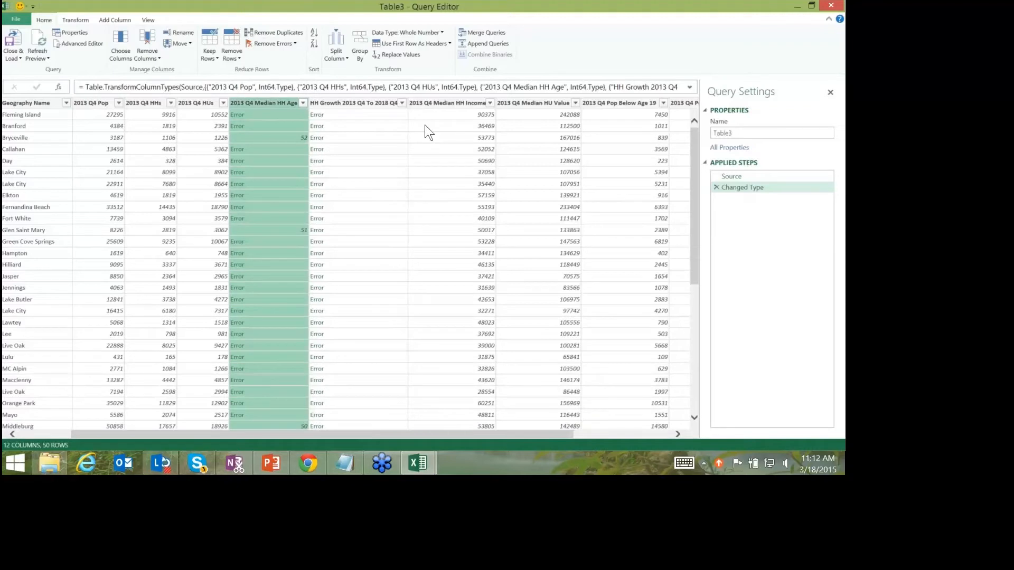
pyautogui.keyDown('ctrl'); pyautogui.click(354, 104); pyautogui.keyUp('ctrl')
pyautogui.rightClick(355, 103)
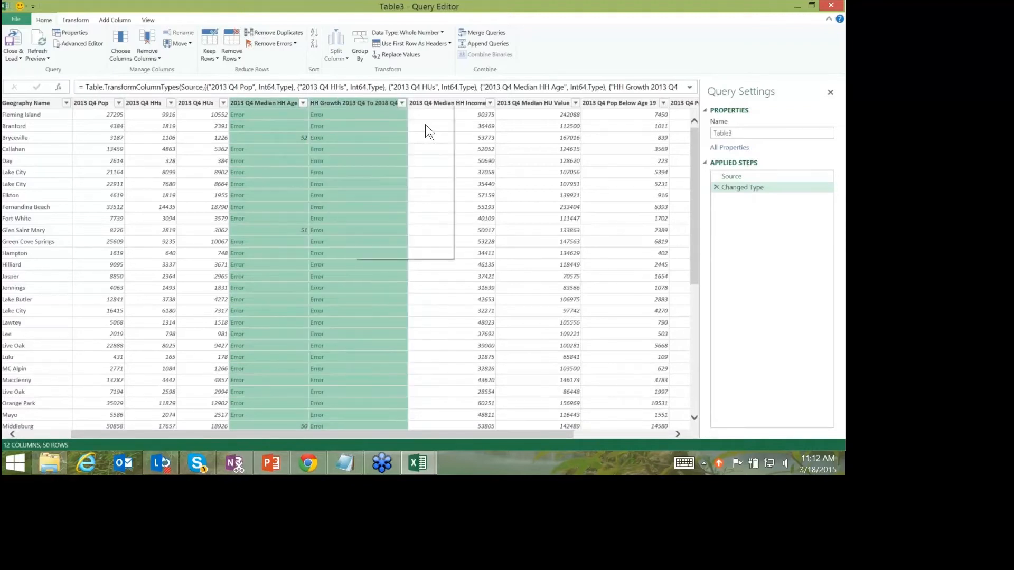
pyautogui.moveTo(443, 167)
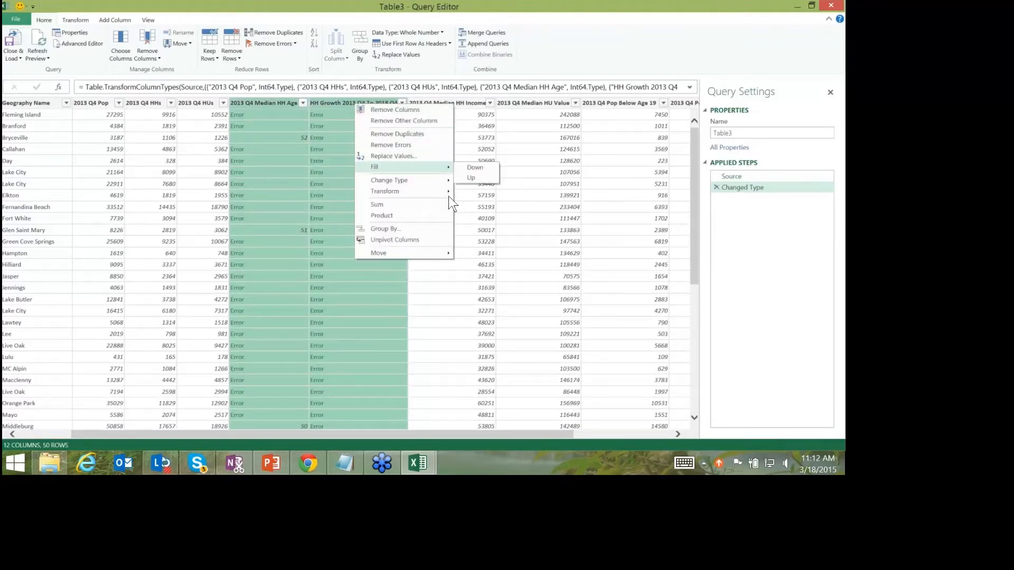
pyautogui.press('Down')
pyautogui.press('Right')
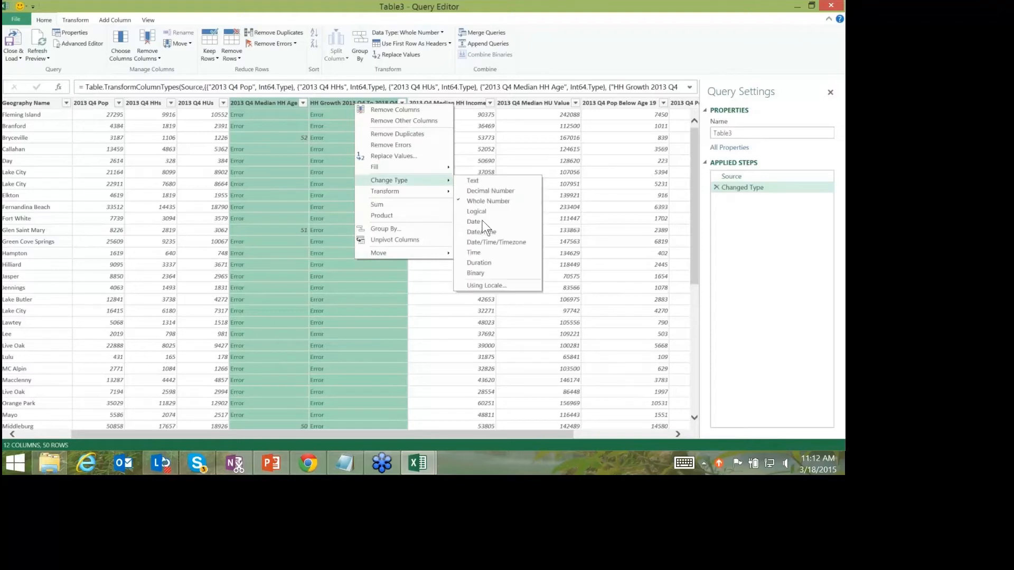
pyautogui.press('Down')
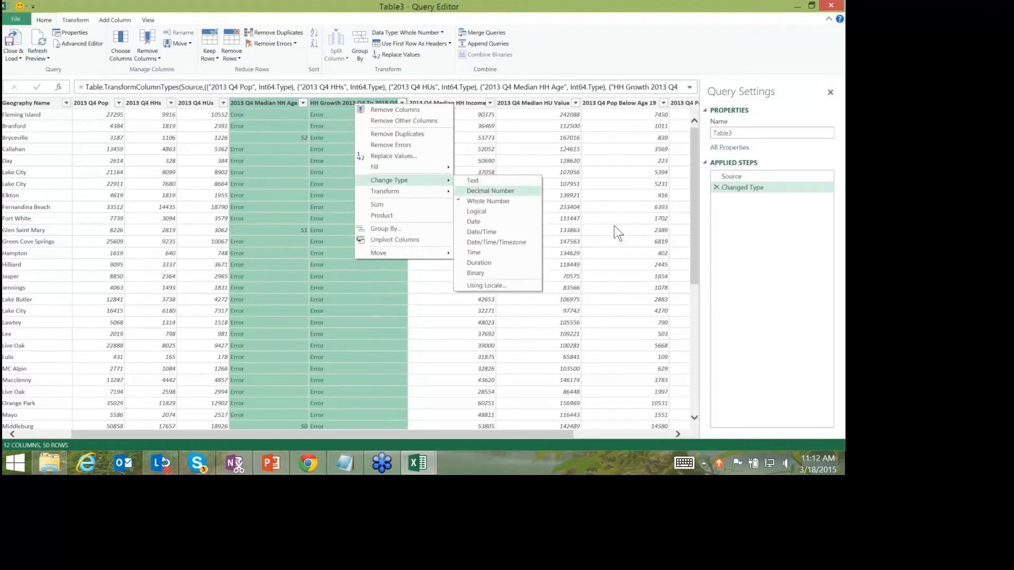
pyautogui.press('Return')
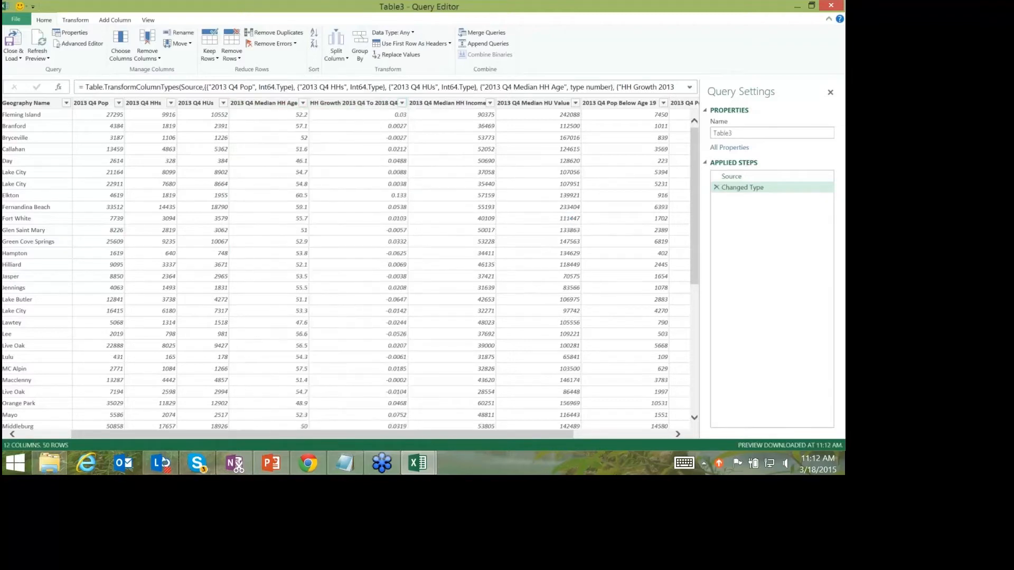
pyautogui.click(699, 519)
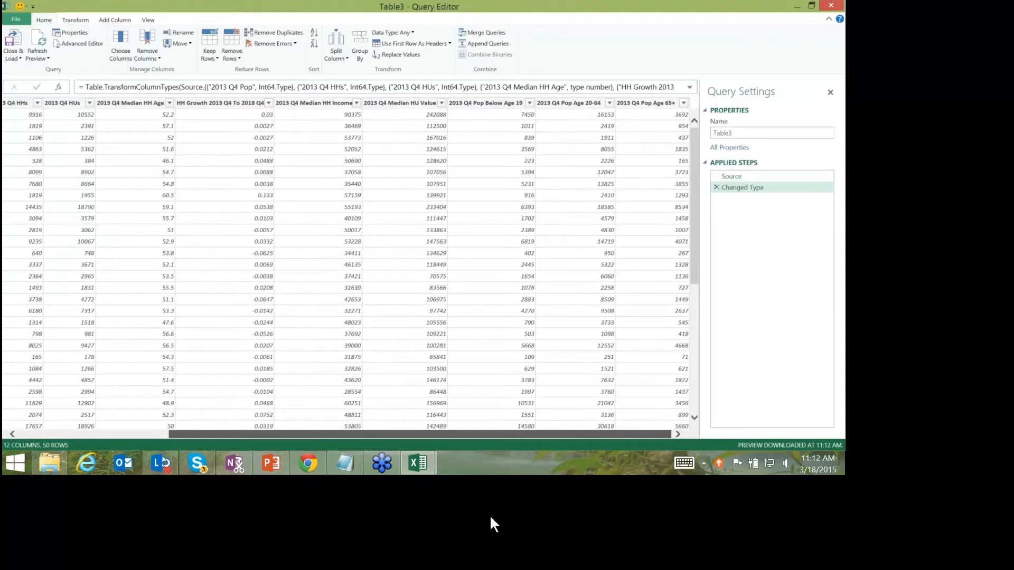
pyautogui.moveTo(490, 515); pyautogui.dragTo(461, 514)
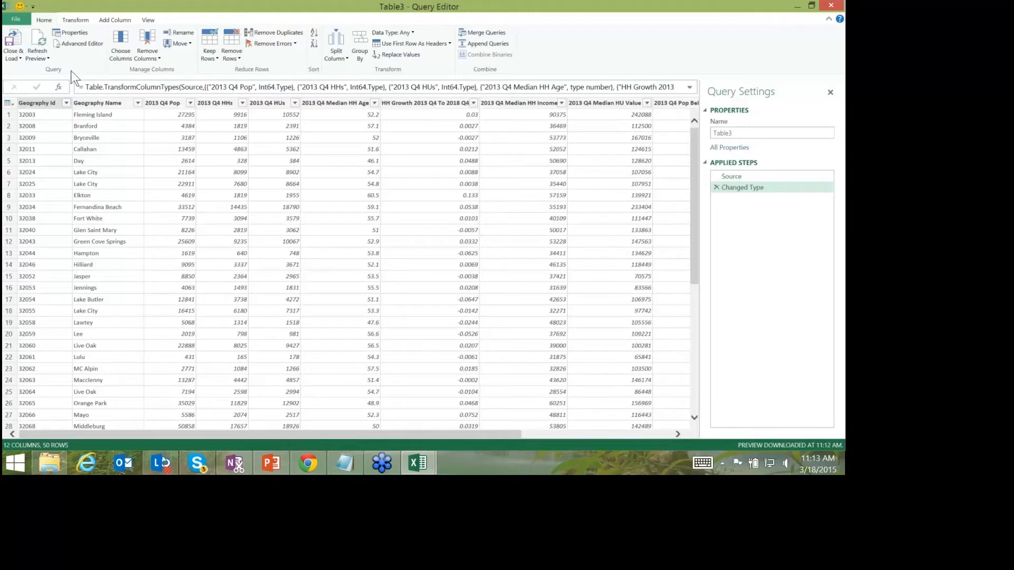
# Close and load the Table3 query into a worksheet and look over the query's available actions.
pyautogui.click(18, 56)
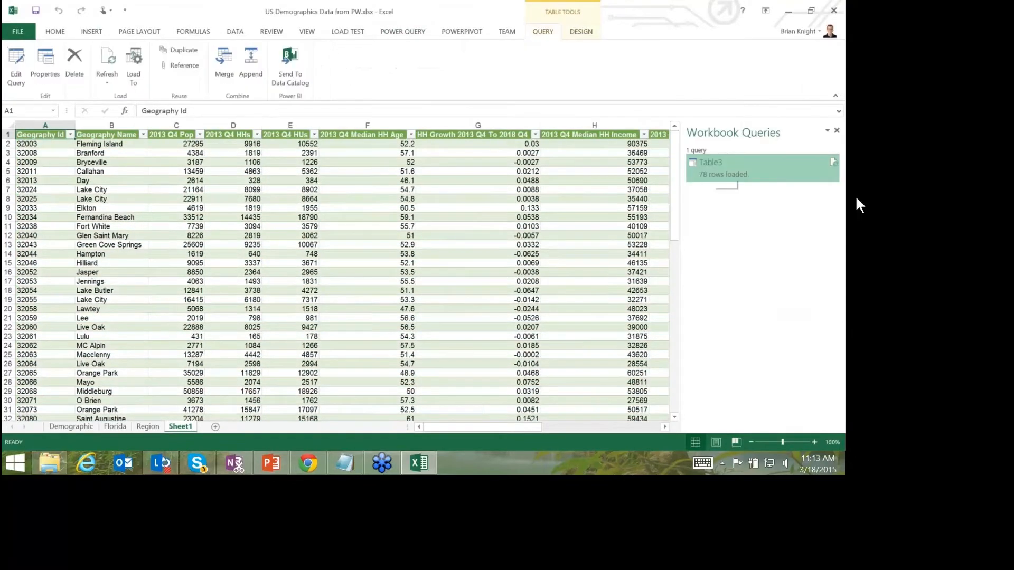
pyautogui.moveTo(723, 170)
pyautogui.rightClick(719, 165)
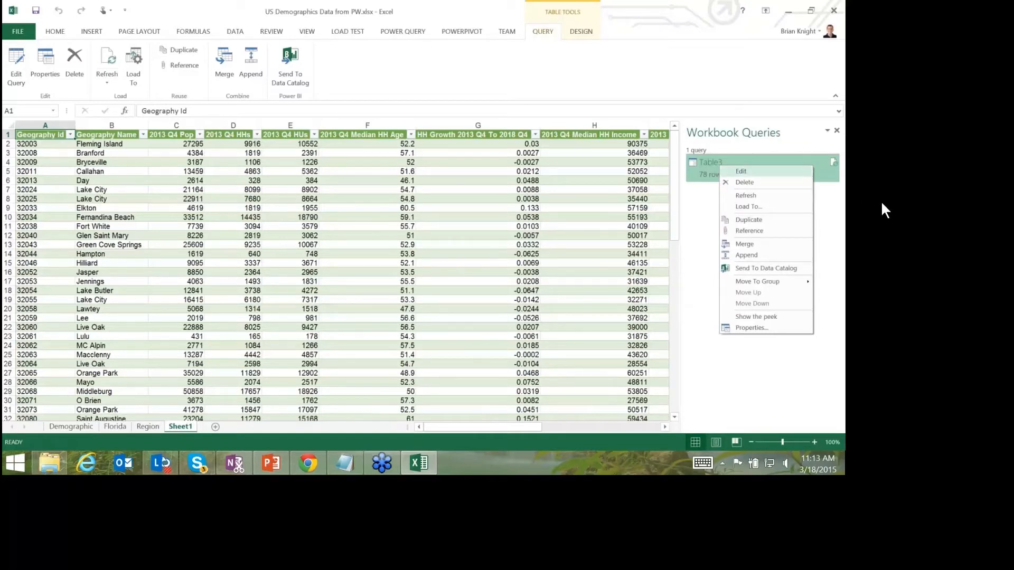
pyautogui.click(703, 201)
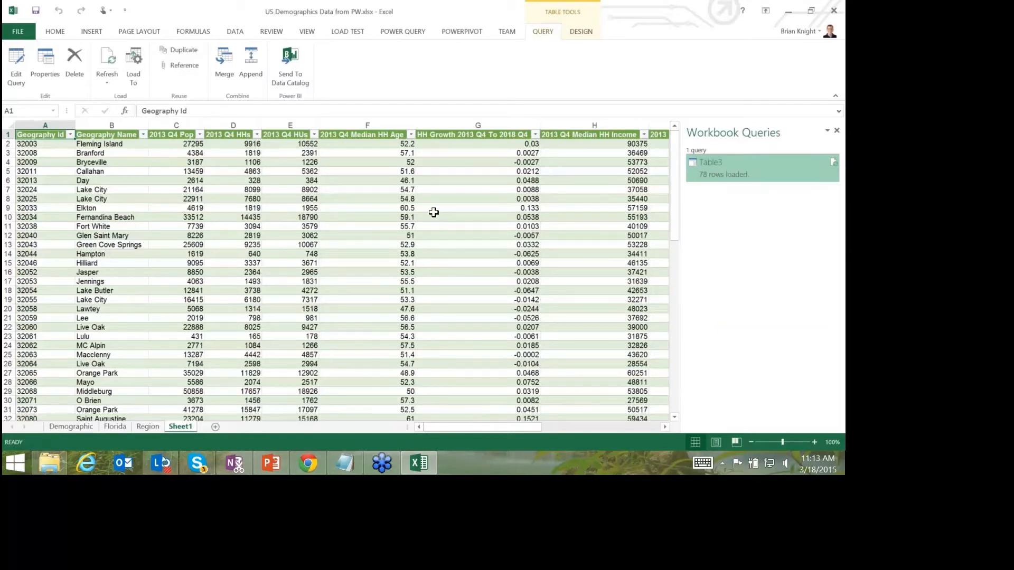
pyautogui.click(362, 180)
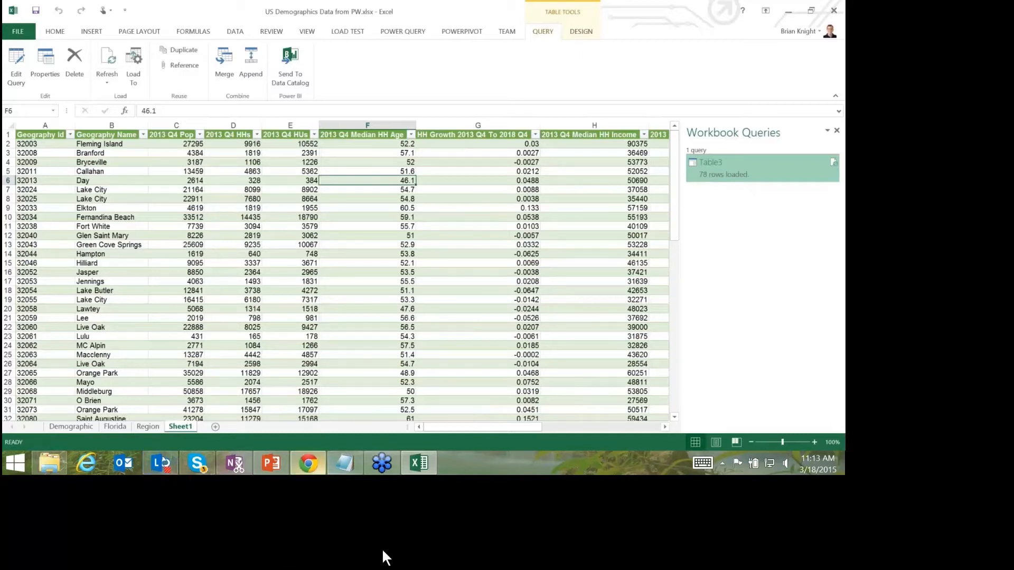
# Switch to Chrome and open yelp.com in a new tab.
pyautogui.click(318, 457)
pyautogui.moveTo(351, 462)
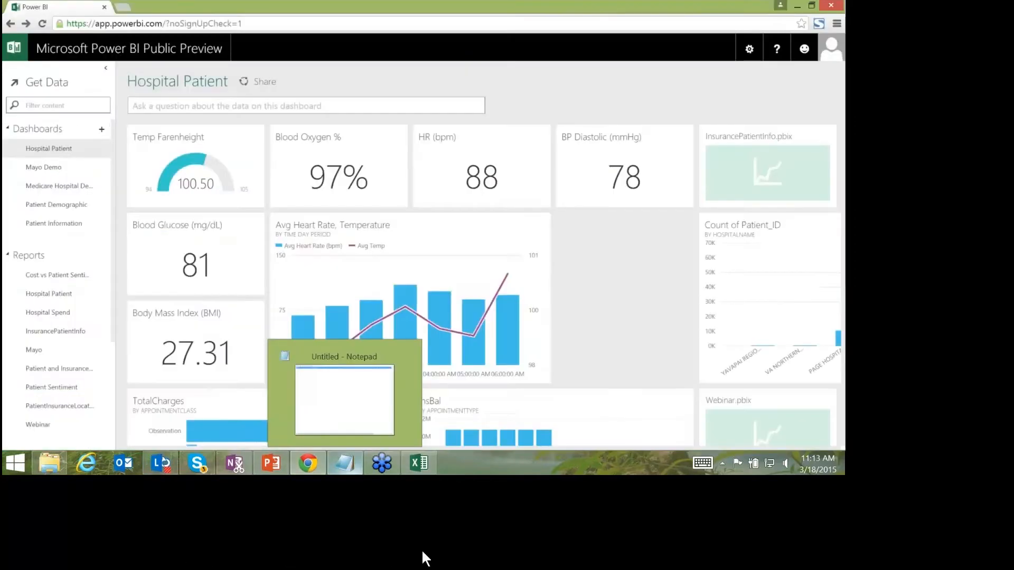
pyautogui.hotkey('ctrl', 't')
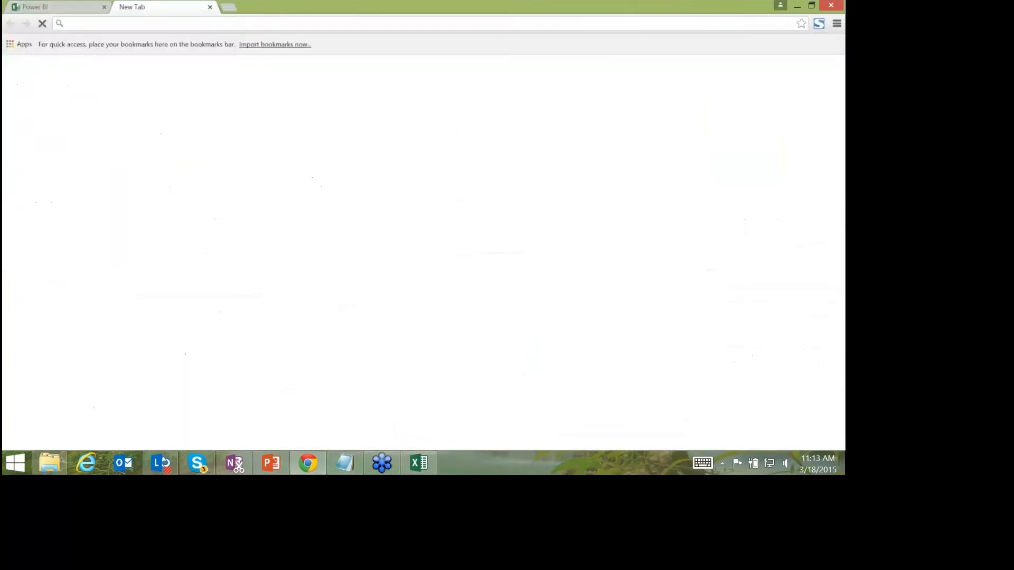
pyautogui.write('y')
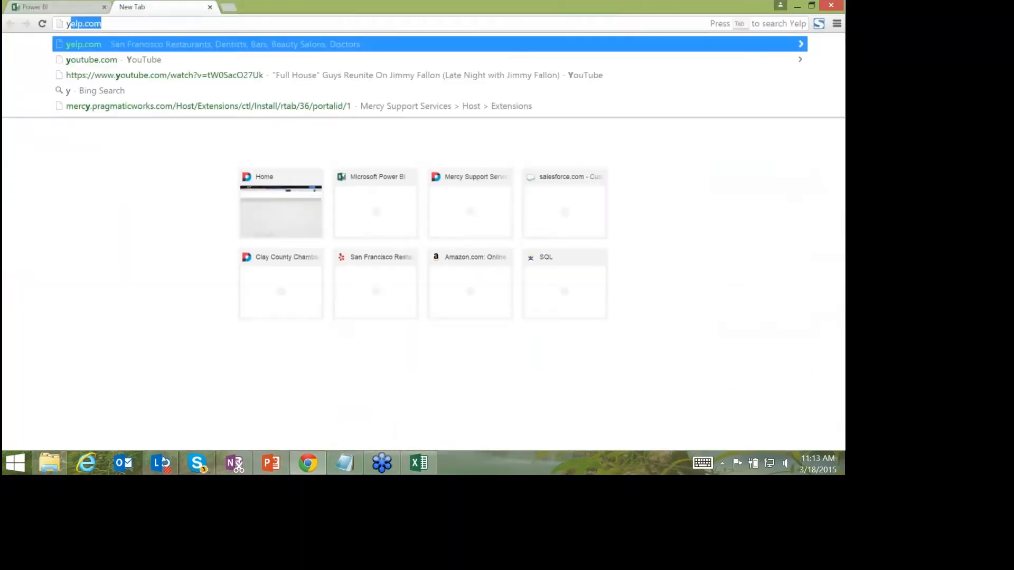
pyautogui.write('elp.com')
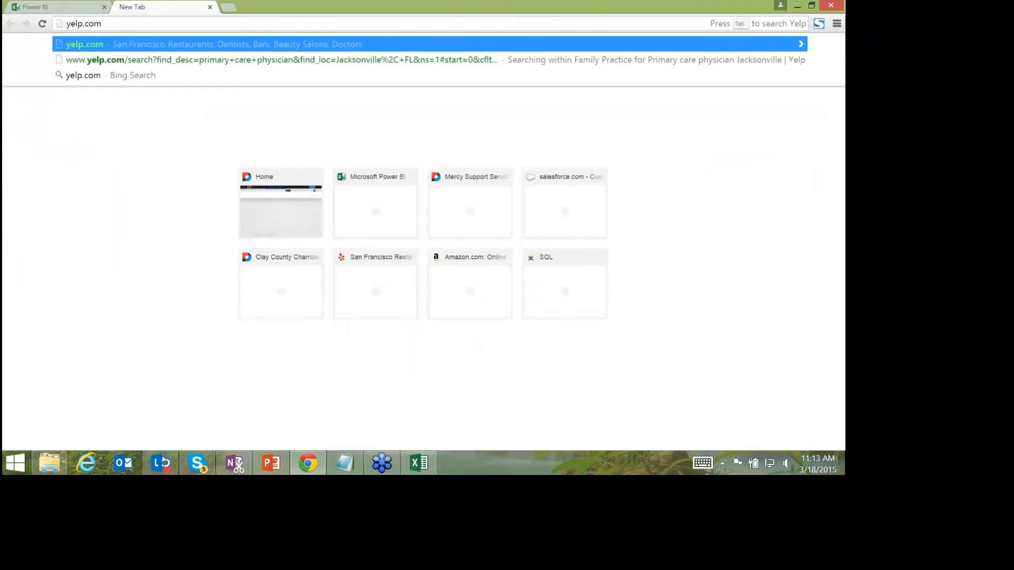
pyautogui.press('Return')
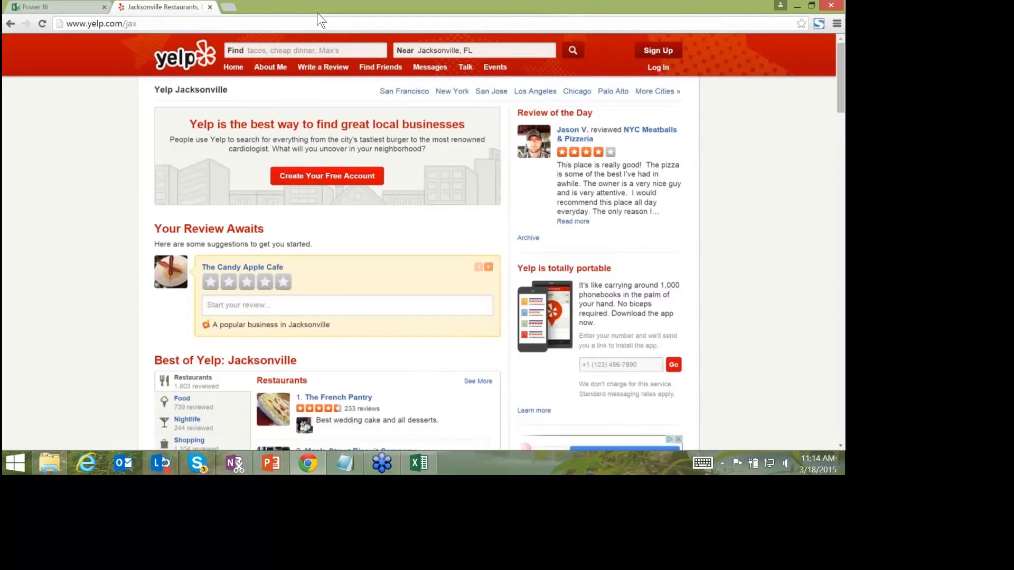
# Search Yelp for primary care physician near Jacksonville, FL.
pyautogui.click(343, 57)
pyautogui.write('pri')
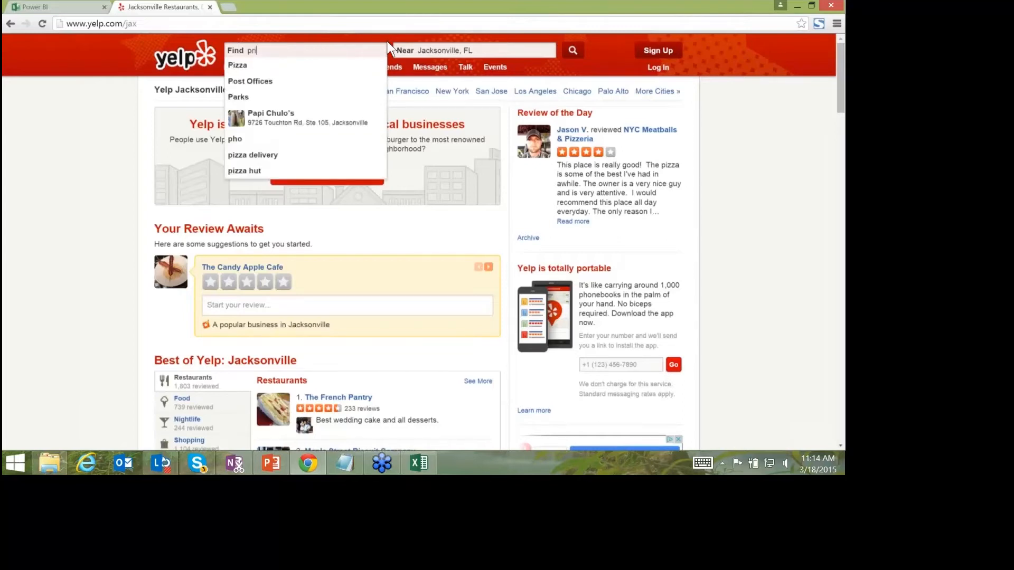
pyautogui.write('mary')
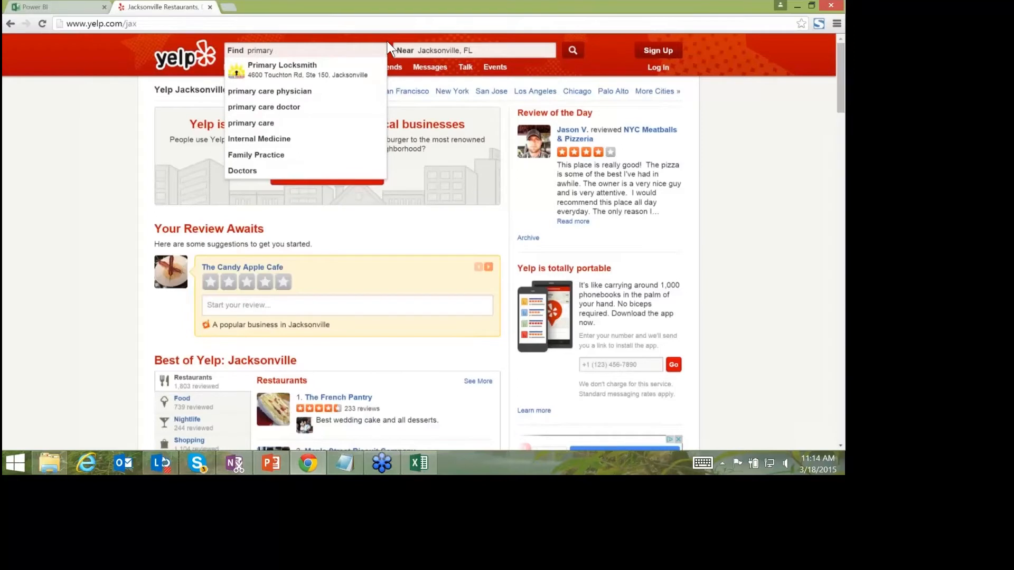
pyautogui.press('Down')
pyautogui.press('Down')
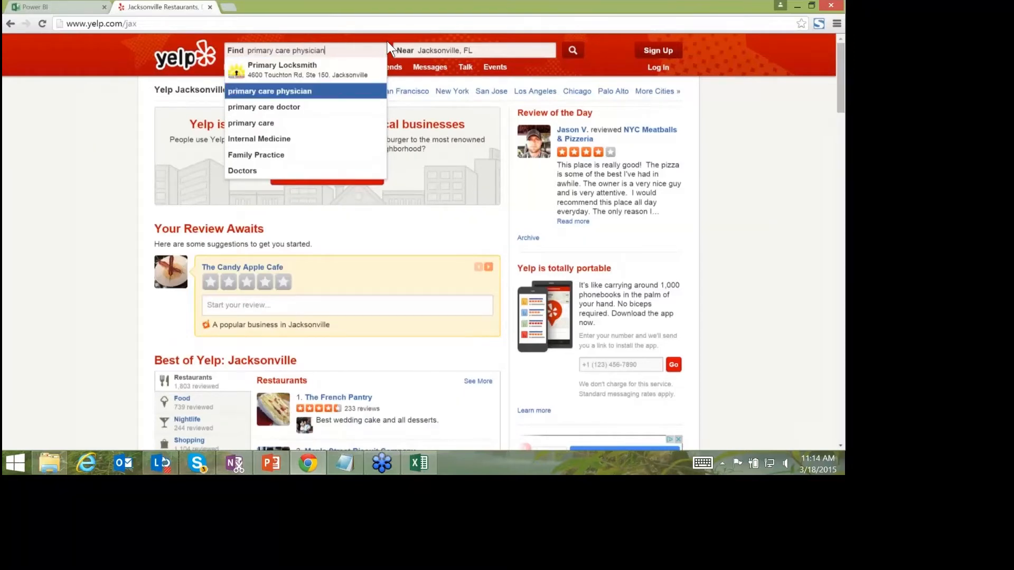
pyautogui.press('Return')
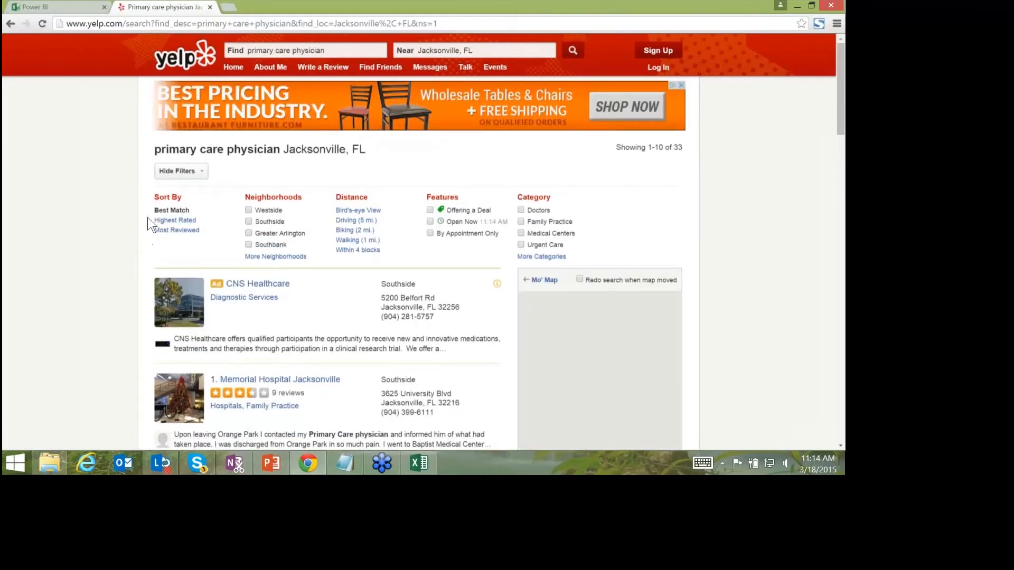
# Narrow the physician results to the Family Practice category.
pyautogui.scroll(-1, 148, 217)
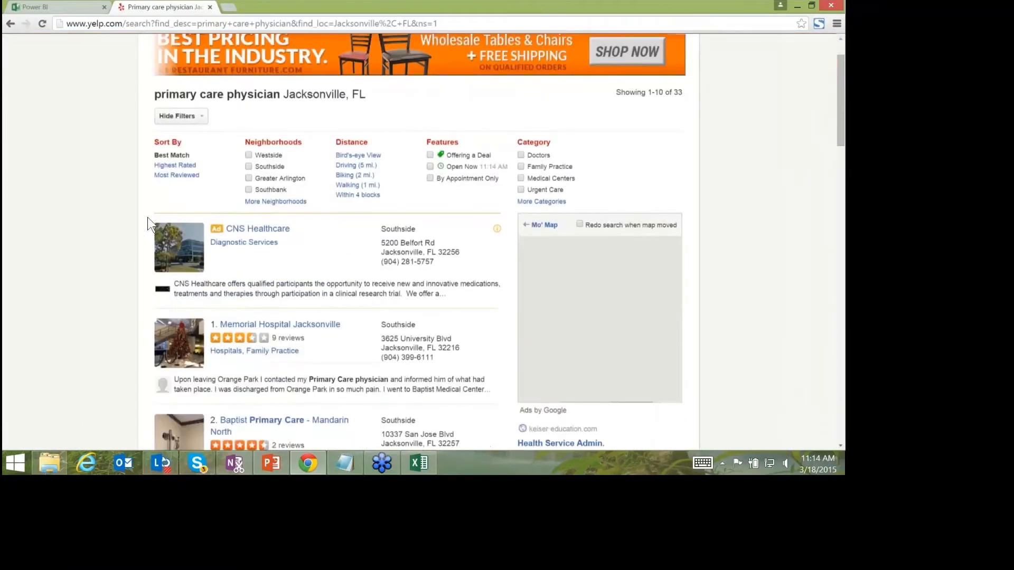
pyautogui.scroll(-1, 147, 218)
pyautogui.click(272, 297)
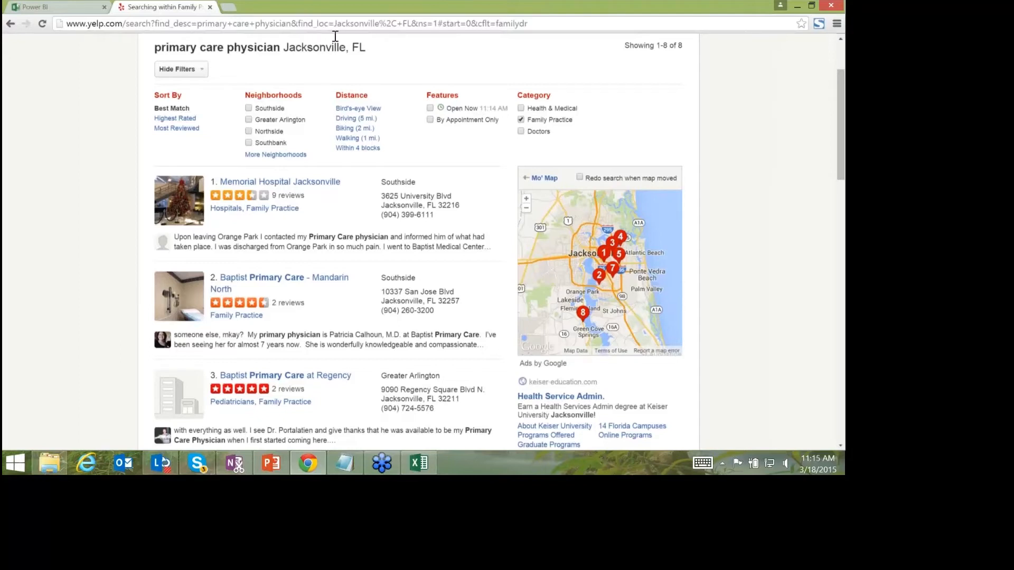
# Zoom in on the results page's address and underline its search term, Jacksonville location and familydr category parameters.
pyautogui.press('super')
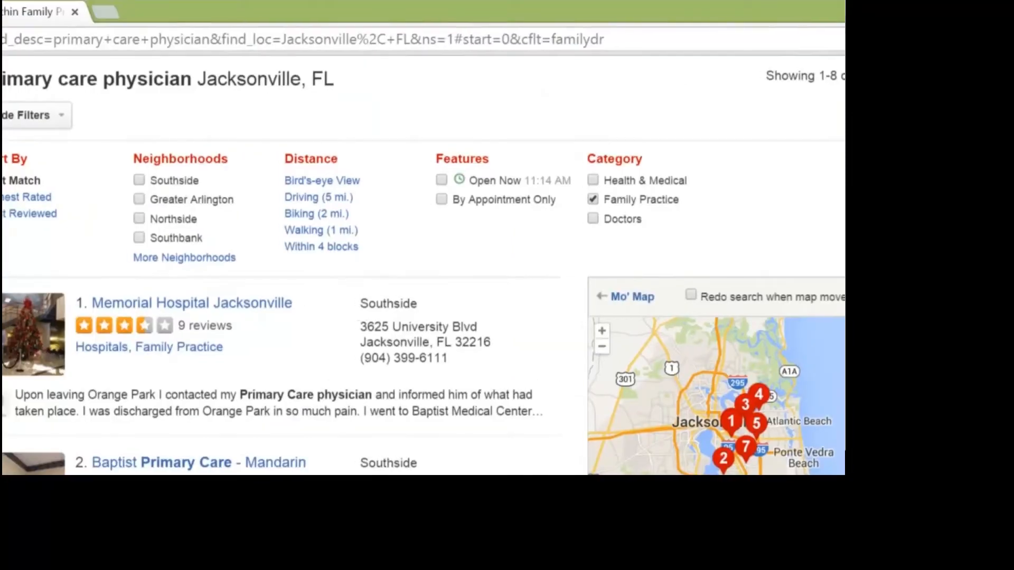
pyautogui.moveTo(280, 54); pyautogui.dragTo(352, 54)
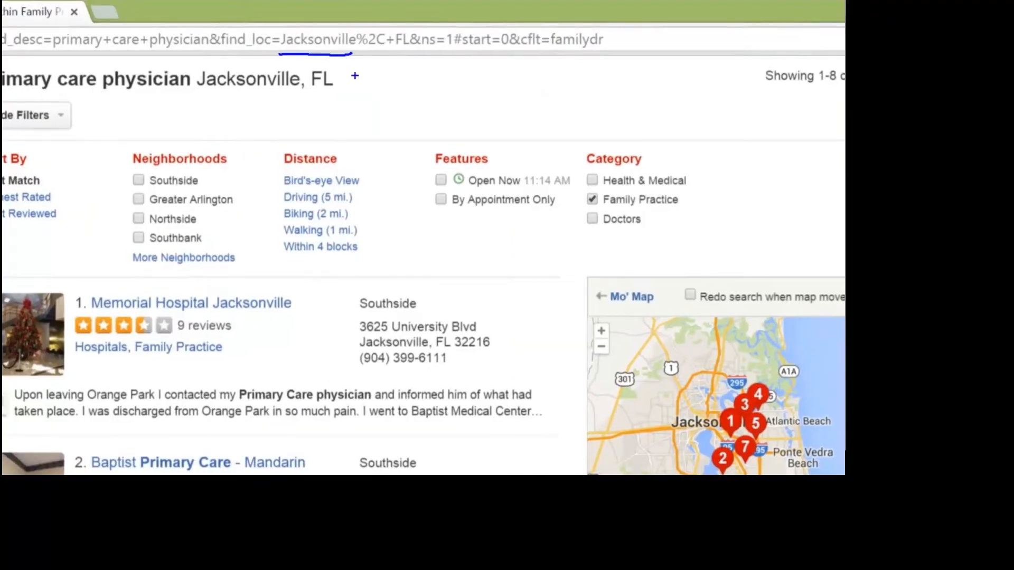
pyautogui.moveTo(158, 56); pyautogui.dragTo(184, 55)
pyautogui.moveTo(561, 57); pyautogui.dragTo(596, 57)
pyautogui.press('Escape')
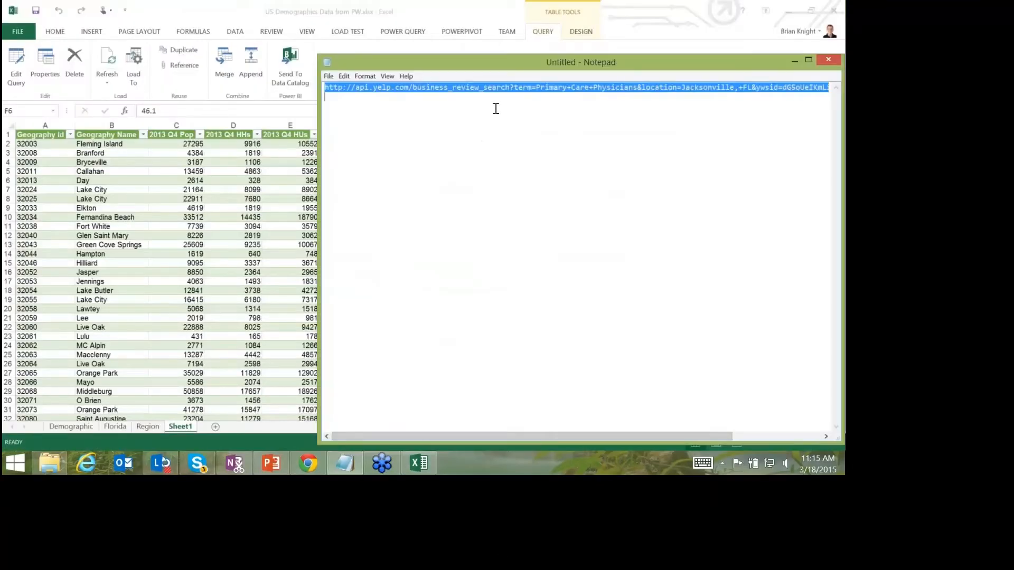
# Return to Excel and create a From Web query using the Yelp business_review_search address from Notepad, including its API key.
pyautogui.click(360, 122)
pyautogui.click(446, 8)
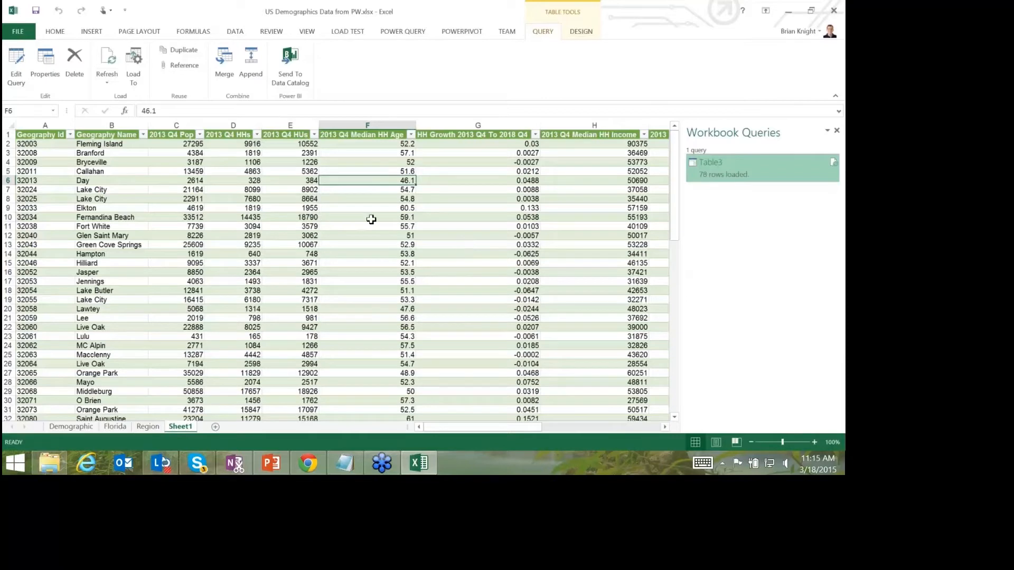
pyautogui.click(403, 31)
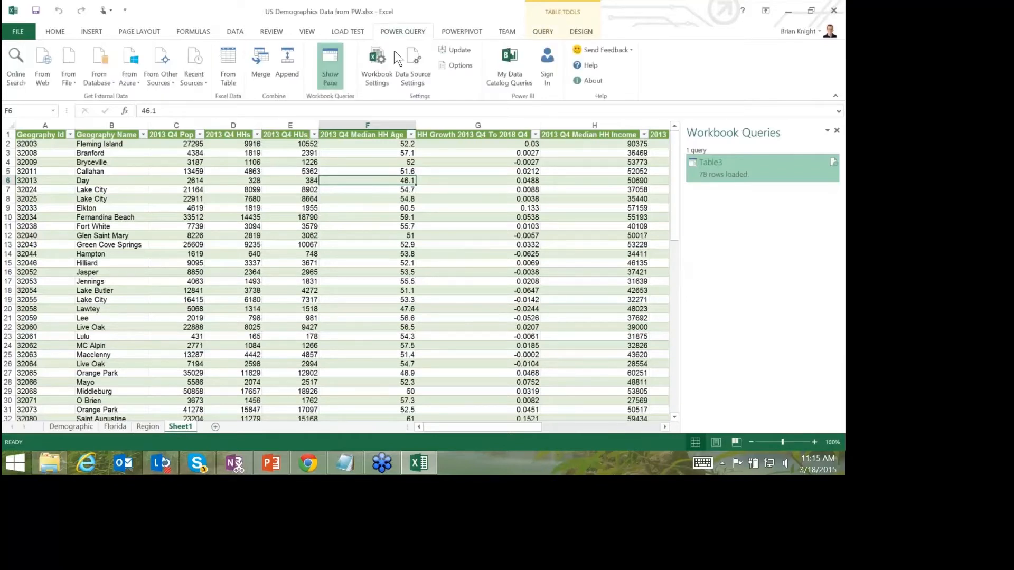
pyautogui.click(47, 69)
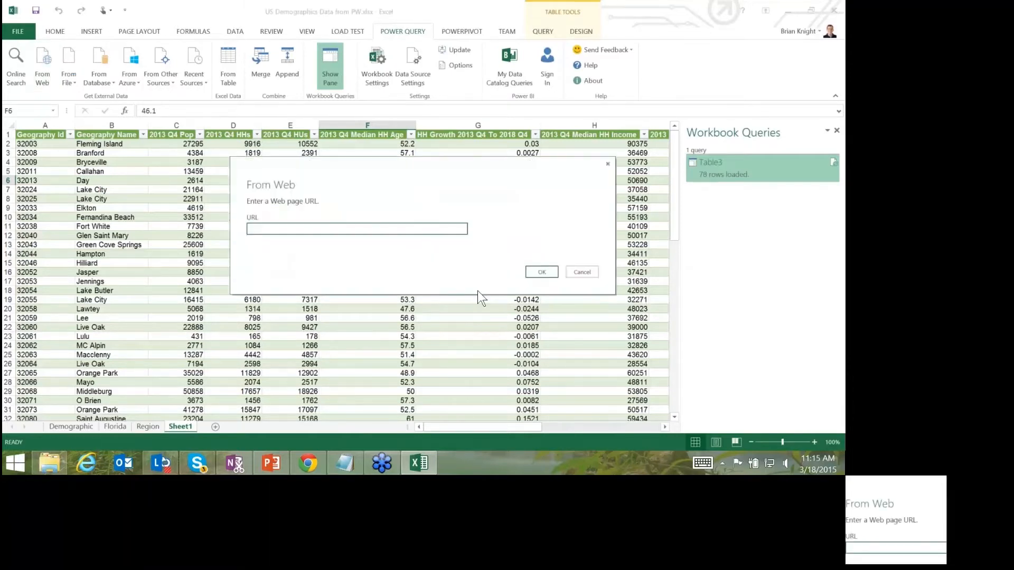
pyautogui.hotkey('ctrl', 'v')
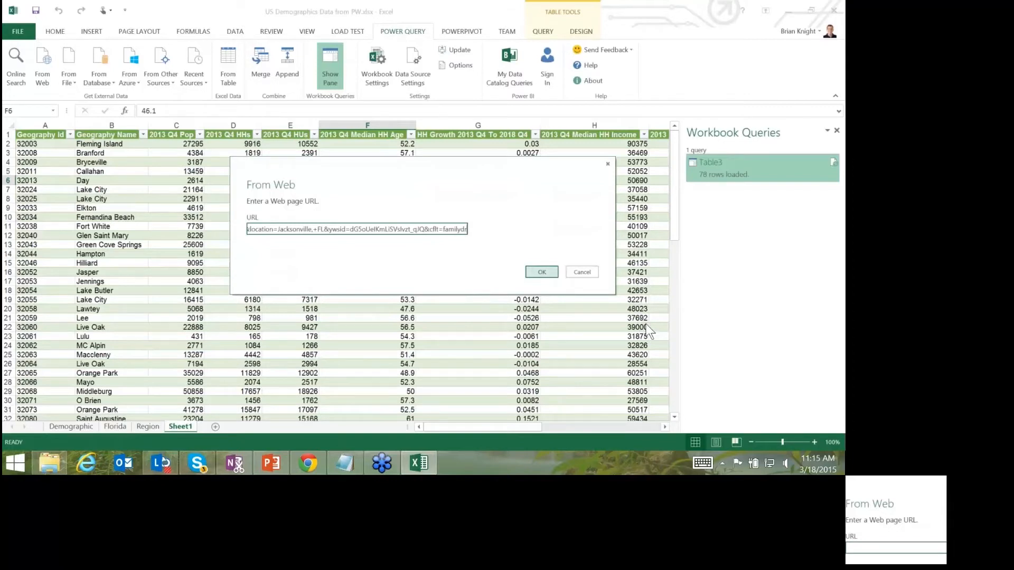
pyautogui.press('Return')
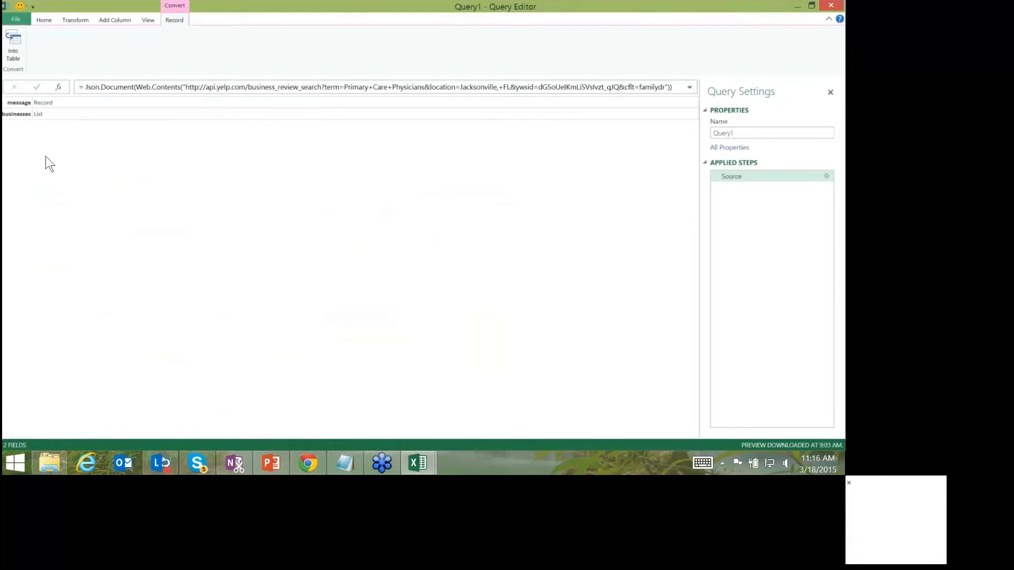
# Open the businesses list and convert it to a table with delimiter None and extra columns shown as errors.
pyautogui.click(38, 113)
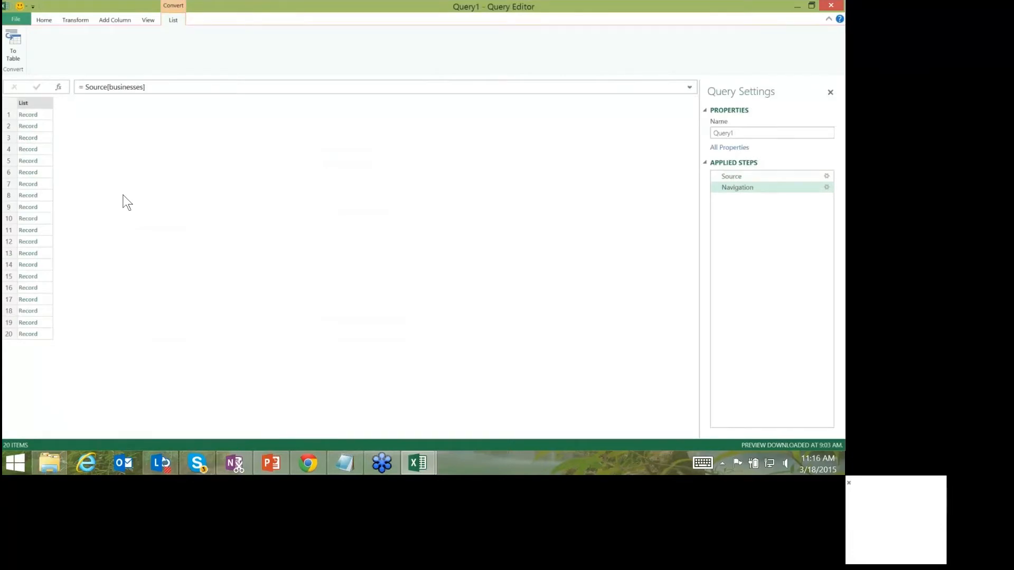
pyautogui.click(18, 55)
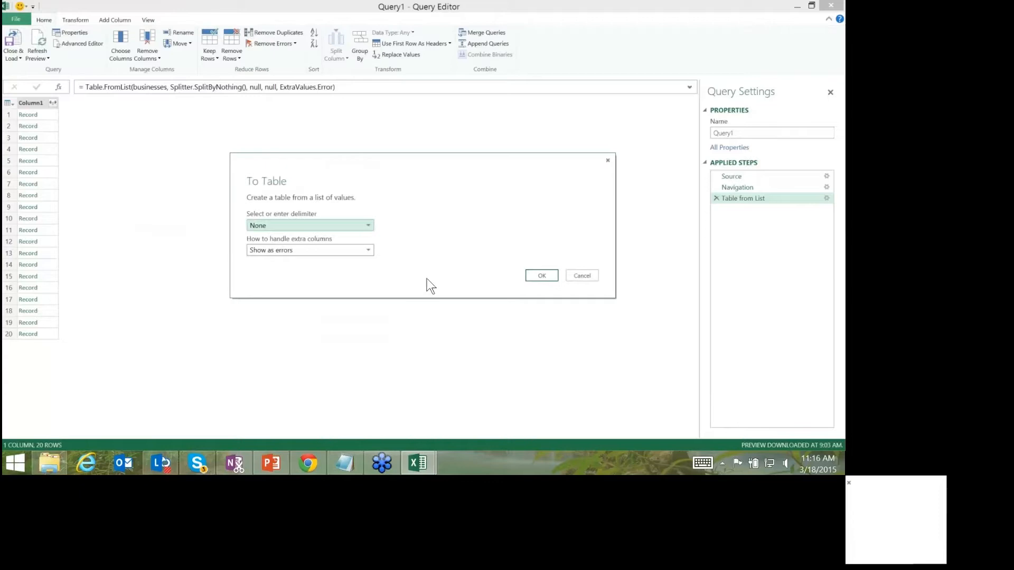
pyautogui.press('Return')
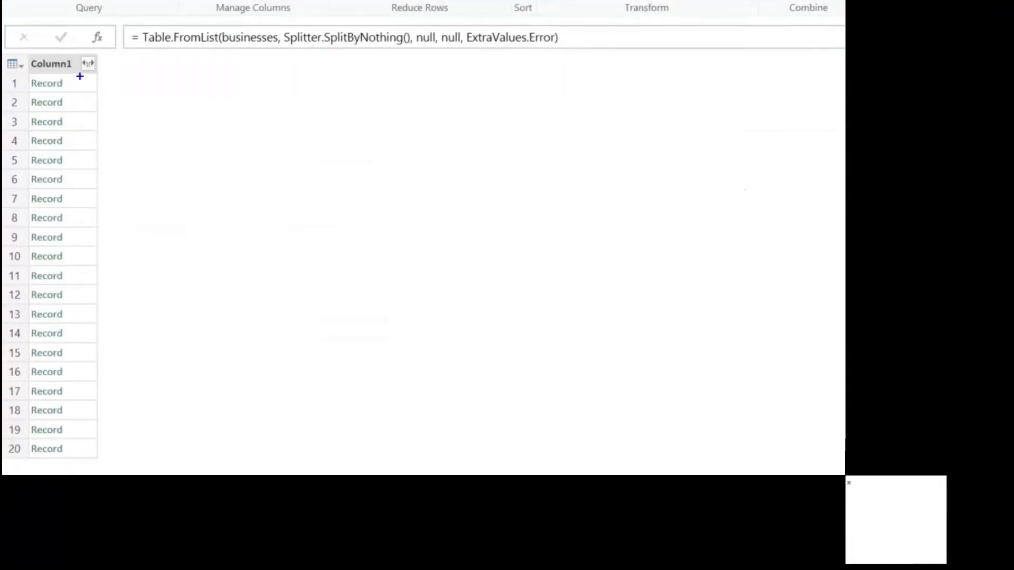
# Expand the Column1 records into all available columns, using the original column name as prefix.
pyautogui.moveTo(80, 77)
pyautogui.mouseDown()
pyautogui.moveTo(106, 62)
pyautogui.moveTo(90, 53)
pyautogui.moveTo(81, 72)
pyautogui.mouseUp()
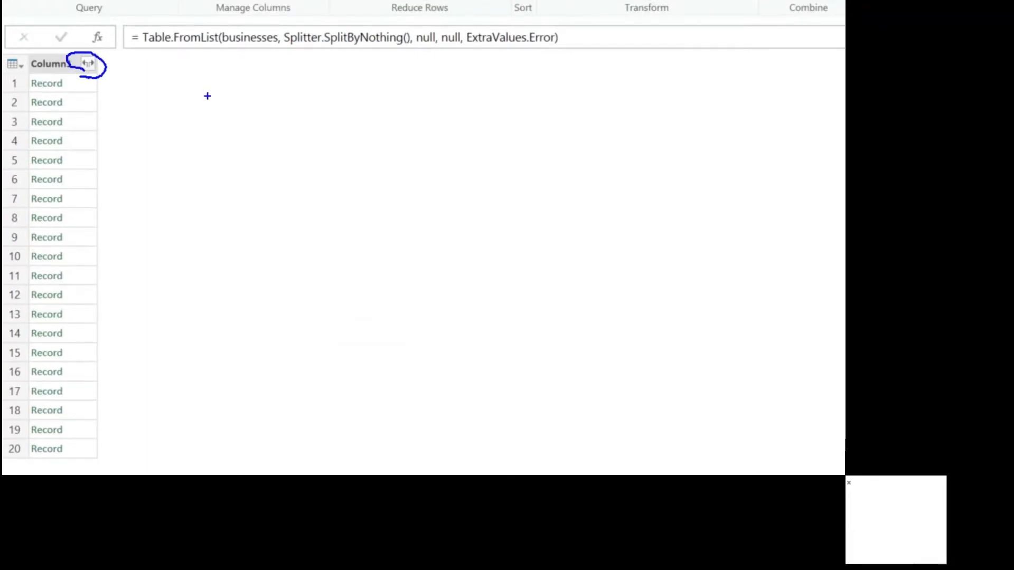
pyautogui.click(88, 64)
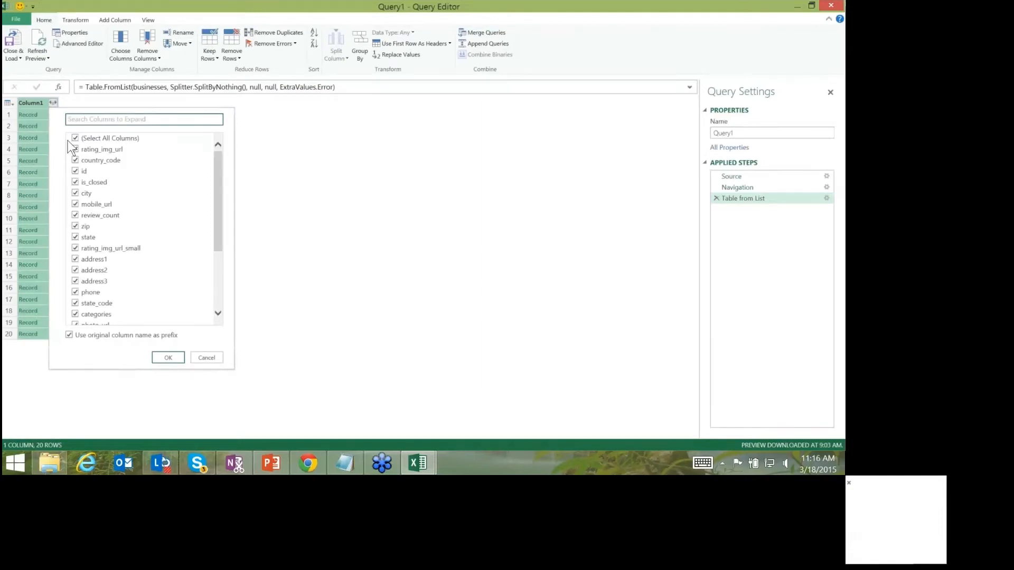
pyautogui.scroll(-3, 260, 204)
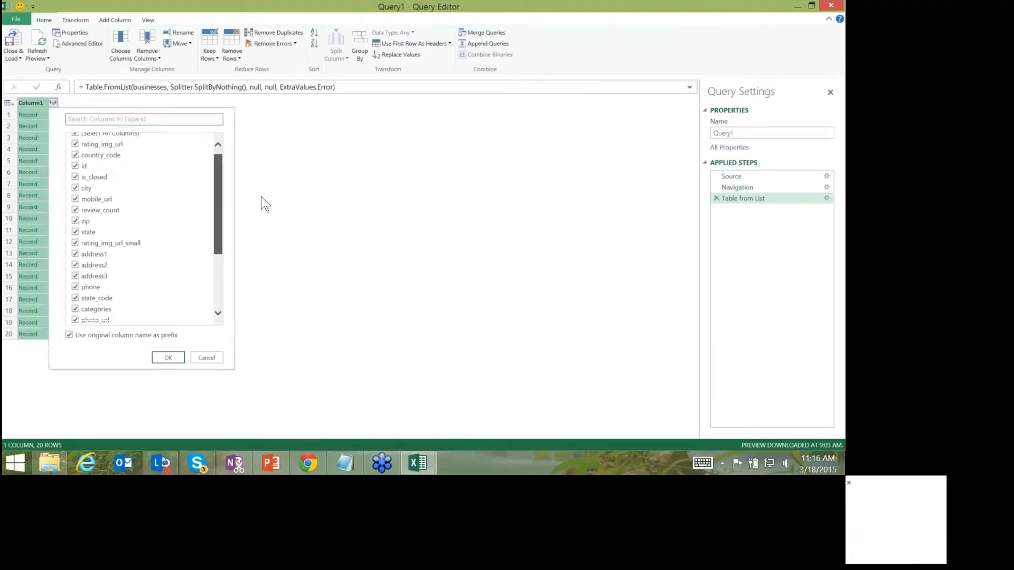
pyautogui.scroll(-3, 262, 250)
pyautogui.press('Return')
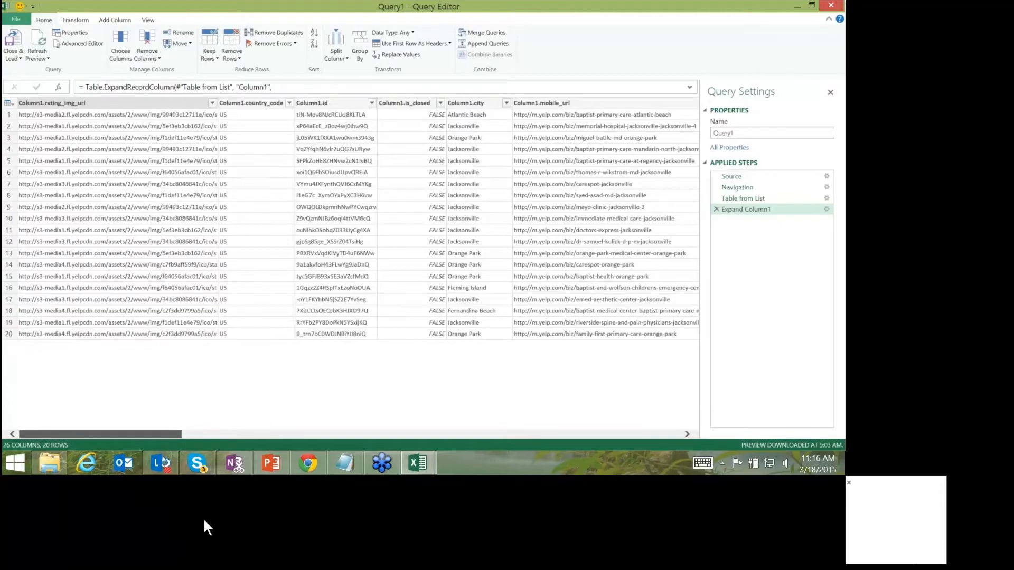
# Examine the expanded business columns from the id and city fields through the ratings, reviews and small photo URL.
pyautogui.moveTo(169, 434)
pyautogui.mouseDown()
pyautogui.moveTo(359, 431)
pyautogui.moveTo(288, 256)
pyautogui.mouseUp()
pyautogui.hscroll(1, 208, 516)
pyautogui.hscroll(3, 222, 515)
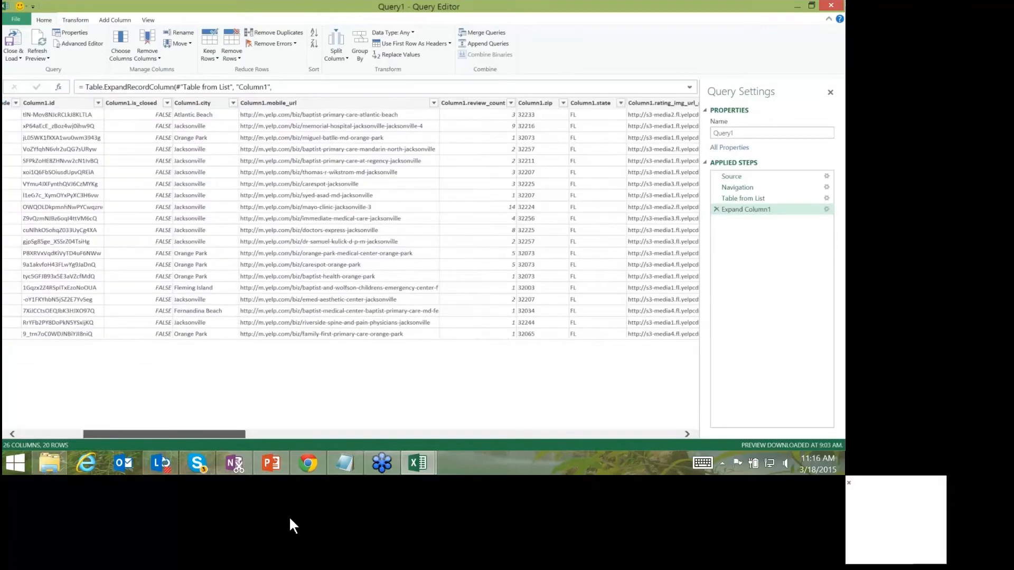
pyautogui.hscroll(3, 289, 515)
pyautogui.hscroll(3, 385, 524)
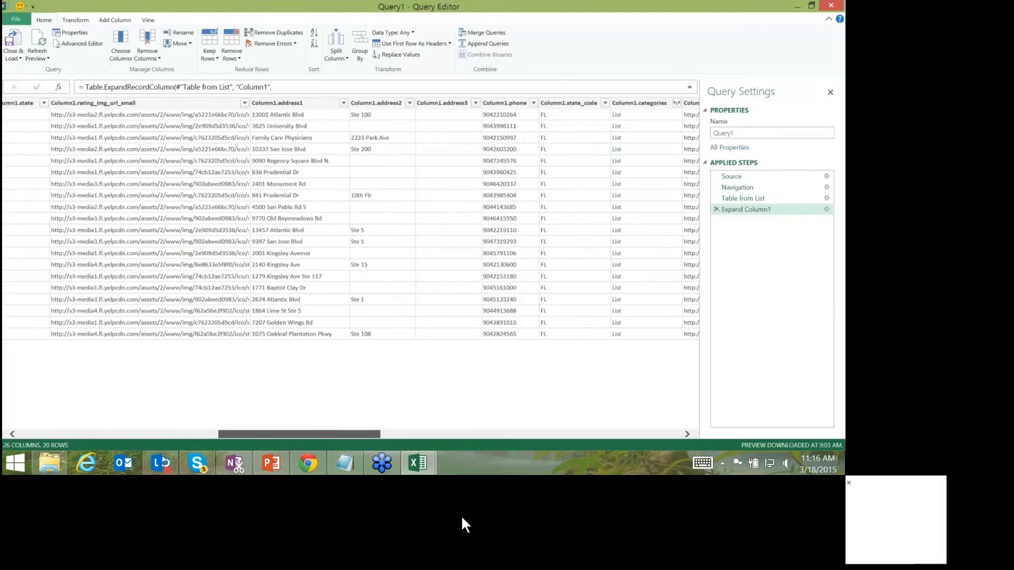
pyautogui.hscroll(3, 461, 524)
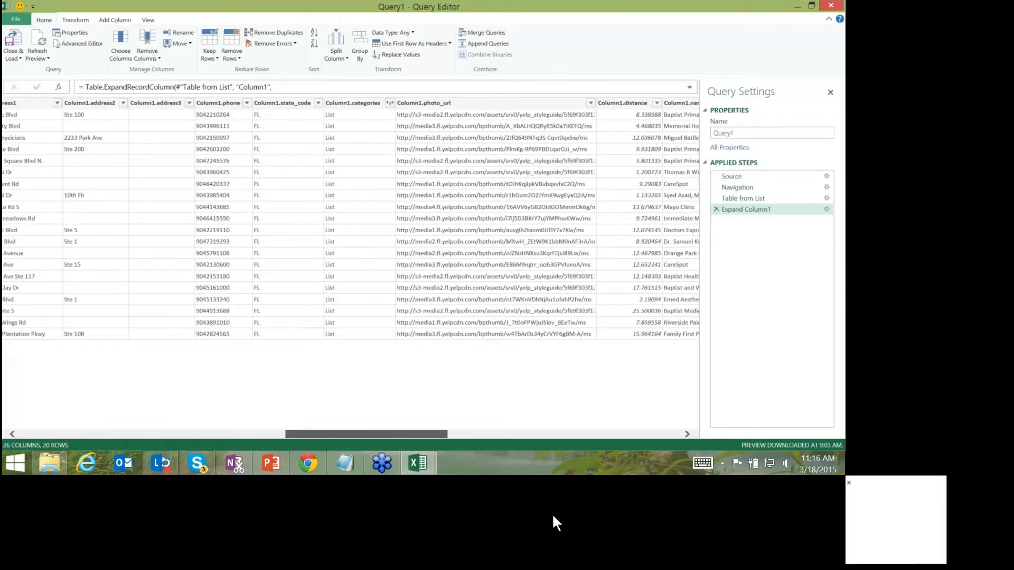
pyautogui.hscroll(3, 552, 513)
pyautogui.hscroll(3, 611, 511)
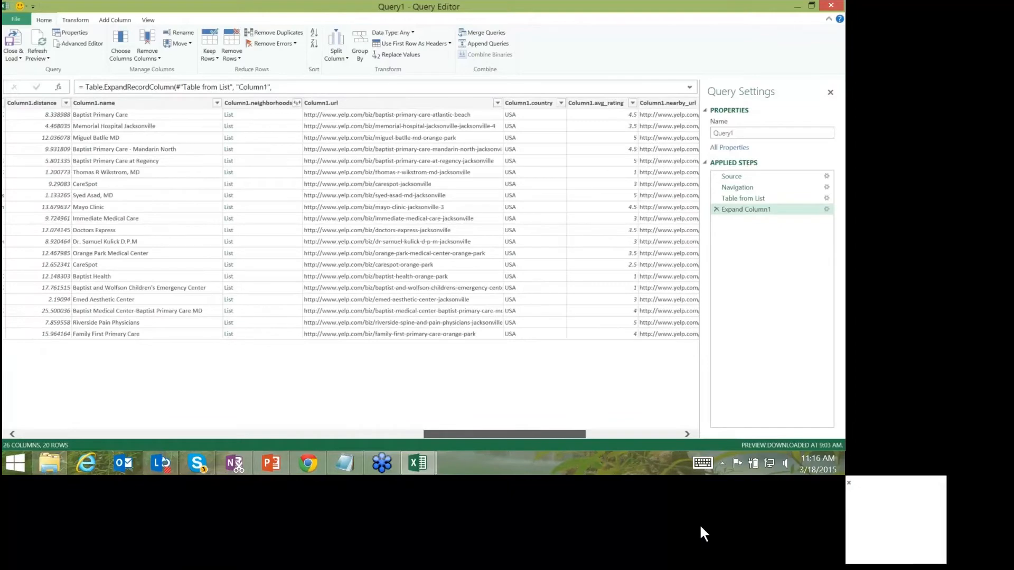
pyautogui.hscroll(3, 699, 524)
pyautogui.hscroll(1, 767, 524)
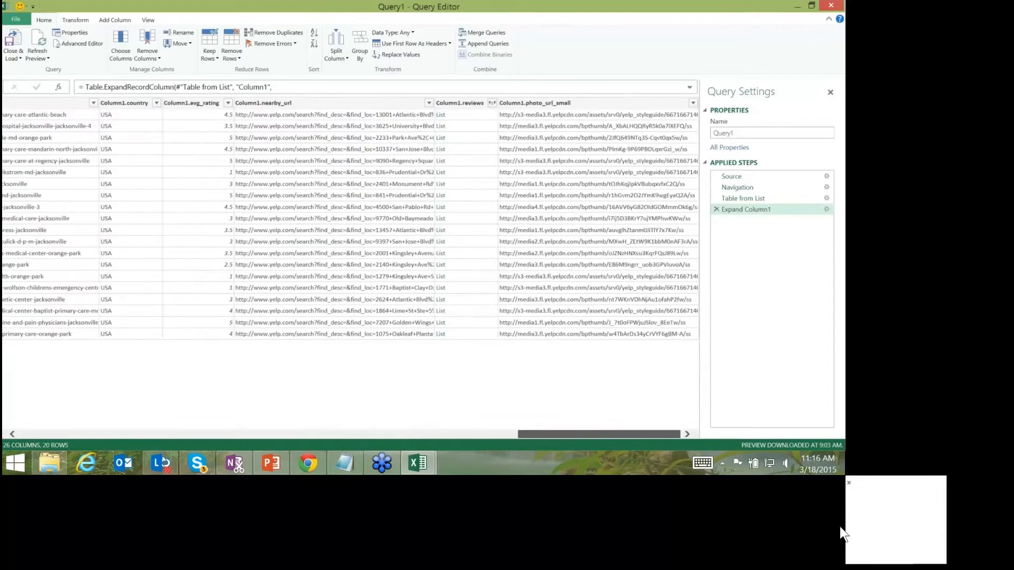
# Review the expanded business columns back to the country code and id, and forward again to the average rating.
pyautogui.hscroll(-4, 669, 525)
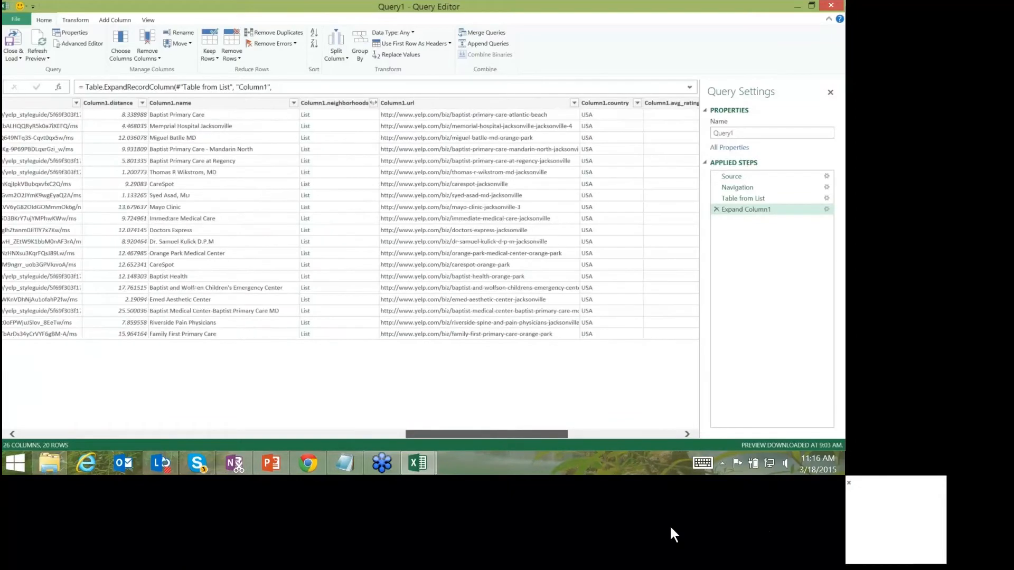
pyautogui.hscroll(-2, 669, 525)
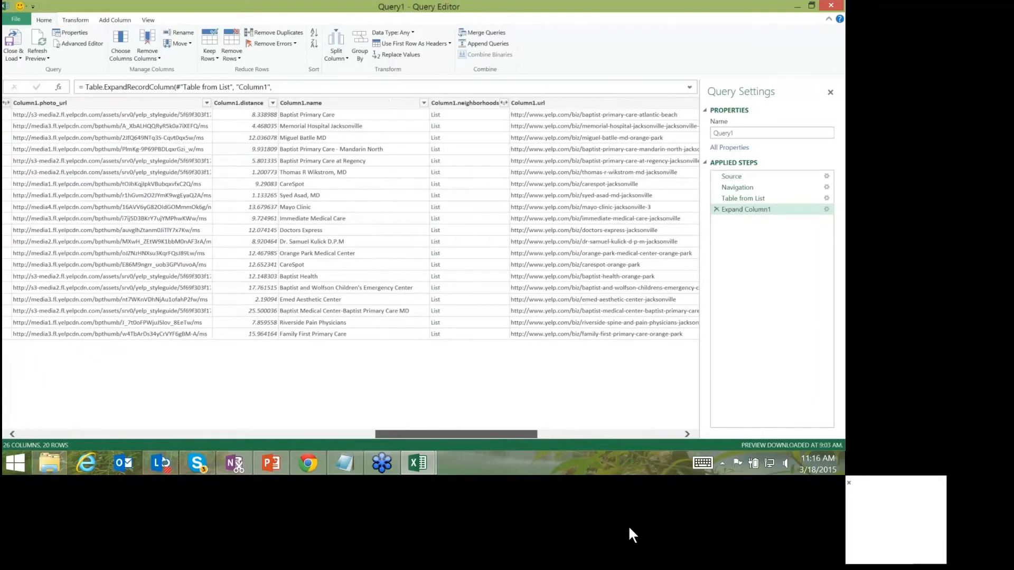
pyautogui.hscroll(-3, 537, 524)
pyautogui.hscroll(-2, 486, 522)
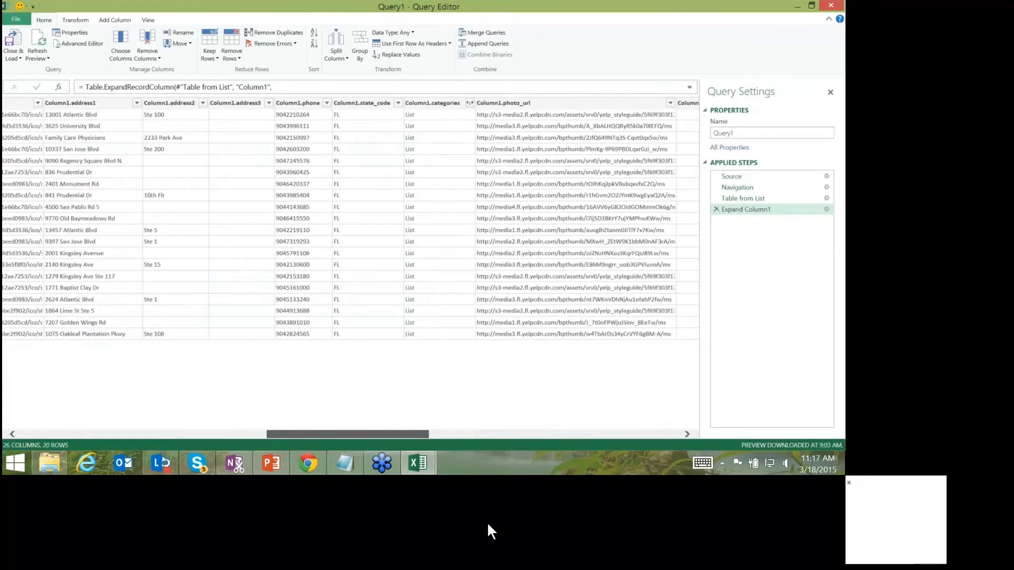
pyautogui.hscroll(-4, 487, 522)
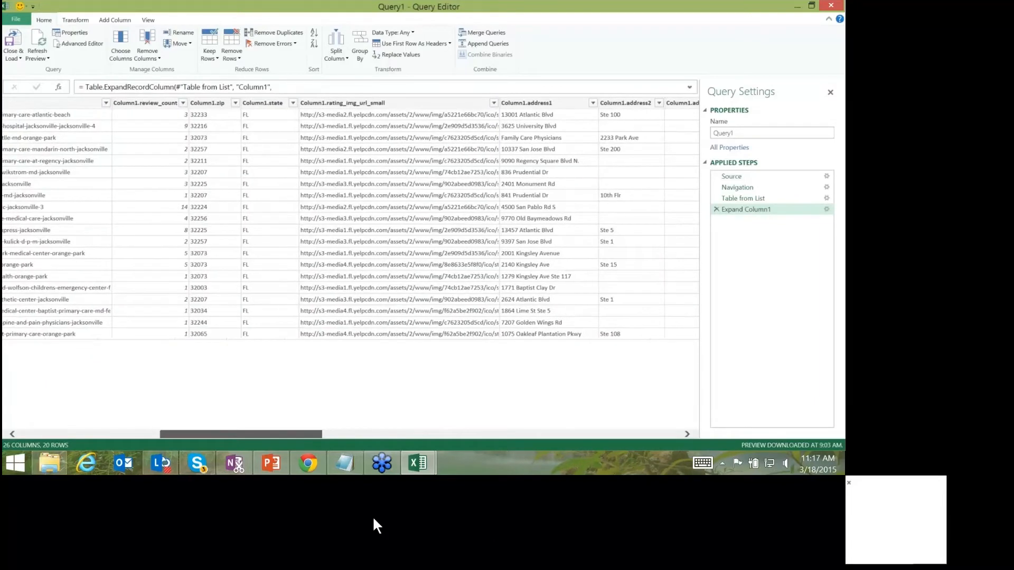
pyautogui.hscroll(-2, 340, 516)
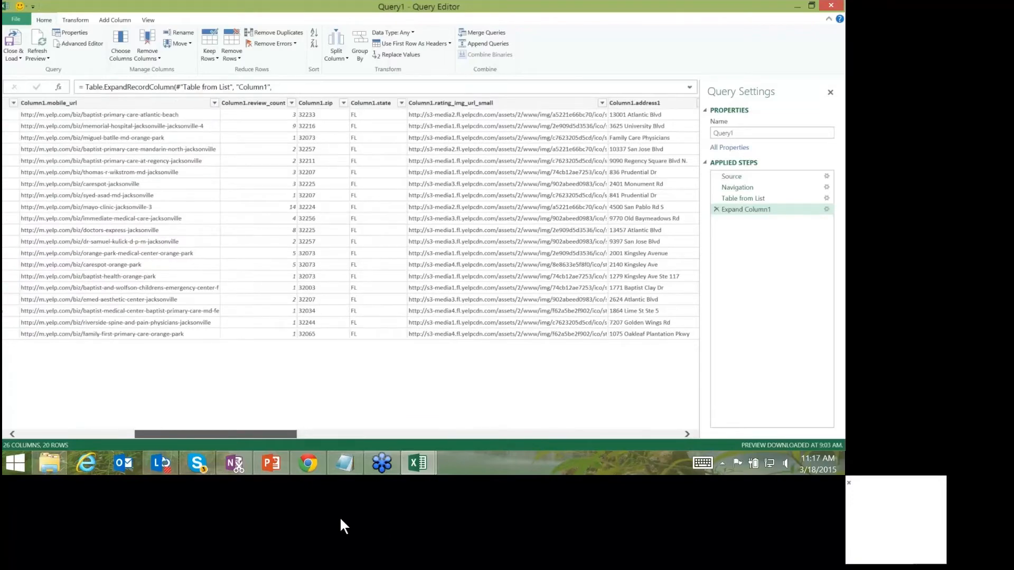
pyautogui.hscroll(-2, 314, 518)
pyautogui.hscroll(-2, 247, 521)
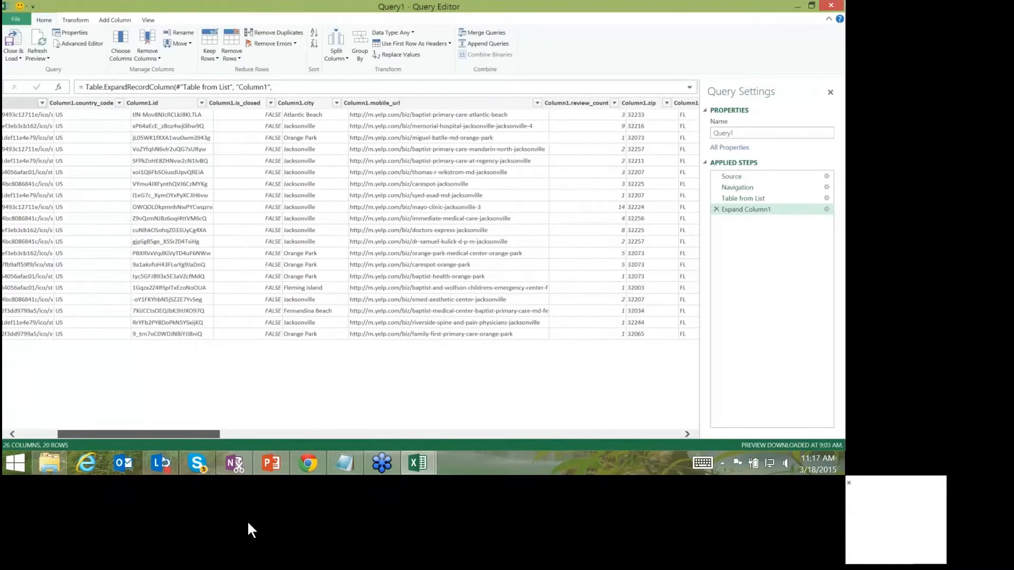
pyautogui.hscroll(-2, 247, 521)
pyautogui.hscroll(2, 196, 525)
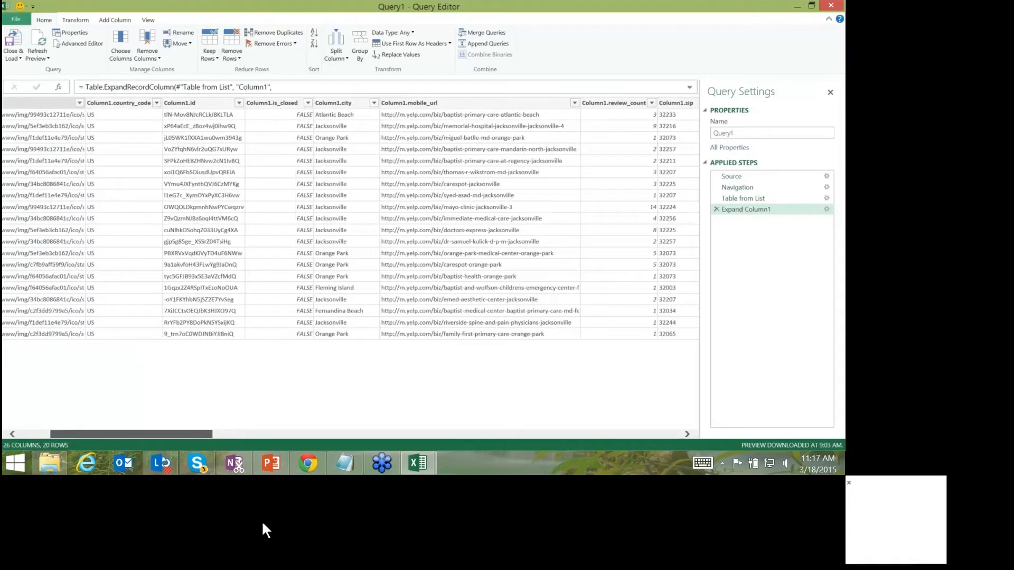
pyautogui.hscroll(2, 262, 521)
pyautogui.hscroll(2, 350, 519)
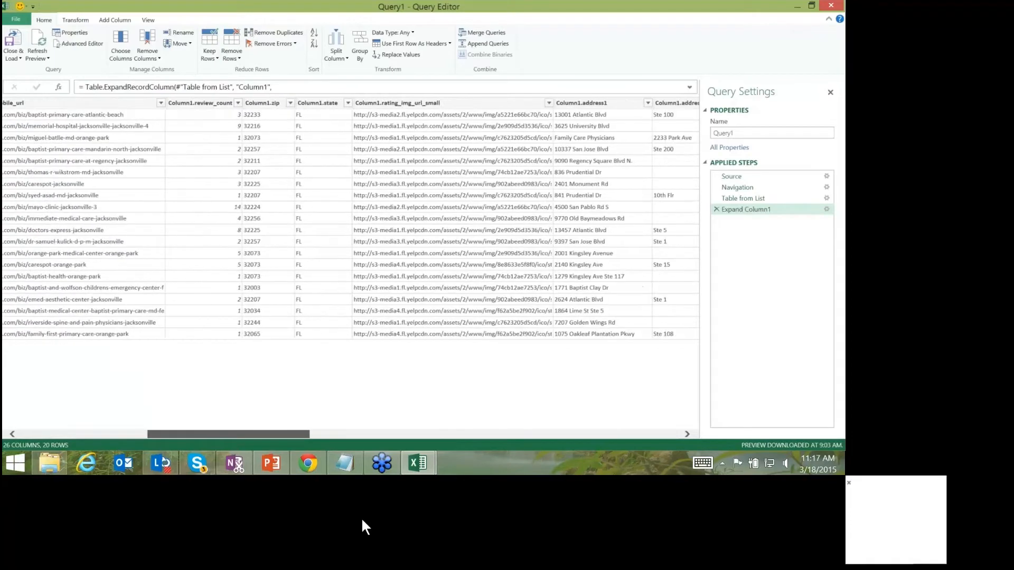
pyautogui.hscroll(2, 363, 517)
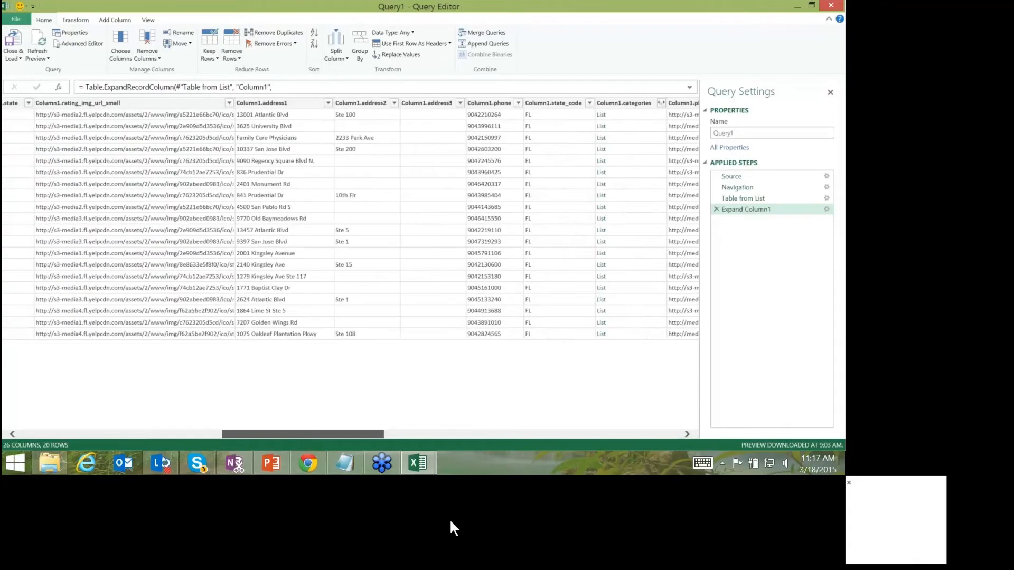
pyautogui.hscroll(2, 448, 518)
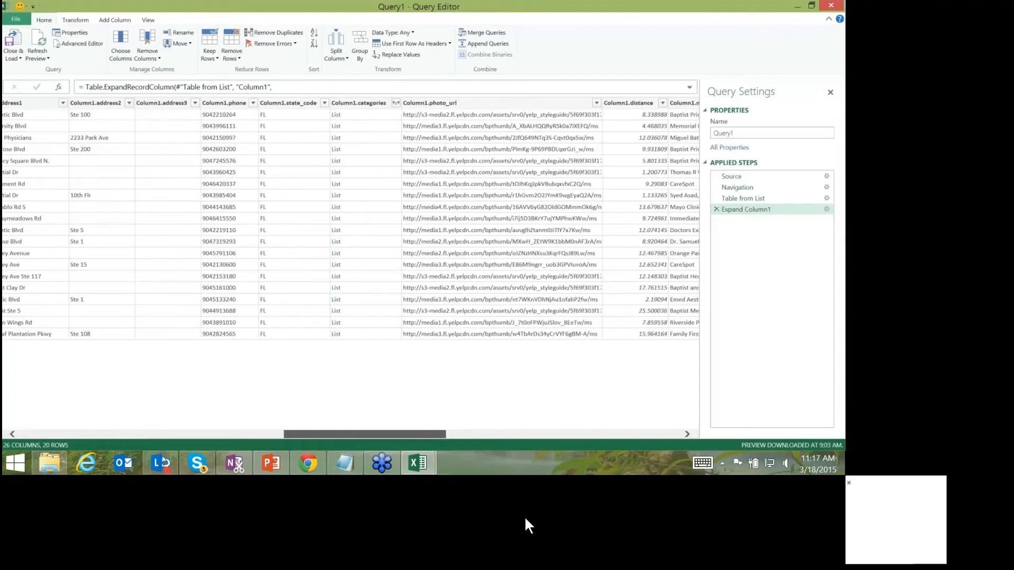
pyautogui.hscroll(1, 525, 516)
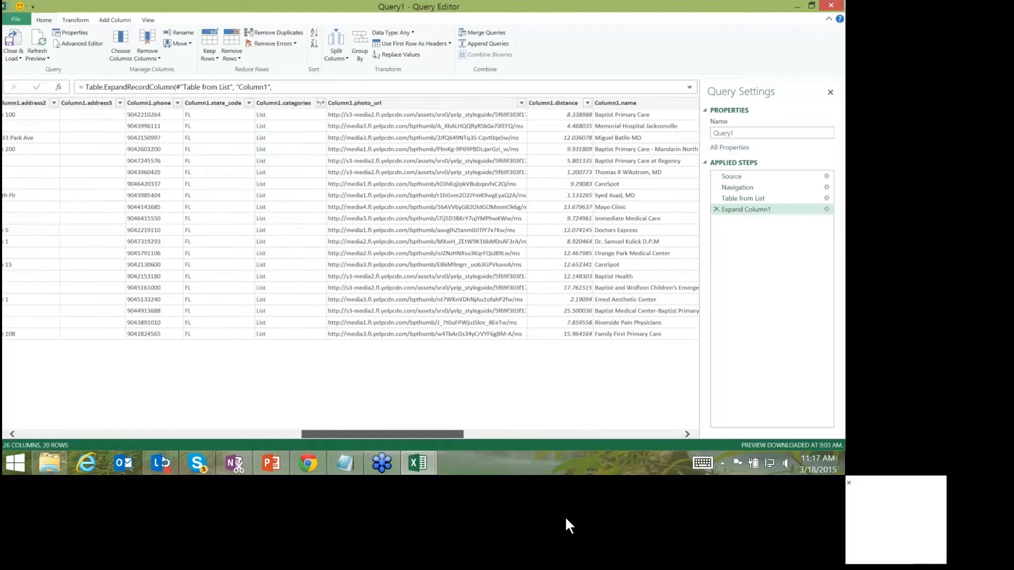
pyautogui.hscroll(3, 565, 516)
pyautogui.hscroll(2, 609, 516)
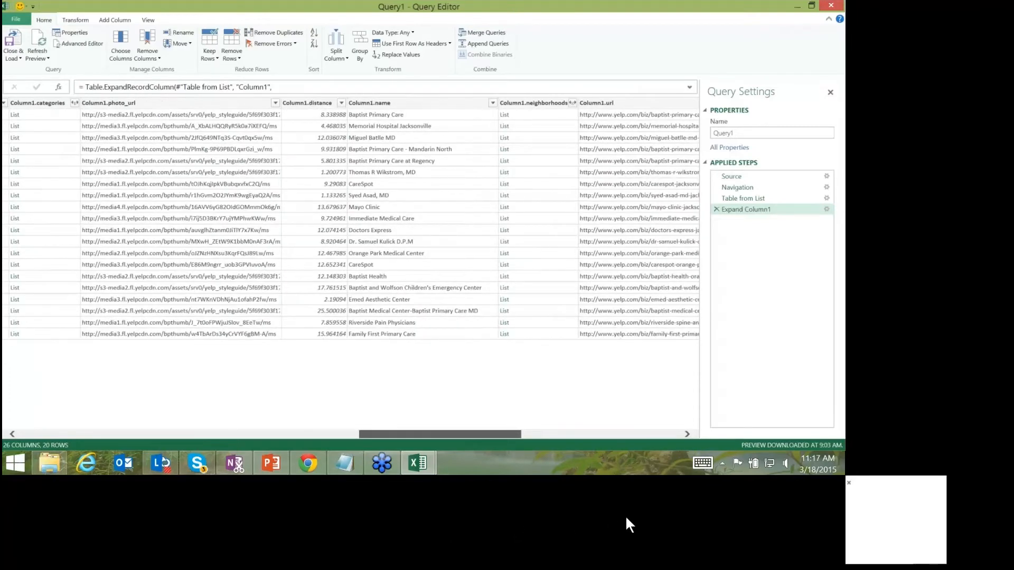
pyautogui.hscroll(2, 625, 516)
pyautogui.hscroll(2, 695, 515)
# Change the data type of the Column1.avg_rating column to number.
pyautogui.click(522, 126)
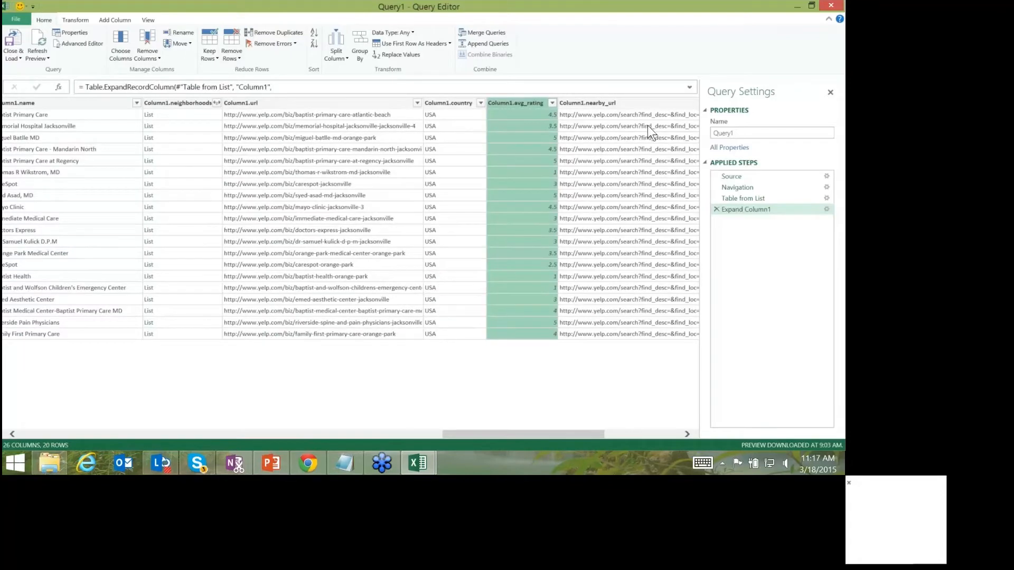
pyautogui.hotkey('shift', 'F10')
pyautogui.press('Down')
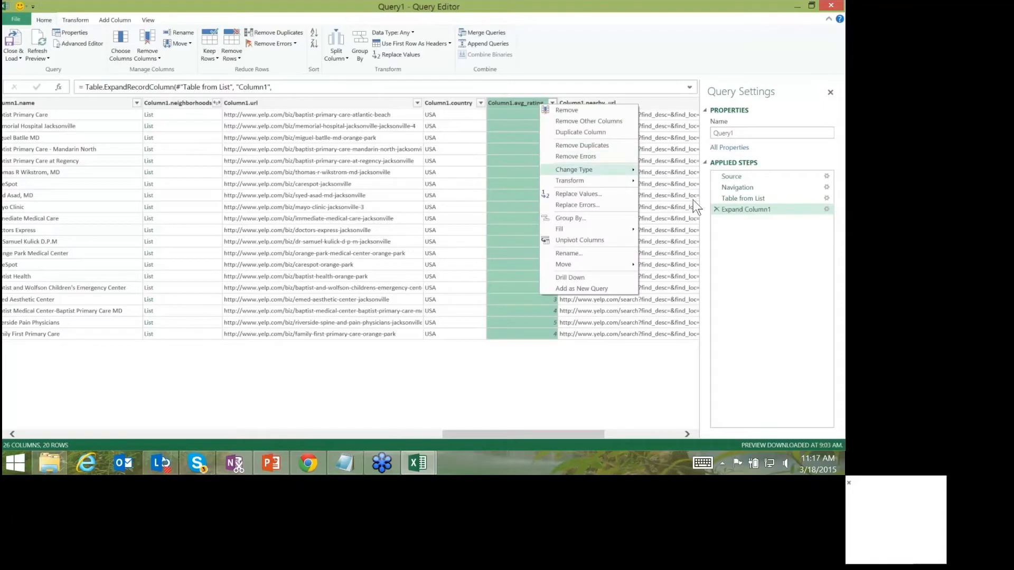
pyautogui.press('Right')
pyautogui.press('Down')
pyautogui.press('Escape')
pyautogui.press('Escape')
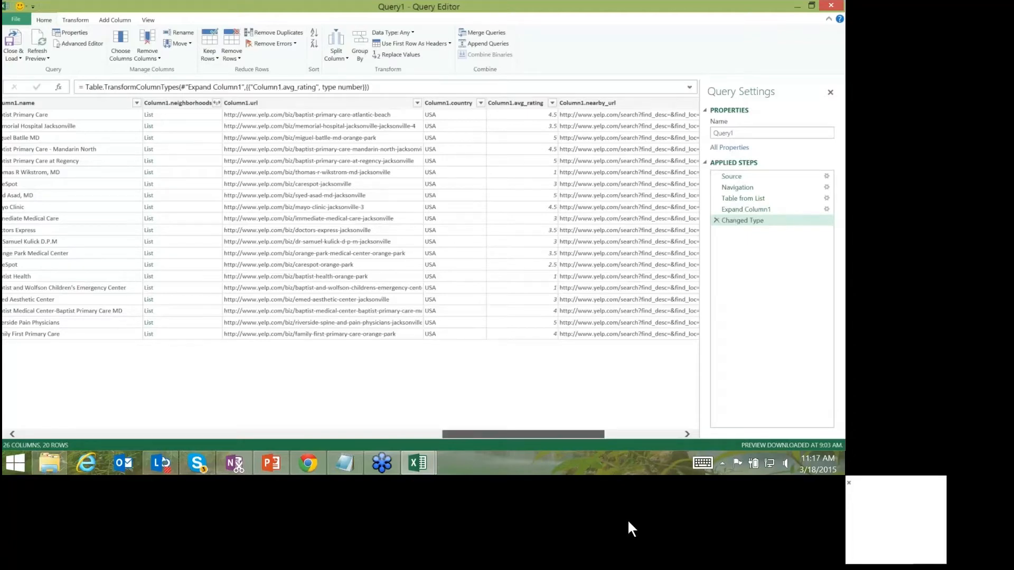
# Move the Column1.address1 column directly before the Column1.city column.
pyautogui.moveTo(628, 521); pyautogui.dragTo(596, 512)
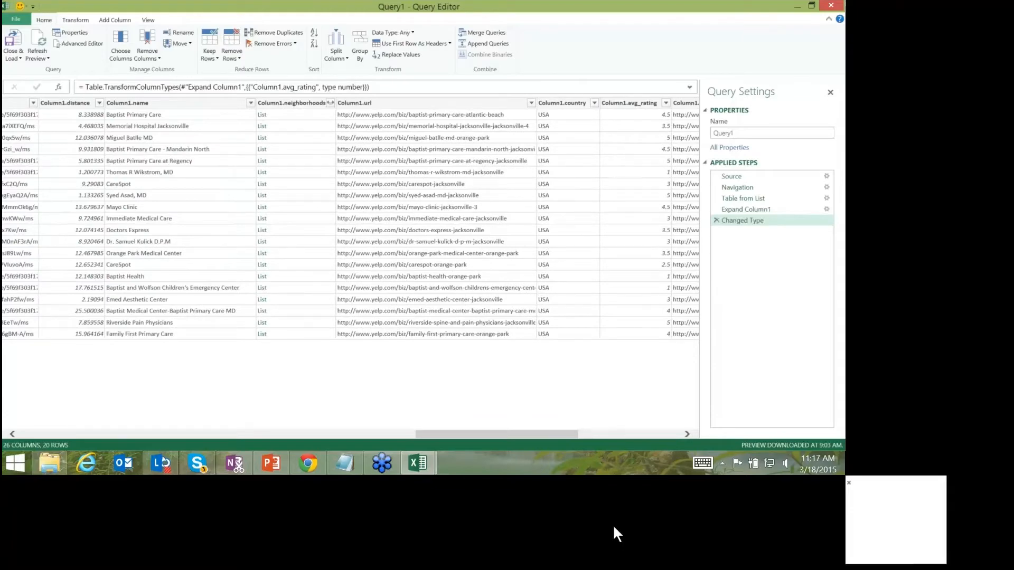
pyautogui.moveTo(613, 524); pyautogui.dragTo(22, 523)
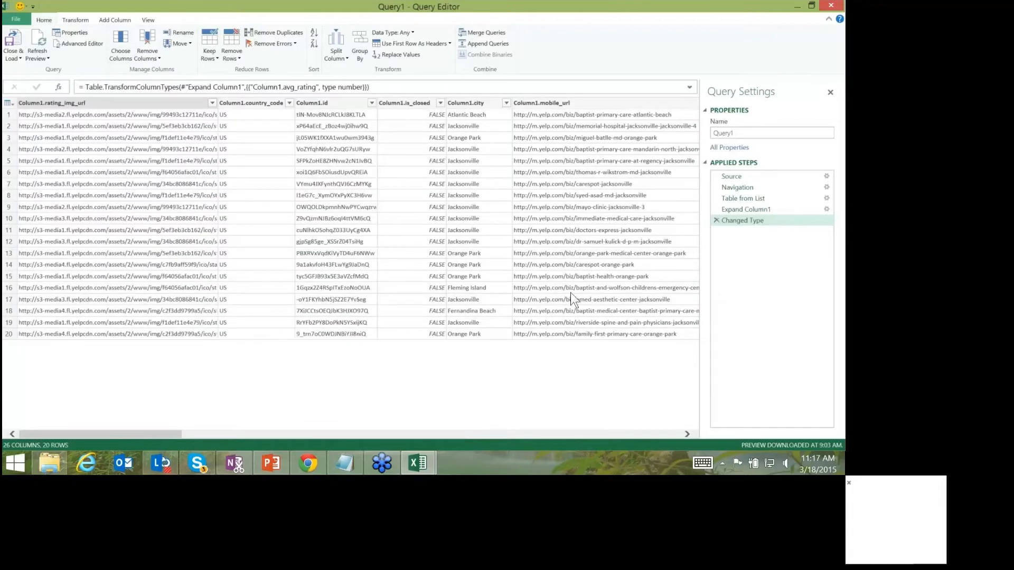
pyautogui.click(467, 103)
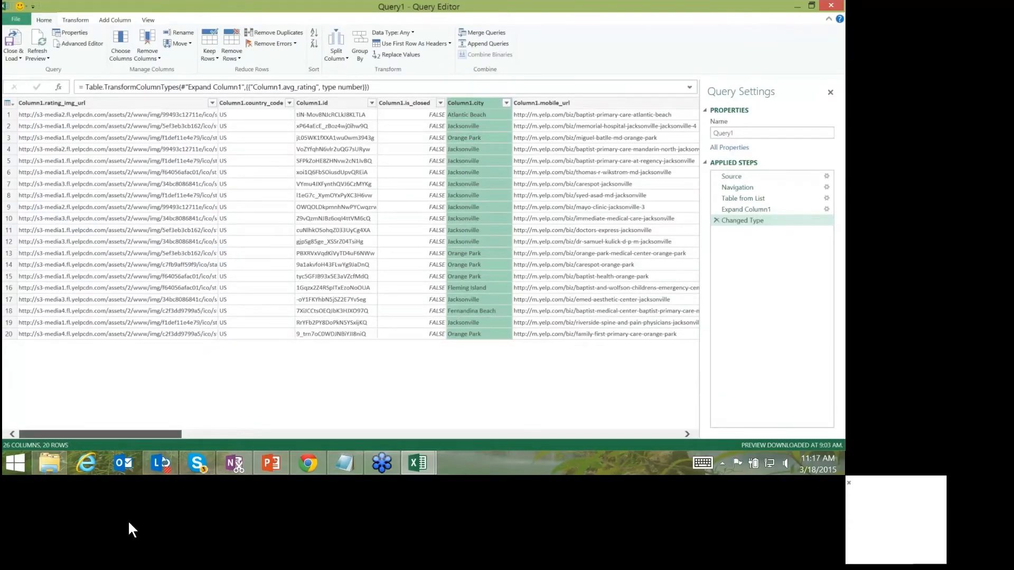
pyautogui.moveTo(128, 521); pyautogui.dragTo(327, 520)
pyautogui.click(357, 206)
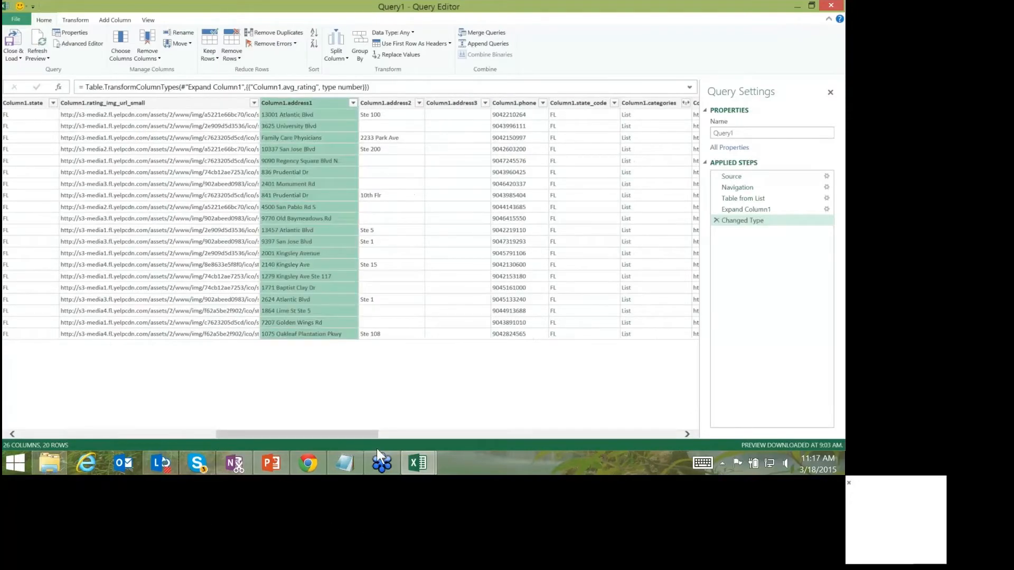
pyautogui.moveTo(275, 102); pyautogui.dragTo(3, 136)
pyautogui.moveTo(6, 103); pyautogui.dragTo(13, 128)
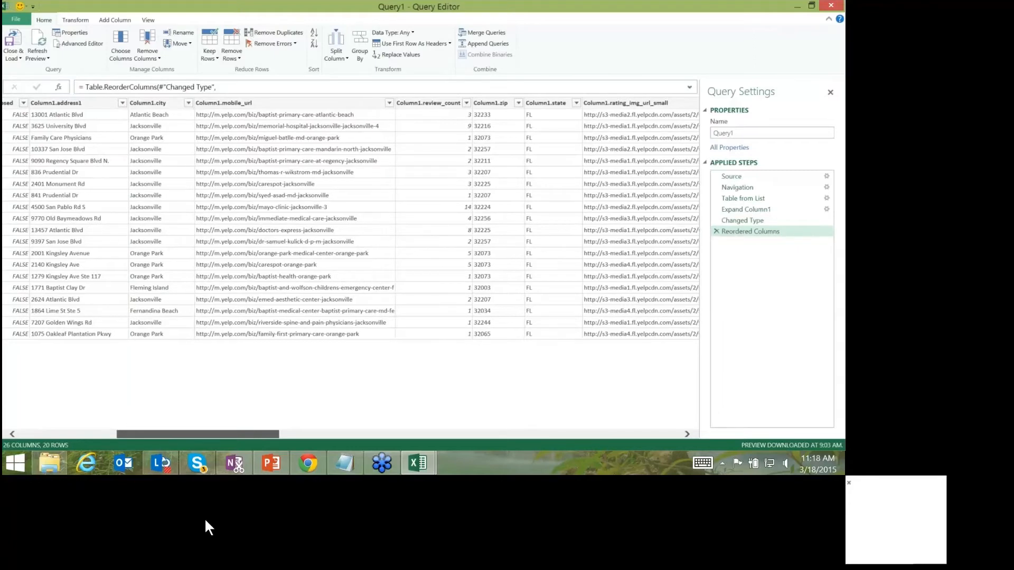
# Merge the Column1.address1 and Column1.city columns into one column using Space as the separator.
pyautogui.moveTo(205, 518); pyautogui.dragTo(182, 476)
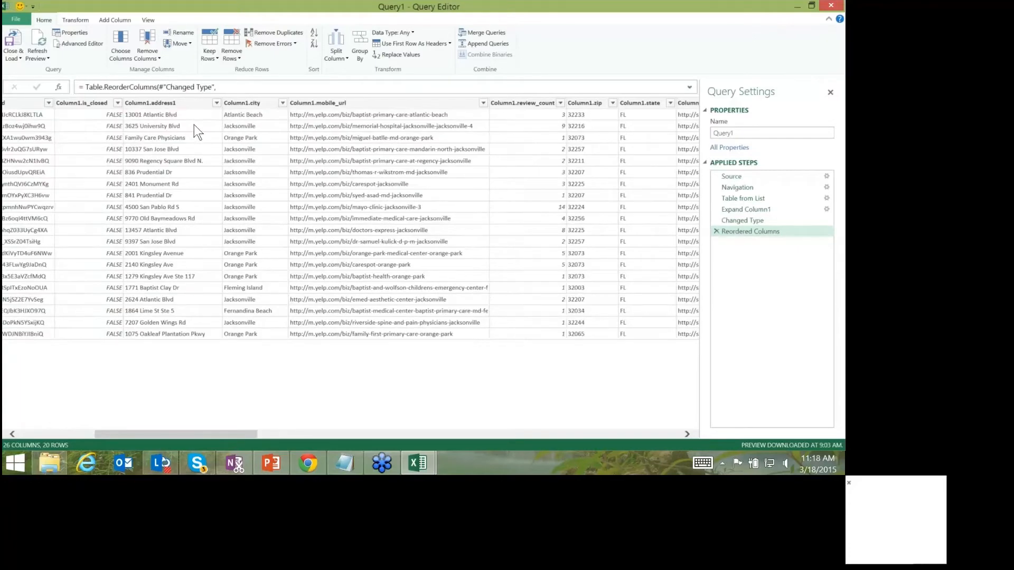
pyautogui.click(194, 125)
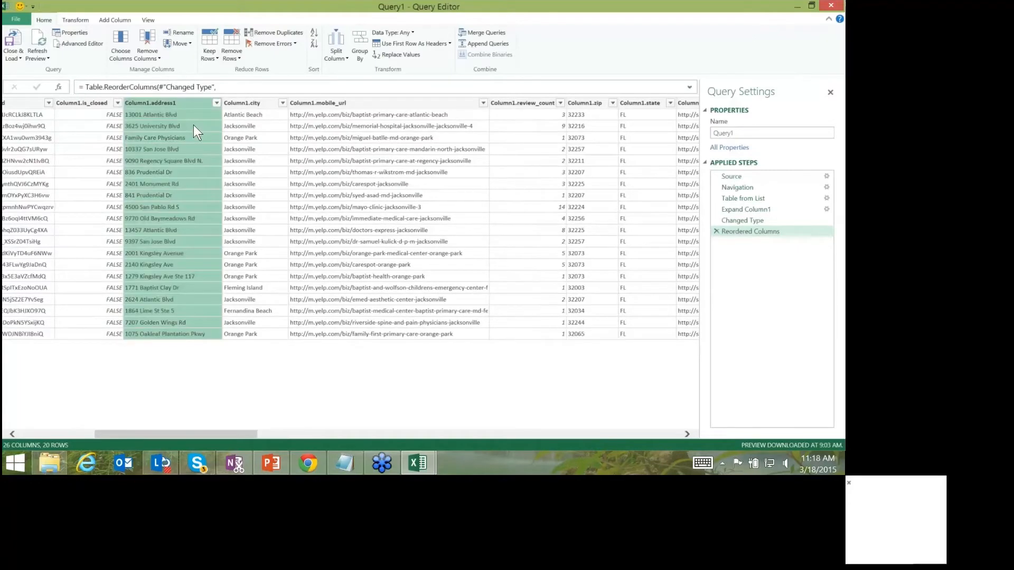
pyautogui.hotkey('shift', 'Right')
pyautogui.rightClick(299, 127)
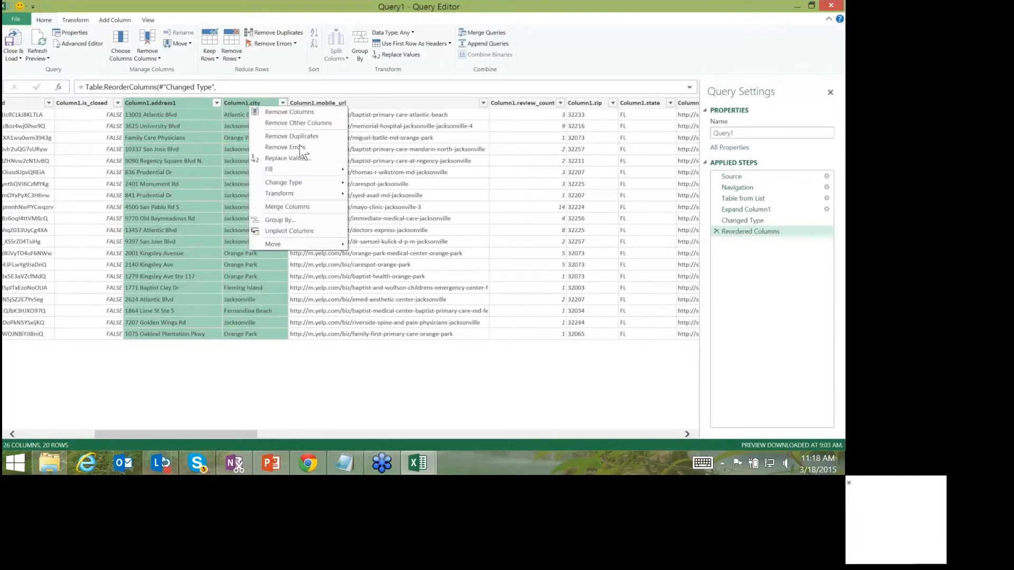
pyautogui.click(295, 207)
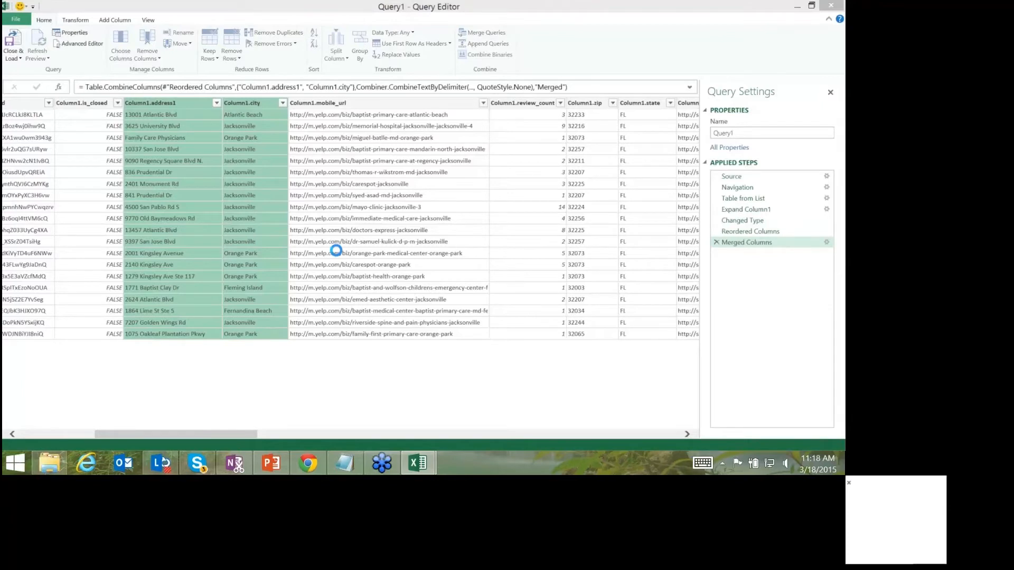
pyautogui.hotkey('alt', 'Down')
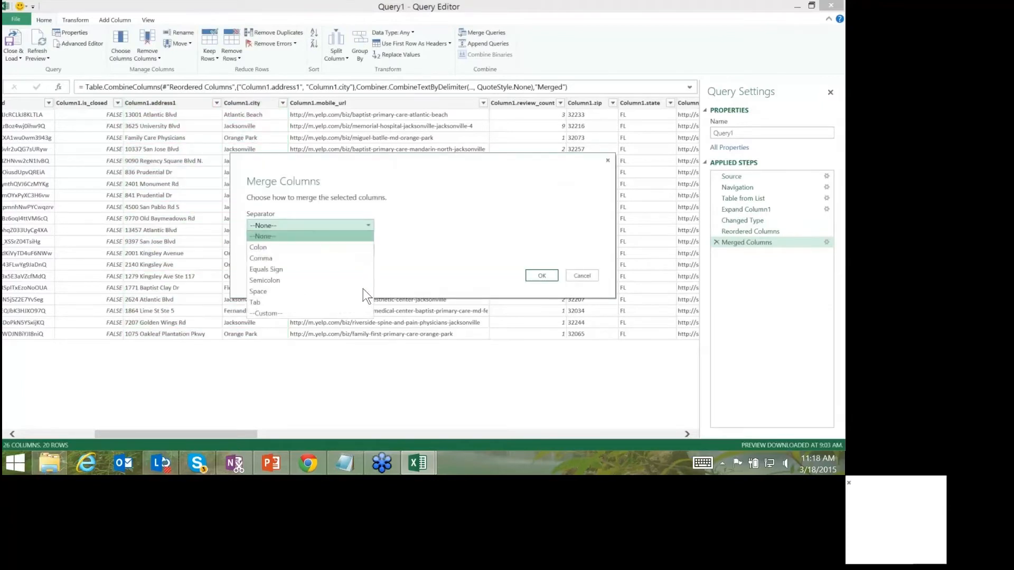
pyautogui.press('Down')
pyautogui.press('Down')
pyautogui.press('Down')
pyautogui.press('Down')
pyautogui.press('Down')
pyautogui.press('Return')
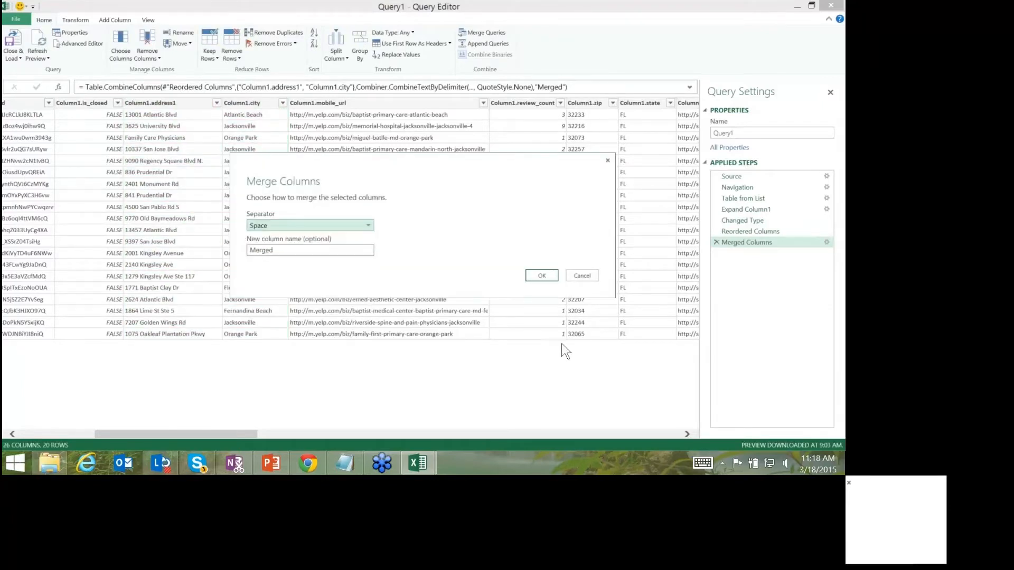
pyautogui.press('Return')
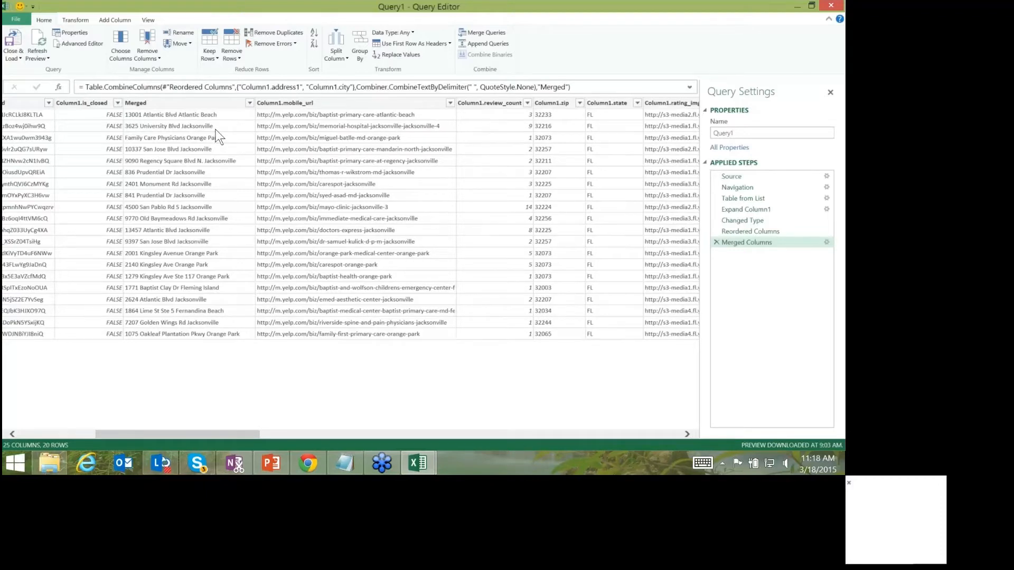
# Merge the Merged and Column1.state columns into one column using Comma as the separator.
pyautogui.click(214, 130)
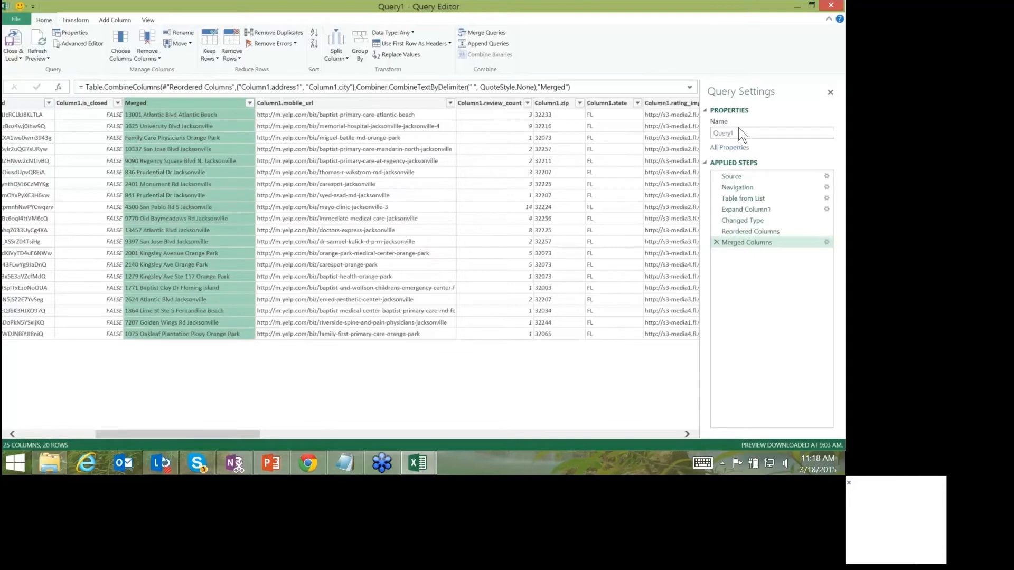
pyautogui.keyDown('shift'); pyautogui.click(602, 103); pyautogui.keyUp('shift')
pyautogui.click(602, 103)
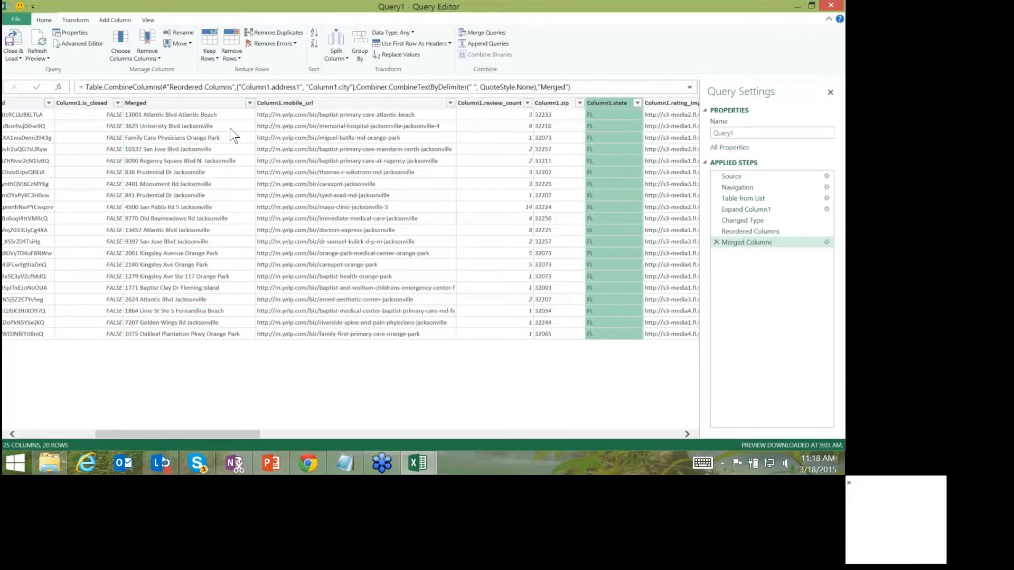
pyautogui.keyDown('ctrl'); pyautogui.click(232, 126); pyautogui.keyUp('ctrl')
pyautogui.rightClick(195, 104)
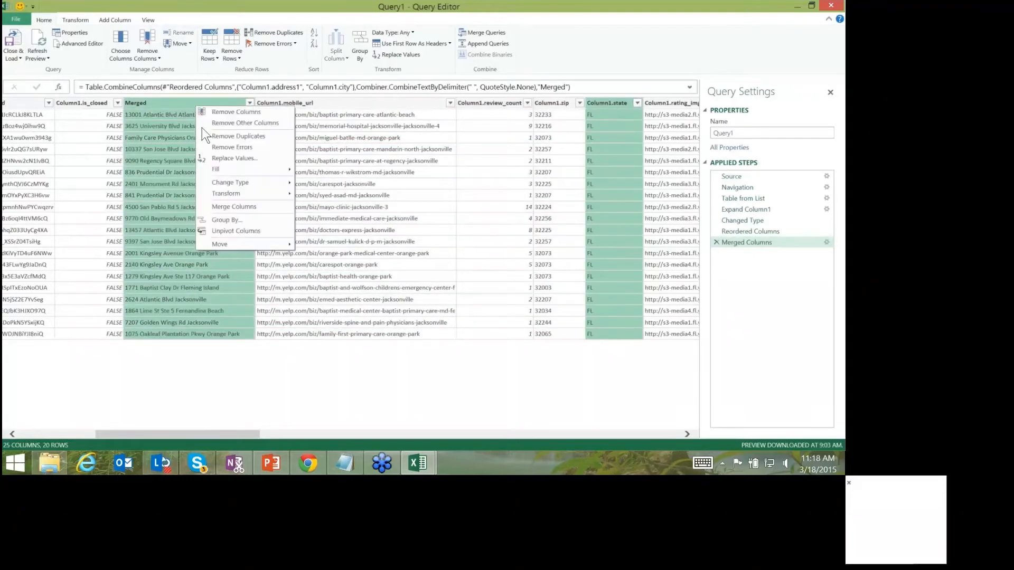
pyautogui.click(185, 129)
pyautogui.keyDown('ctrl'); pyautogui.click(607, 136); pyautogui.keyUp('ctrl')
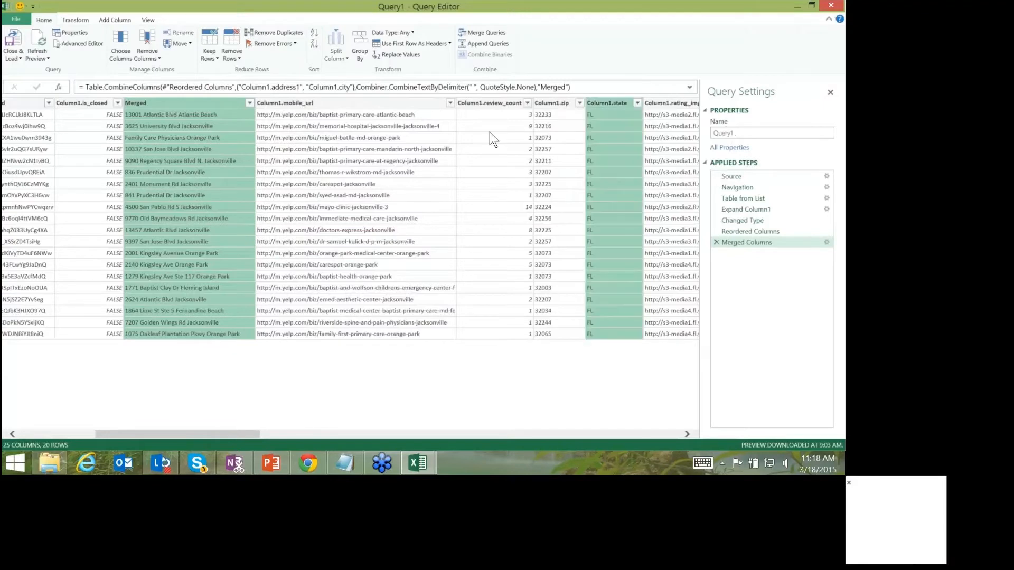
pyautogui.rightClick(219, 125)
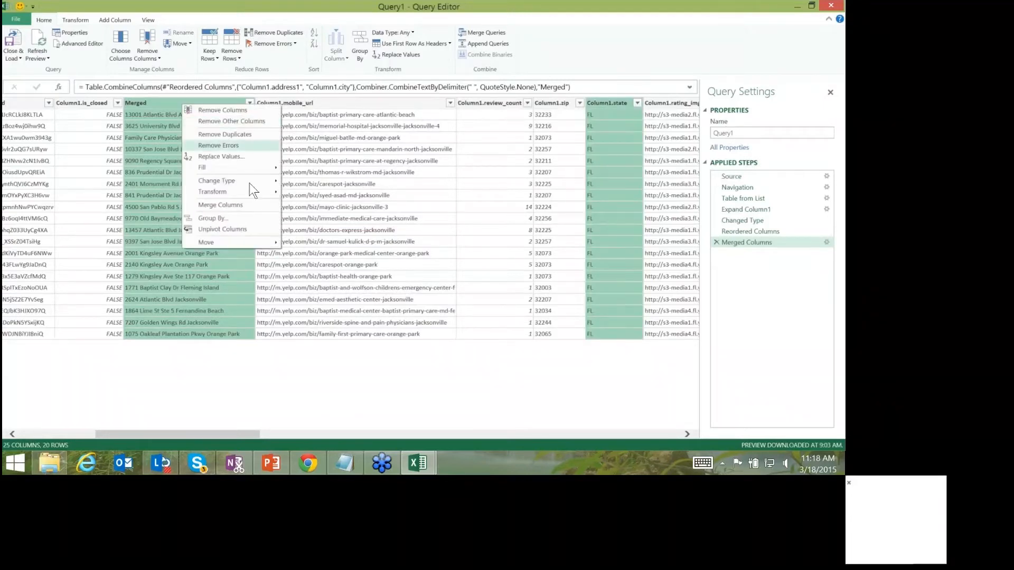
pyautogui.click(222, 205)
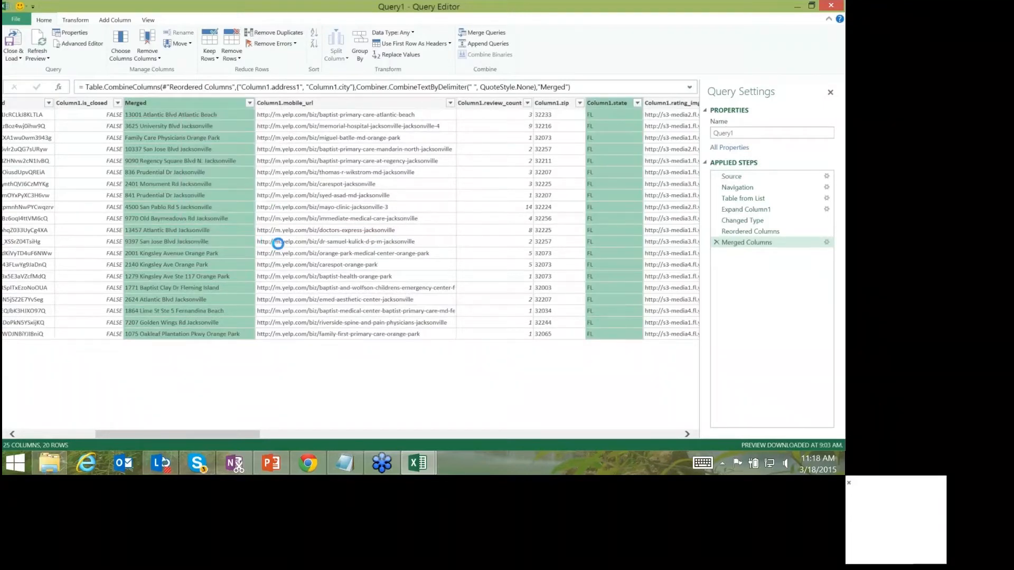
pyautogui.click(399, 270)
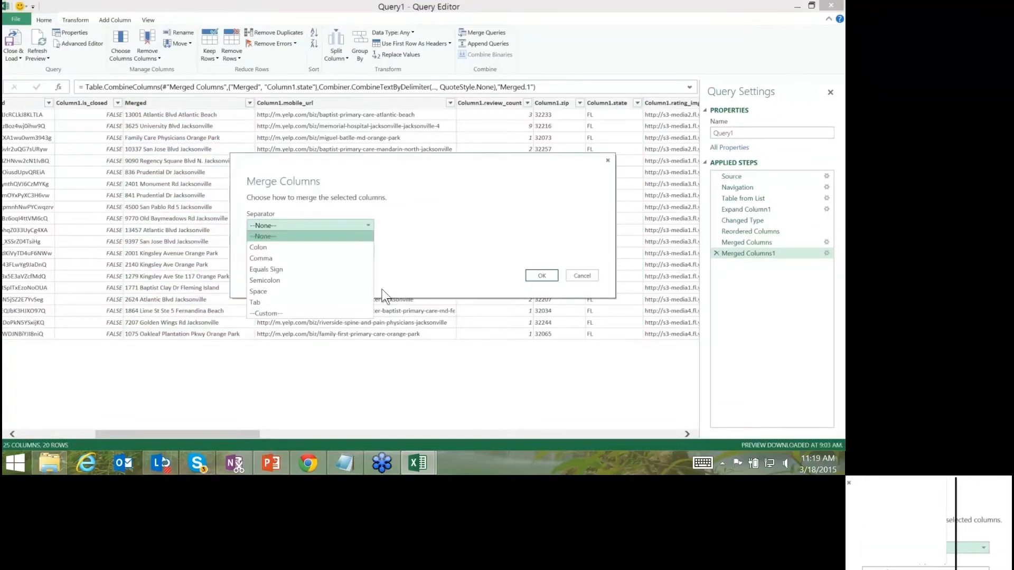
pyautogui.click(378, 308)
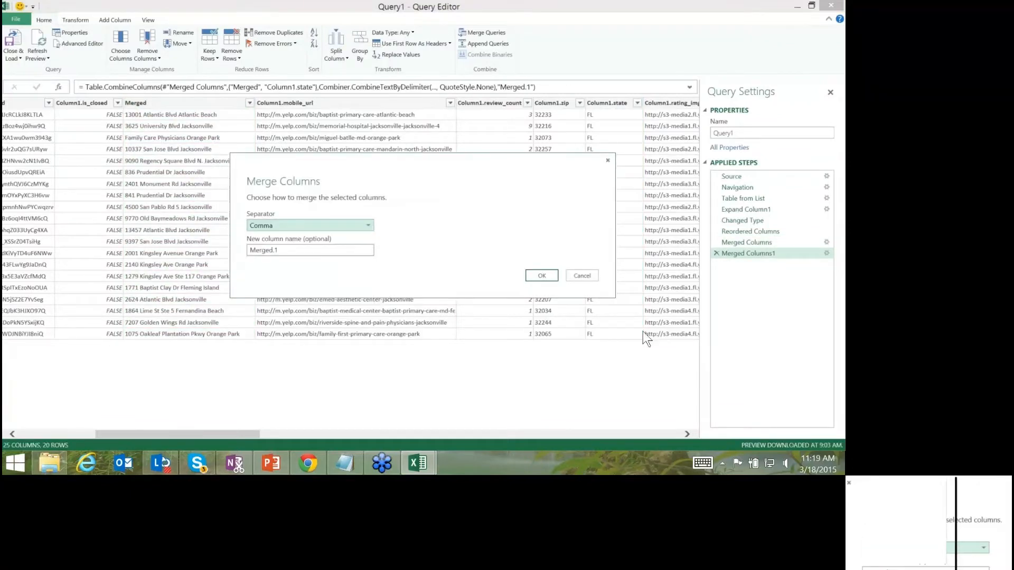
pyautogui.click(542, 275)
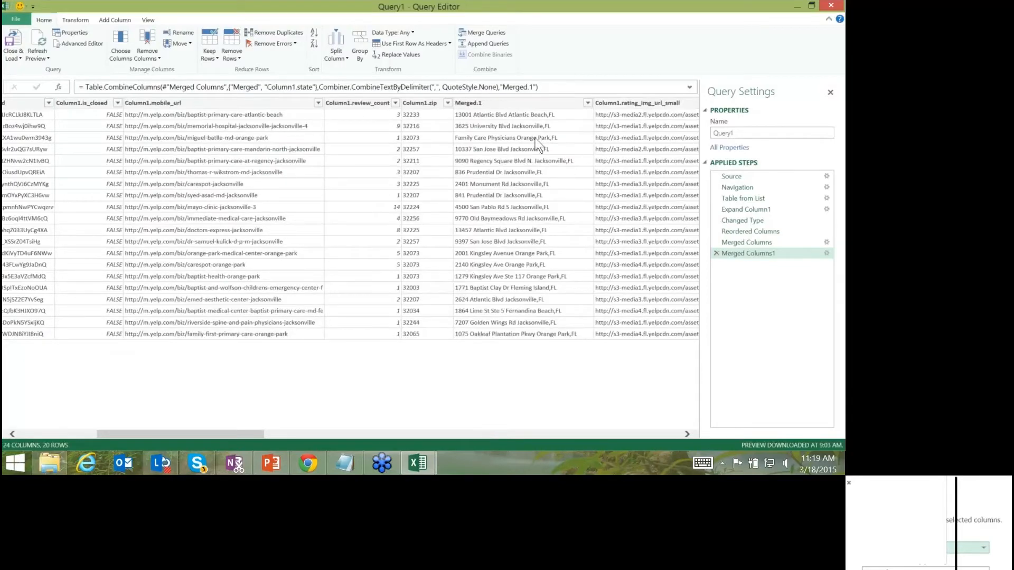
# Review the query's full script in the Advanced Editor in a widened window, and close it.
pyautogui.click(78, 44)
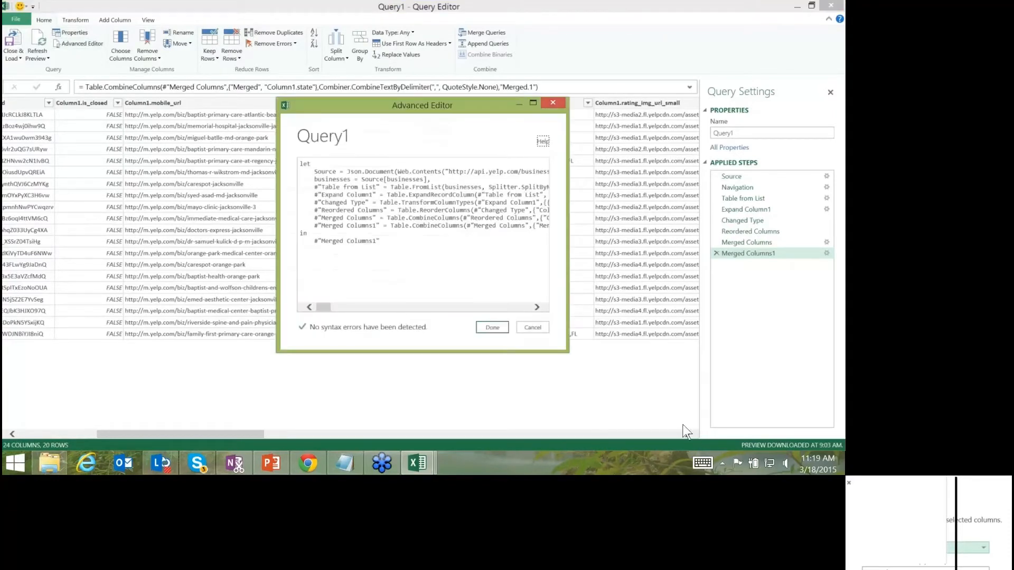
pyautogui.moveTo(679, 421); pyautogui.dragTo(936, 389)
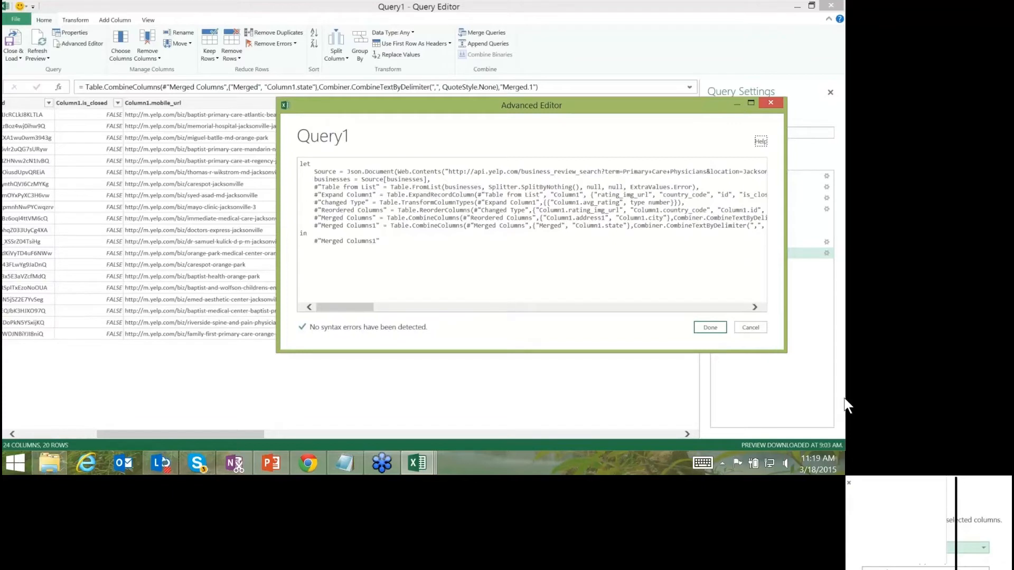
pyautogui.press('Tab')
pyautogui.press('Return')
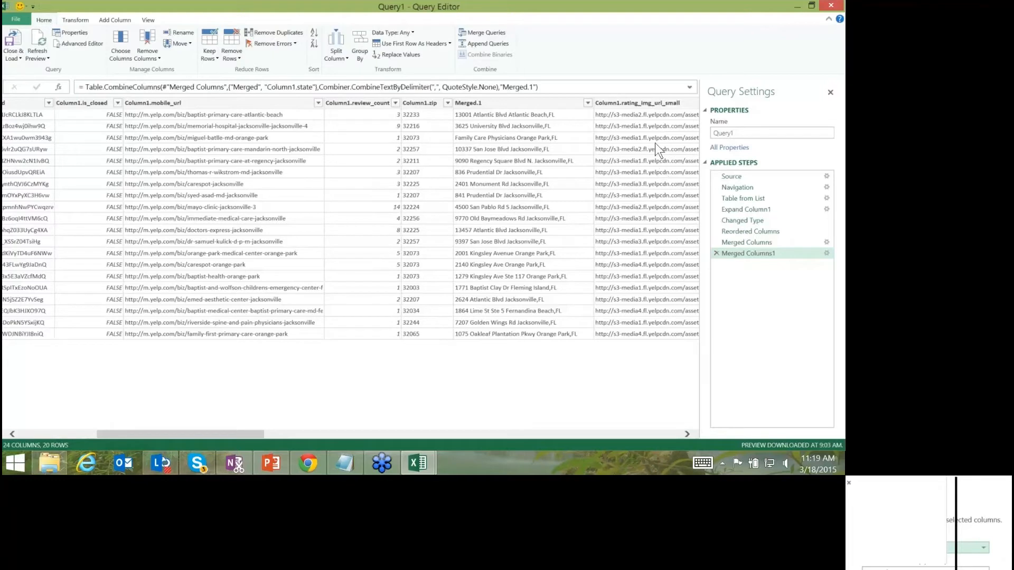
# Rename the Merged.1 column to Address and load the finished query into the workbook.
pyautogui.click(542, 106)
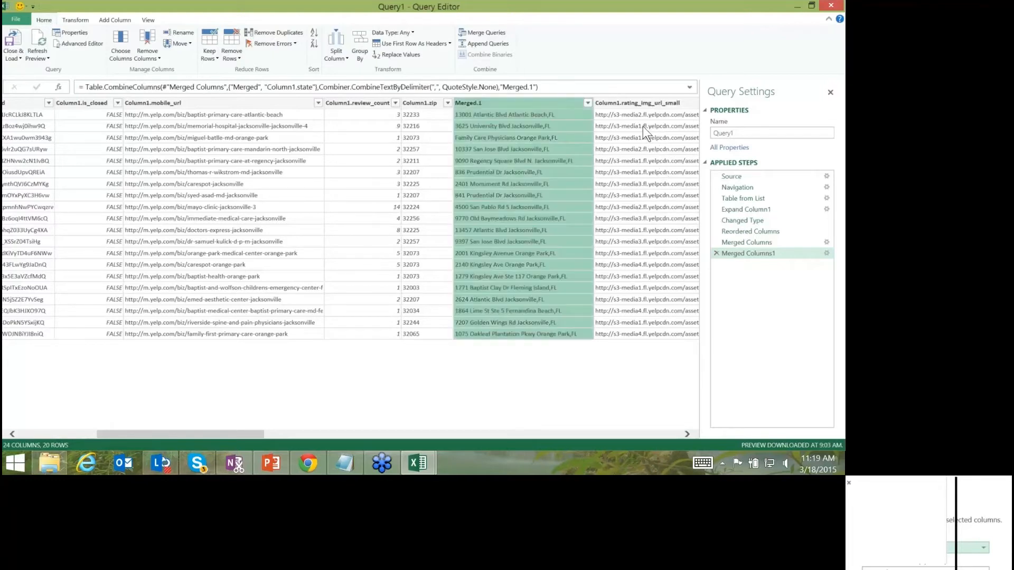
pyautogui.rightClick(535, 104)
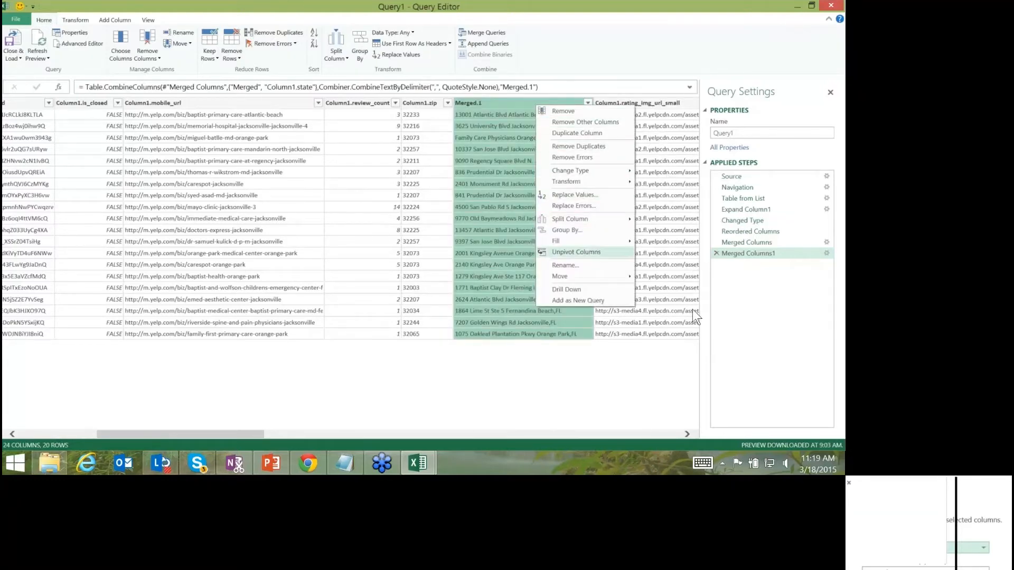
pyautogui.click(565, 265)
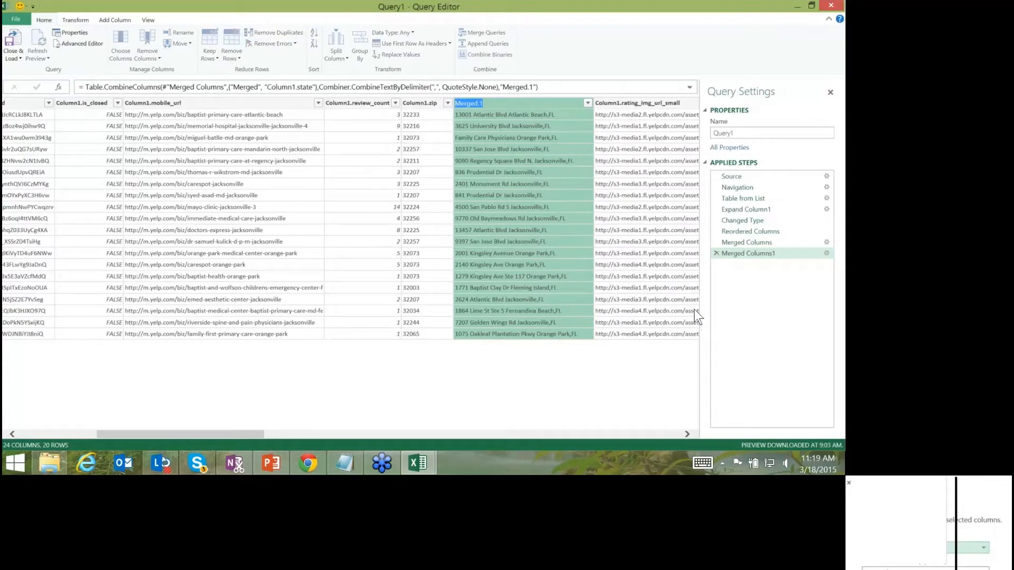
pyautogui.write('Address')
pyautogui.press('Return')
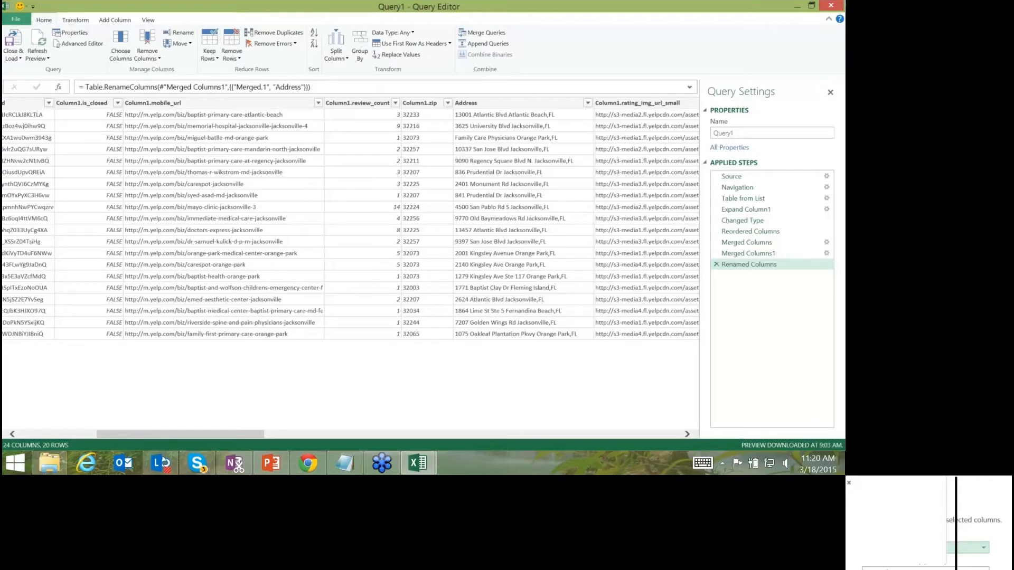
pyautogui.click(17, 51)
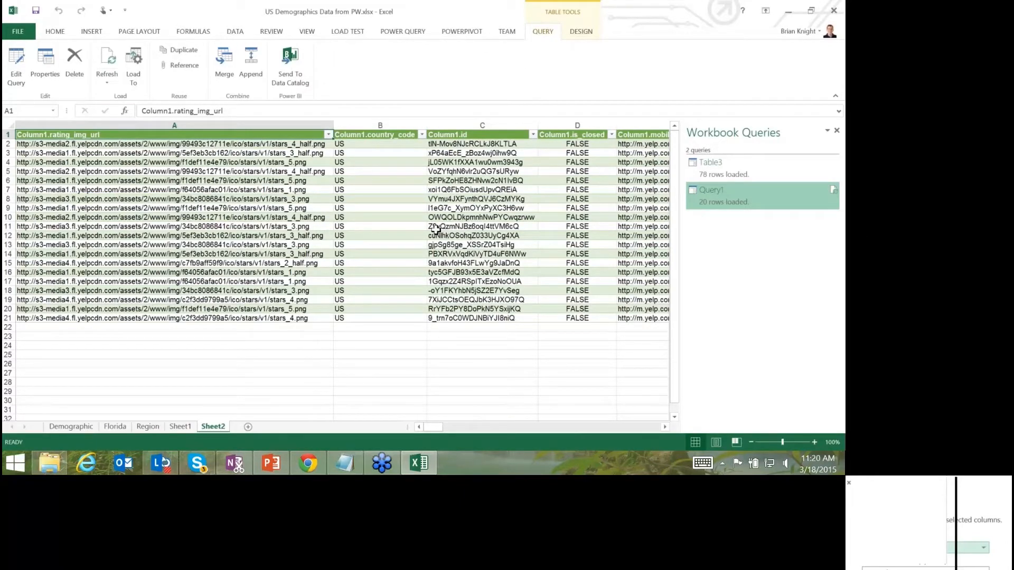
# Launch Power Map from the workbook containing the demographics and Yelp data.
pyautogui.click(93, 33)
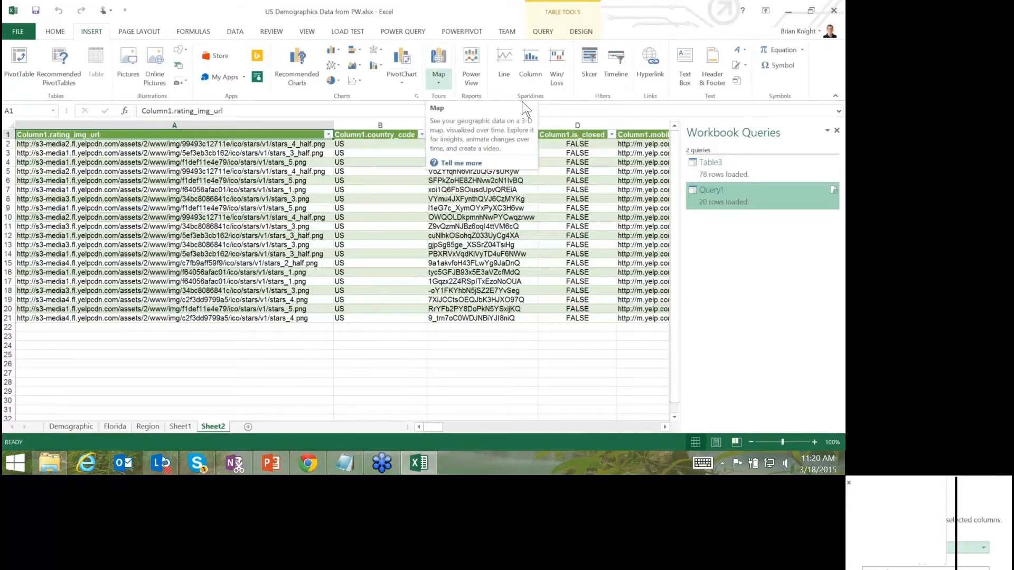
pyautogui.click(438, 73)
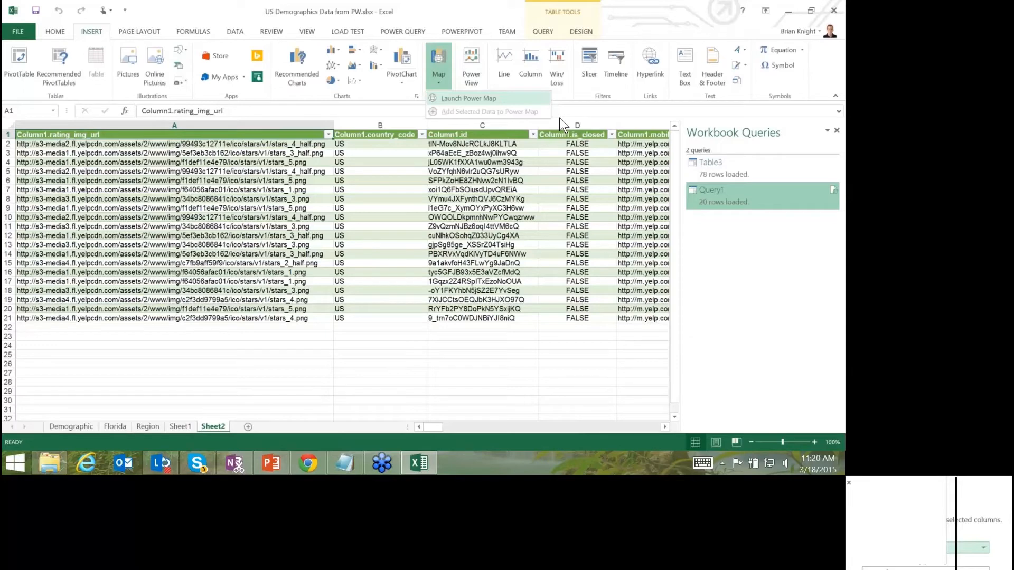
pyautogui.click(469, 99)
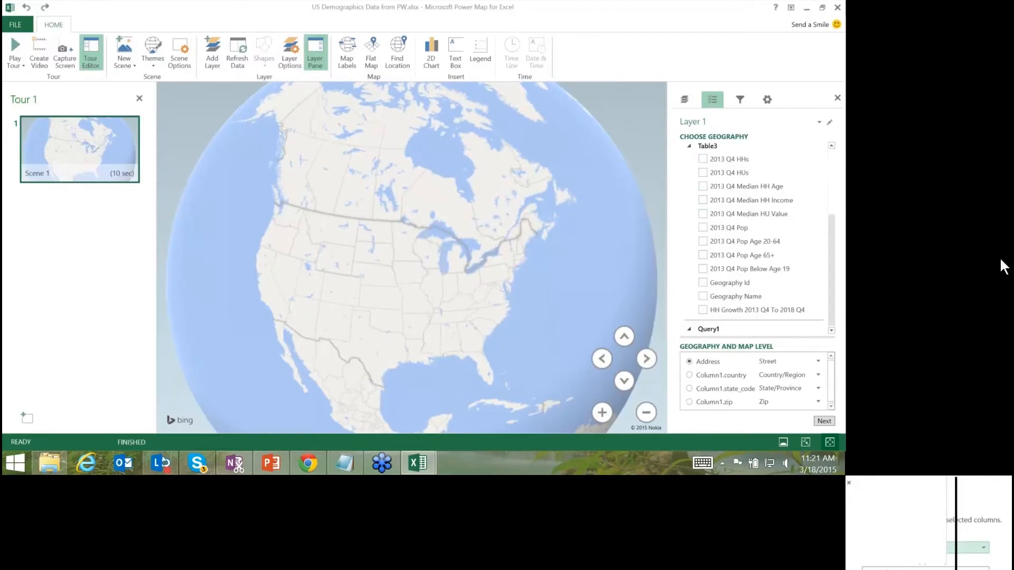
# Clear the preselected Query1 geography fields from Layer 1: Address, Column1.country, Column1.state_code and Column1.zip.
pyautogui.moveTo(831, 220); pyautogui.dragTo(832, 247)
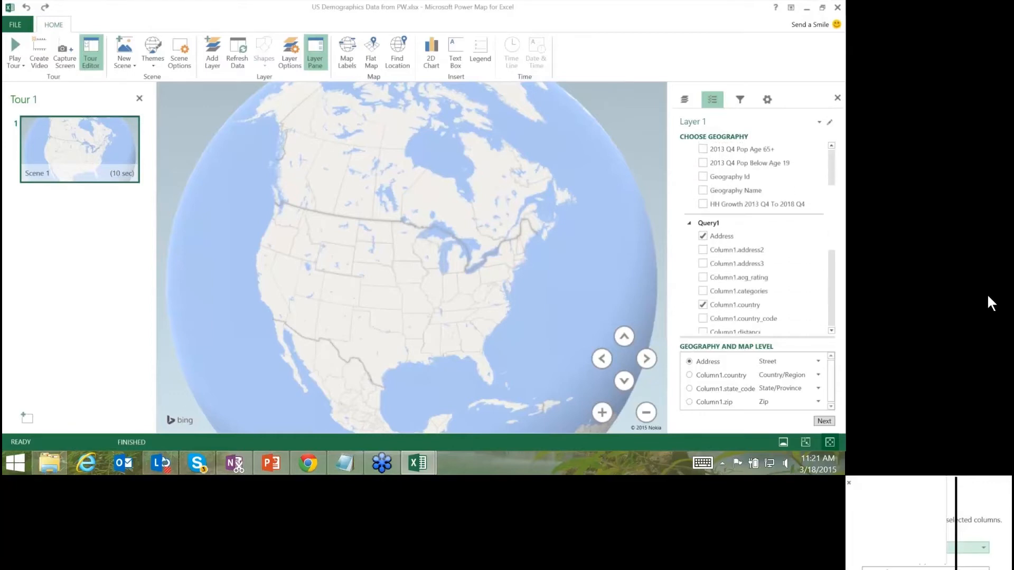
pyautogui.click(703, 237)
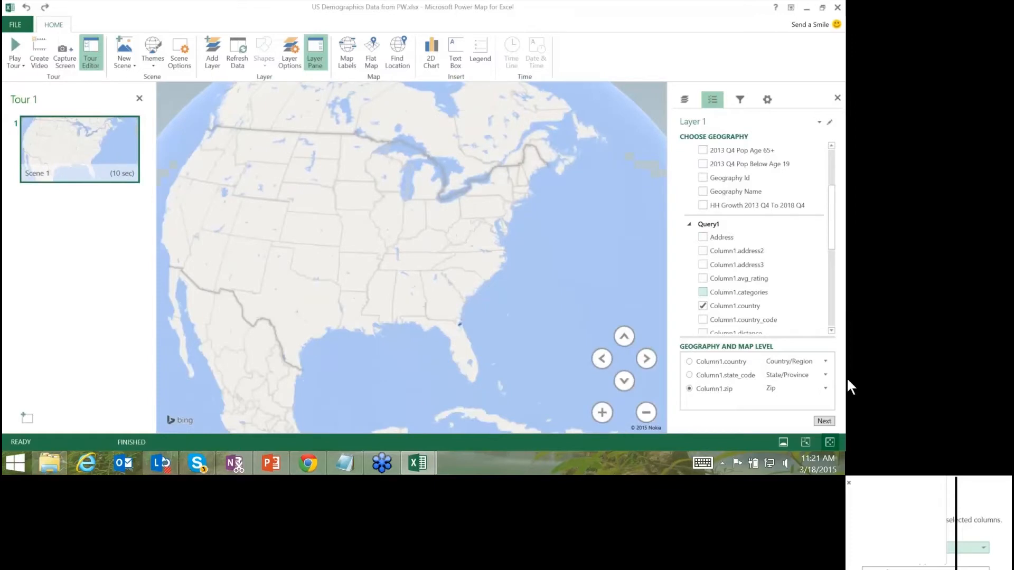
pyautogui.click(702, 307)
pyautogui.moveTo(831, 235); pyautogui.dragTo(832, 325)
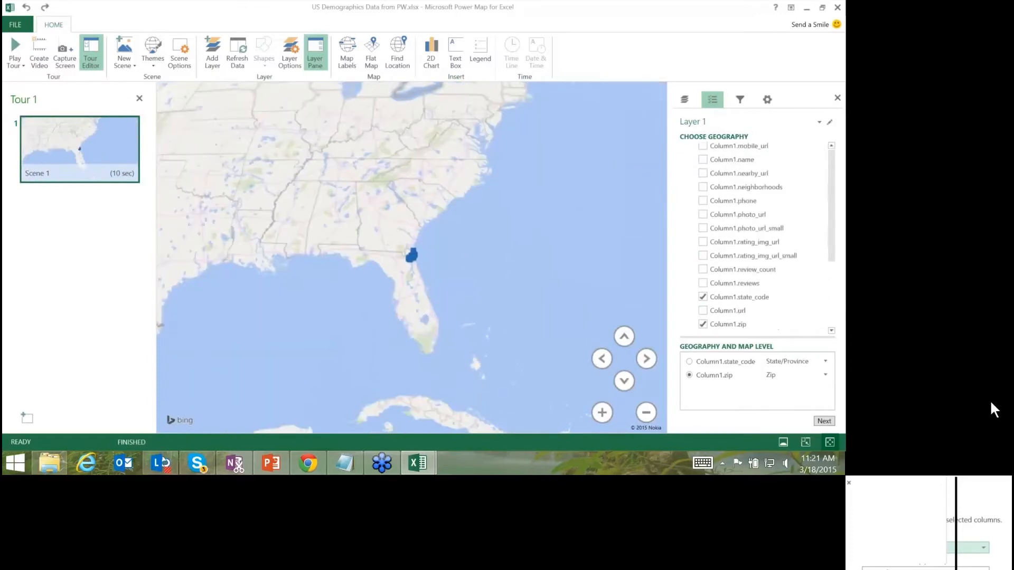
pyautogui.click(702, 297)
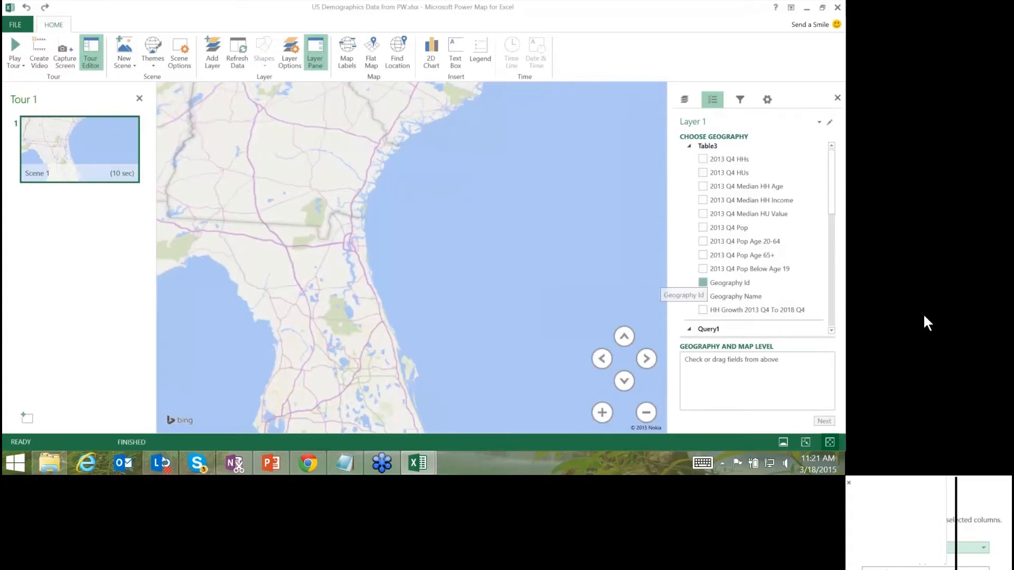
# Map Layer 1 by Table3's Geography Id as Zip, with 2013 Q4 Pop Age 20-64 as the height.
pyautogui.click(702, 283)
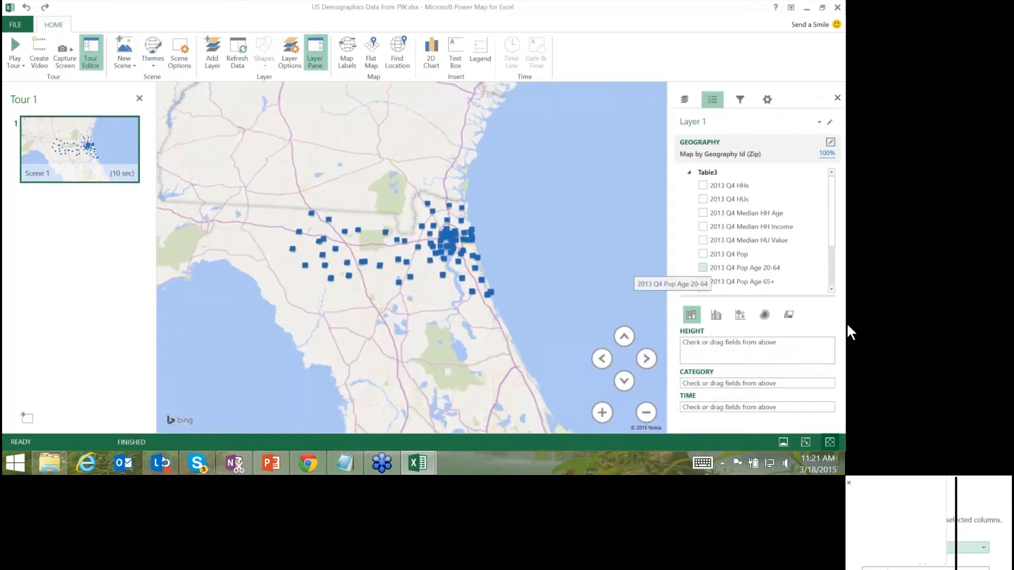
pyautogui.click(703, 267)
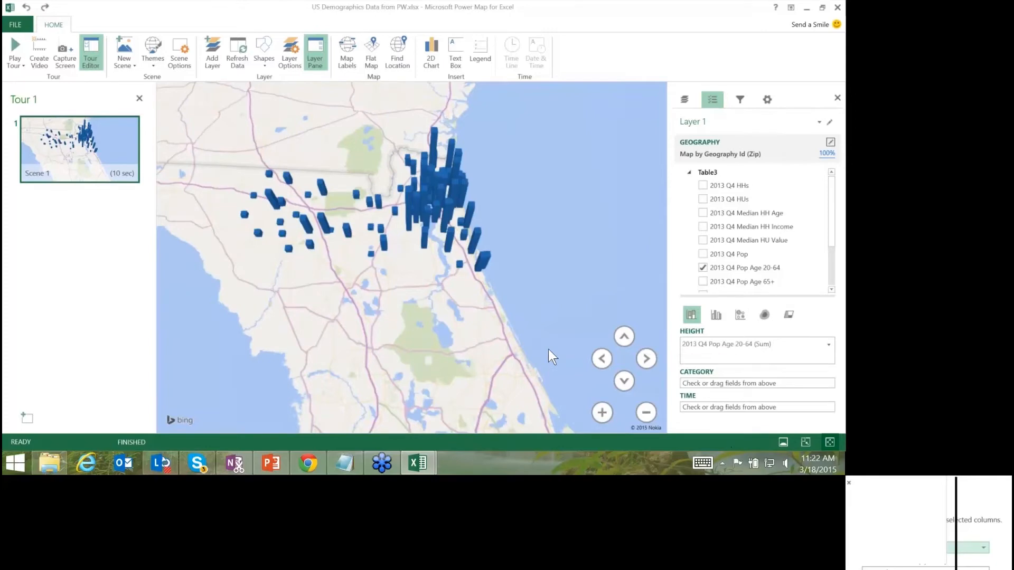
# Examine the population columns around Jacksonville on the 3D map from closer, rotated and tilted views.
pyautogui.moveTo(548, 350); pyautogui.dragTo(448, 383)
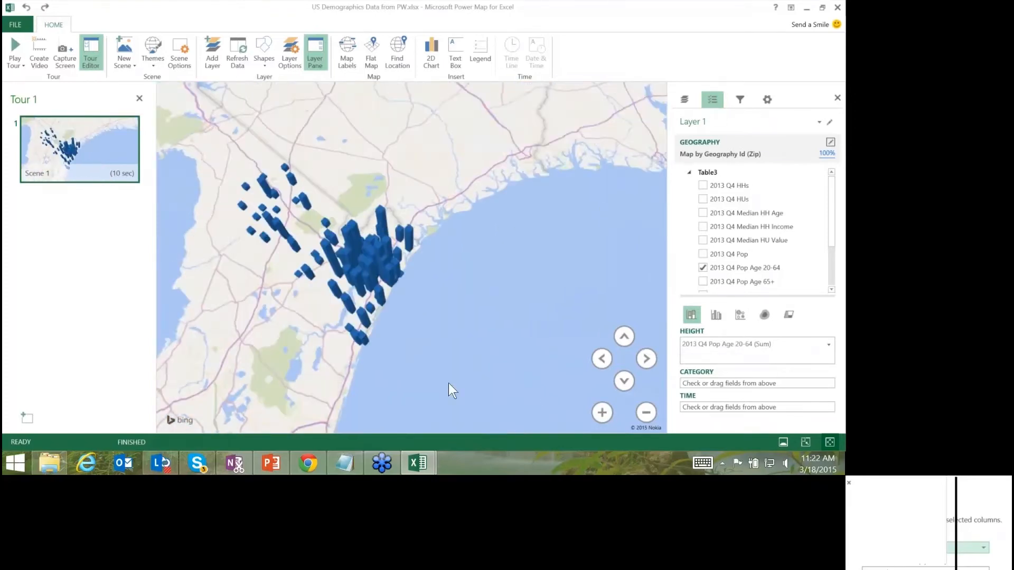
pyautogui.scroll(1, 448, 383)
pyautogui.scroll(3, 432, 421)
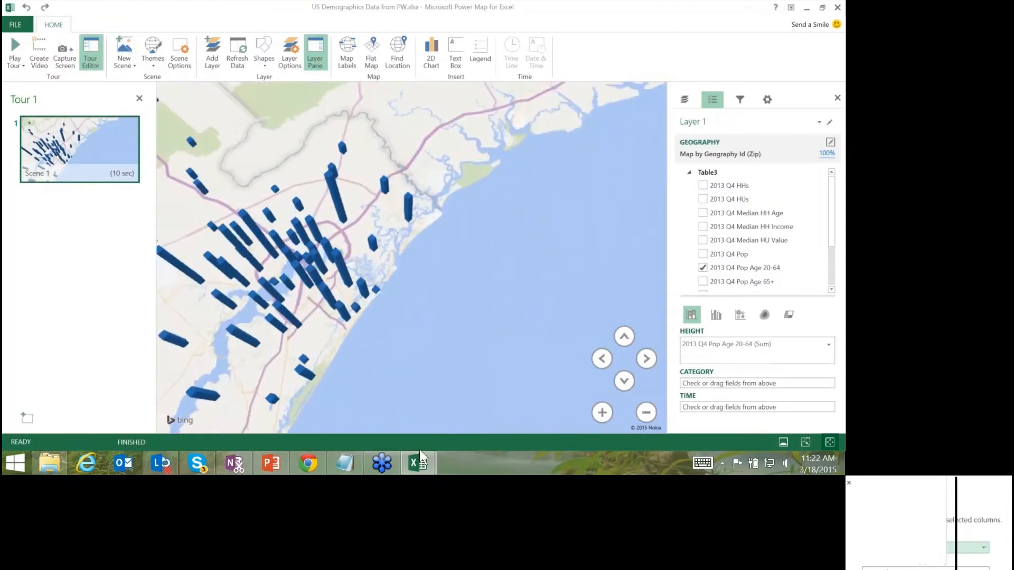
pyautogui.moveTo(420, 449); pyautogui.dragTo(609, 290)
pyautogui.click(624, 381)
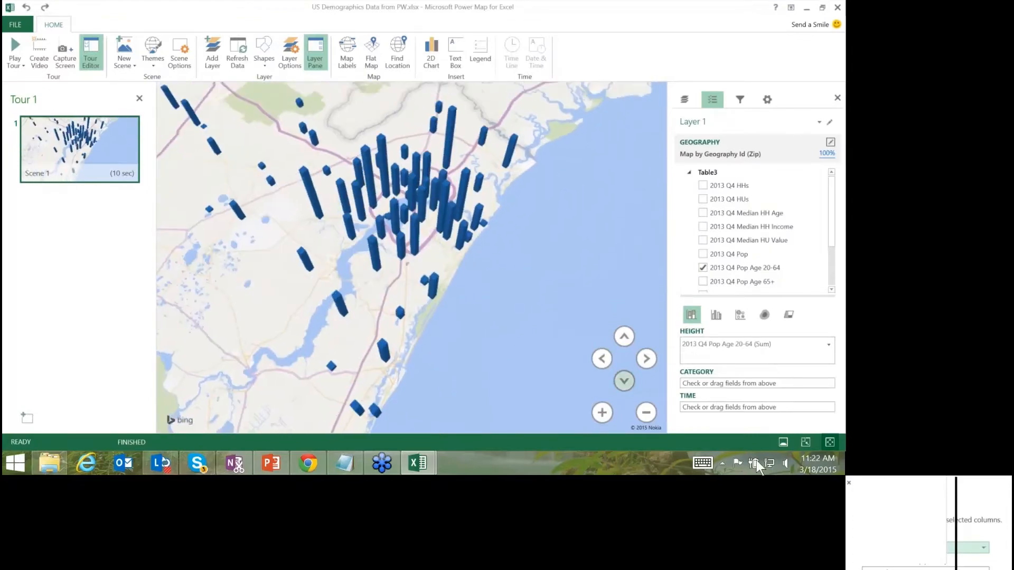
pyautogui.click(624, 381)
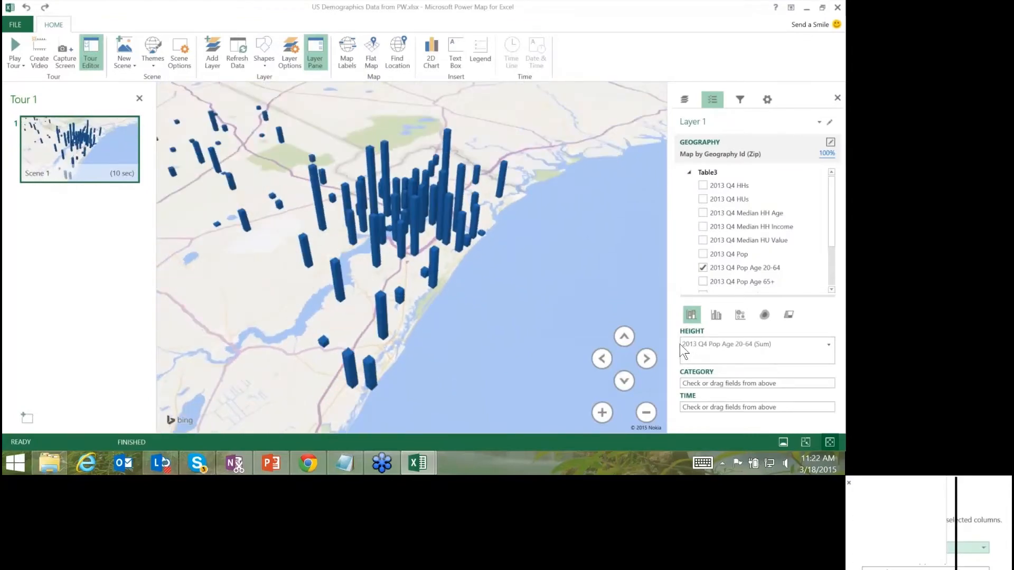
pyautogui.moveTo(679, 344); pyautogui.dragTo(753, 410)
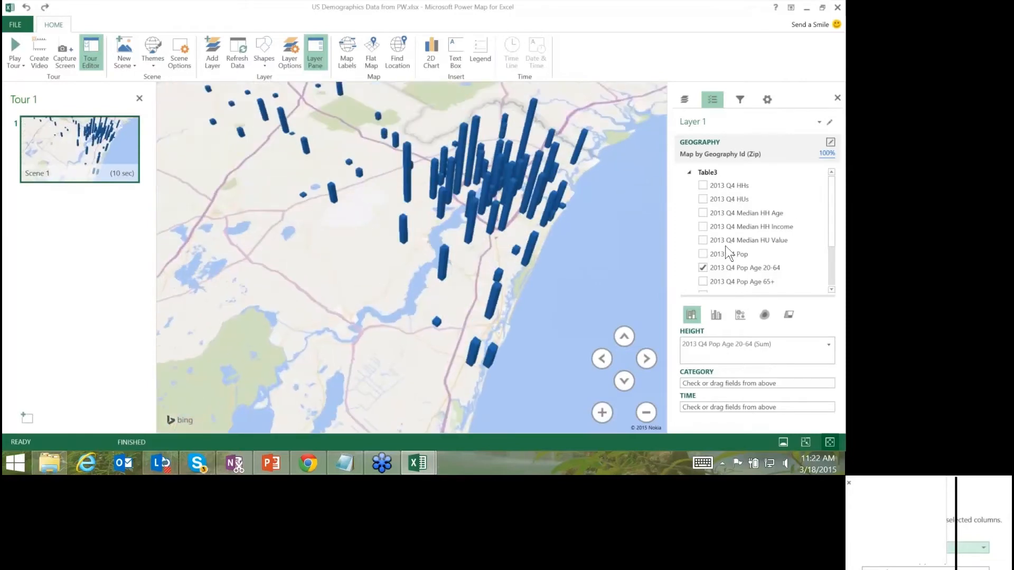
pyautogui.moveTo(718, 248)
pyautogui.mouseDown()
pyautogui.moveTo(729, 286)
pyautogui.moveTo(682, 290)
pyautogui.moveTo(687, 253)
pyautogui.moveTo(649, 255)
pyautogui.moveTo(729, 287)
pyautogui.mouseUp()
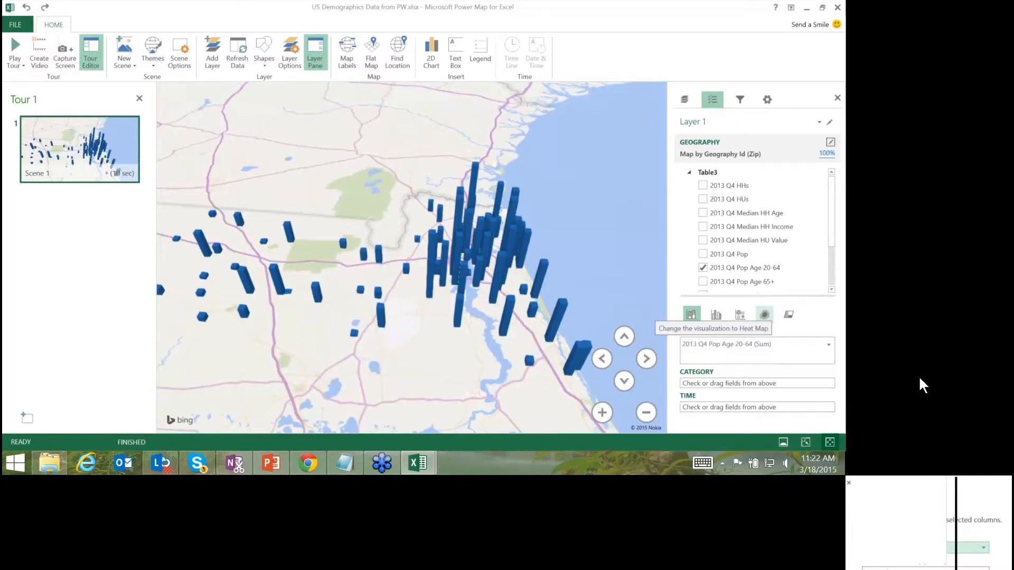
# Try the Heat Map visualization for Layer 1, and change it to Region to shade the zip code areas.
pyautogui.click(764, 315)
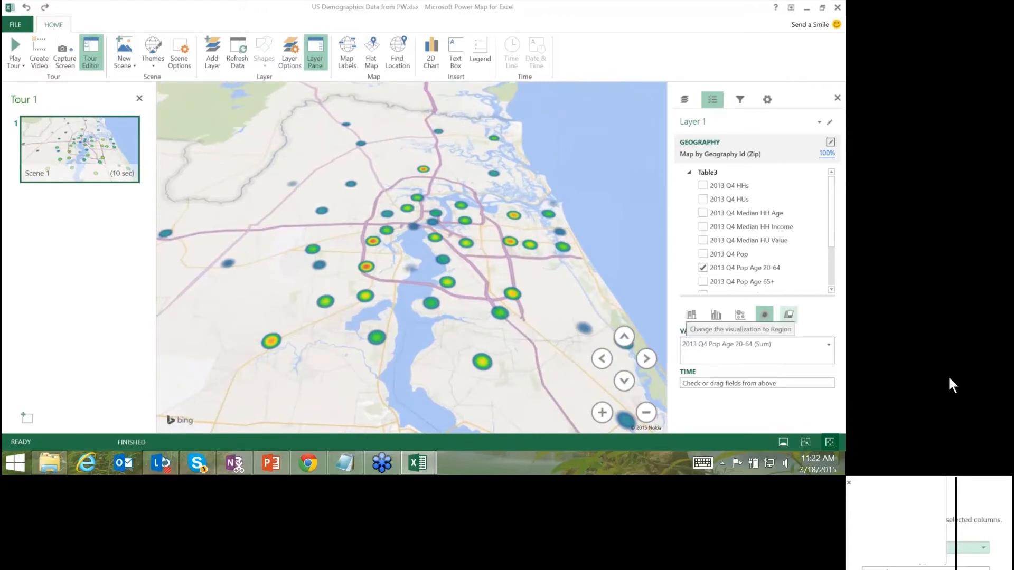
pyautogui.click(789, 314)
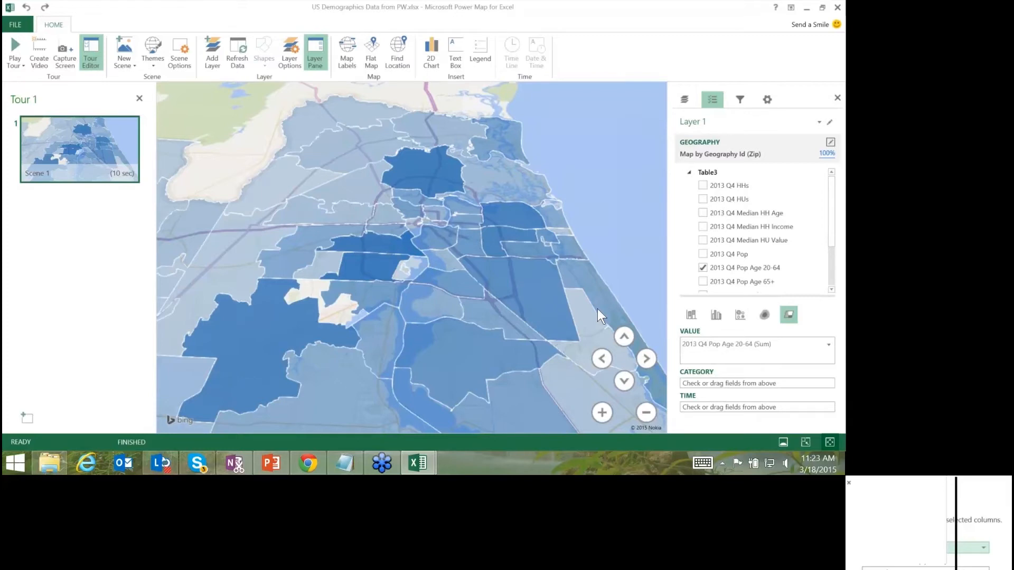
pyautogui.moveTo(360, 404)
pyautogui.moveTo(375, 331)
pyautogui.moveTo(405, 341)
# Add a second layer and map it by Query1's Address field as Full Address.
pyautogui.click(212, 55)
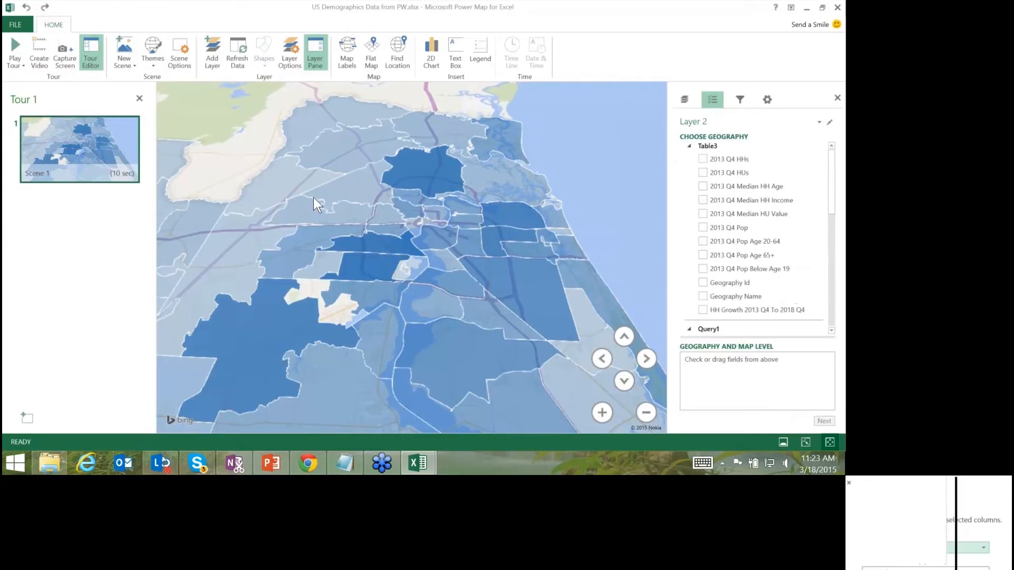
pyautogui.moveTo(322, 202)
pyautogui.scroll(-4, 994, 256)
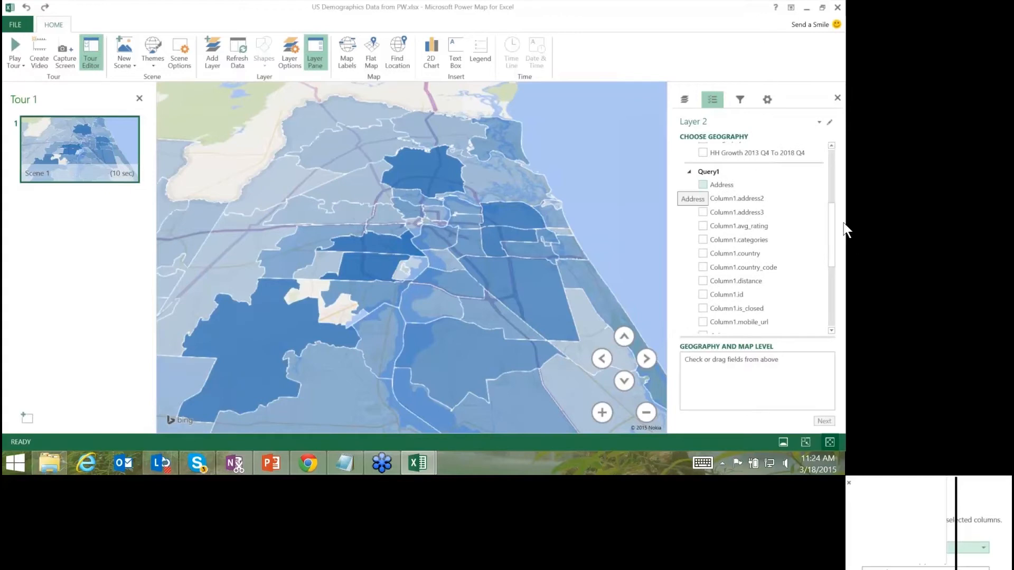
pyautogui.click(703, 184)
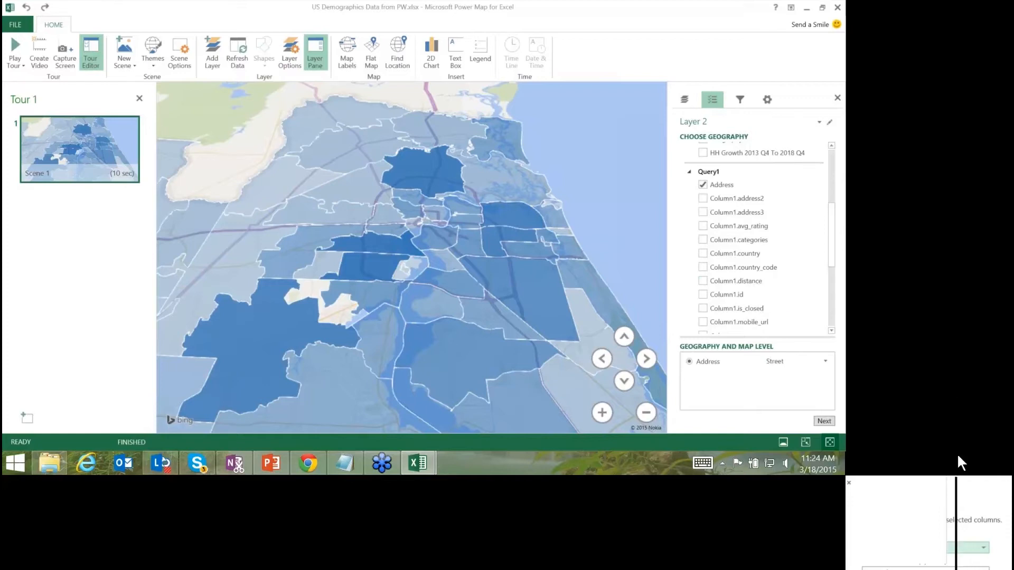
pyautogui.click(795, 361)
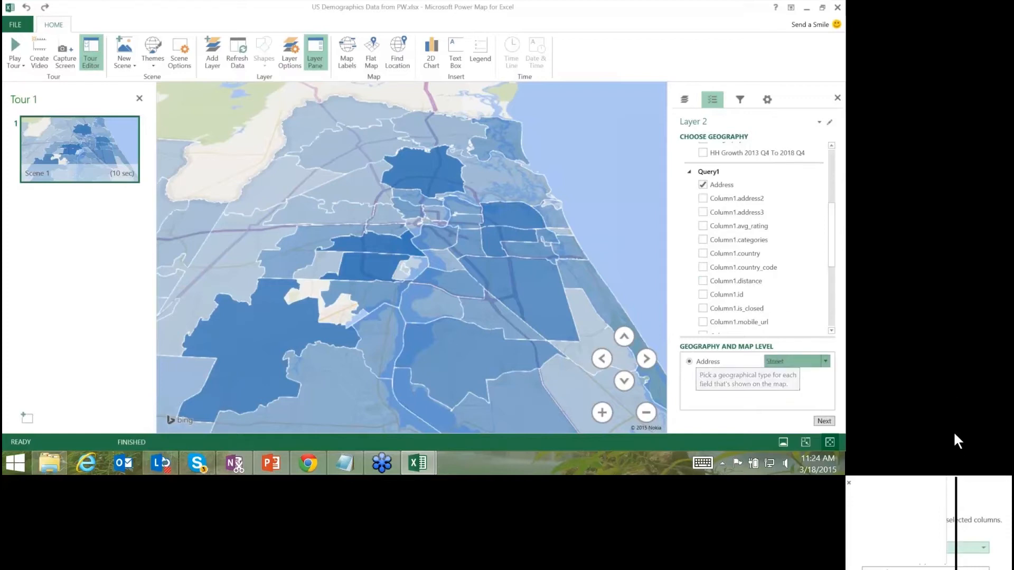
pyautogui.press('Down')
pyautogui.press('Down')
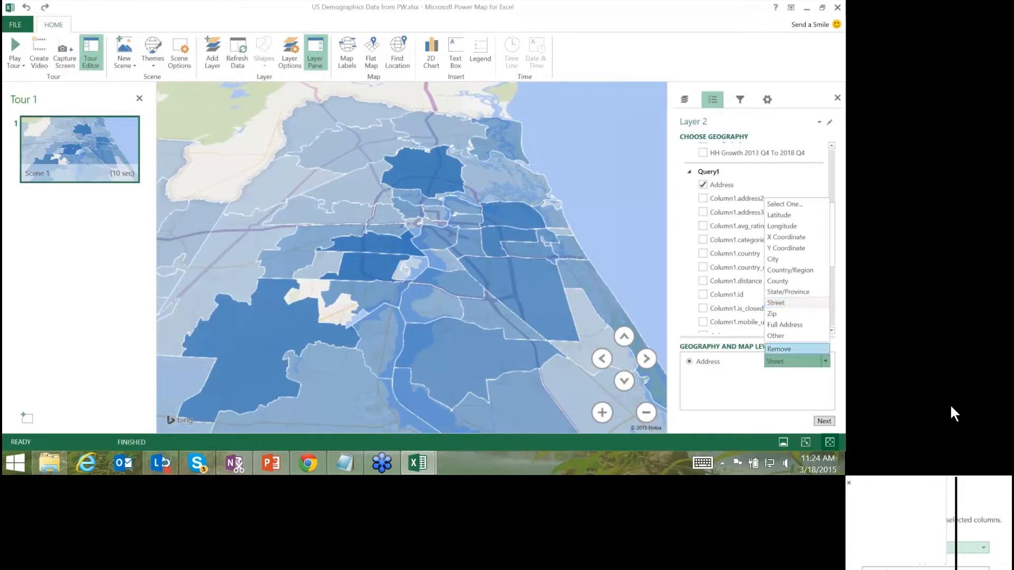
pyautogui.press('Return')
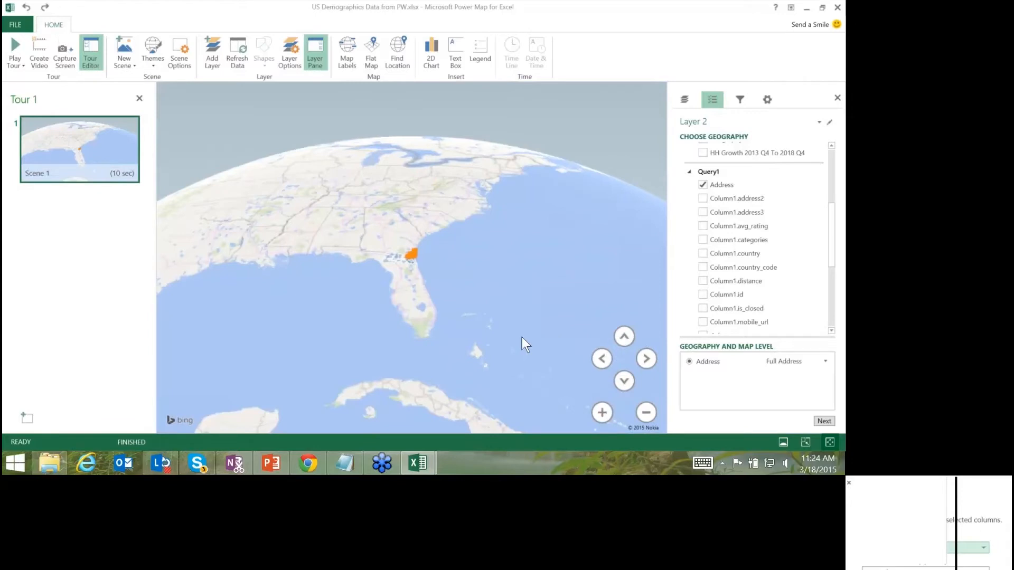
# Accept Layer 2's geography and use Column1.avg_rating as the height of its columns.
pyautogui.scroll(2, 522, 338)
pyautogui.scroll(5, 501, 338)
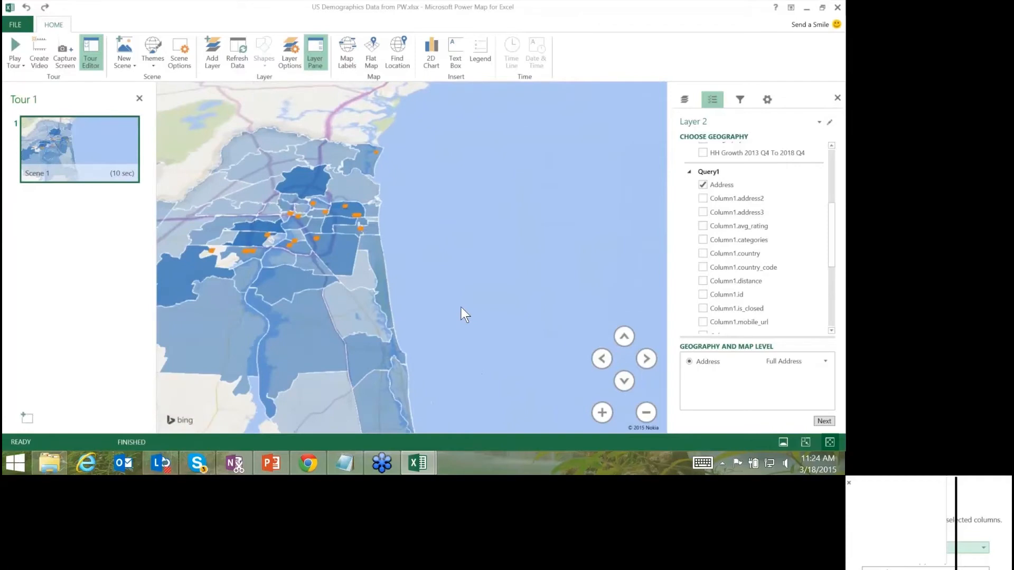
pyautogui.moveTo(461, 307); pyautogui.dragTo(669, 404)
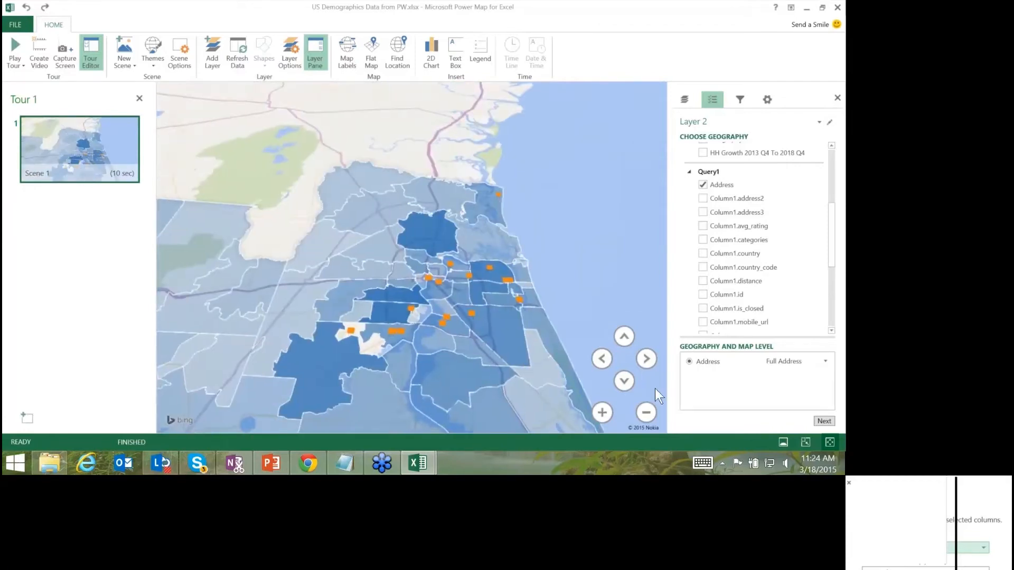
pyautogui.scroll(2, 654, 388)
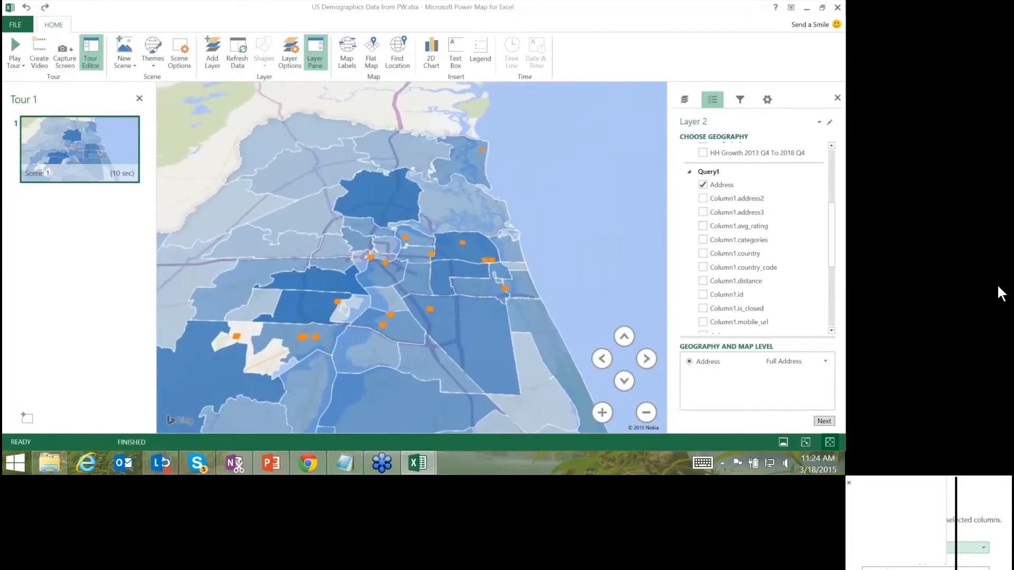
pyautogui.moveTo(1000, 507)
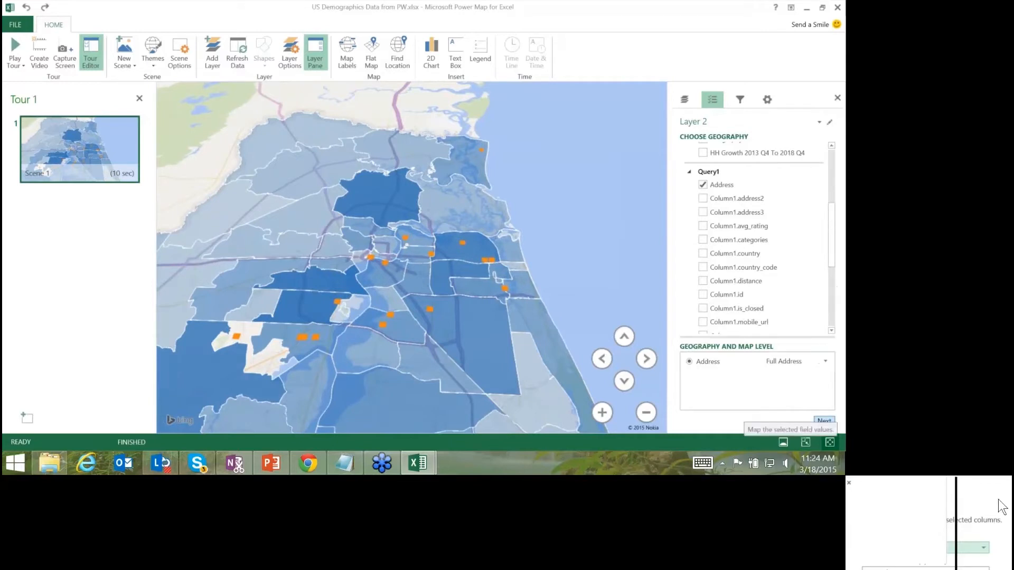
pyautogui.click(823, 421)
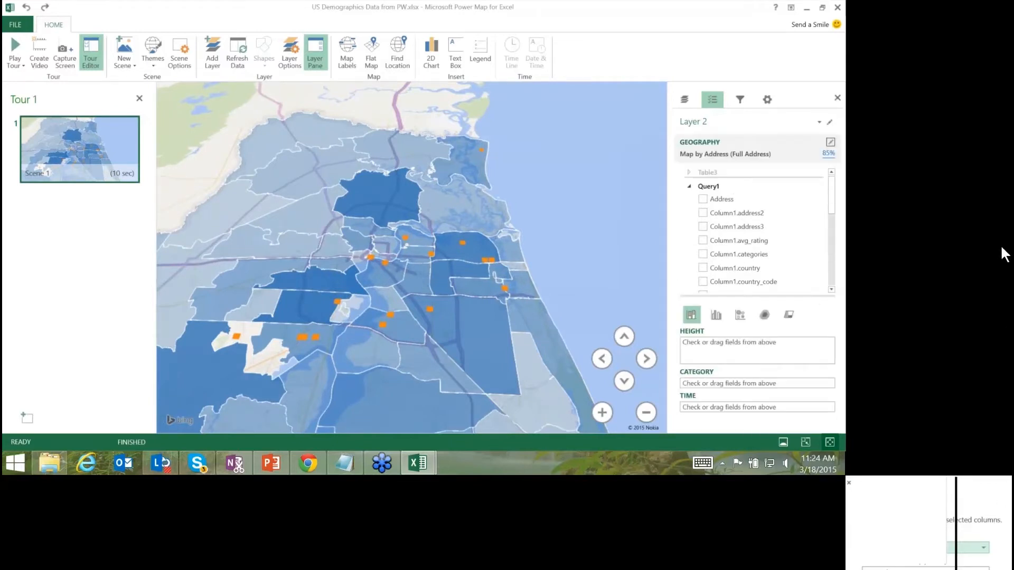
pyautogui.moveTo(834, 207)
pyautogui.mouseDown()
pyautogui.moveTo(834, 272)
pyautogui.moveTo(831, 193)
pyautogui.mouseUp()
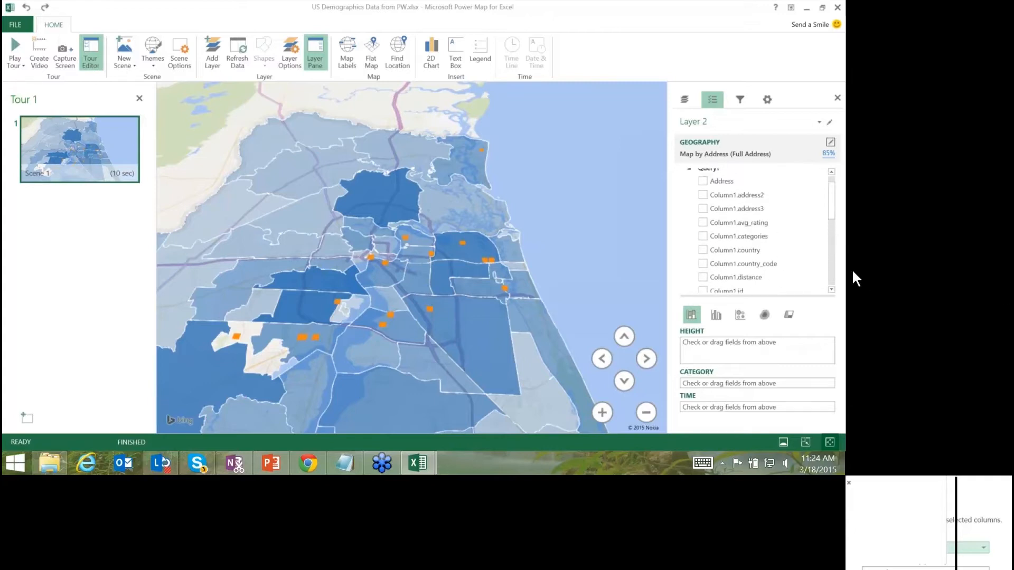
pyautogui.click(703, 222)
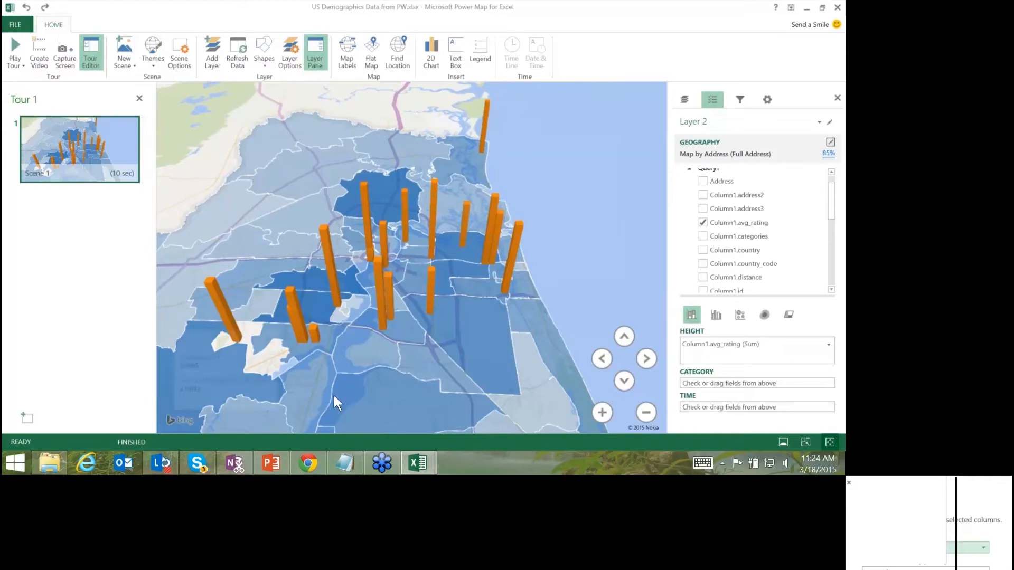
# Examine the rating columns around Jacksonville up close, checking the details of one column and one zip area.
pyautogui.scroll(2, 333, 395)
pyautogui.scroll(2, 407, 410)
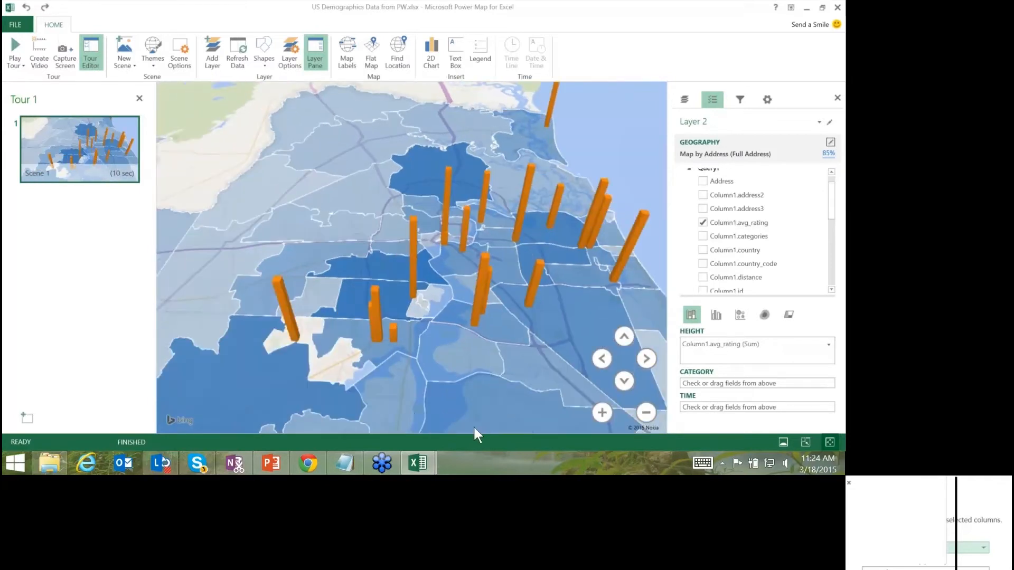
pyautogui.moveTo(530, 311)
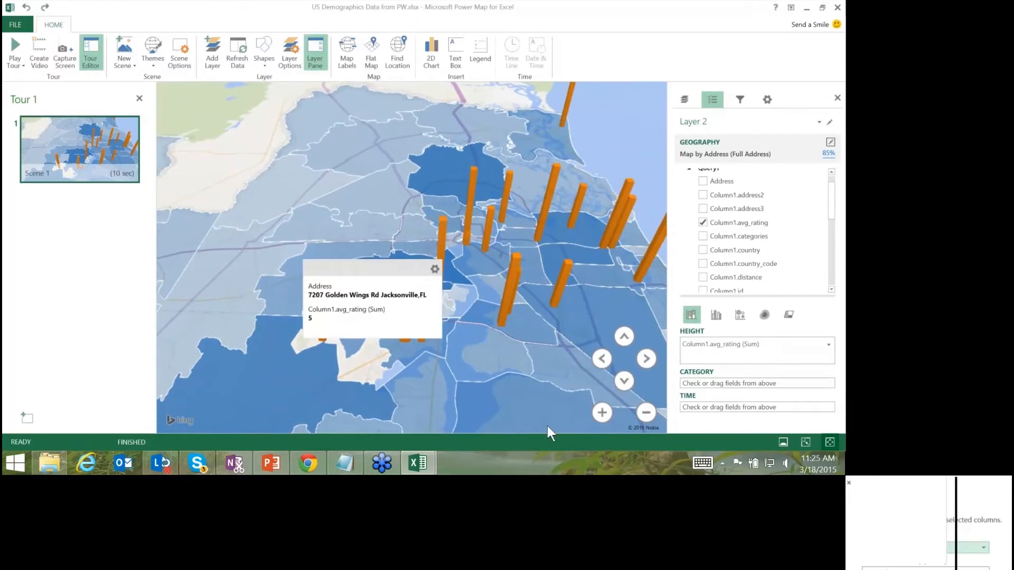
pyautogui.moveTo(530, 419)
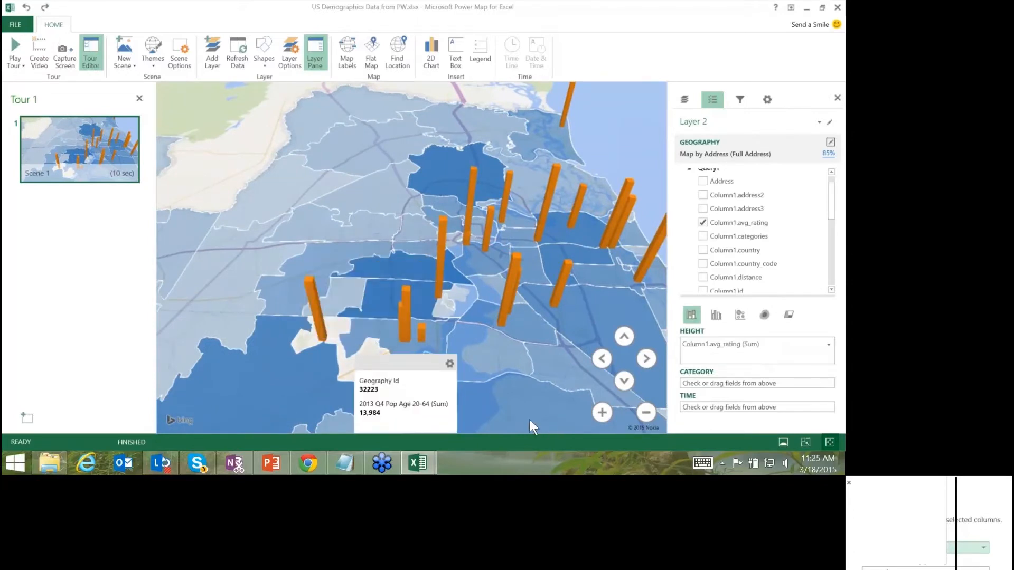
pyautogui.moveTo(530, 420); pyautogui.dragTo(467, 416)
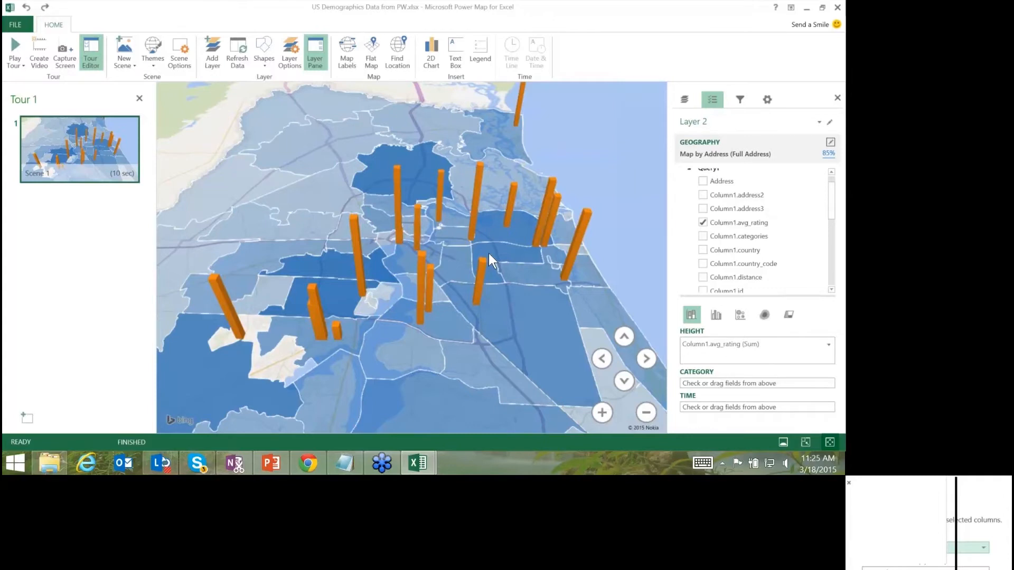
# Frame a wider view of the Jacksonville area, name the scene zoomoout and give it the Fly Over effect.
pyautogui.moveTo(475, 211); pyautogui.dragTo(536, 323)
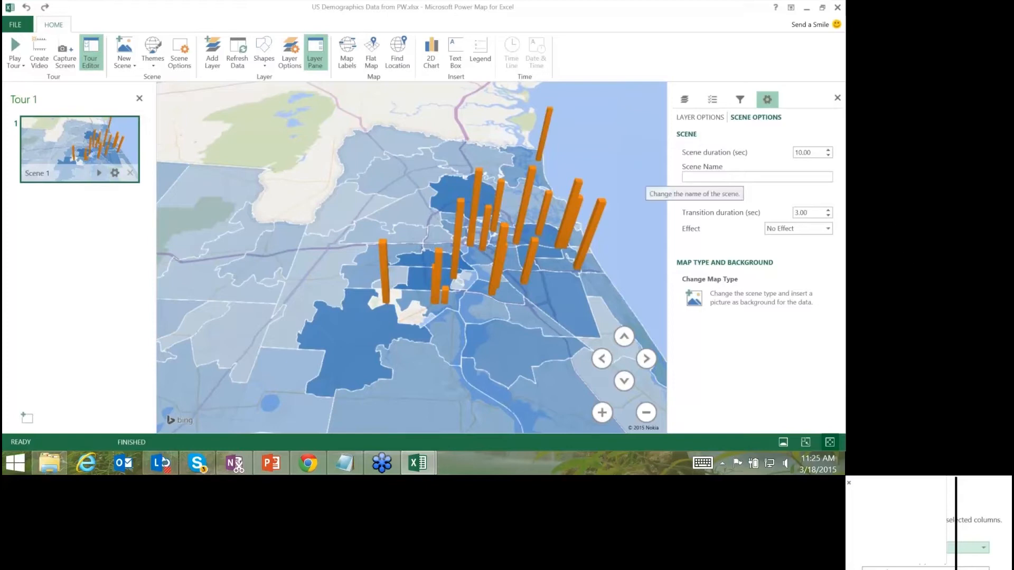
pyautogui.click(686, 177)
pyautogui.write('zoo')
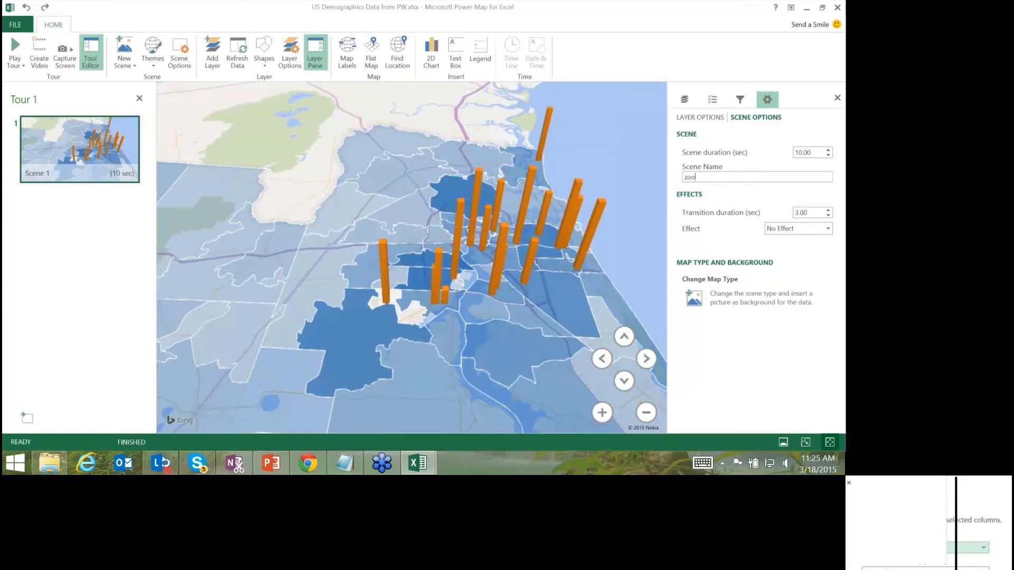
pyautogui.write('moout')
pyautogui.click(790, 230)
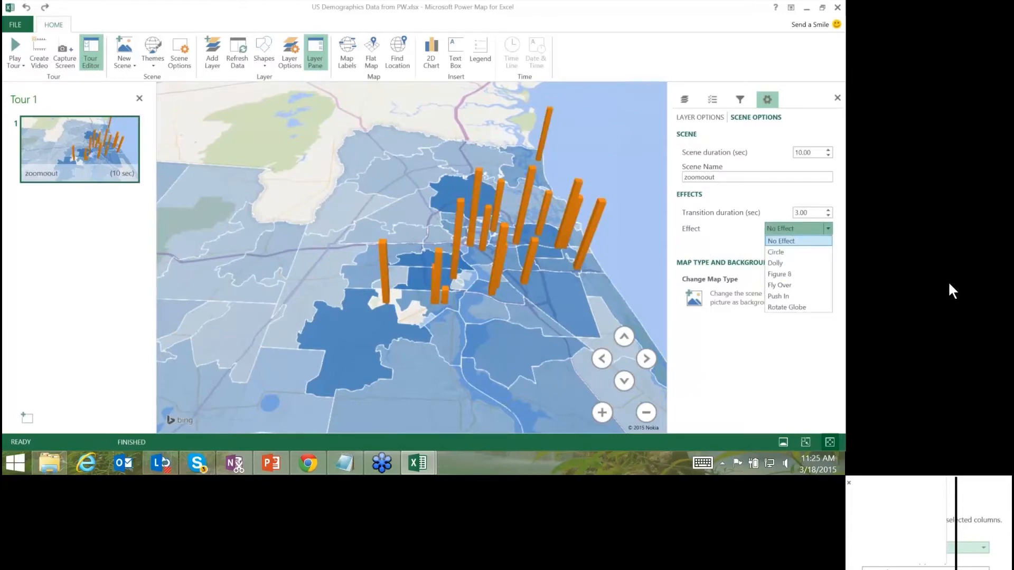
pyautogui.click(787, 284)
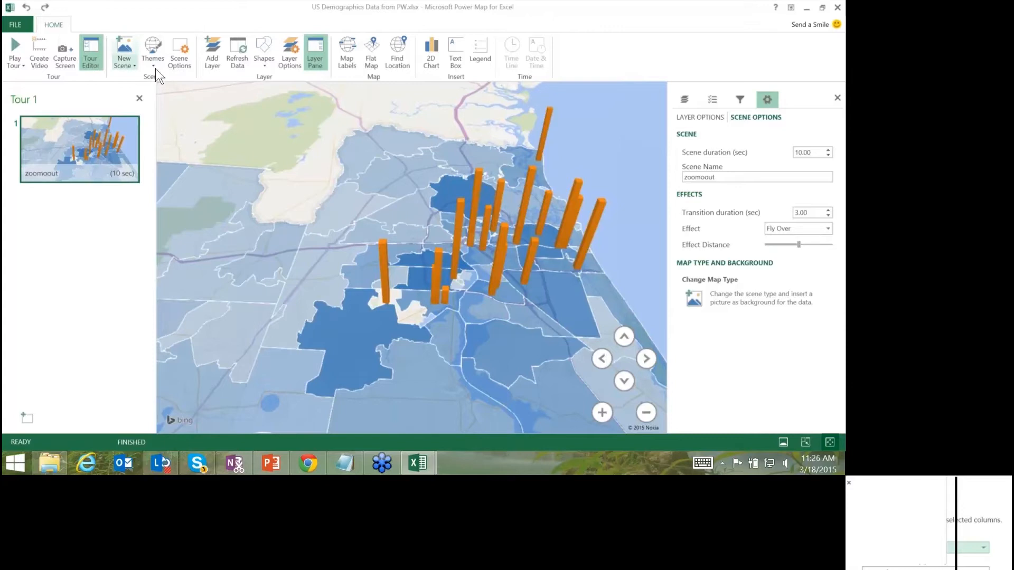
# Copy the zoomoout scene and frame the copy on a closer, more tilted view of the southwestern rating columns.
pyautogui.click(126, 63)
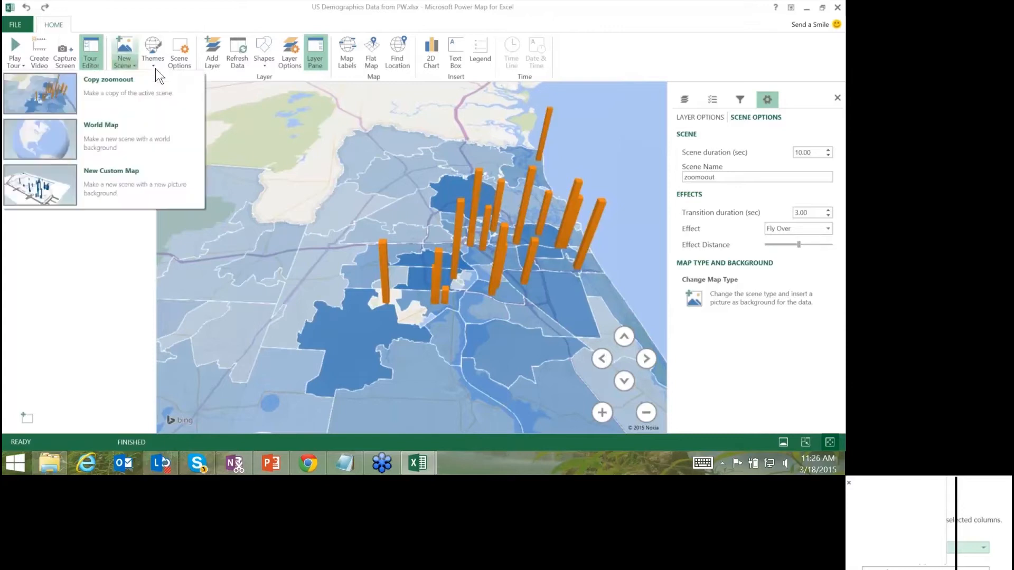
pyautogui.click(170, 105)
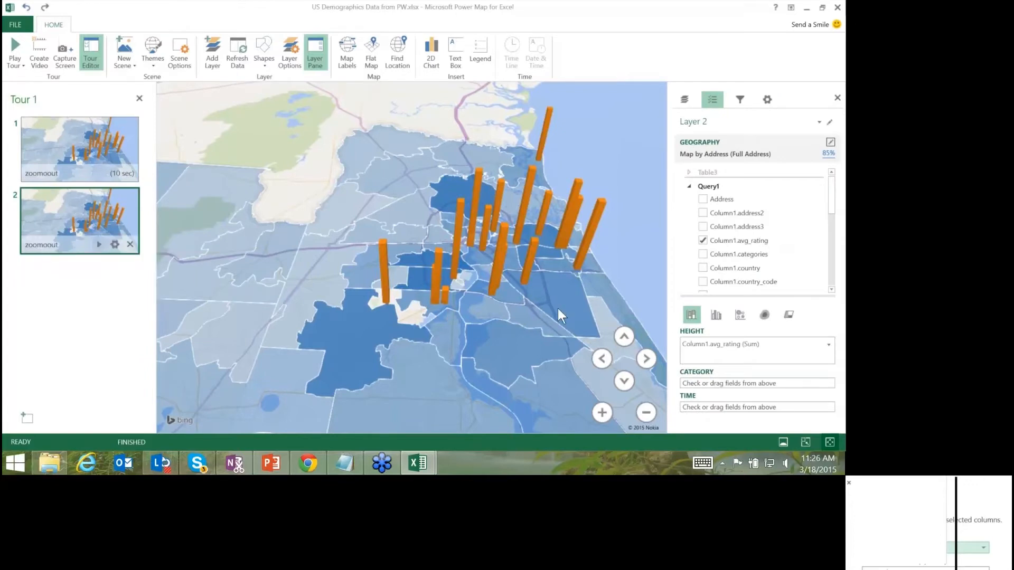
pyautogui.scroll(5, 555, 308)
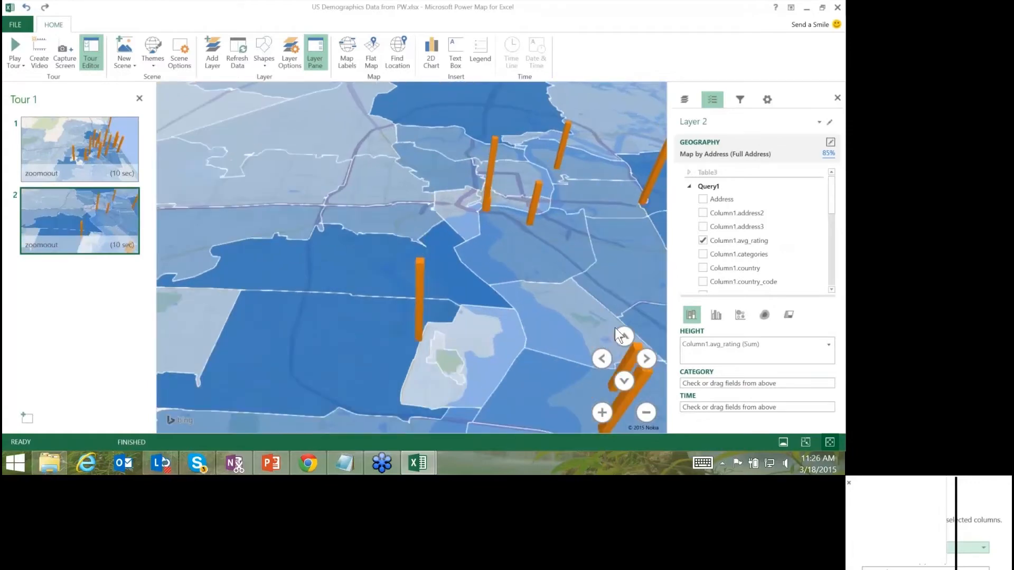
pyautogui.moveTo(615, 327); pyautogui.dragTo(631, 416)
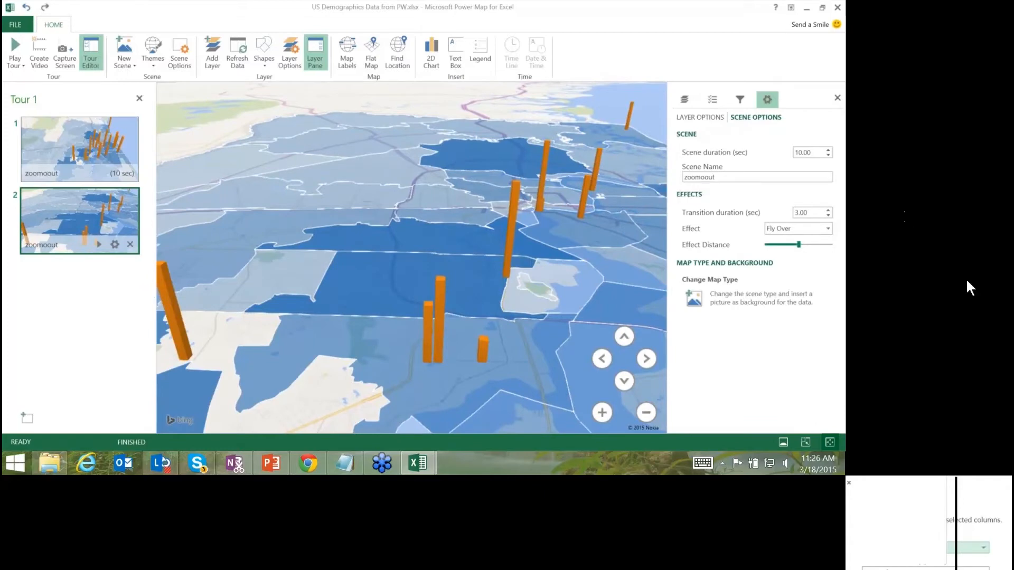
# Set the second scene's effect to Push In and rename the scene pushin.
pyautogui.click(811, 229)
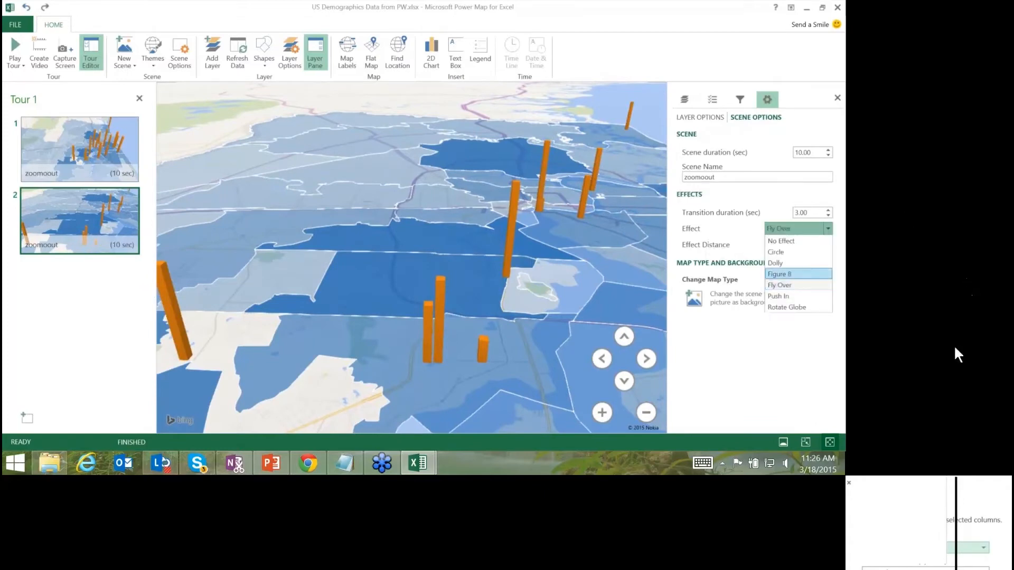
pyautogui.click(798, 296)
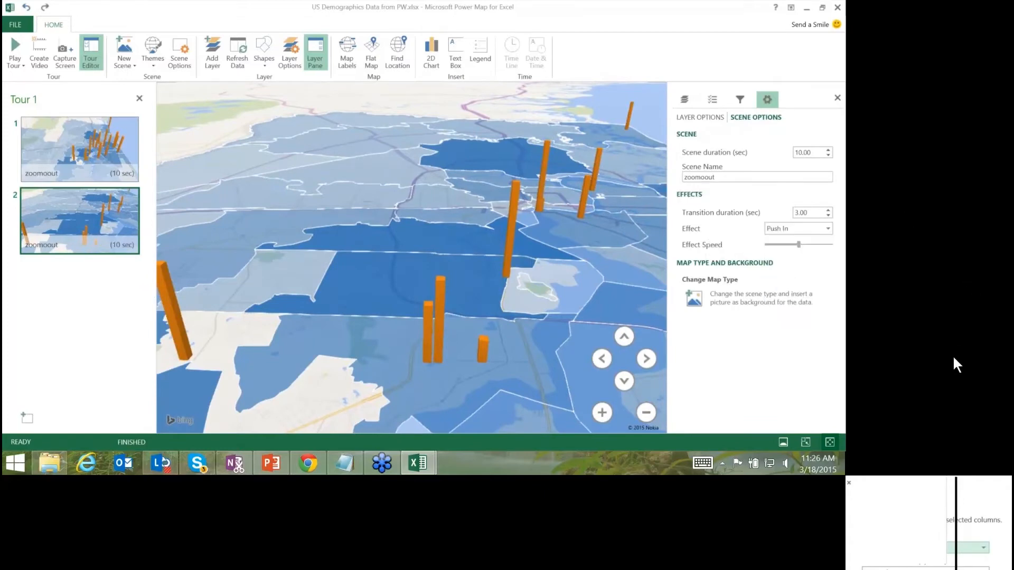
pyautogui.doubleClick(700, 176)
pyautogui.write('ushin')
pyautogui.write('p')
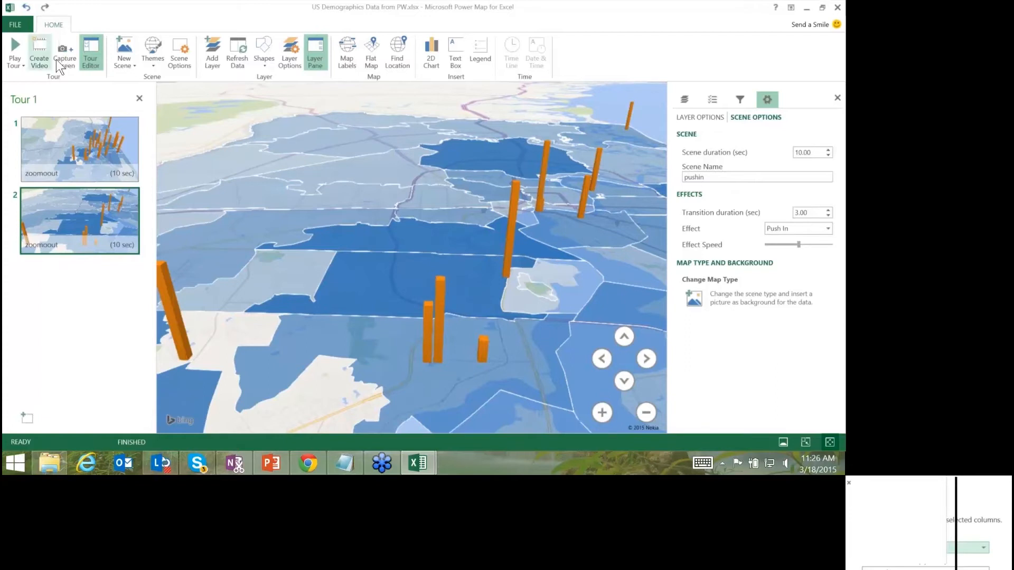
# Play the tour full screen, check the details of individual rating columns and a zip area, and exit playback.
pyautogui.click(17, 68)
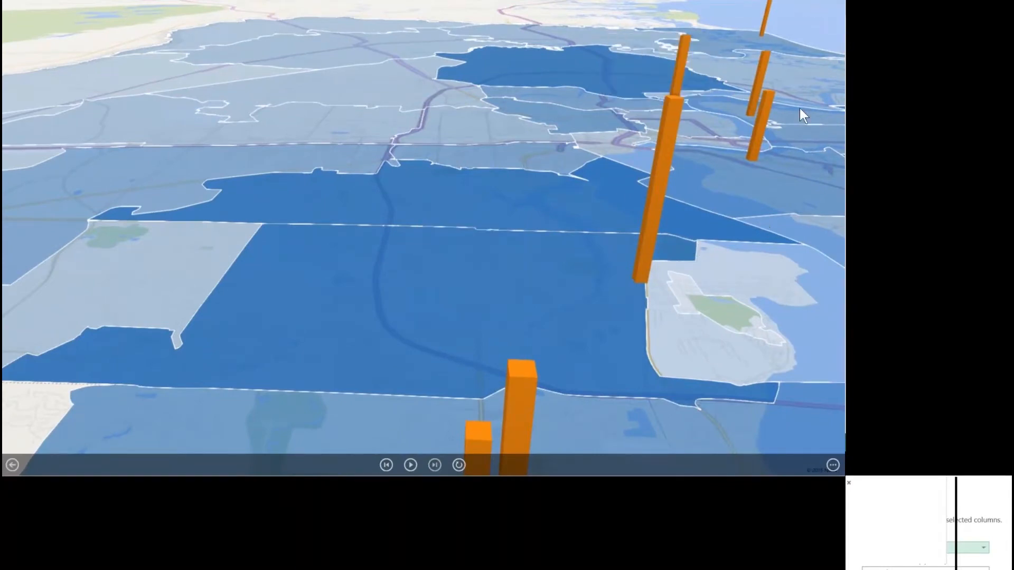
pyautogui.moveTo(801, 166)
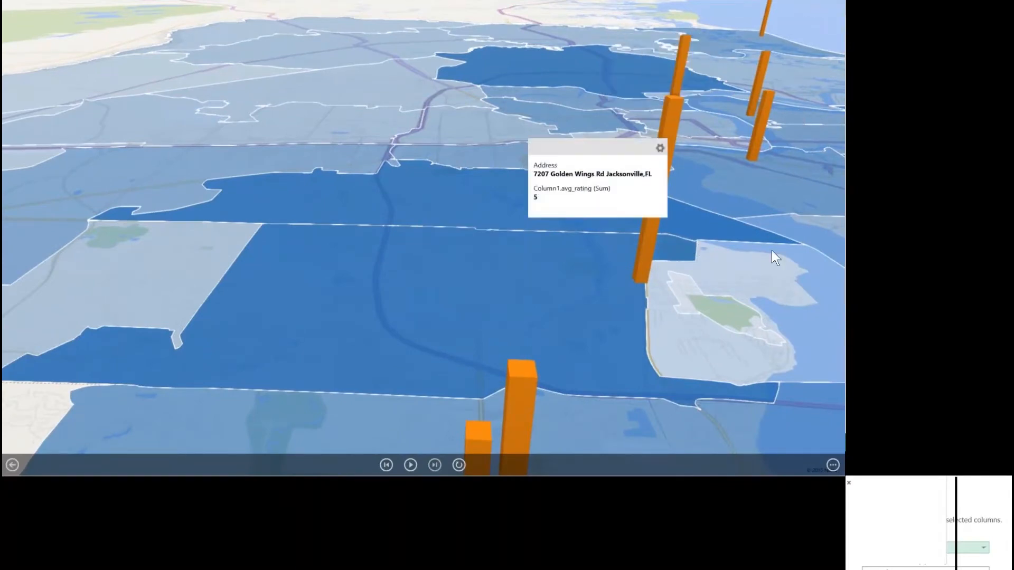
pyautogui.moveTo(636, 462)
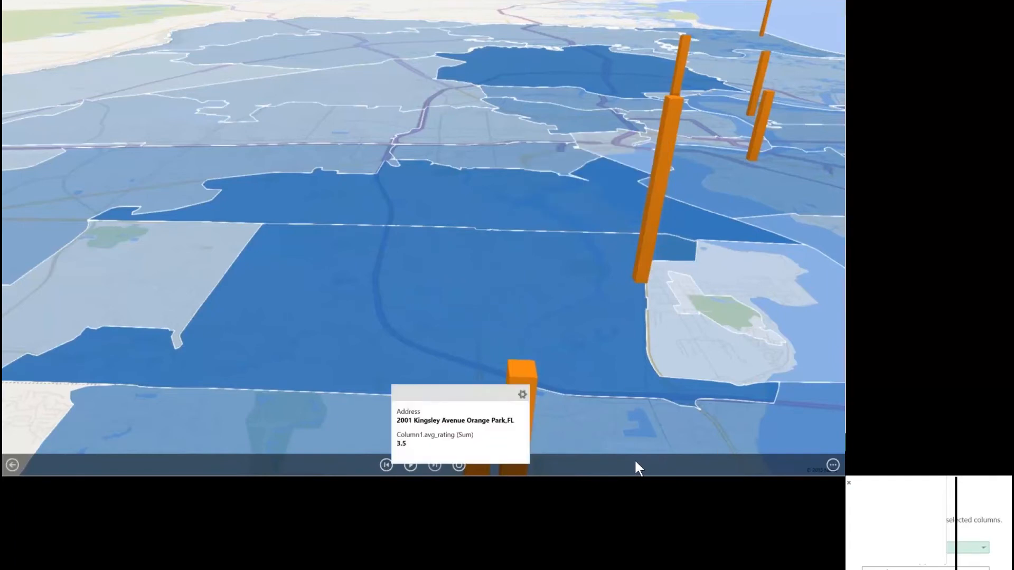
pyautogui.moveTo(602, 348)
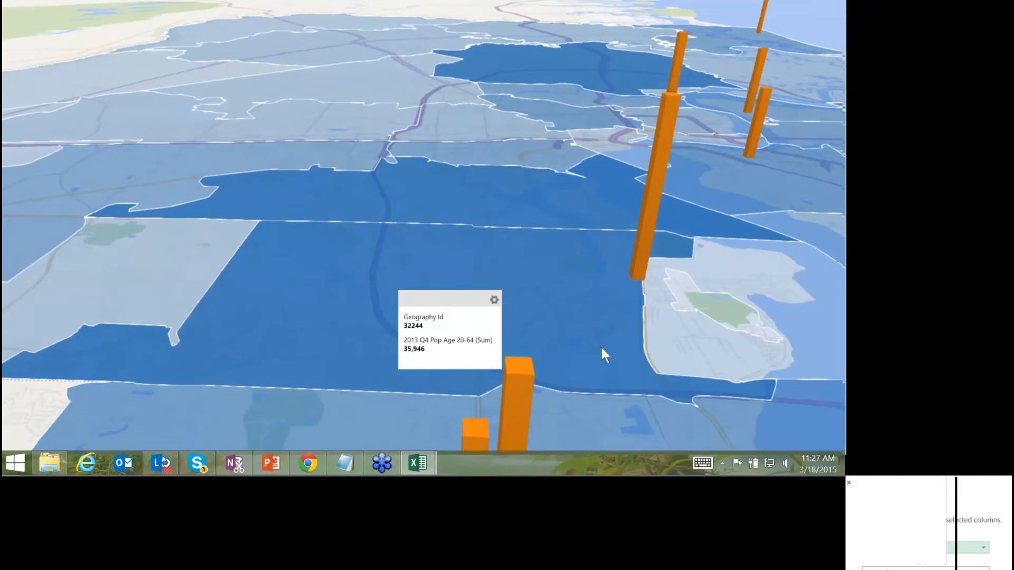
pyautogui.press('Escape')
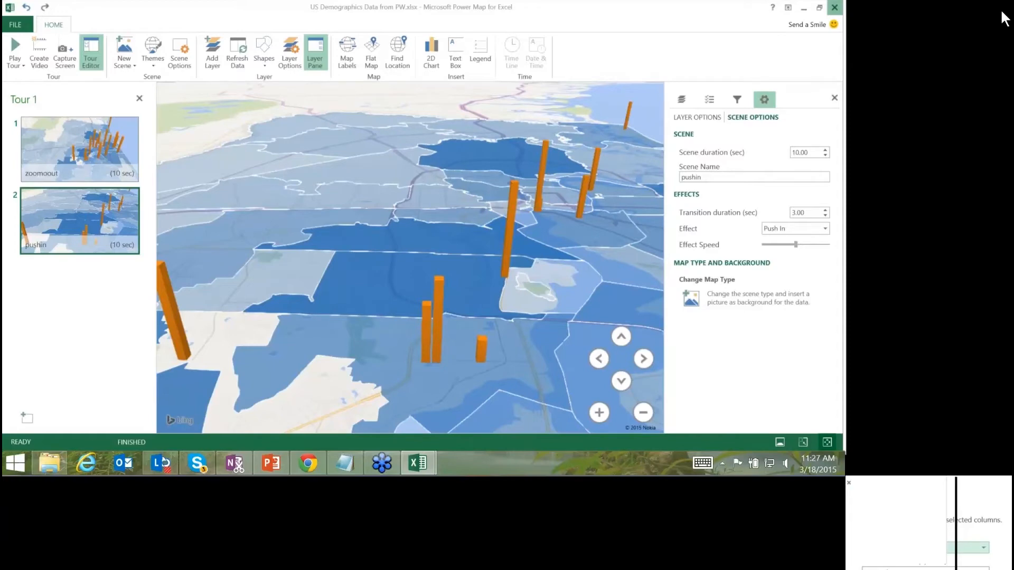
# Close the Power Map window and switch to the PowerPoint presentation.
pyautogui.click(835, 7)
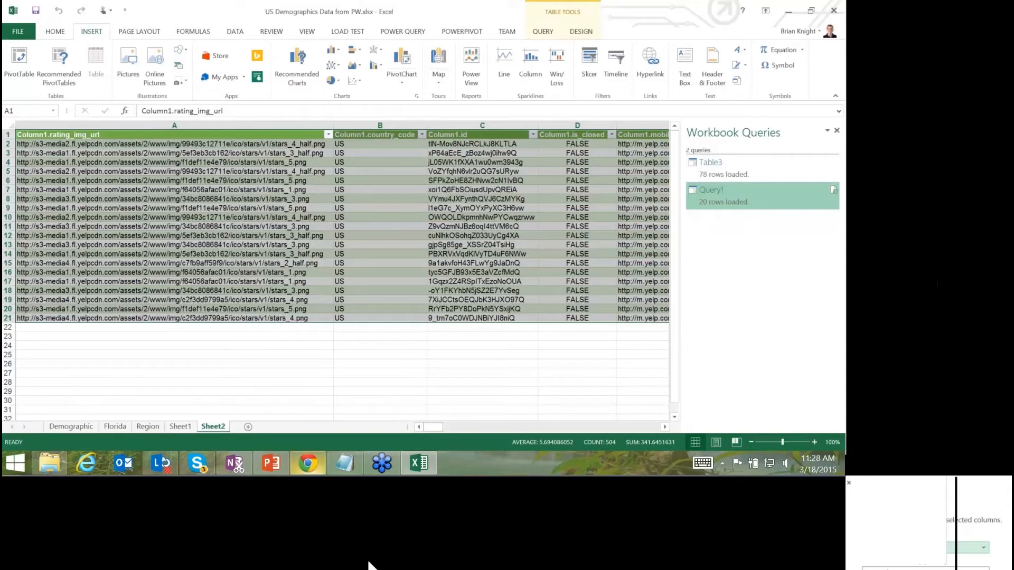
pyautogui.click(271, 463)
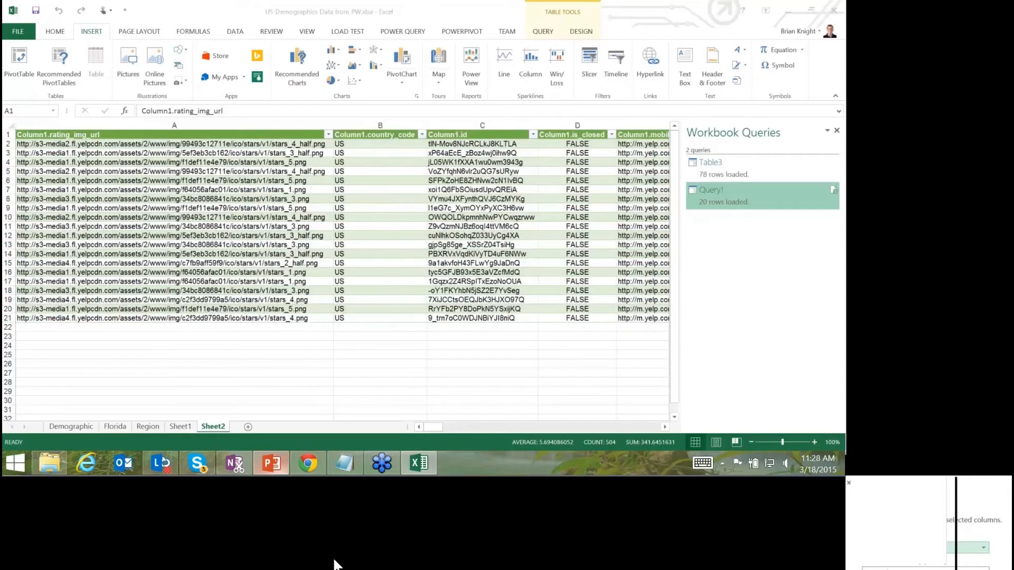
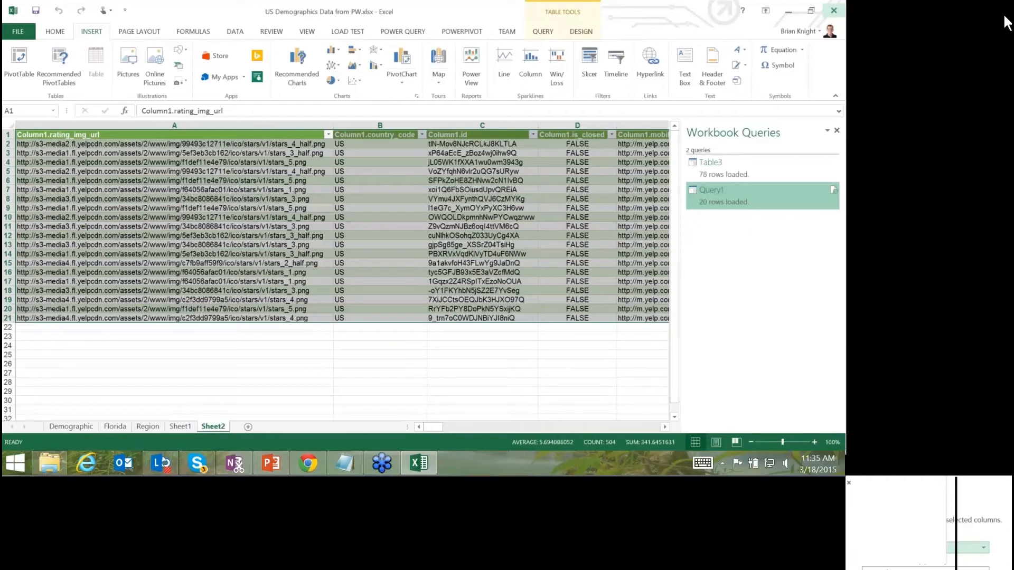
# Close the US Demographics workbook without saving its changes and launch Microsoft Power BI Designer.
pyautogui.click(834, 10)
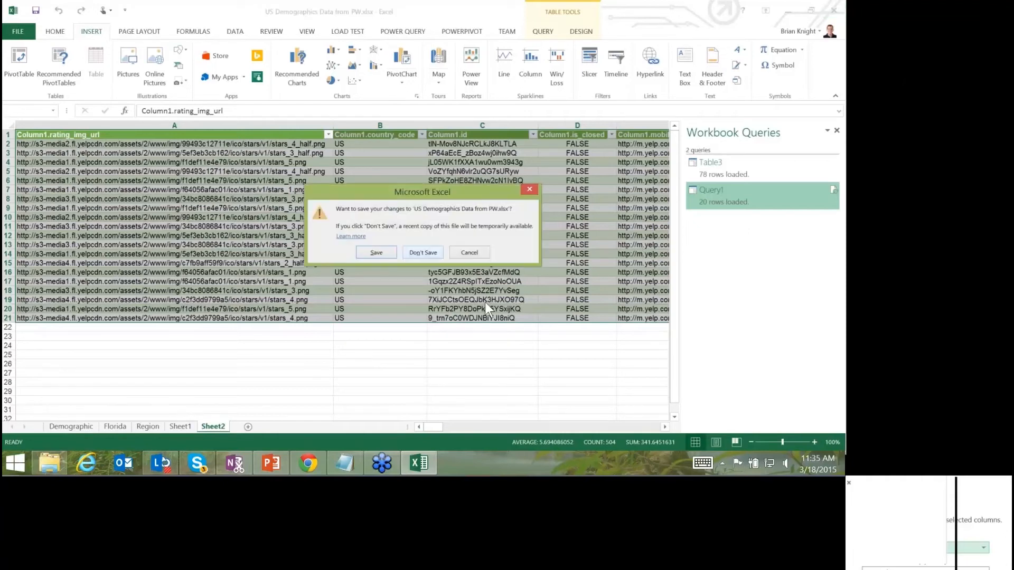
pyautogui.click(423, 253)
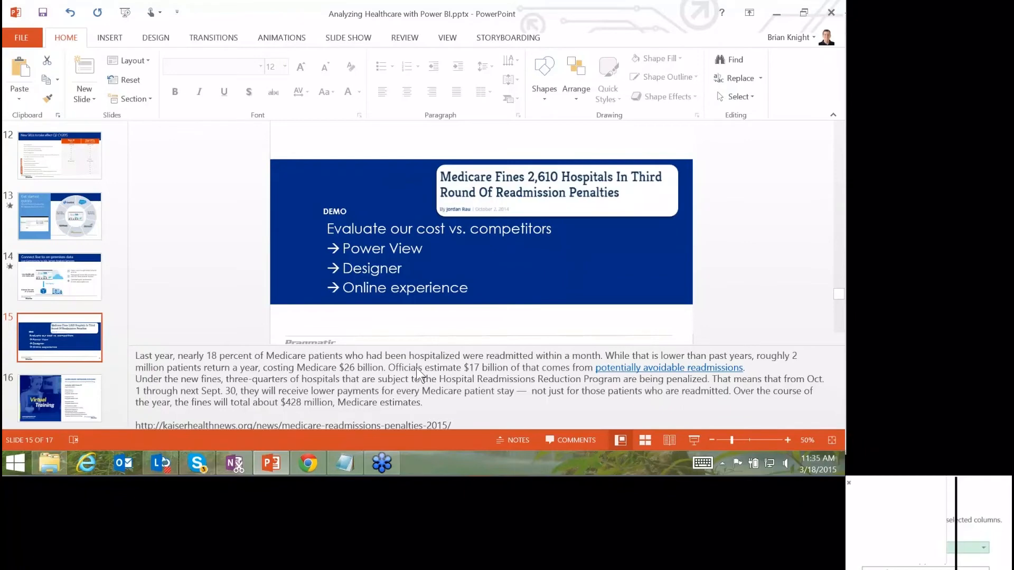
pyautogui.press('super+s')
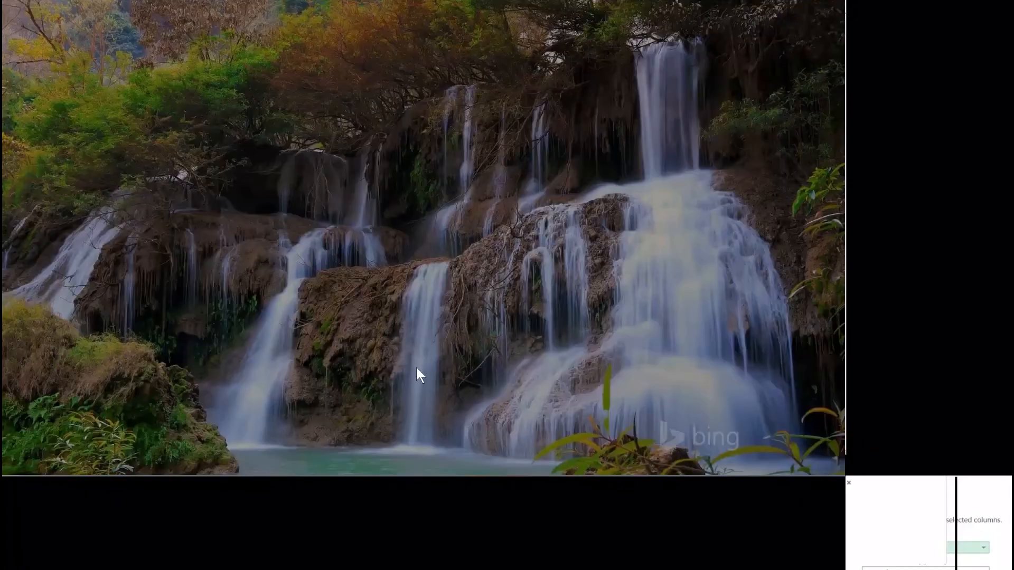
pyautogui.write('PowerPoint 2013')
pyautogui.press('Up')
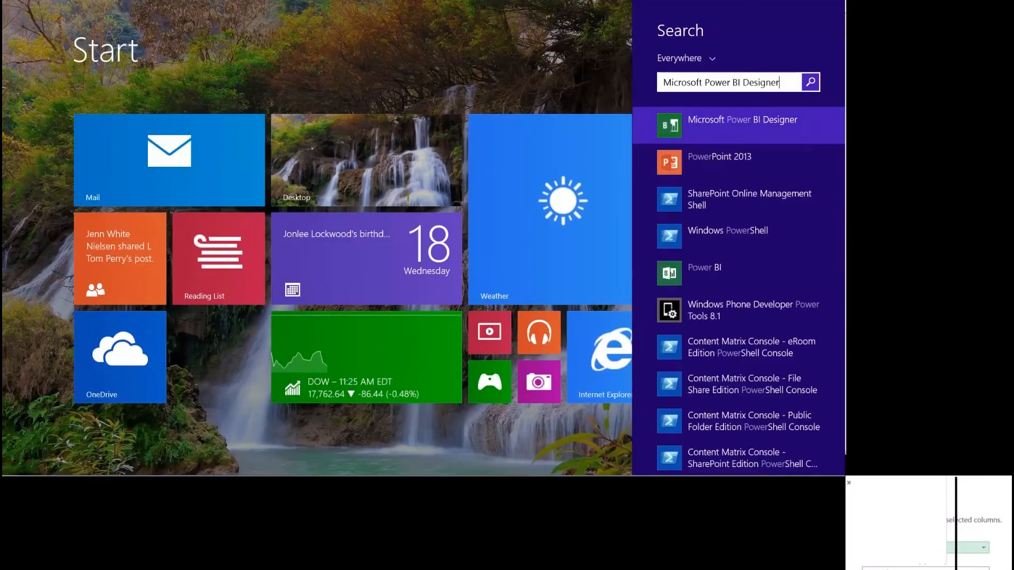
pyautogui.press('Return')
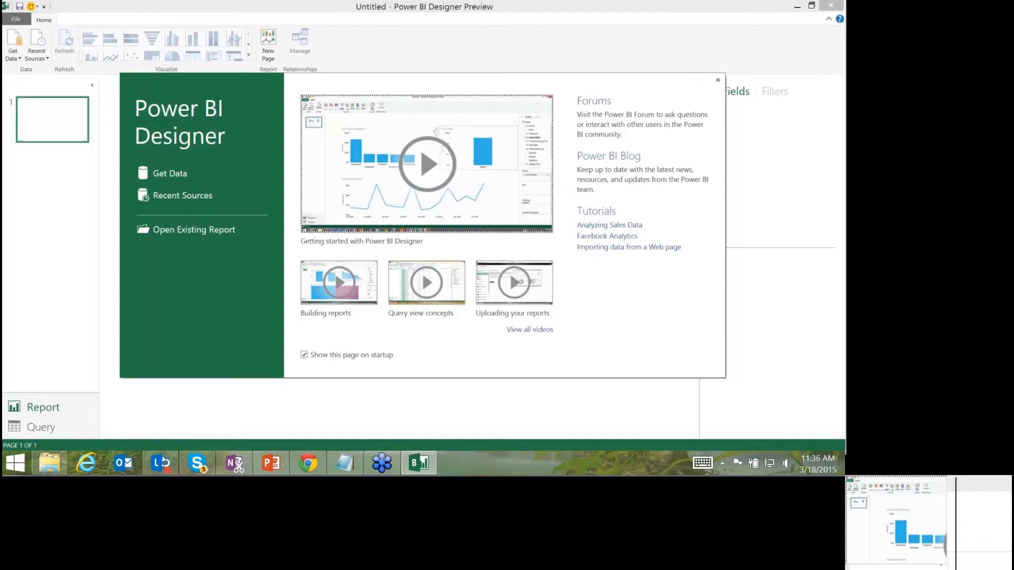
# Review the data source types available for import and connect to a CSV source.
pyautogui.click(170, 174)
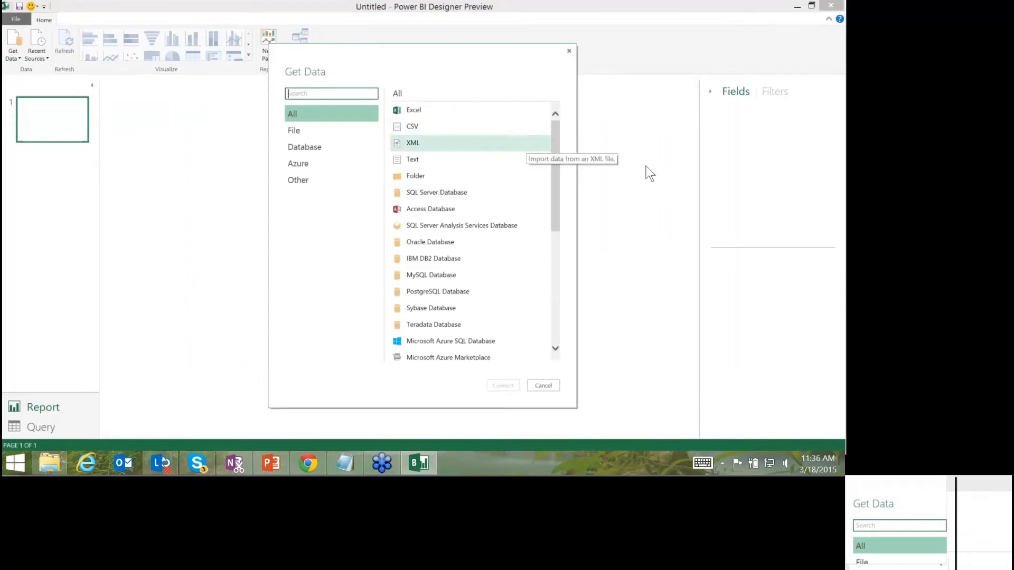
pyautogui.scroll(-4, 666, 189)
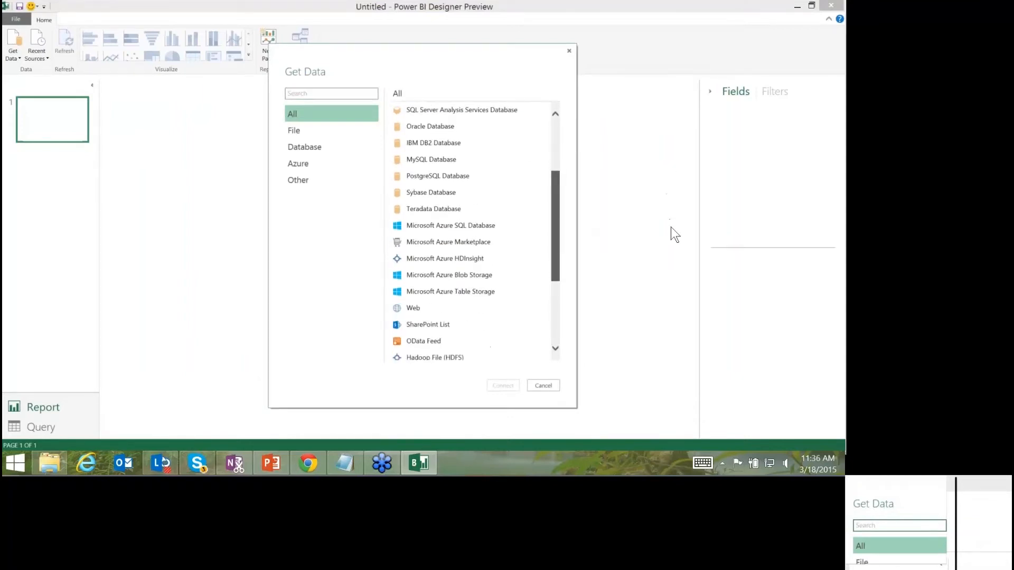
pyautogui.scroll(-3, 672, 235)
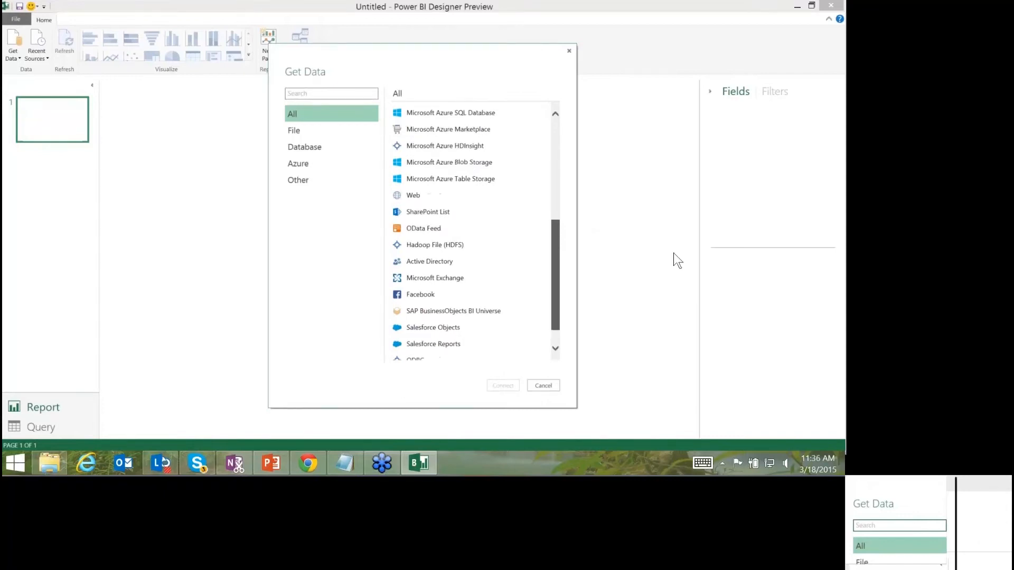
pyautogui.scroll(7, 673, 253)
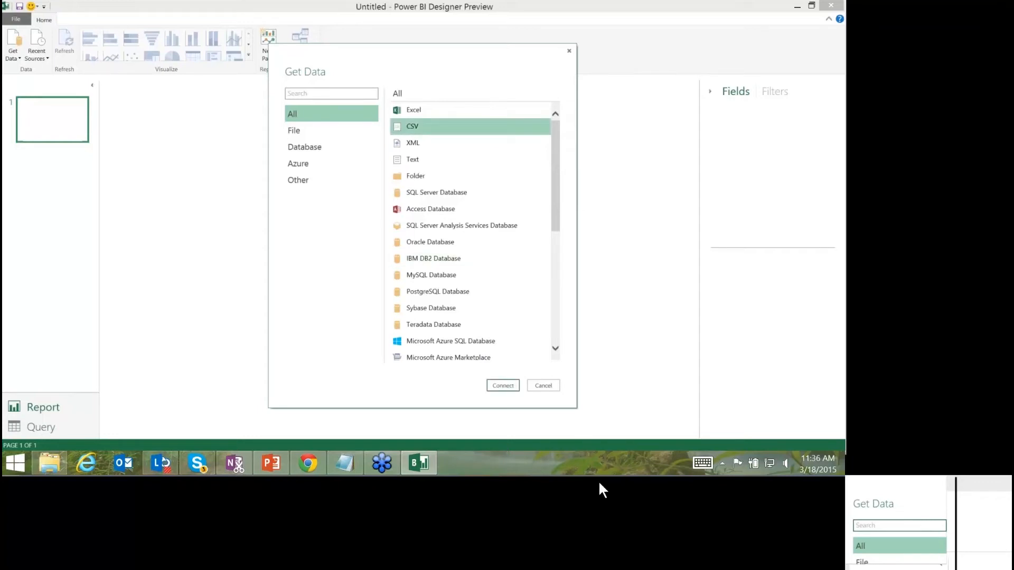
pyautogui.press('Return')
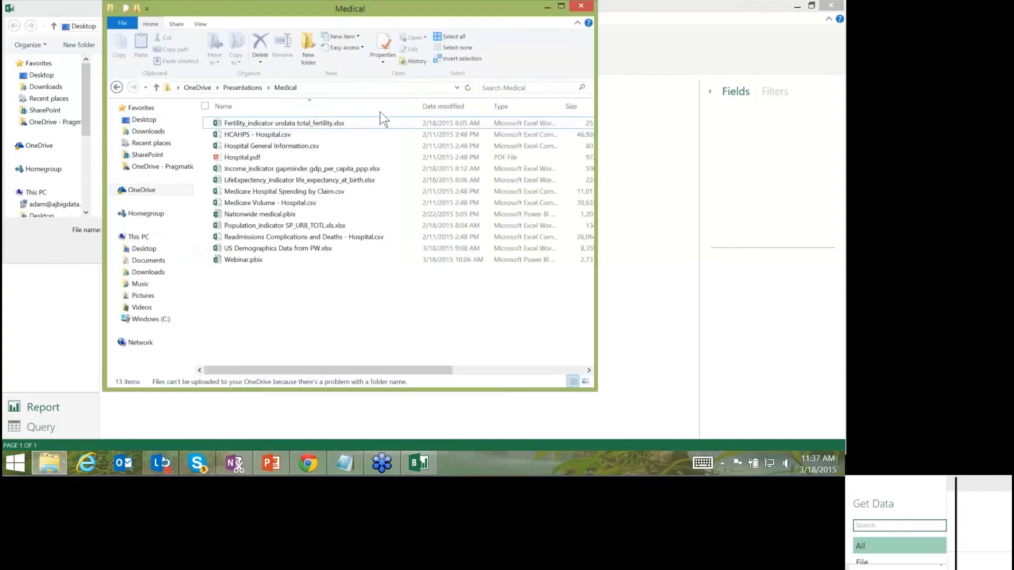
# Copy the path of the Medical folder in File Explorer and open that folder in the CSV file selection dialog.
pyautogui.rightClick(269, 88)
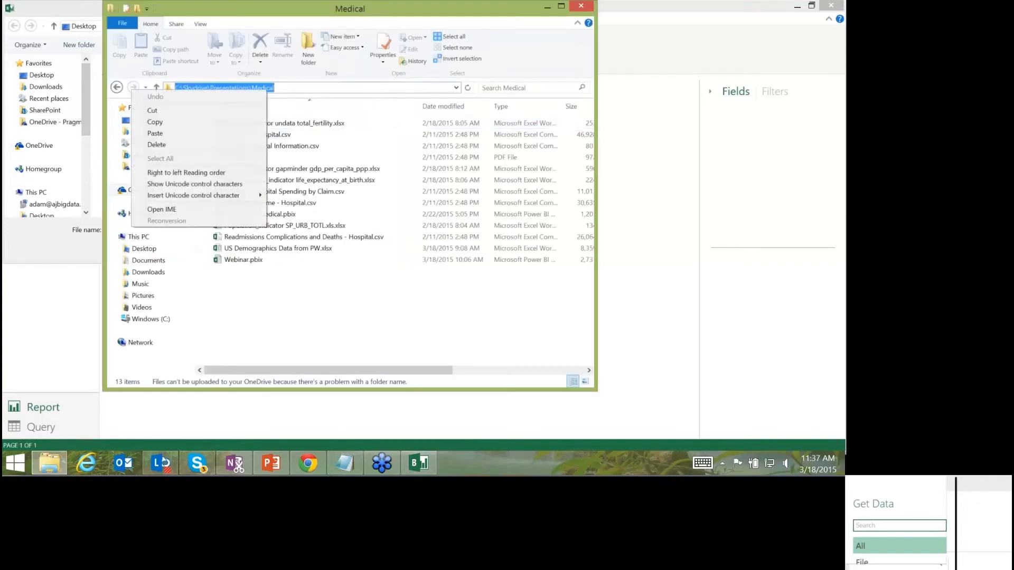
pyautogui.click(261, 122)
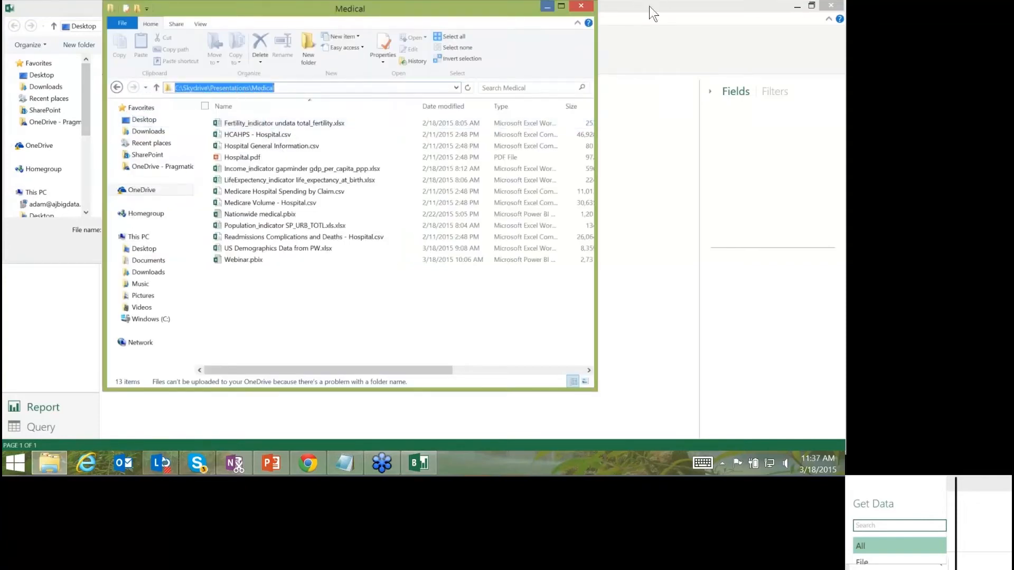
pyautogui.click(547, 6)
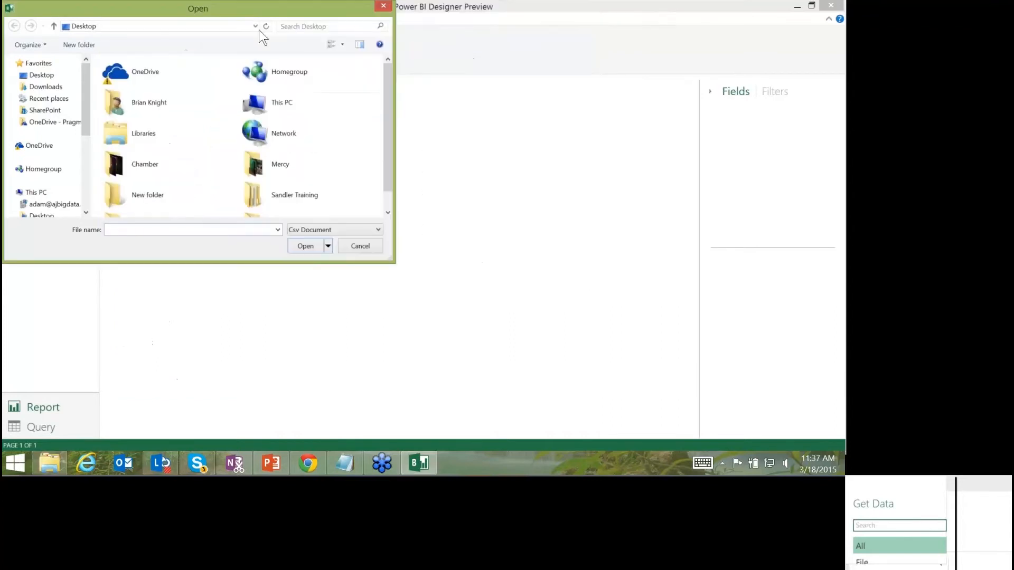
pyautogui.click(258, 27)
pyautogui.hotkey('ctrl', 'v')
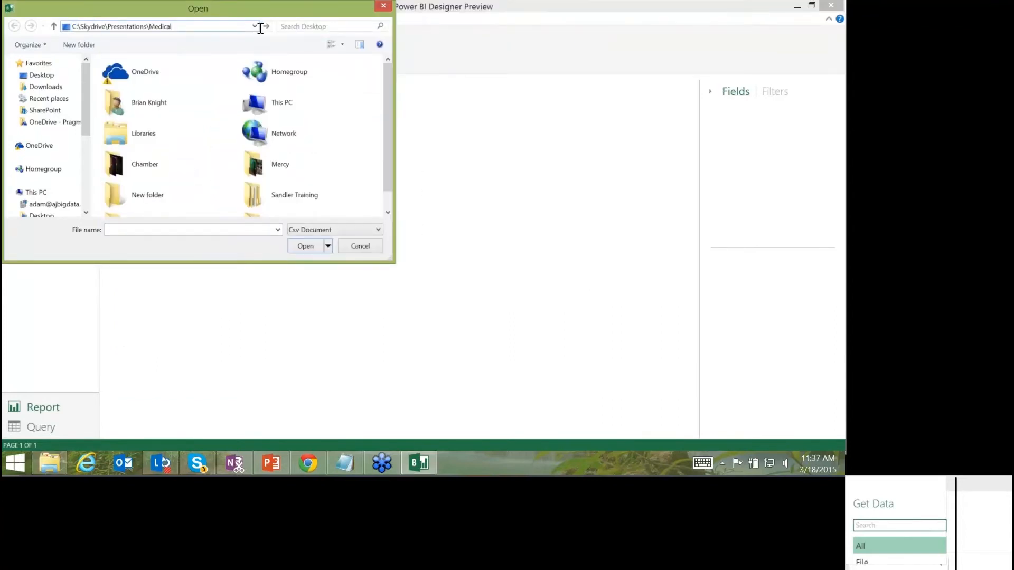
pyautogui.press('Return')
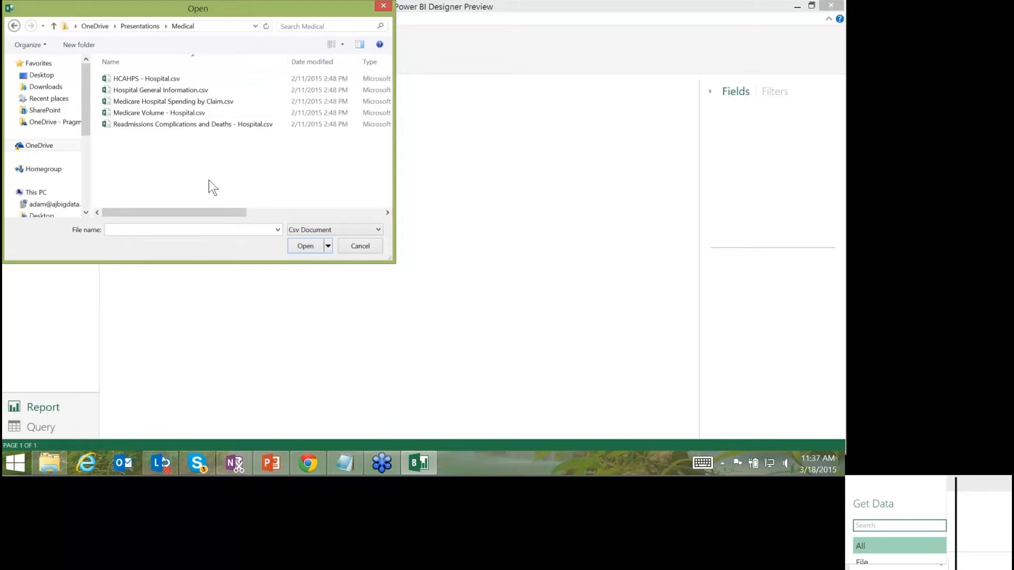
# Import Hospital General Information.csv and rename its query to hospital.
pyautogui.click(190, 90)
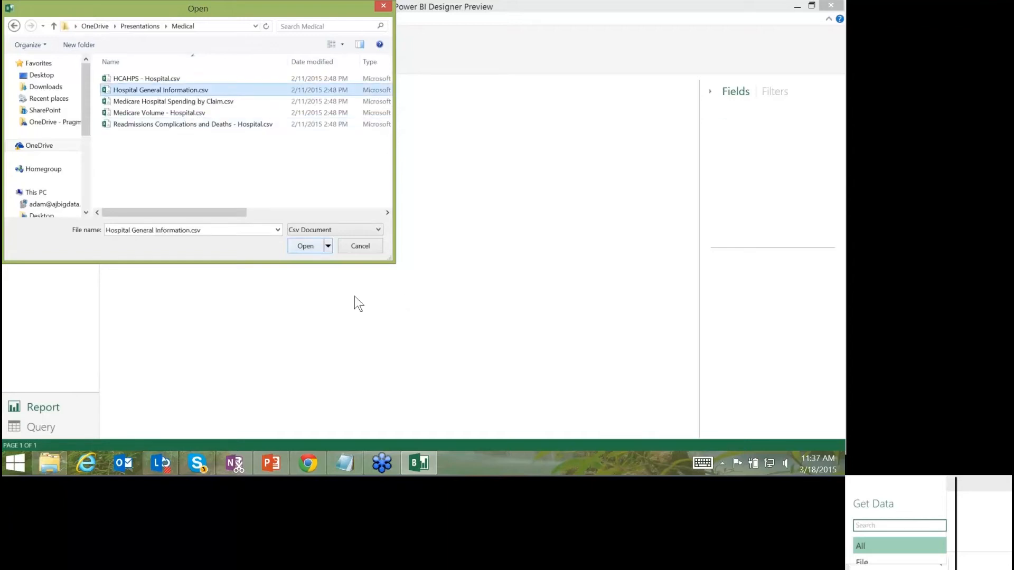
pyautogui.click(301, 246)
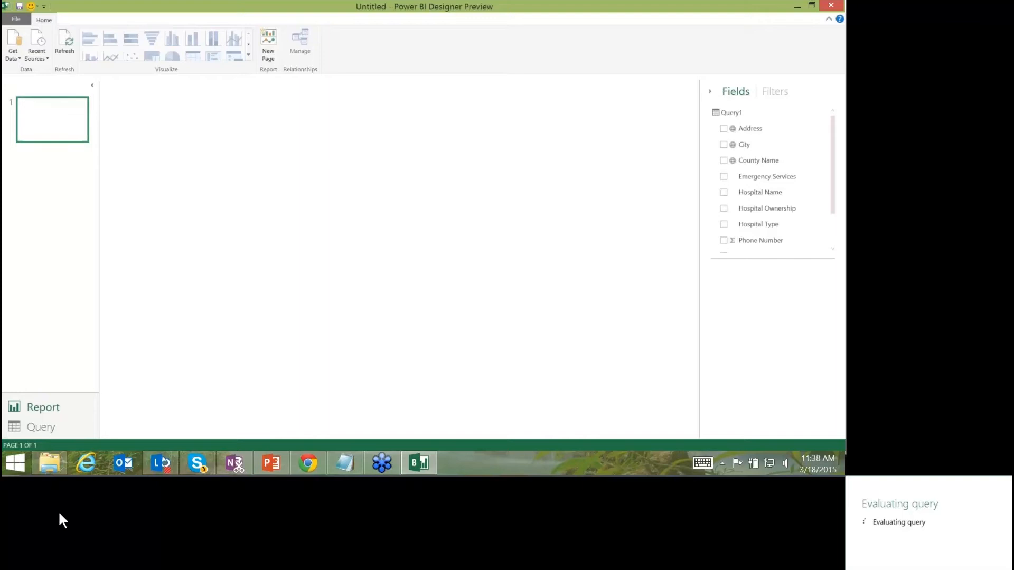
pyautogui.click(48, 427)
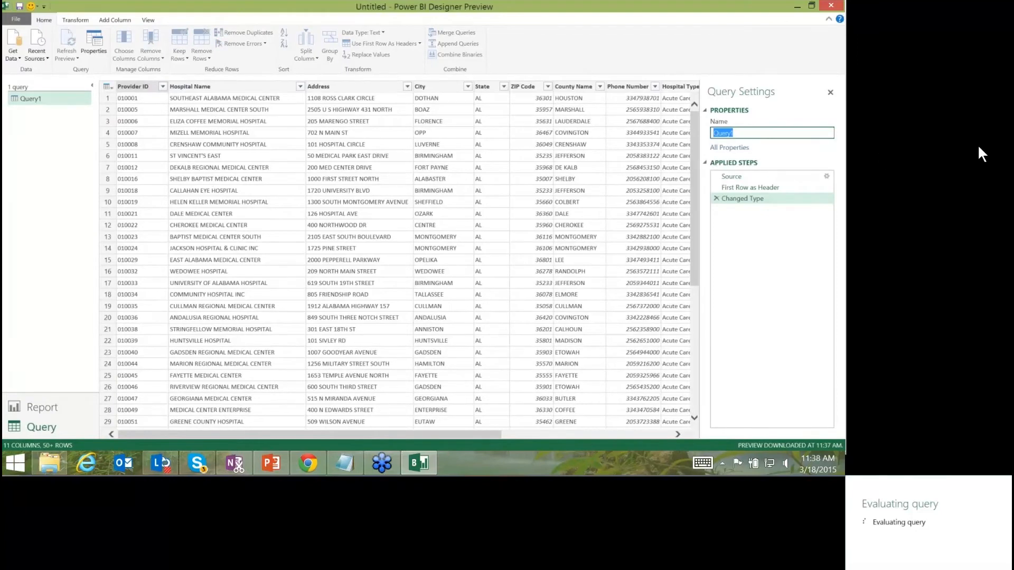
pyautogui.write('hospital')
pyautogui.press('Tab')
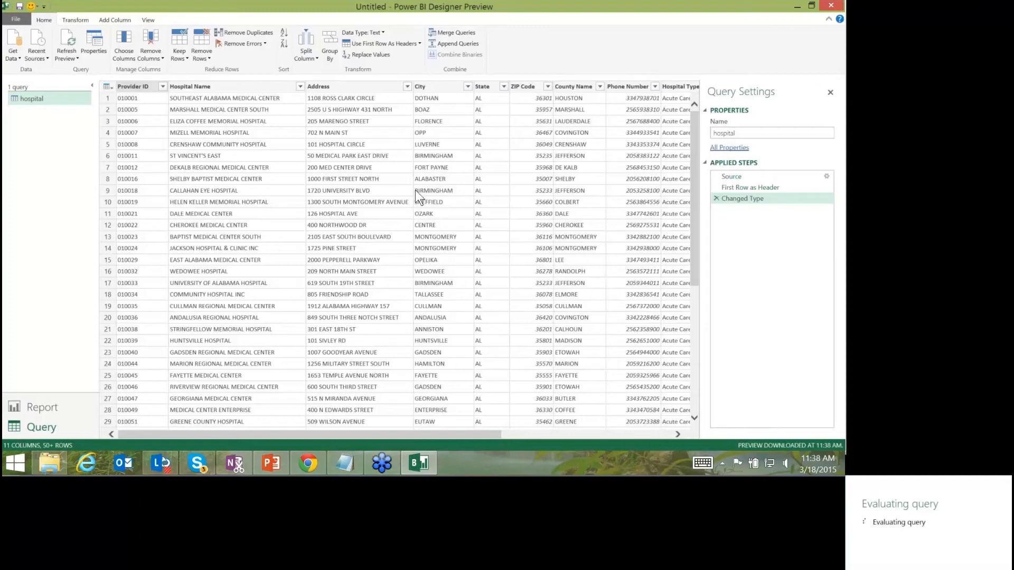
# Examine the transform and data type options offered for the Address column without applying any.
pyautogui.click(346, 158)
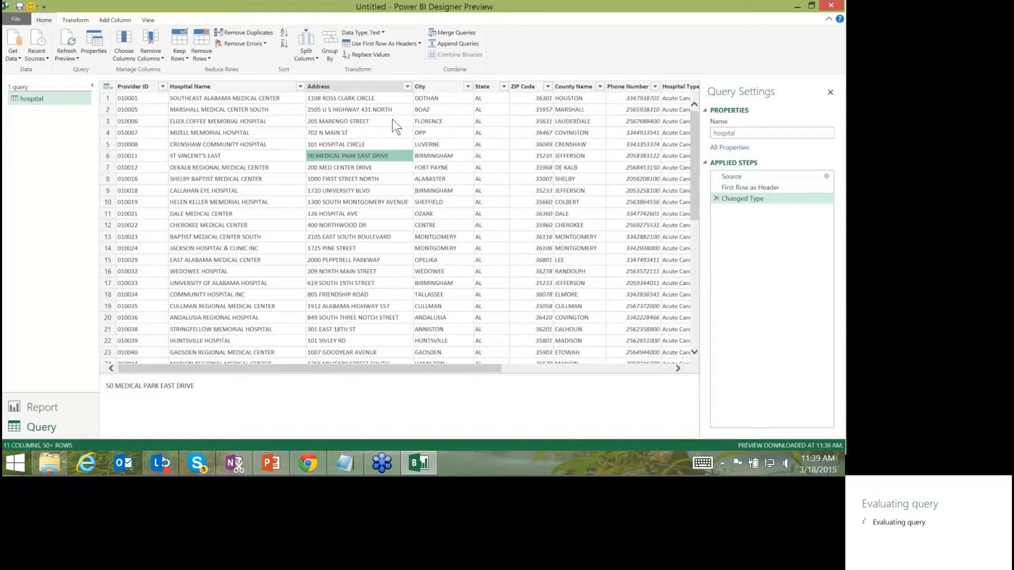
pyautogui.click(396, 87)
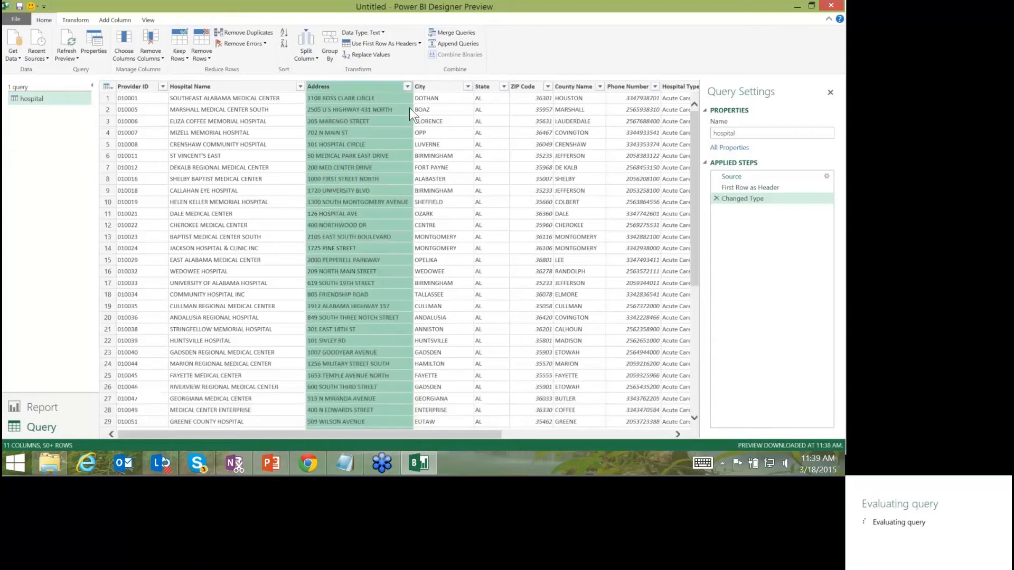
pyautogui.rightClick(374, 88)
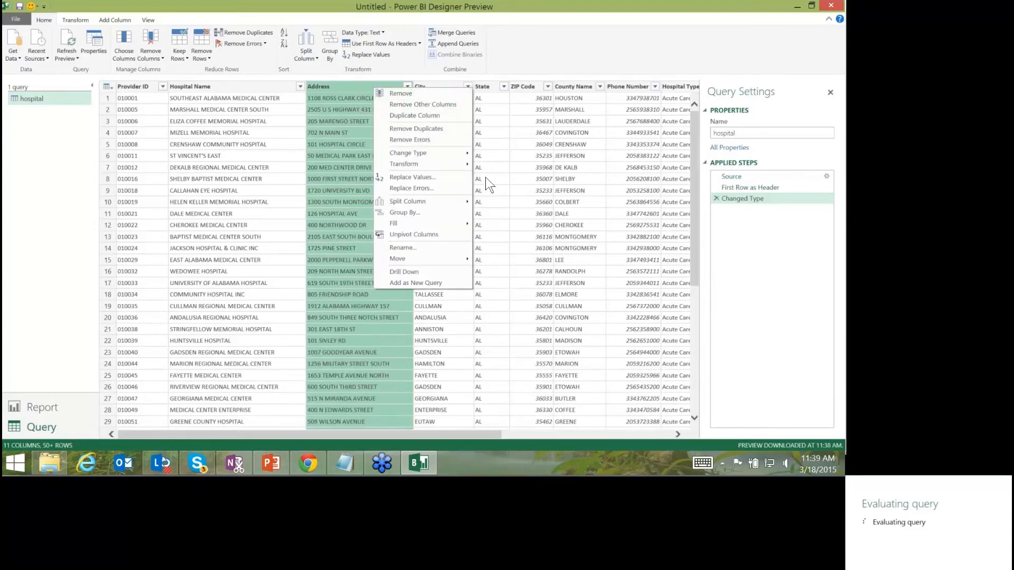
pyautogui.moveTo(465, 164)
pyautogui.press('Down')
pyautogui.press('Down')
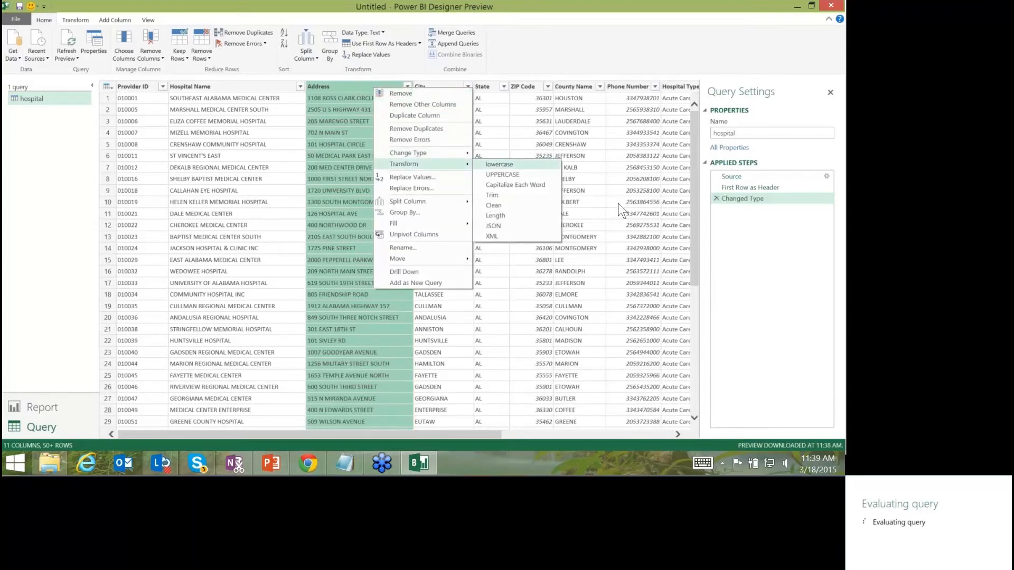
pyautogui.press('Down')
pyautogui.press('Down')
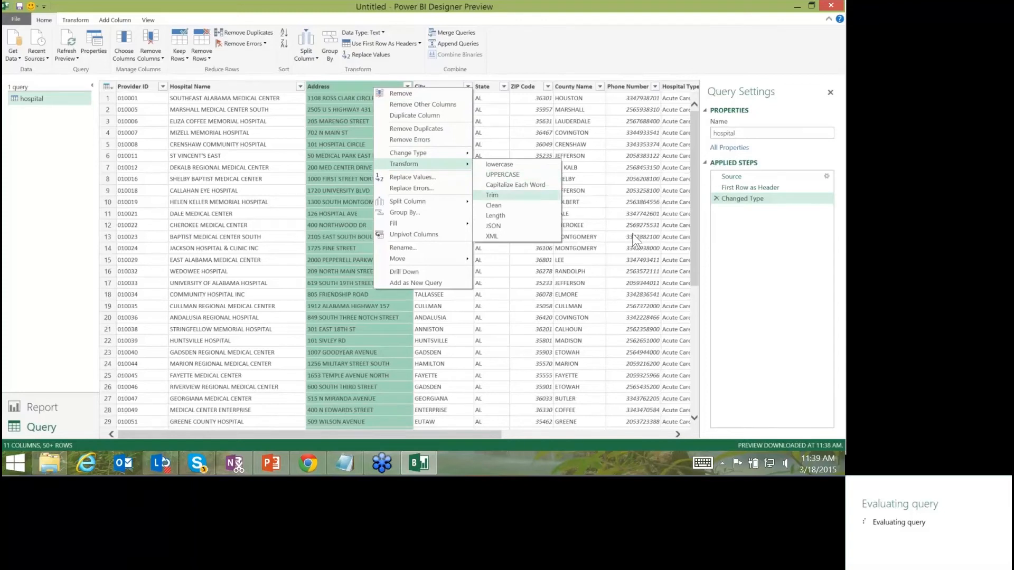
pyautogui.press('Down')
pyautogui.press('Down')
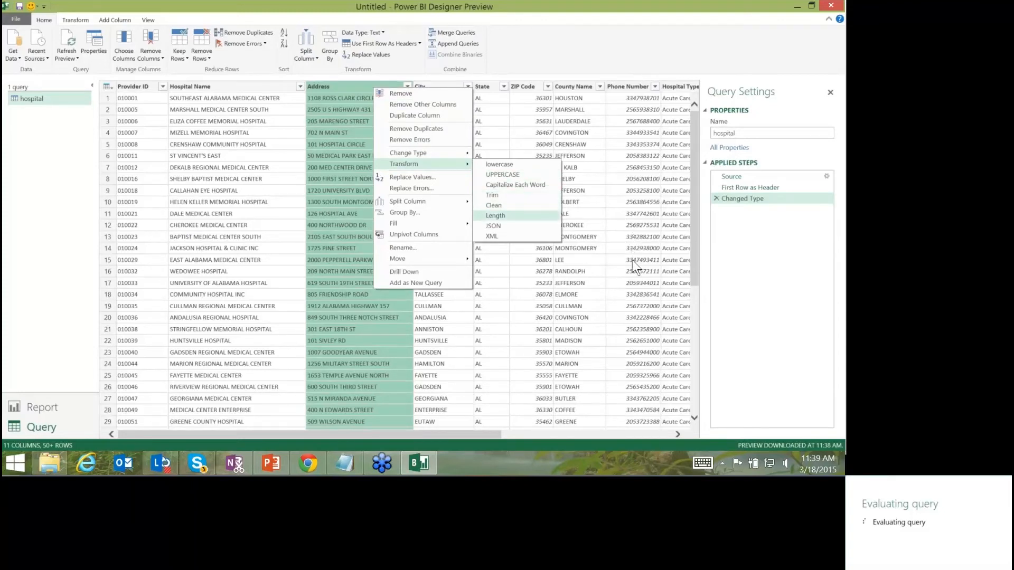
pyautogui.press('Down')
pyautogui.press('Up')
pyautogui.press('Up')
pyautogui.press('Up')
pyautogui.press('Up')
pyautogui.press('Up')
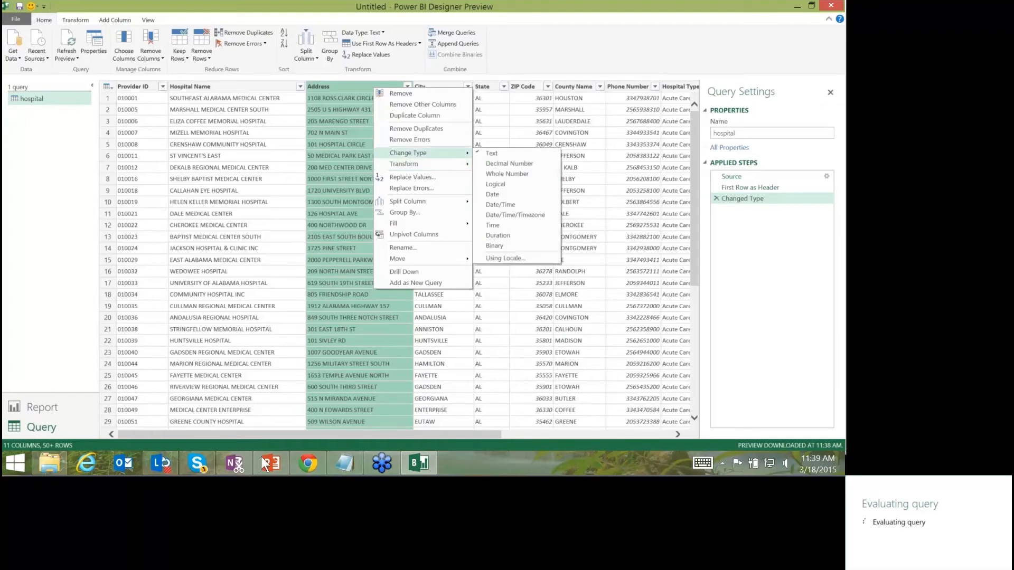
pyautogui.click(217, 378)
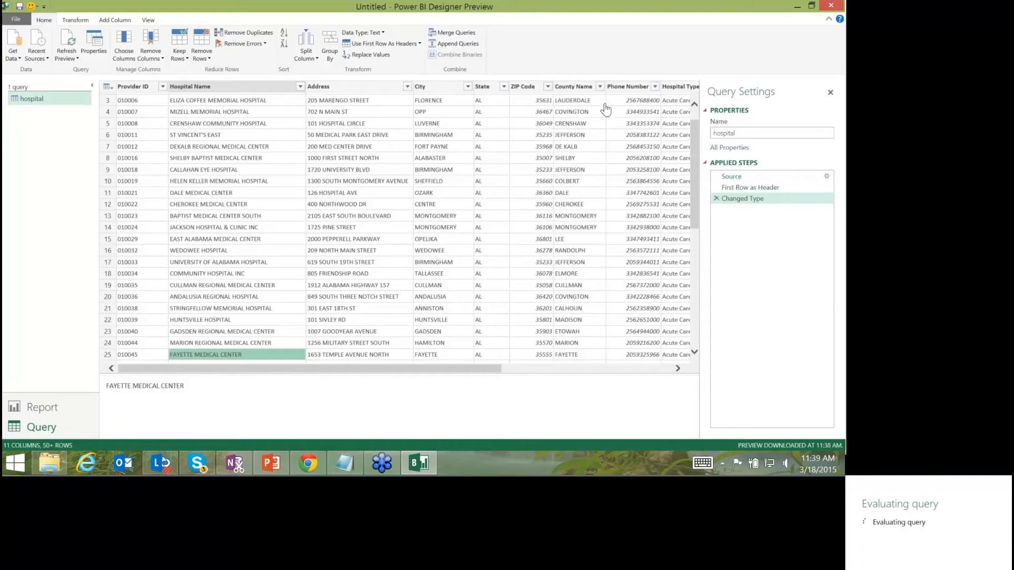
# Filter the State column of the hospital query to FL only.
pyautogui.click(503, 86)
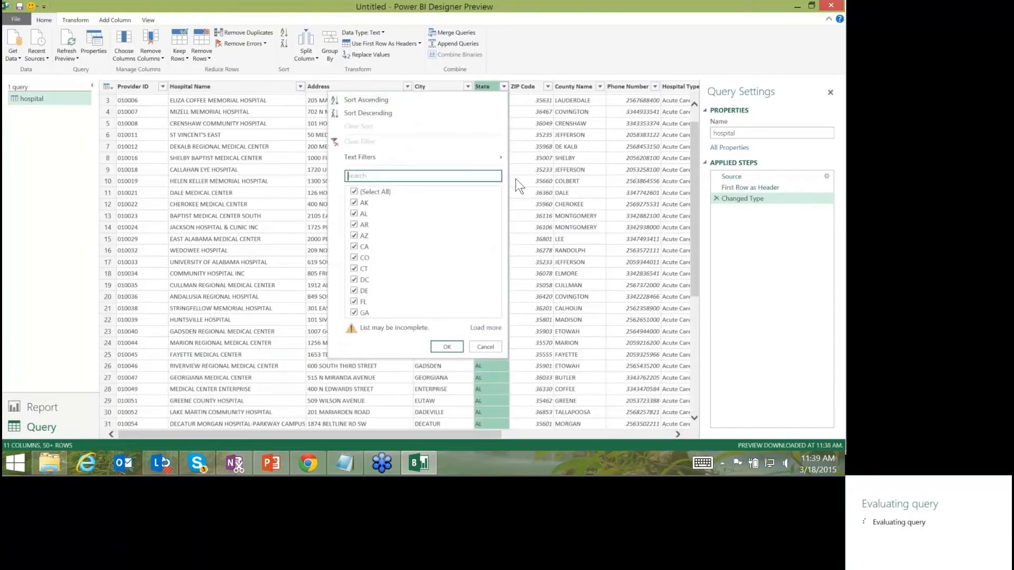
pyautogui.click(354, 191)
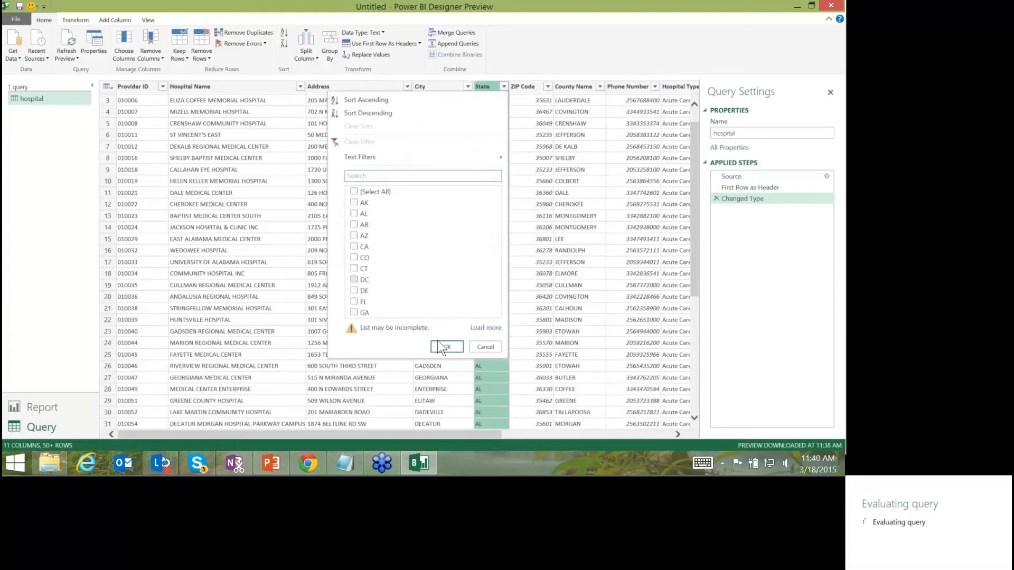
pyautogui.press('Return')
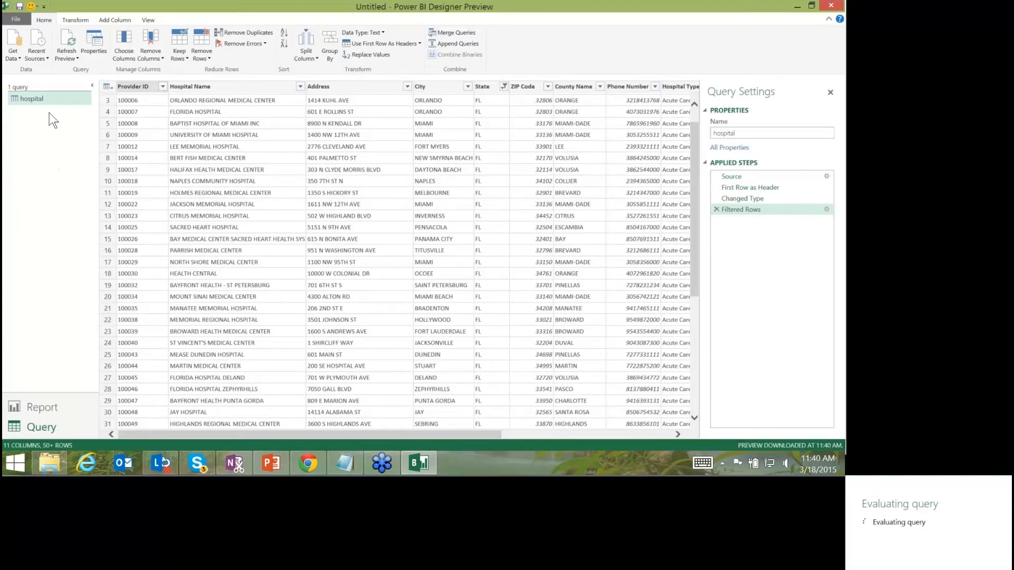
# Examine the full list of data source types available for import, and close it without connecting to any.
pyautogui.click(13, 55)
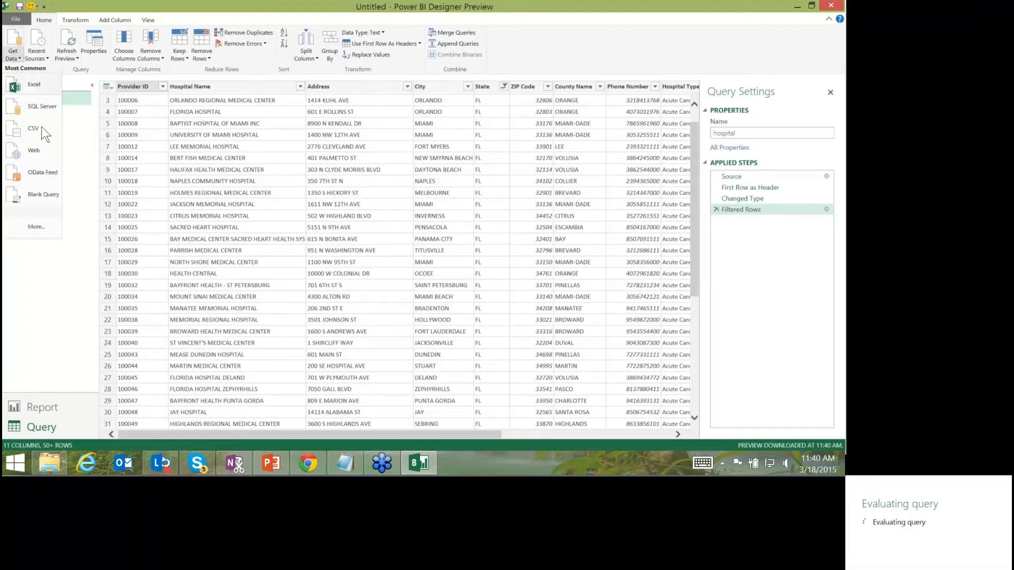
pyautogui.click(45, 268)
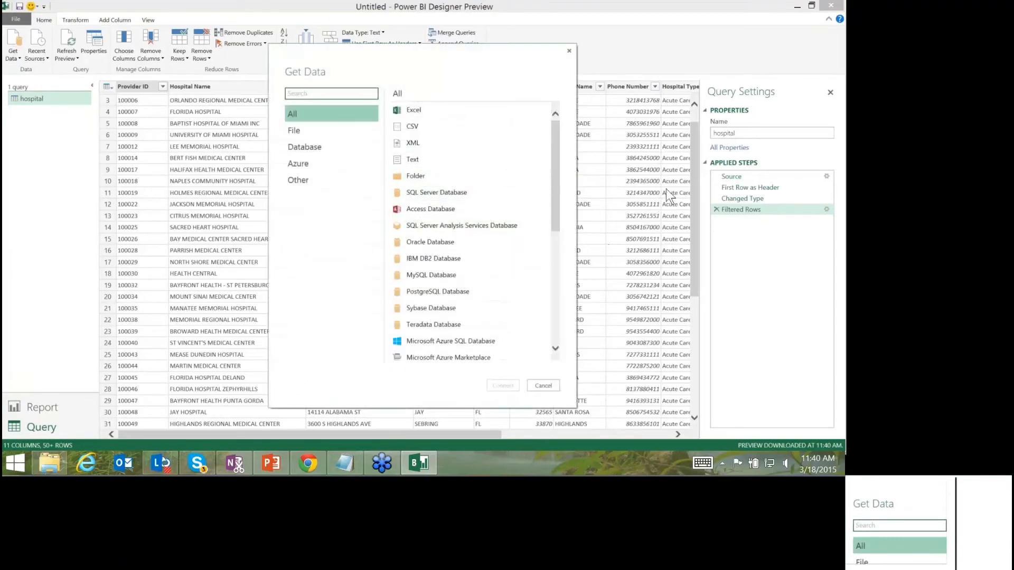
pyautogui.scroll(-5, 666, 190)
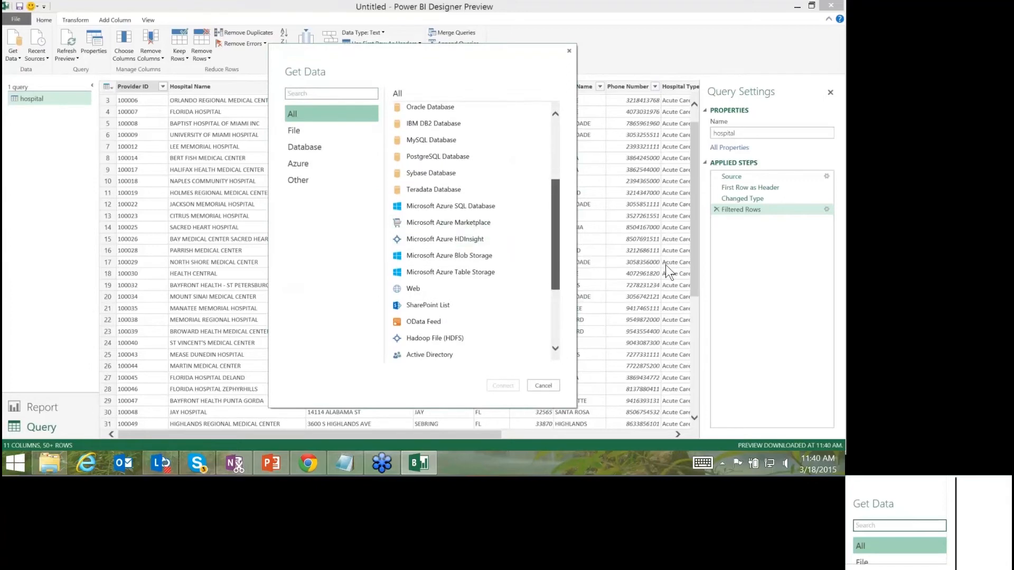
pyautogui.scroll(-2, 666, 265)
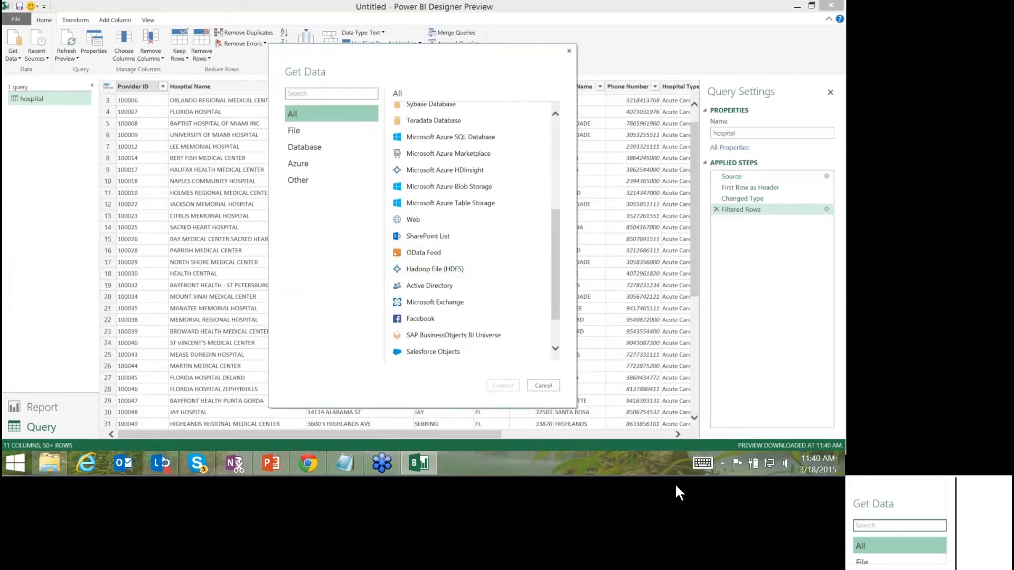
pyautogui.click(543, 385)
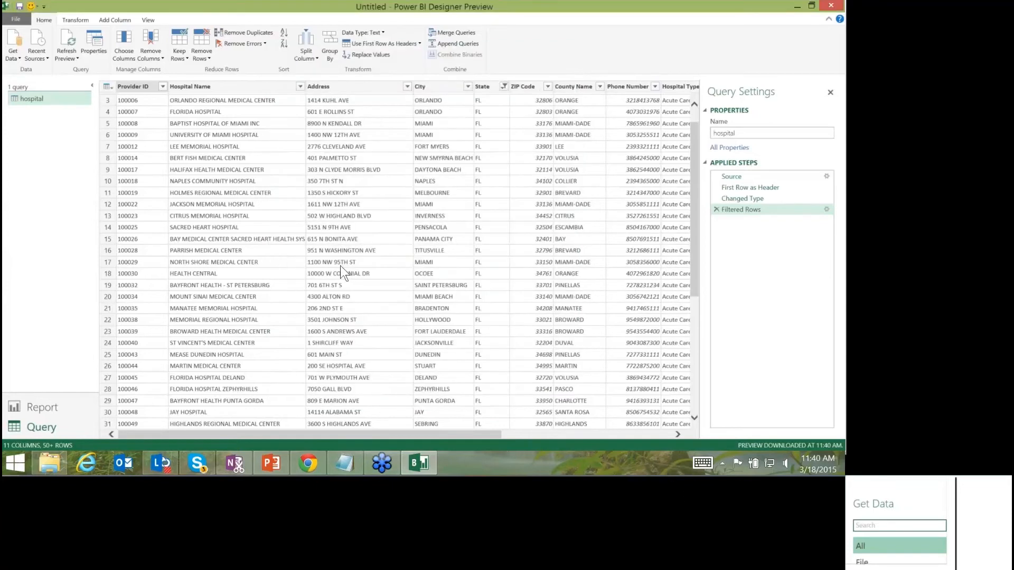
# Import Readmissions Complications and Deaths - Hospital.csv and rename its query to Readmit.
pyautogui.click(20, 72)
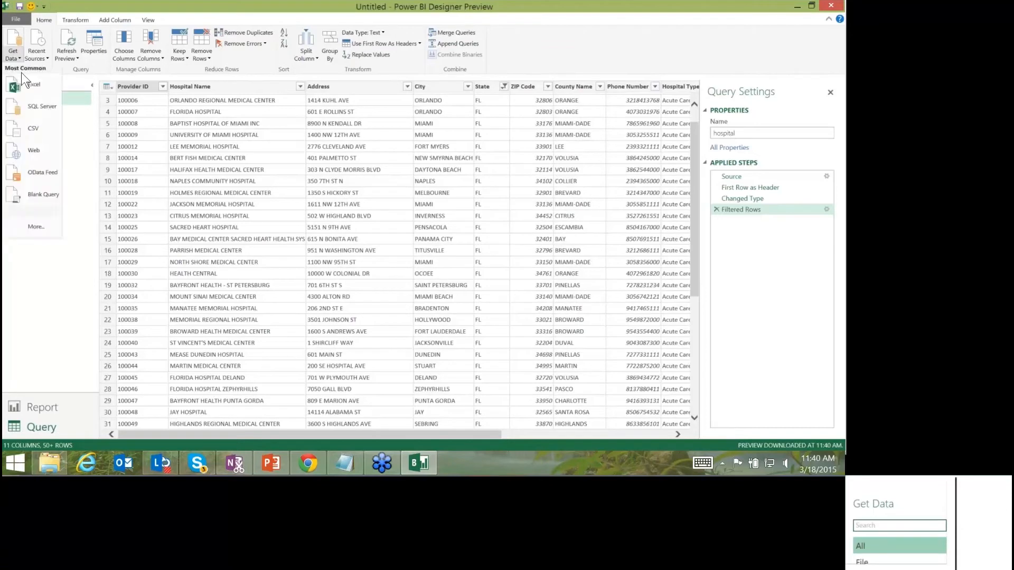
pyautogui.click(34, 158)
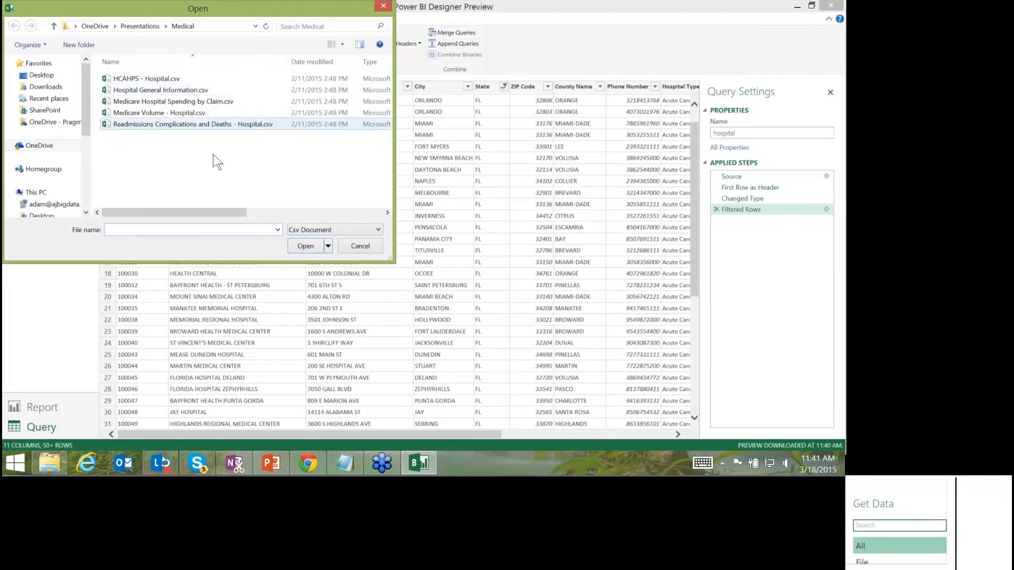
pyautogui.click(180, 124)
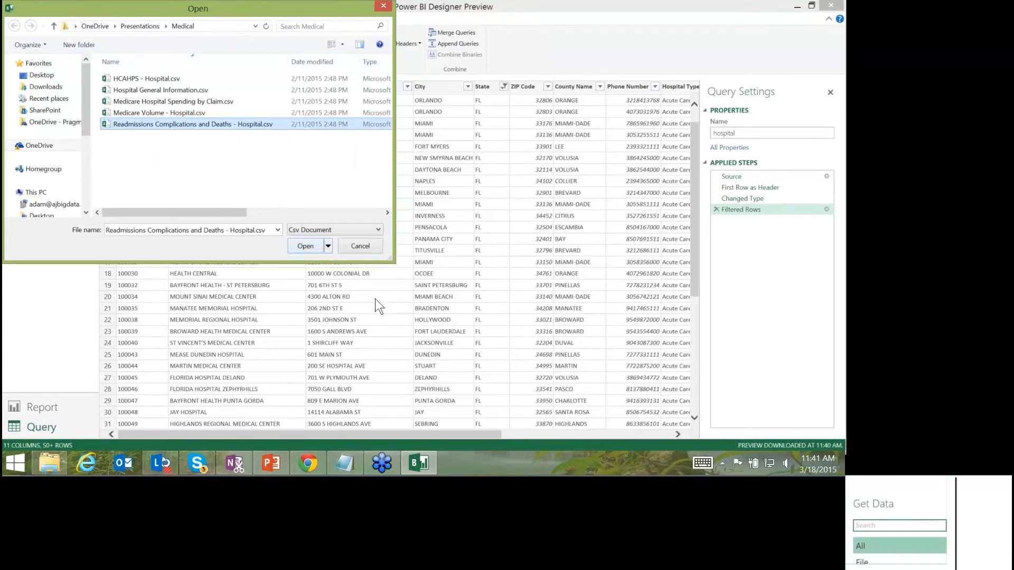
pyautogui.press('Return')
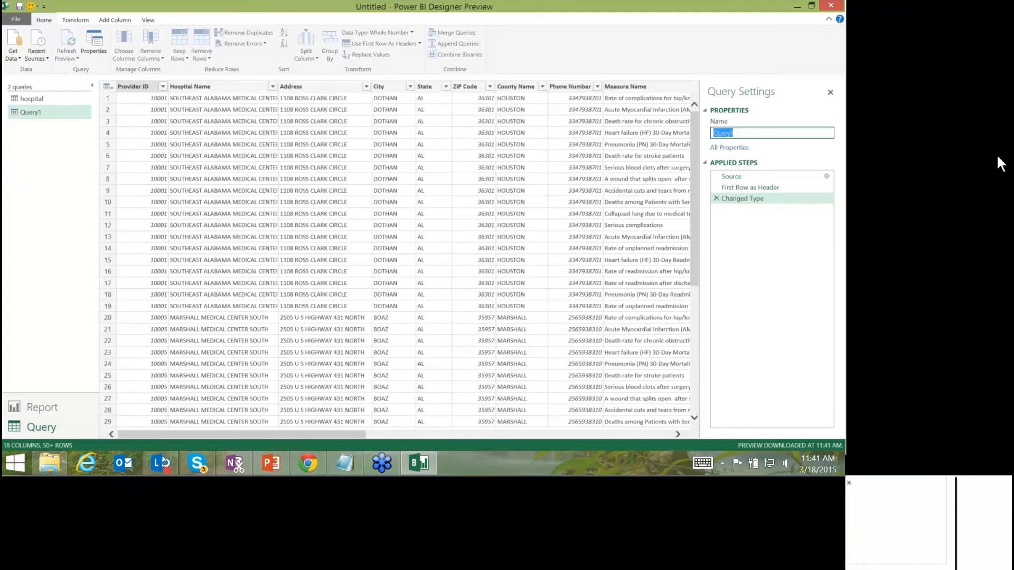
pyautogui.write('Readmit')
pyautogui.press('Return')
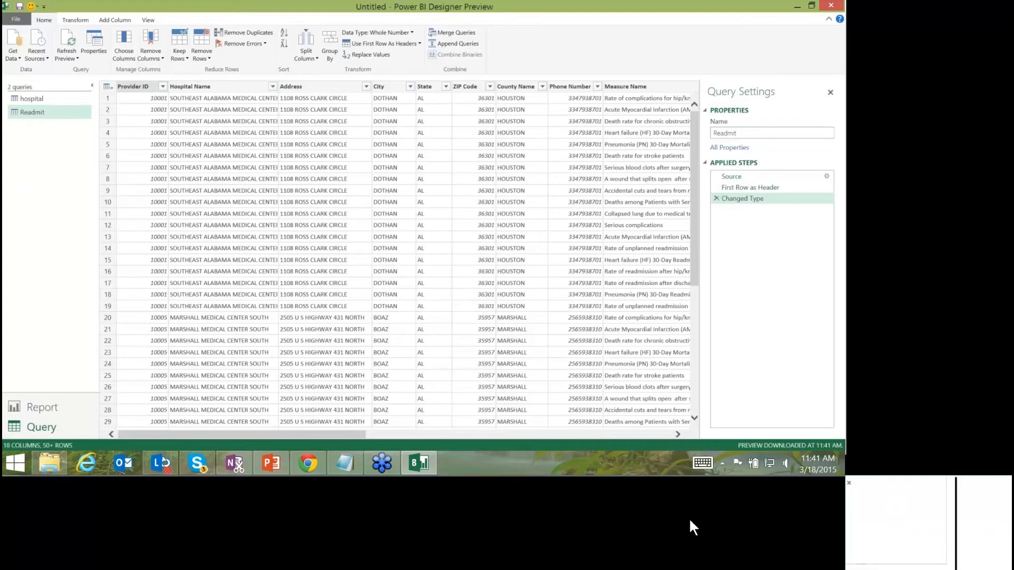
# Change the data type of the Denominator, Score, Lower Estimate and Higher Estimate columns in Readmit to Decimal Number.
pyautogui.moveTo(331, 434); pyautogui.dragTo(632, 434)
pyautogui.click(320, 87)
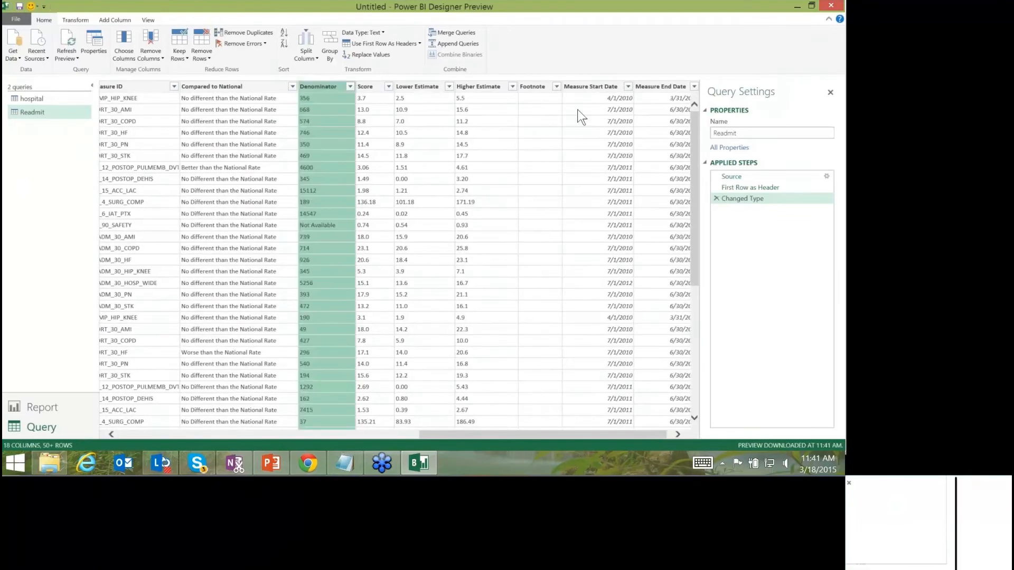
pyautogui.keyDown('shift'); pyautogui.click(487, 87); pyautogui.keyUp('shift')
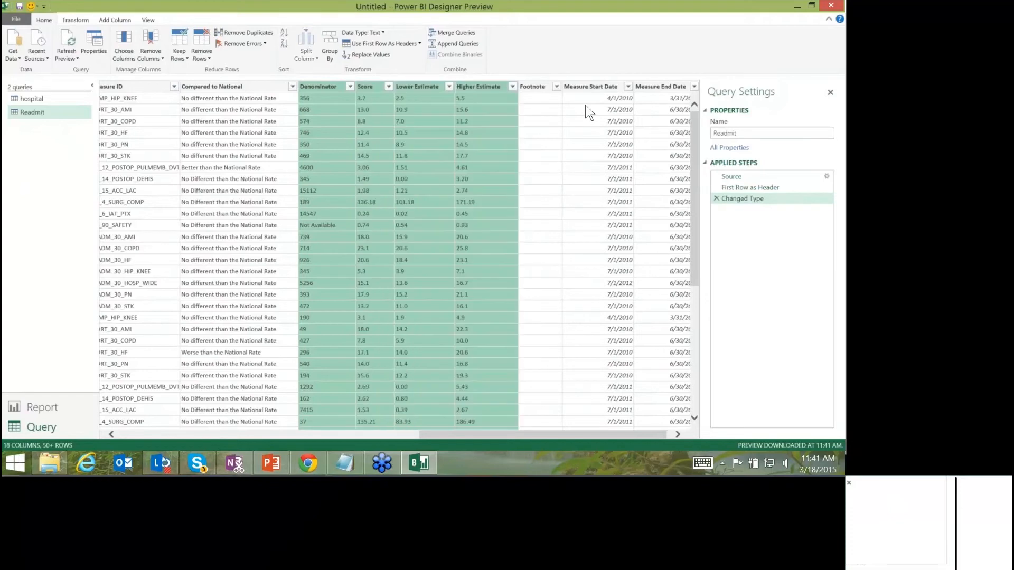
pyautogui.rightClick(487, 87)
pyautogui.moveTo(528, 165)
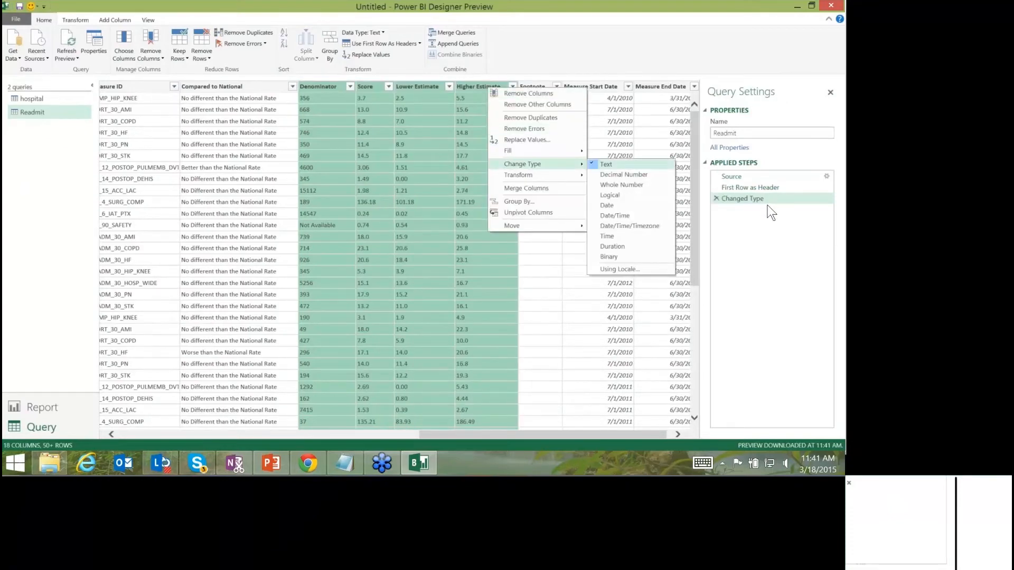
pyautogui.press('Down')
pyautogui.press('Return')
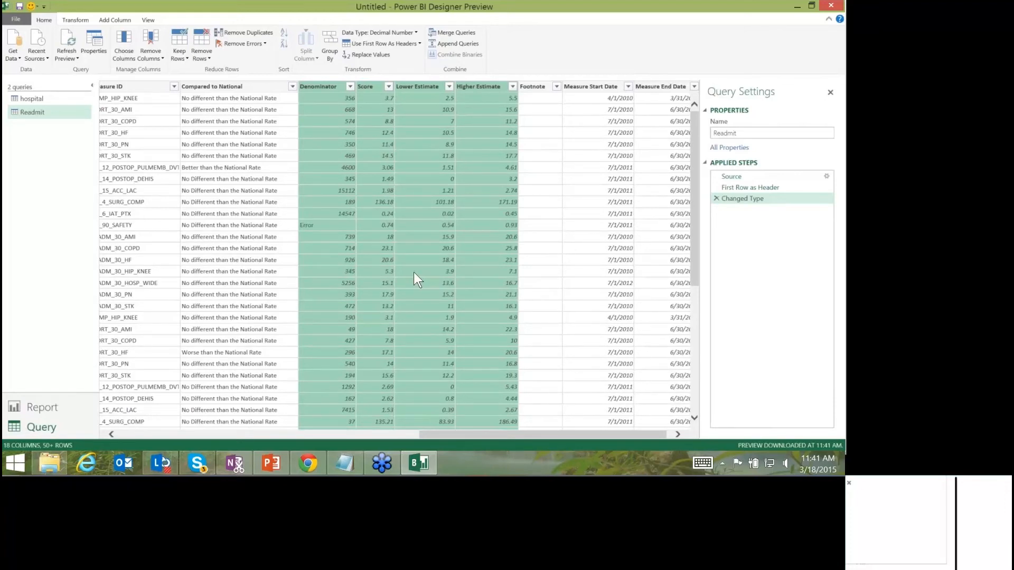
# Inspect the error cell in the Denominator column and replace the column's errors with 0.
pyautogui.click(333, 225)
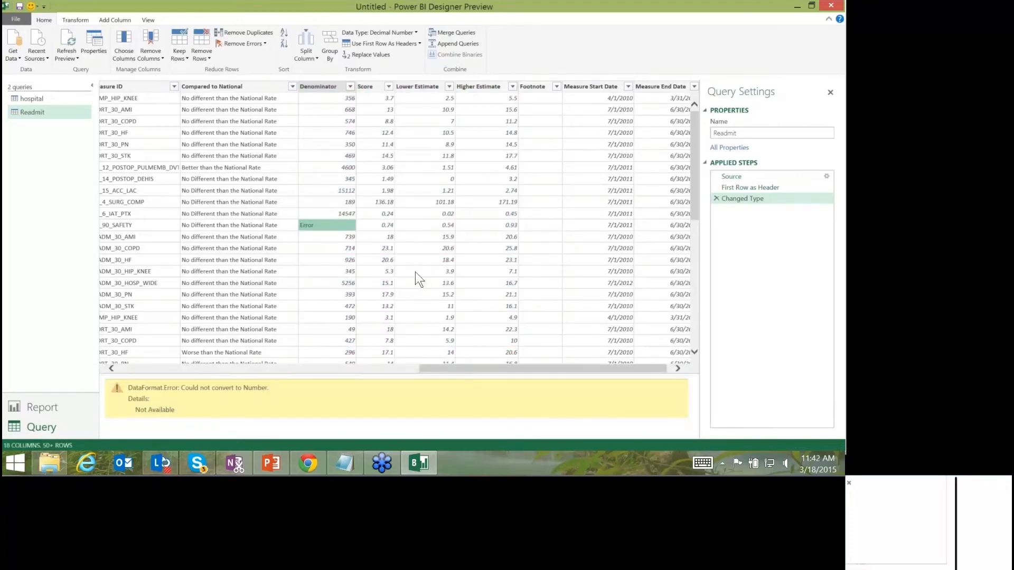
pyautogui.click(435, 213)
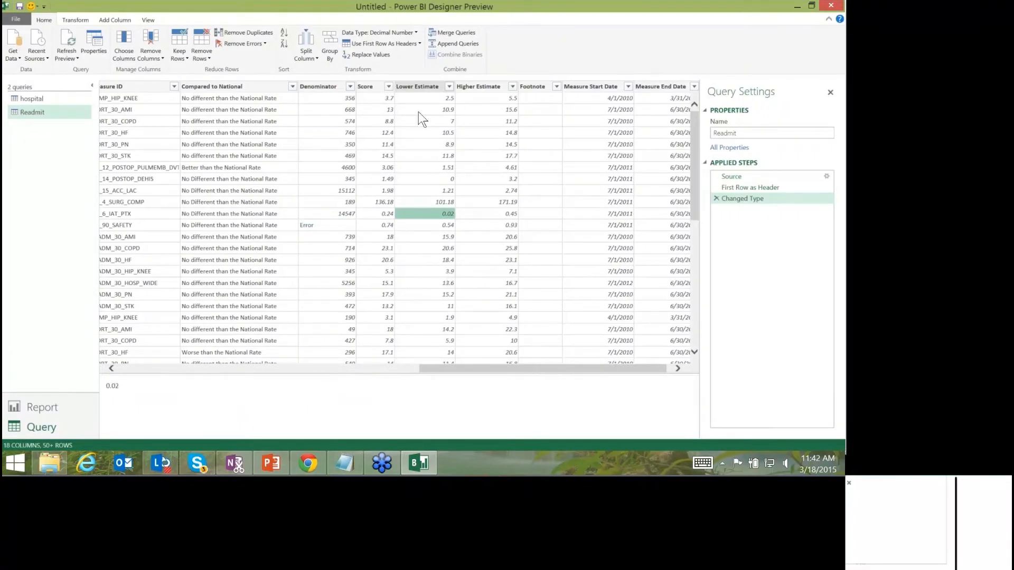
pyautogui.rightClick(332, 87)
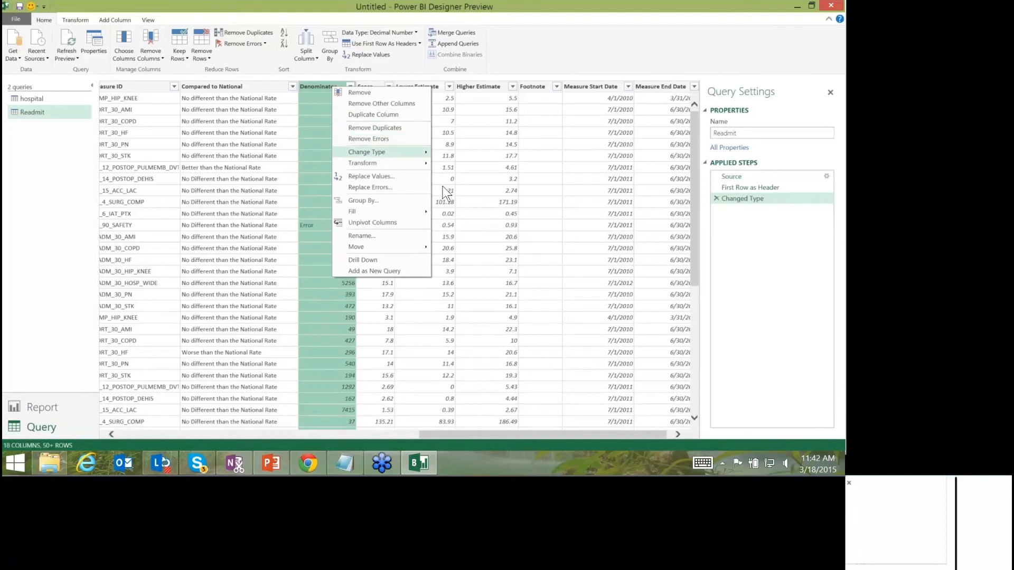
pyautogui.press('Return')
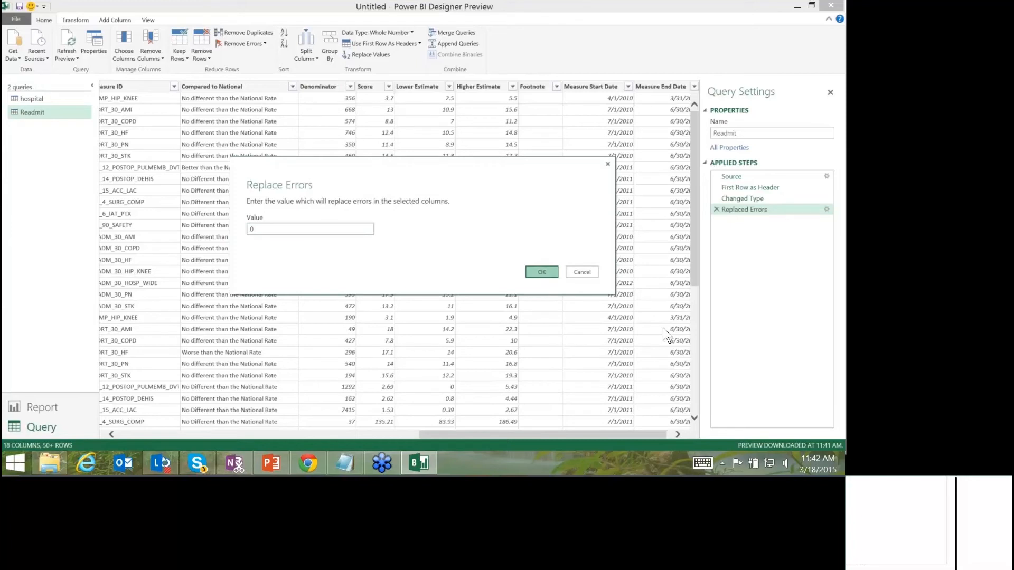
pyautogui.click(531, 271)
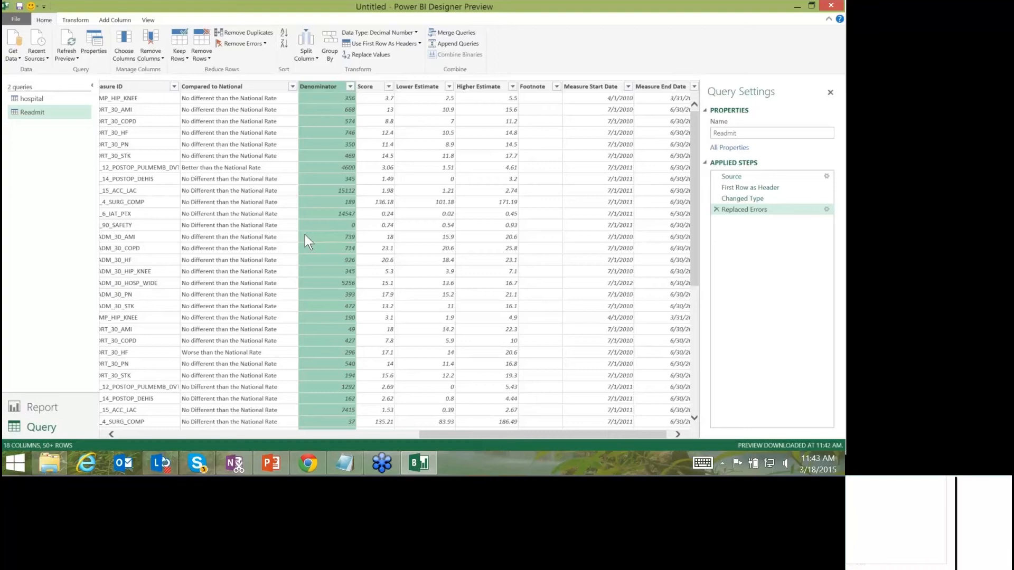
# Import Medicare Hospital Spending by Claim.csv and rename its query to Claims.
pyautogui.click(13, 54)
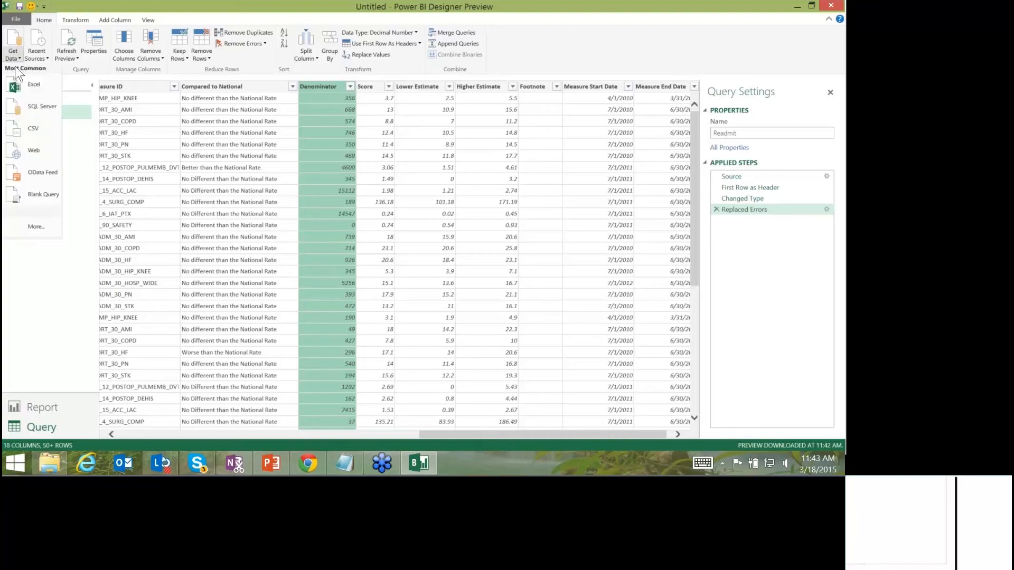
pyautogui.click(38, 153)
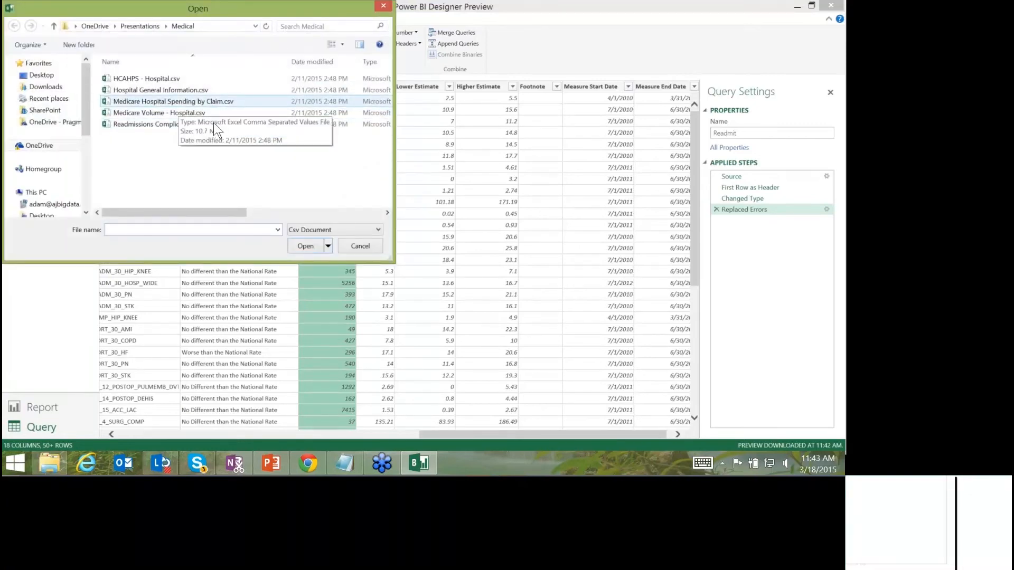
pyautogui.click(197, 102)
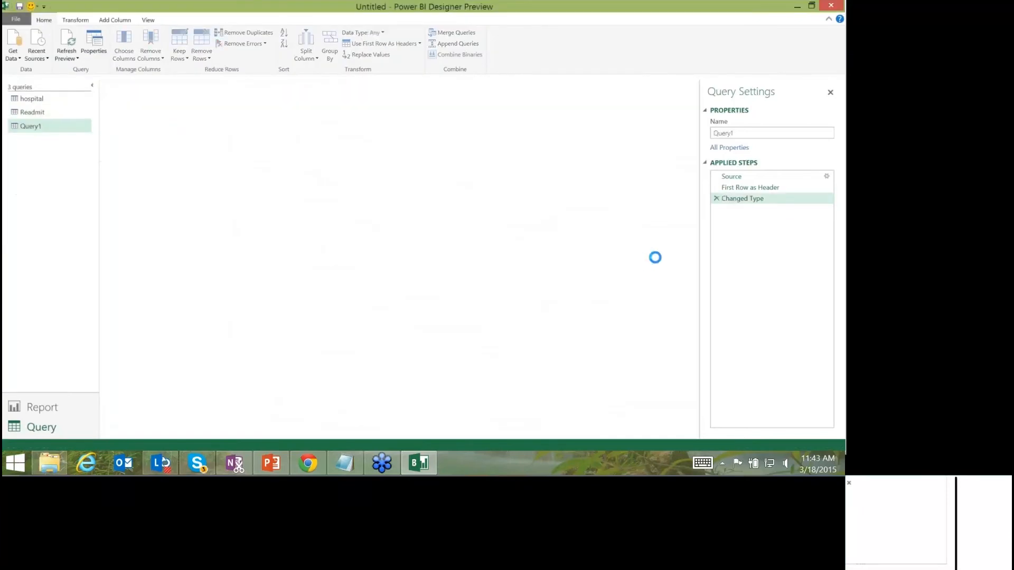
pyautogui.write('Claims')
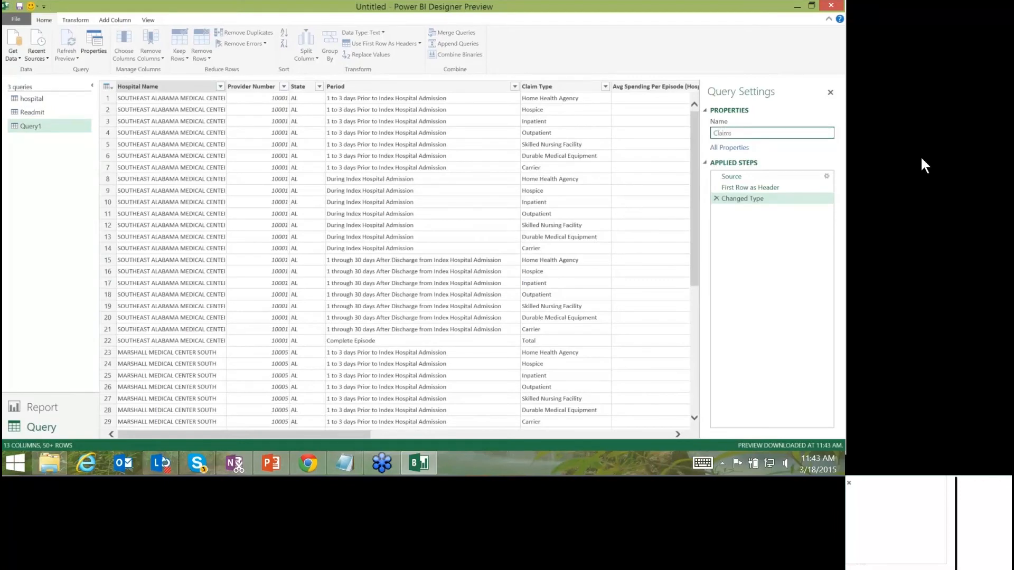
pyautogui.press('Return')
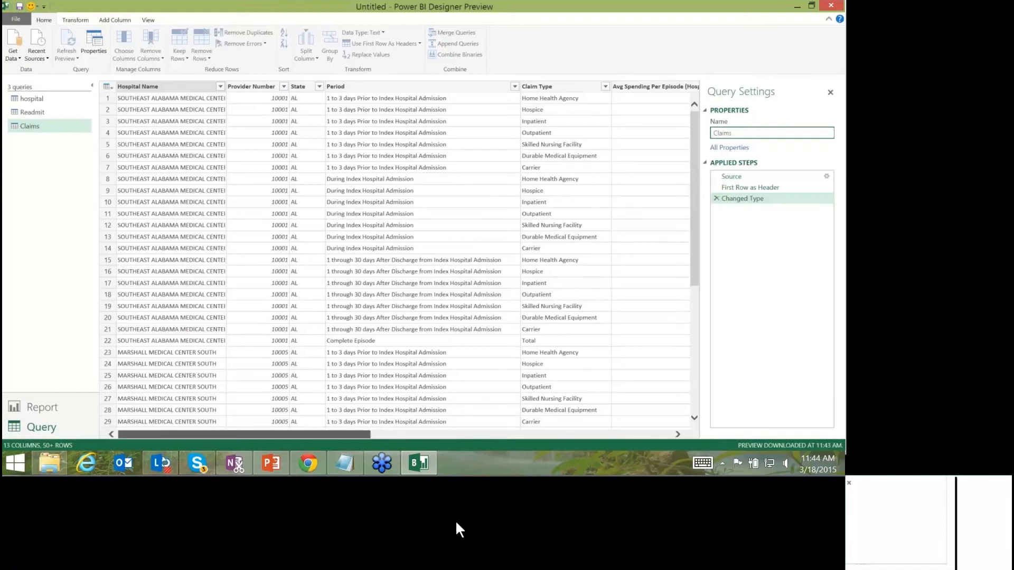
# Change the data type of the Hospital, State and Nation Avg Spending Per Episode columns in Claims to Decimal Number.
pyautogui.moveTo(457, 523); pyautogui.dragTo(674, 525)
pyautogui.moveTo(560, 435); pyautogui.dragTo(573, 435)
pyautogui.click(183, 86)
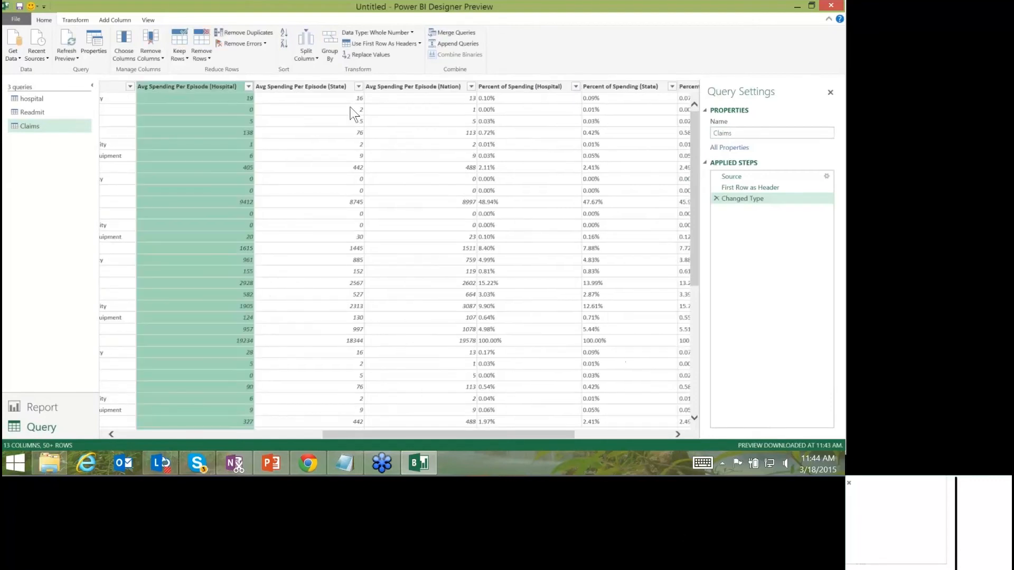
pyautogui.keyDown('shift'); pyautogui.click(403, 88); pyautogui.keyUp('shift')
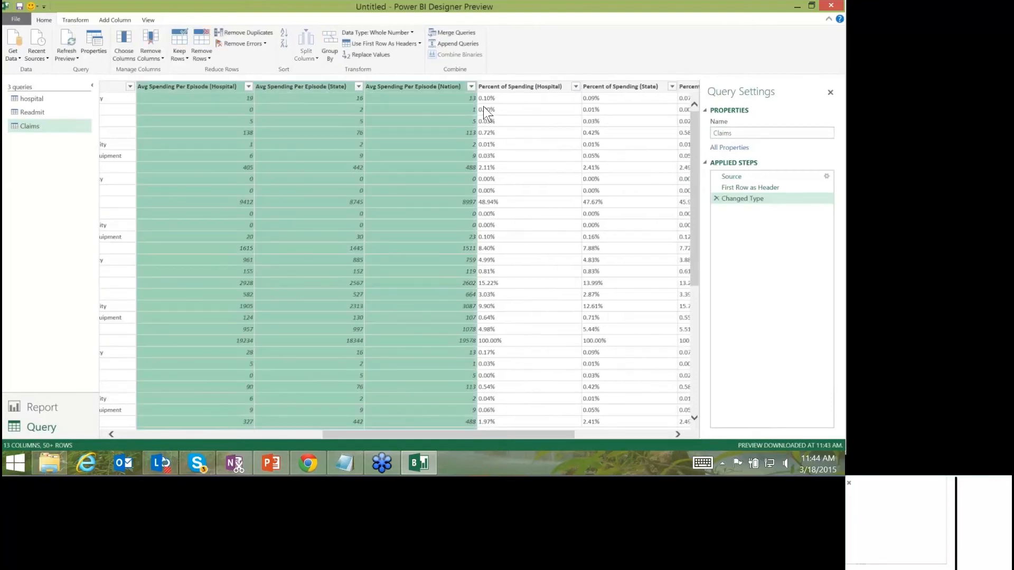
pyautogui.rightClick(403, 88)
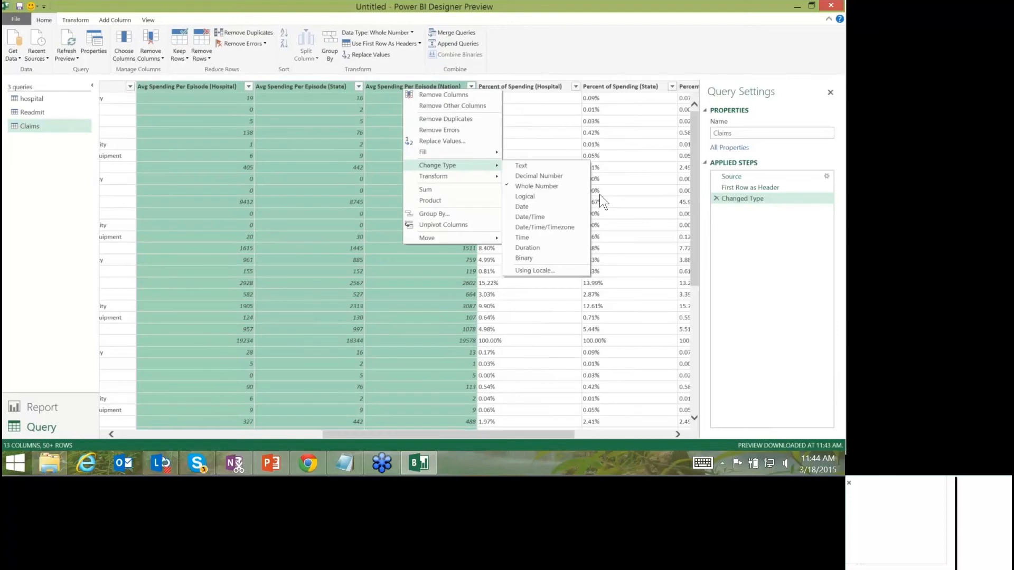
pyautogui.click(625, 210)
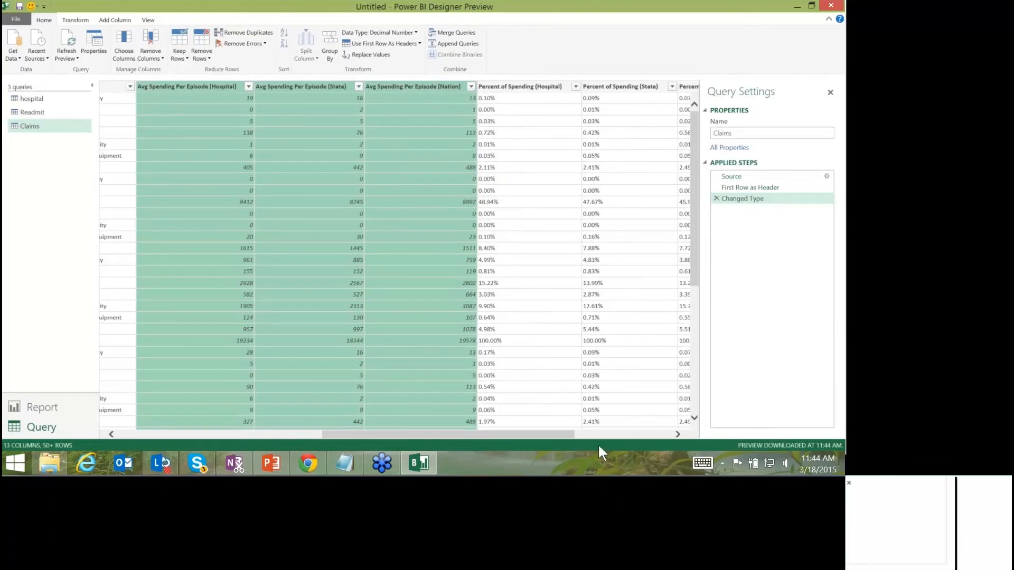
# Filter the Claim Type column of the Claims query to exclude the Total rows.
pyautogui.moveTo(596, 523)
pyautogui.mouseDown()
pyautogui.moveTo(621, 523)
pyautogui.moveTo(335, 515)
pyautogui.mouseUp()
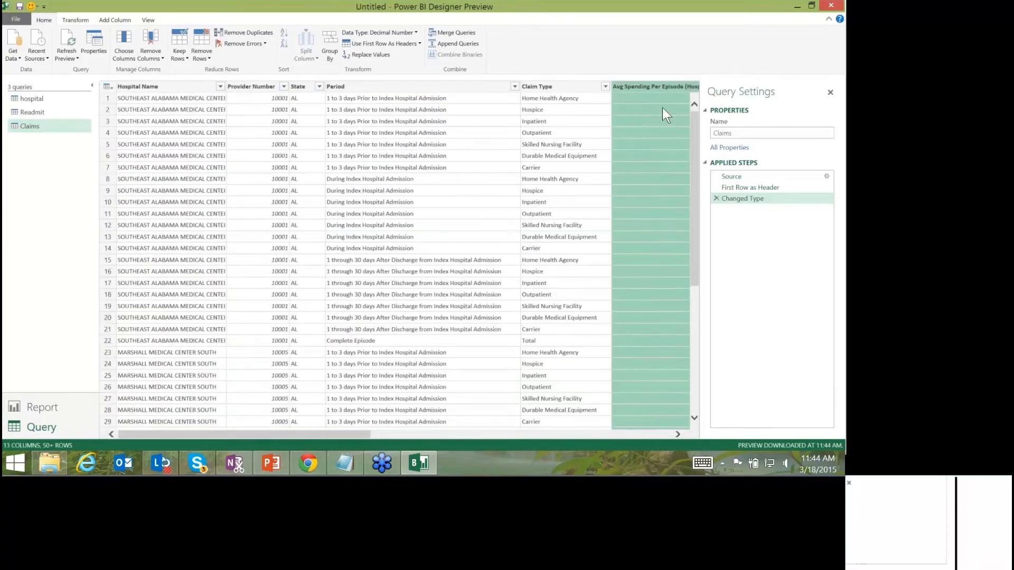
pyautogui.rightClick(667, 106)
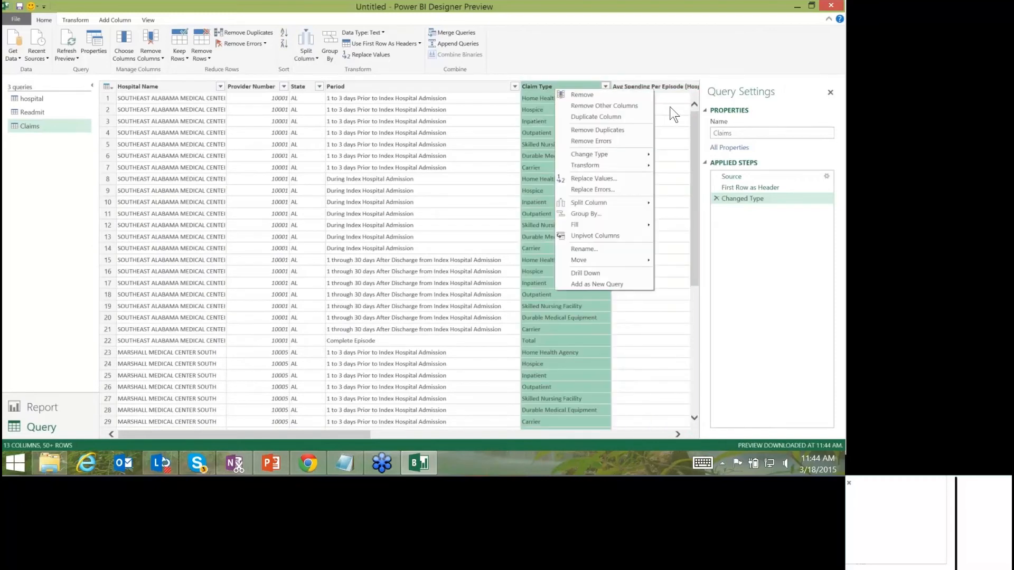
pyautogui.click(615, 130)
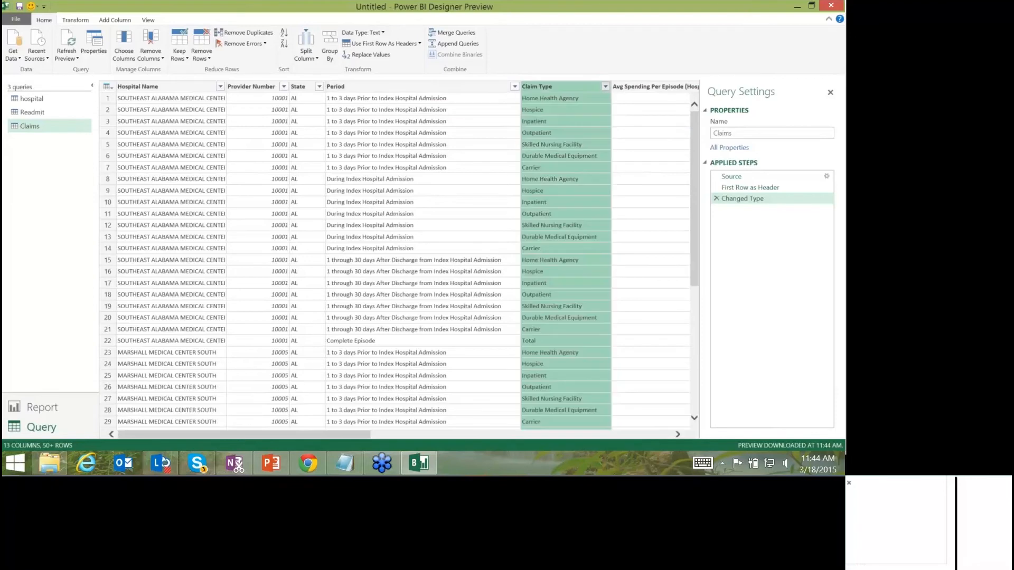
pyautogui.click(605, 86)
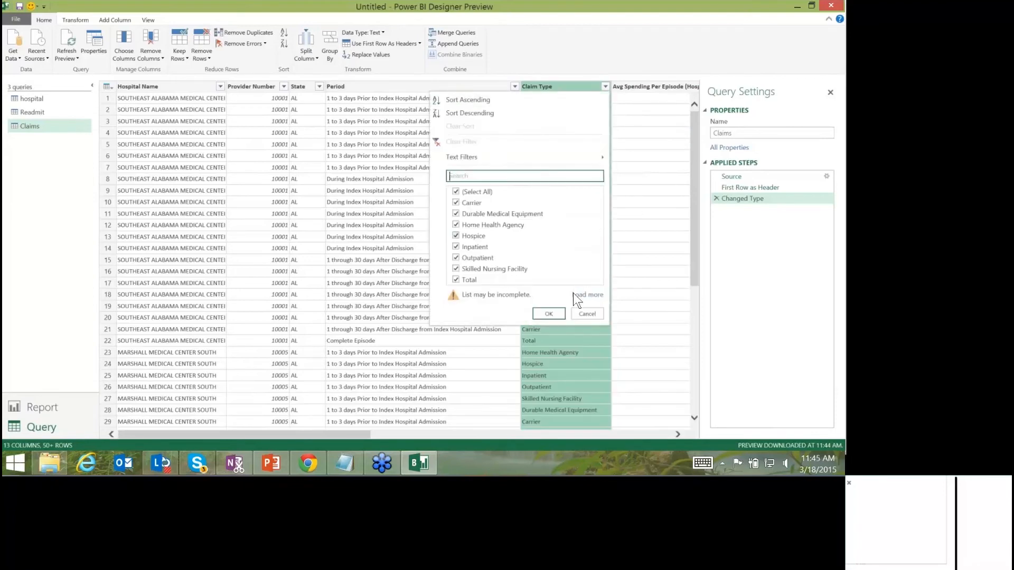
pyautogui.click(455, 279)
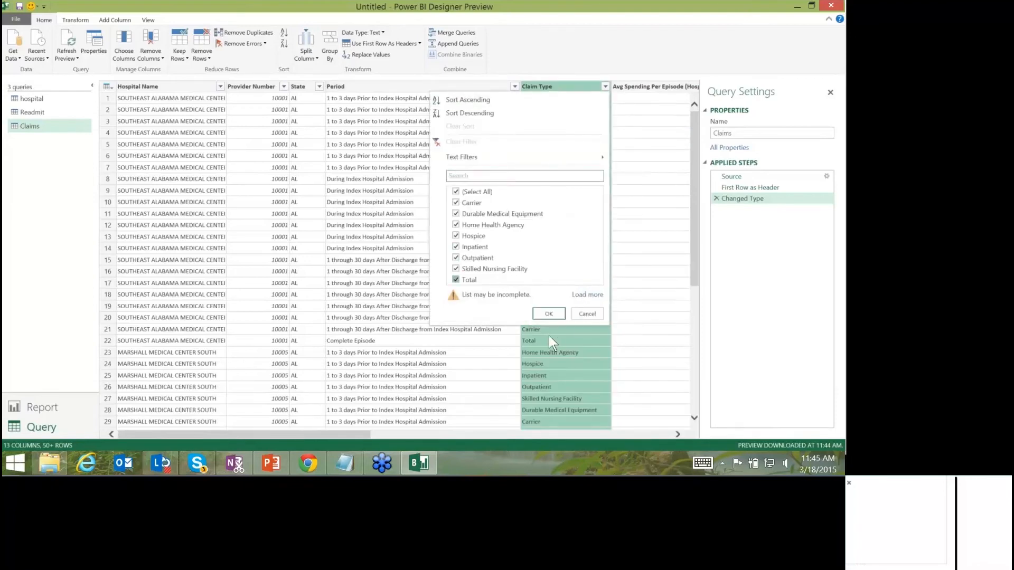
pyautogui.press('Return')
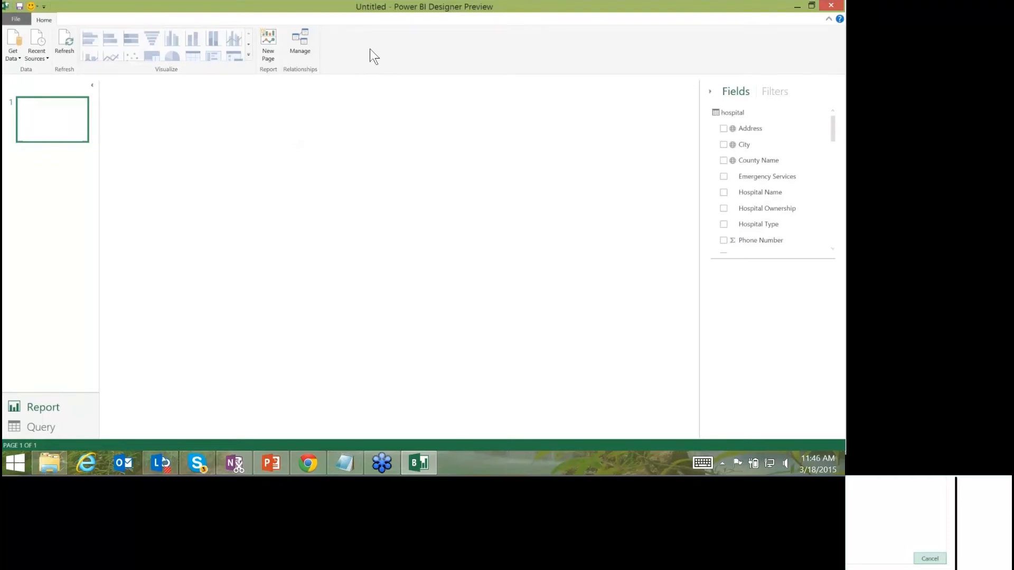
# Create a relationship from the Claims table's Provider Number column to the hospital table's Provider ID column.
pyautogui.click(300, 42)
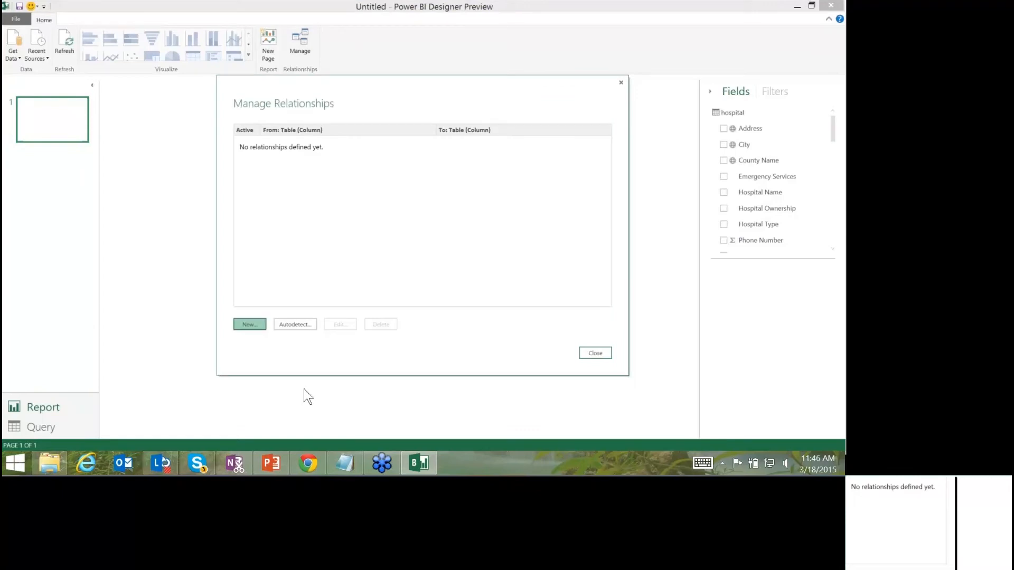
pyautogui.press('Return')
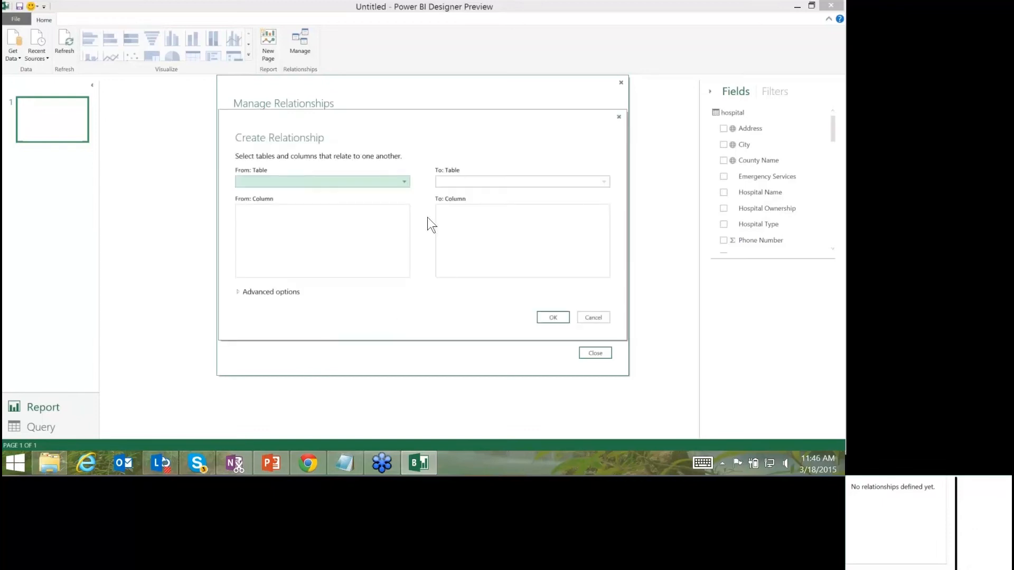
pyautogui.click(405, 181)
pyautogui.click(392, 193)
pyautogui.click(604, 182)
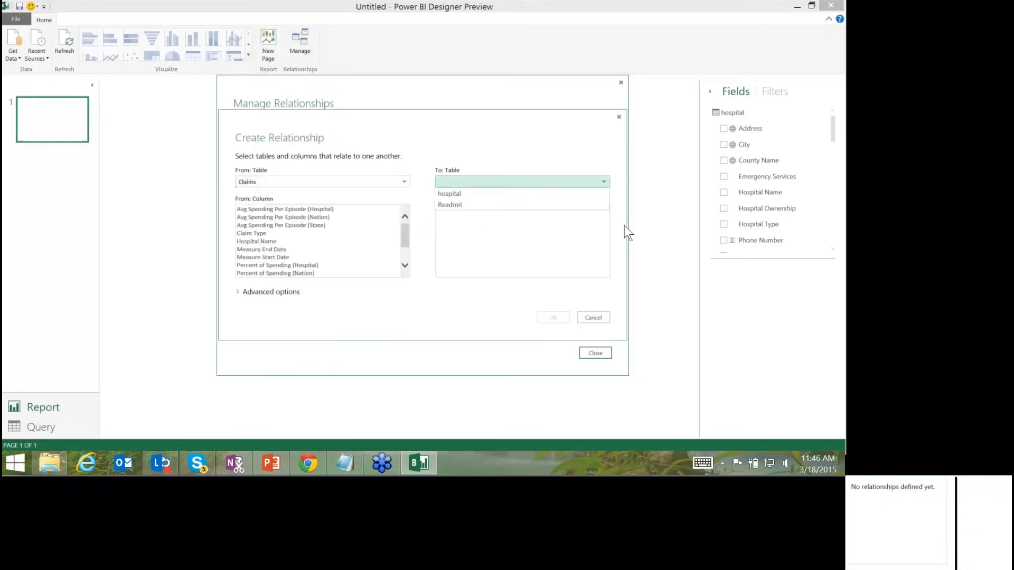
pyautogui.press('Return')
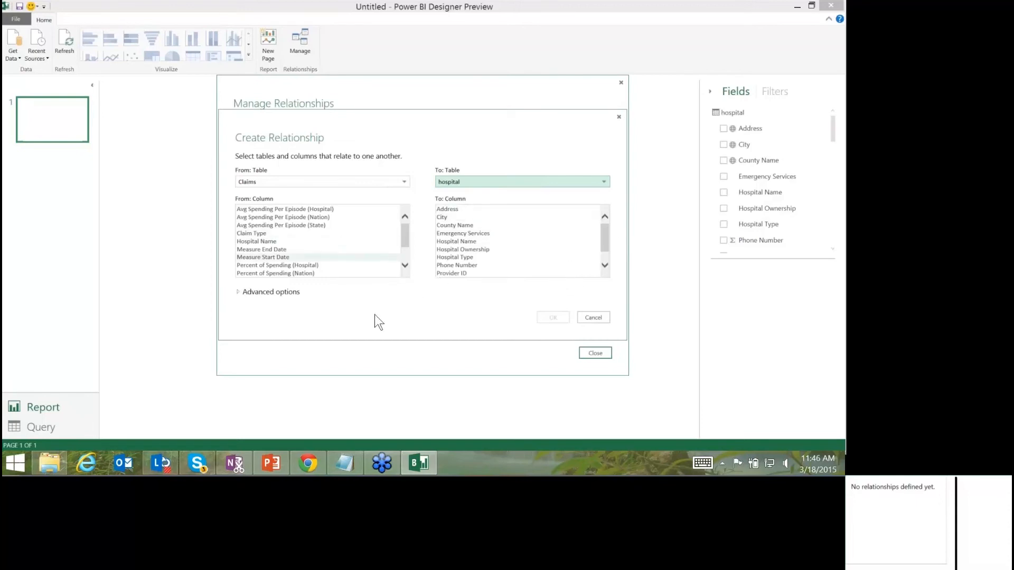
pyautogui.scroll(-1, 485, 280)
pyautogui.moveTo(405, 244); pyautogui.dragTo(405, 253)
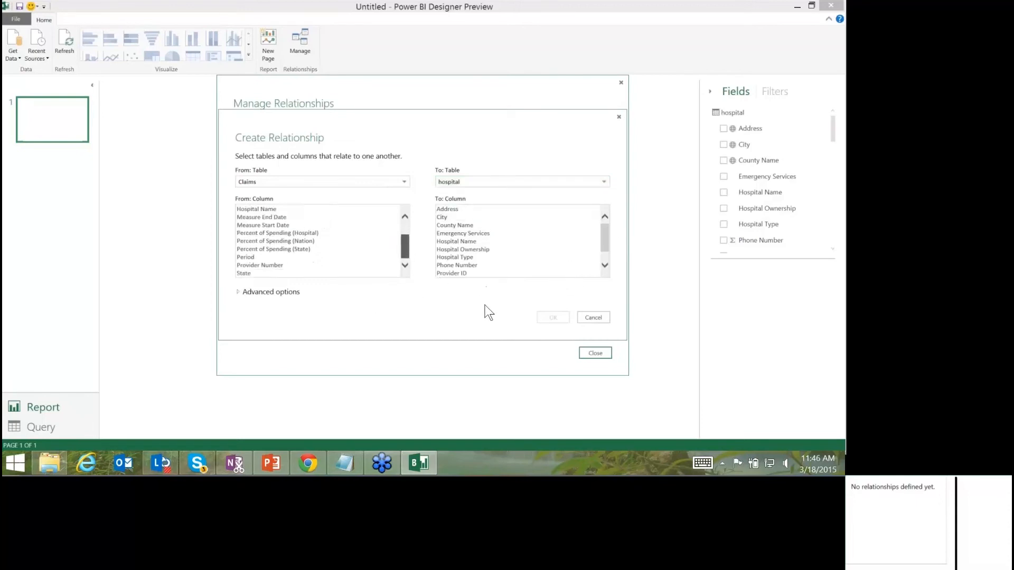
pyautogui.click(303, 265)
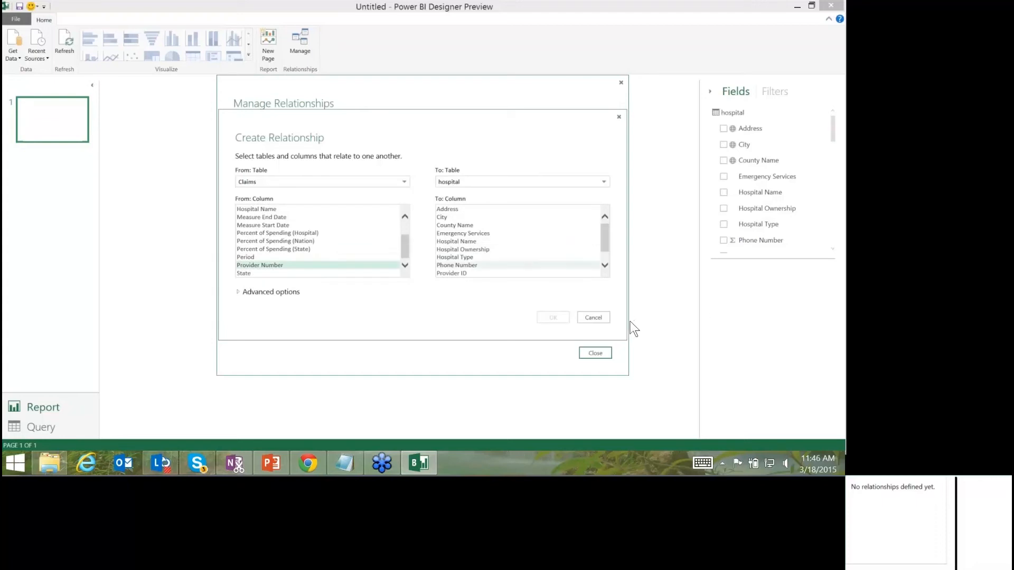
pyautogui.click(520, 273)
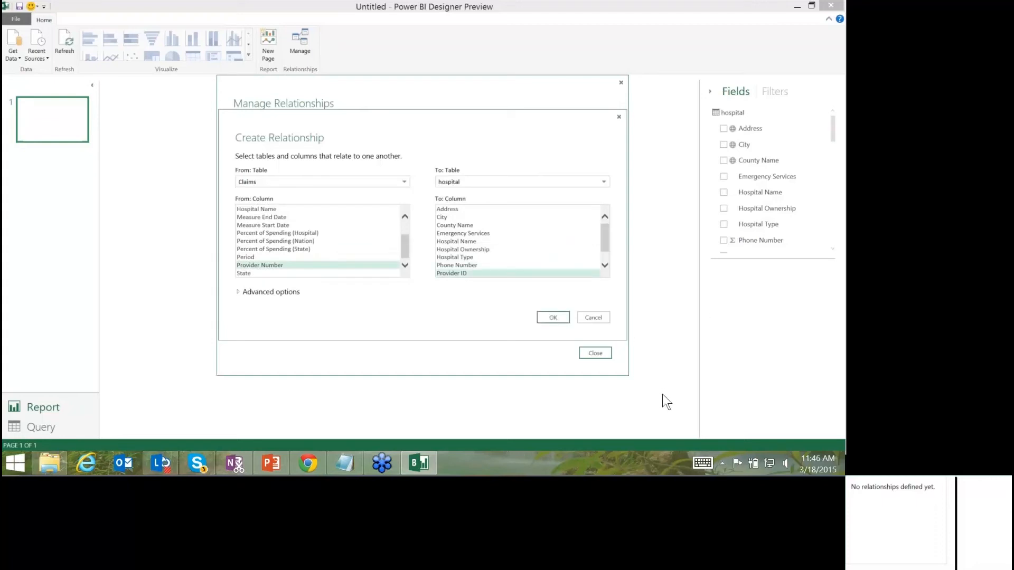
pyautogui.click(552, 317)
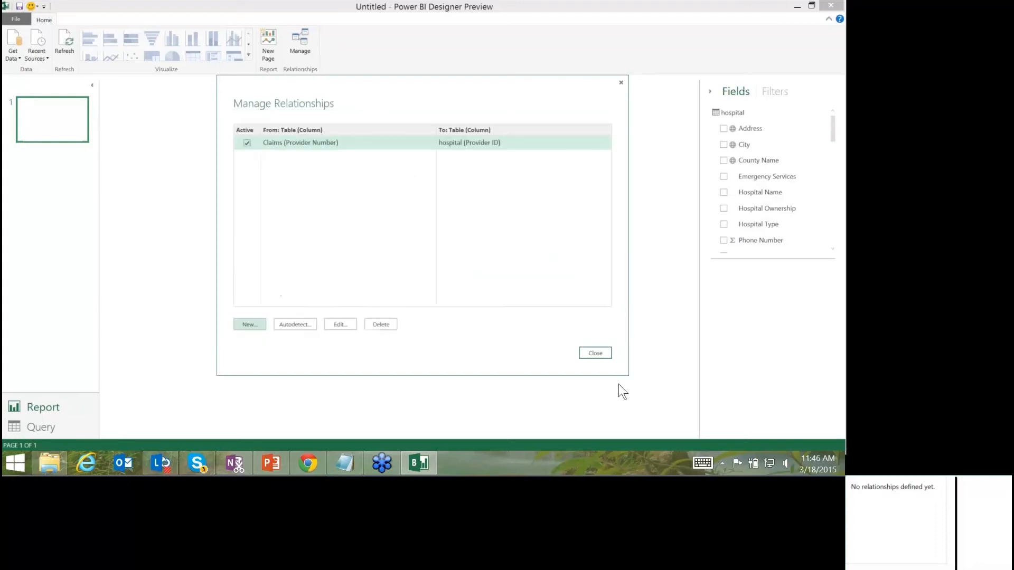
# Start a second relationship from the Readmit table's Provider ID and try the Claims table's Provider Number as its target.
pyautogui.click(250, 324)
pyautogui.click(303, 182)
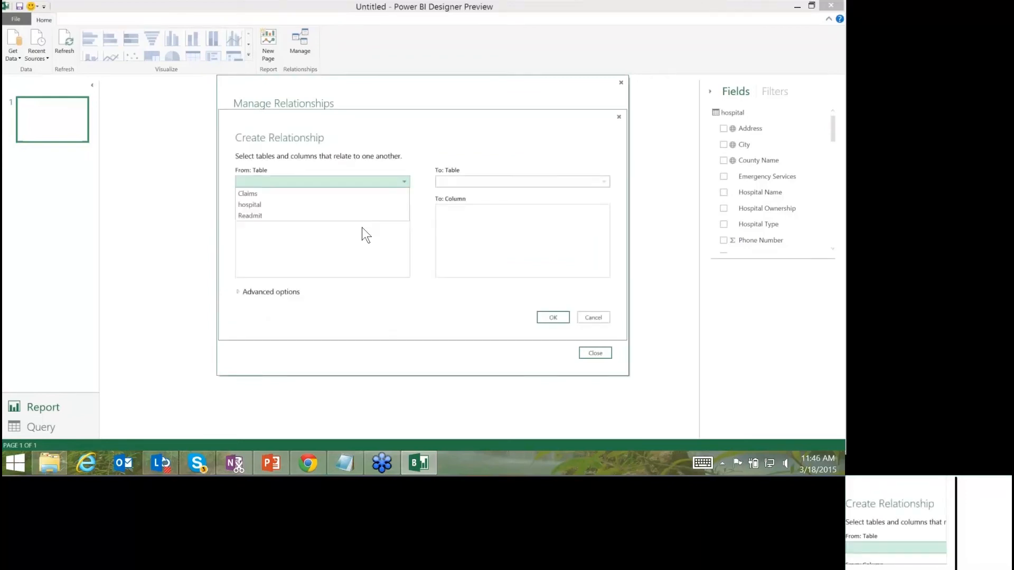
pyautogui.click(300, 211)
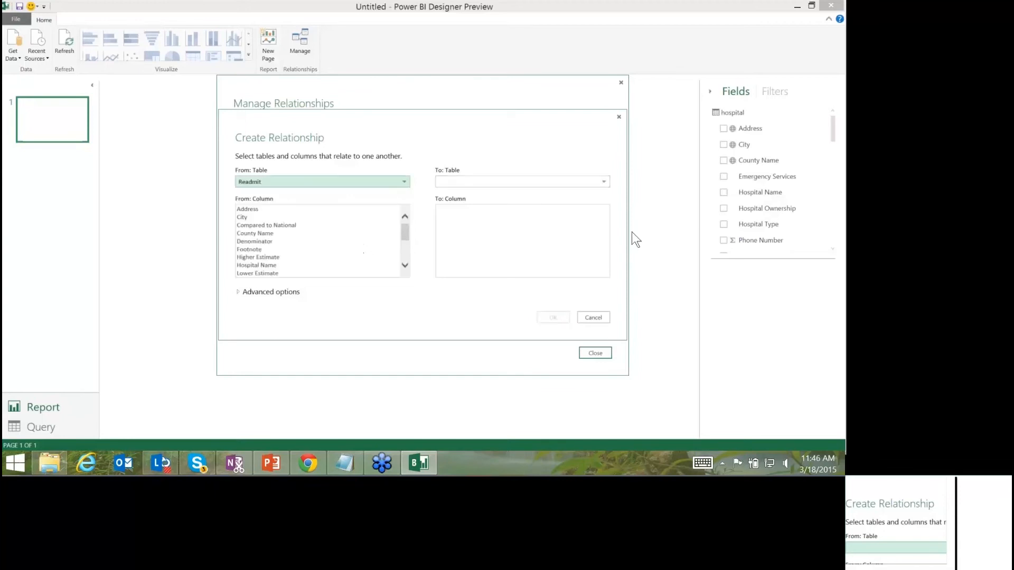
pyautogui.click(534, 184)
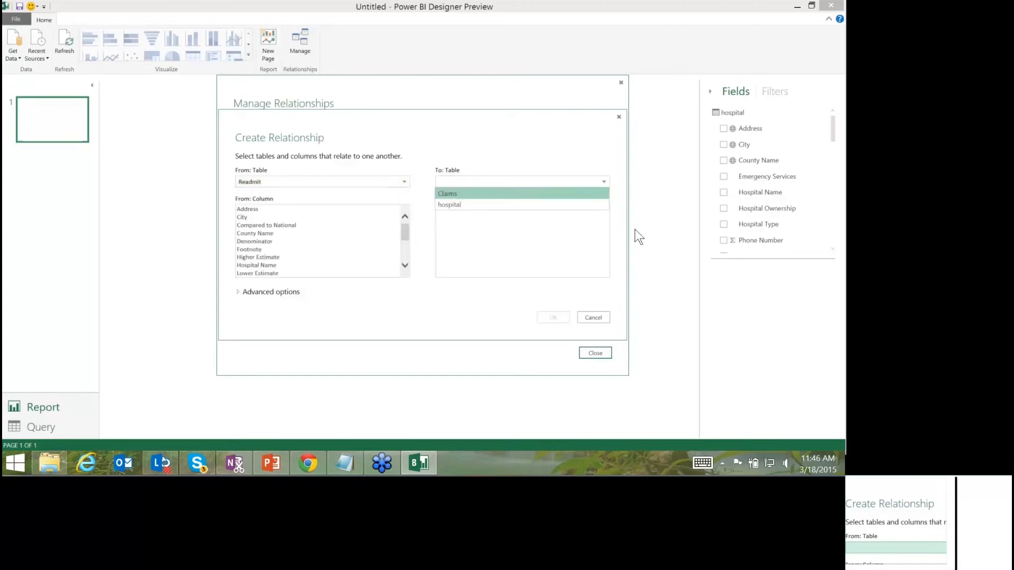
pyautogui.click(529, 192)
pyautogui.moveTo(405, 232); pyautogui.dragTo(405, 252)
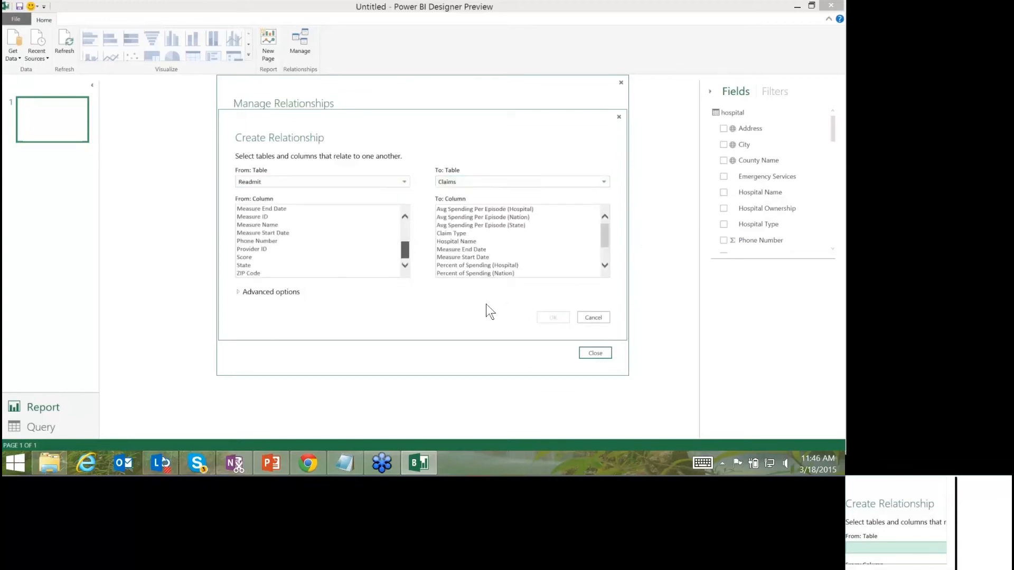
pyautogui.click(368, 250)
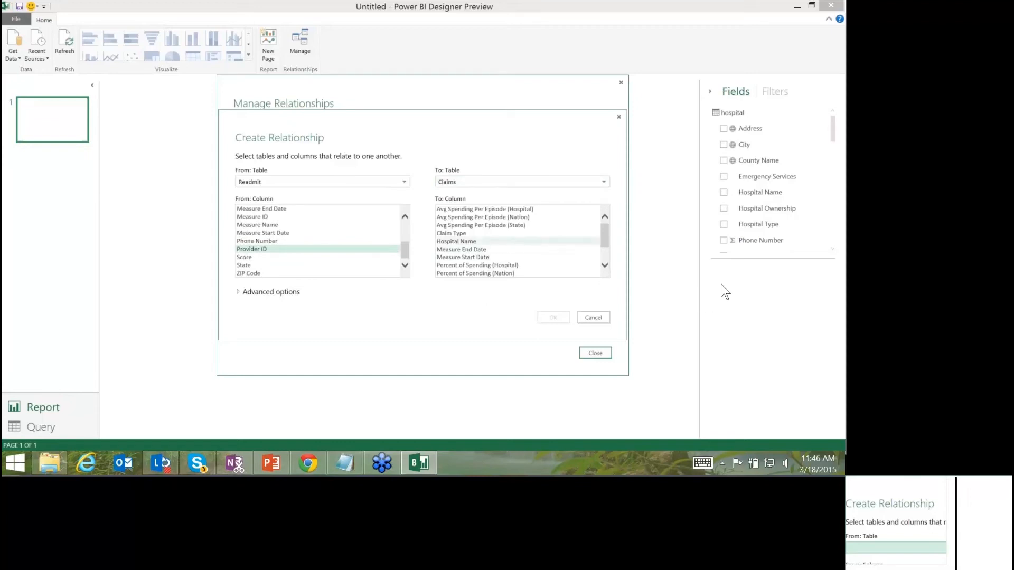
pyautogui.moveTo(605, 236); pyautogui.dragTo(606, 251)
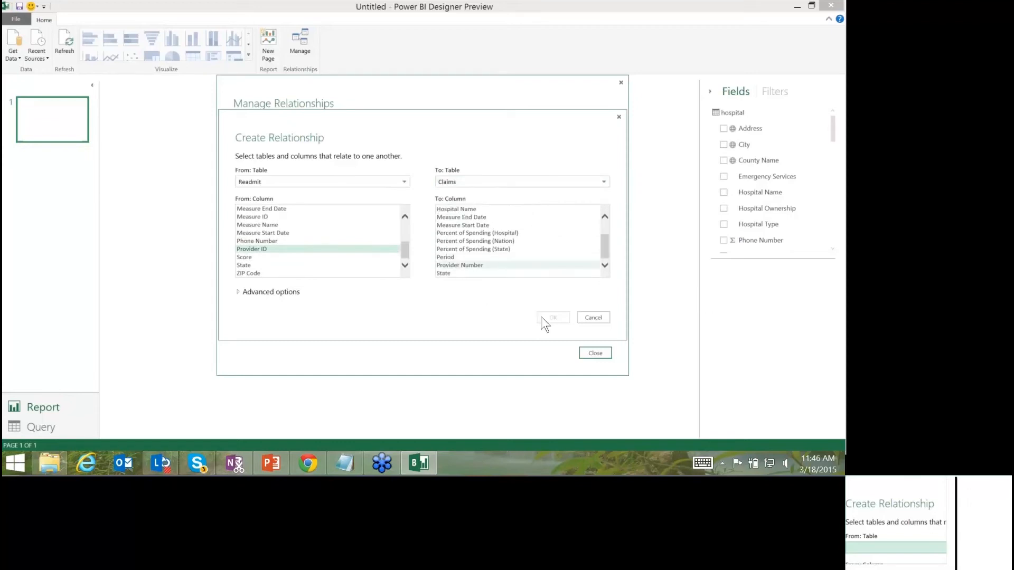
pyautogui.click(464, 265)
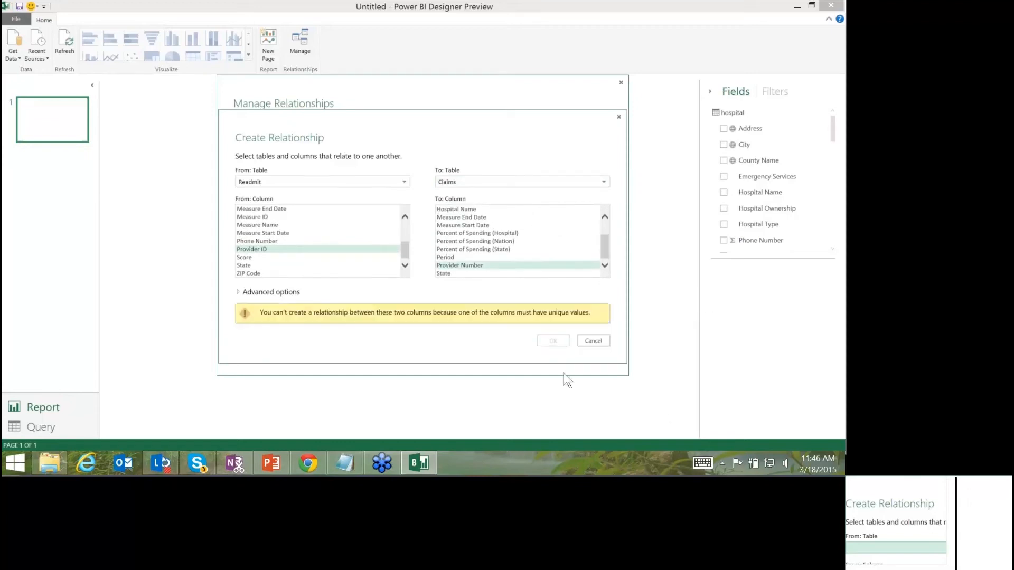
# Switch the relationship's target to the hospital table's Provider ID column, create it and finish managing relationships.
pyautogui.click(521, 182)
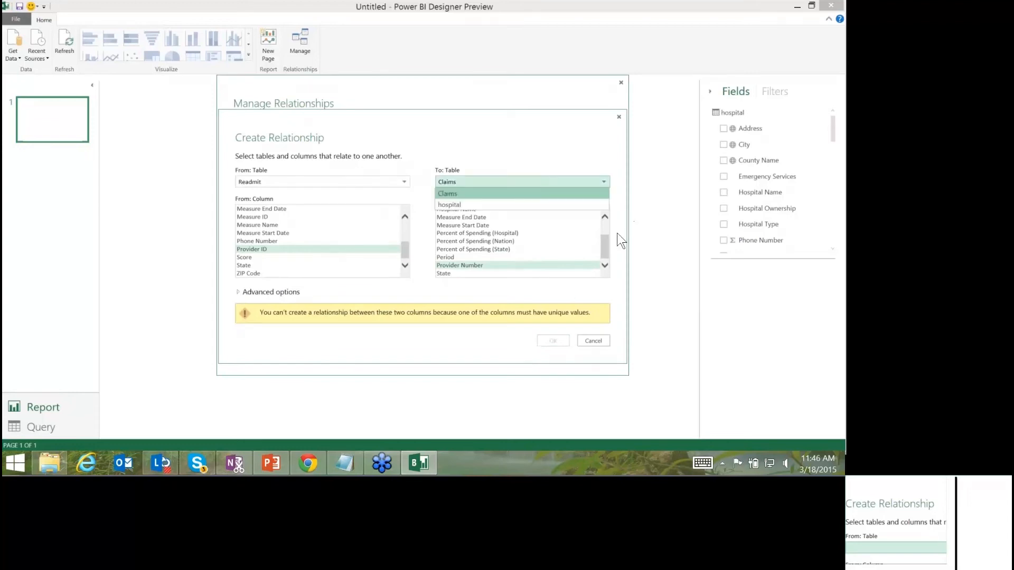
pyautogui.click(513, 204)
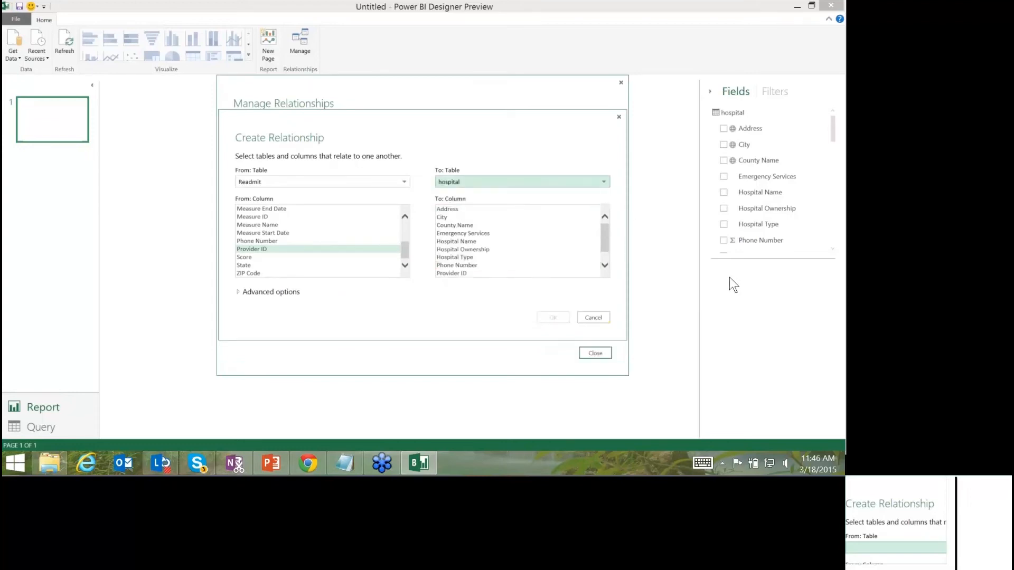
pyautogui.click(553, 317)
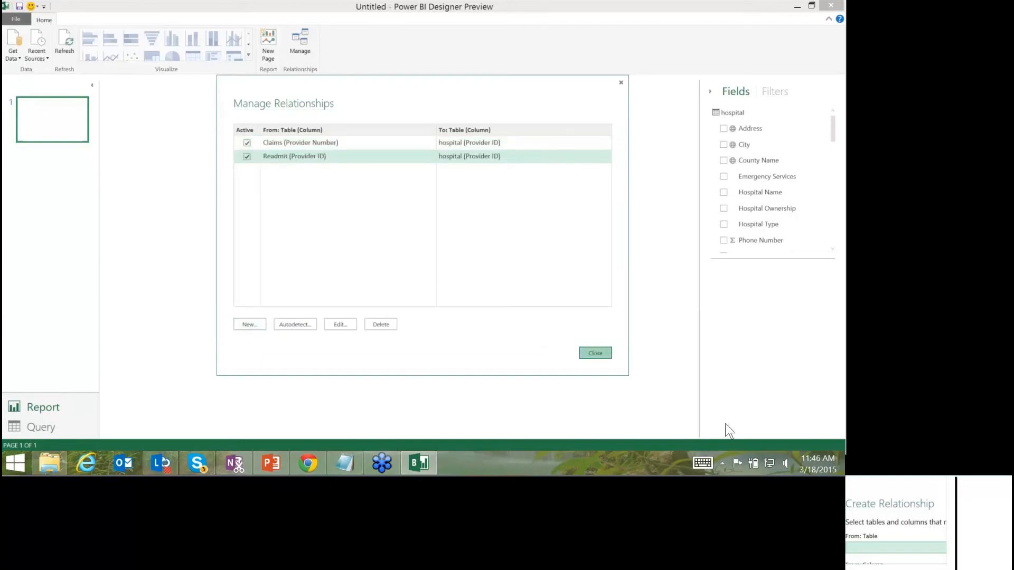
pyautogui.click(596, 352)
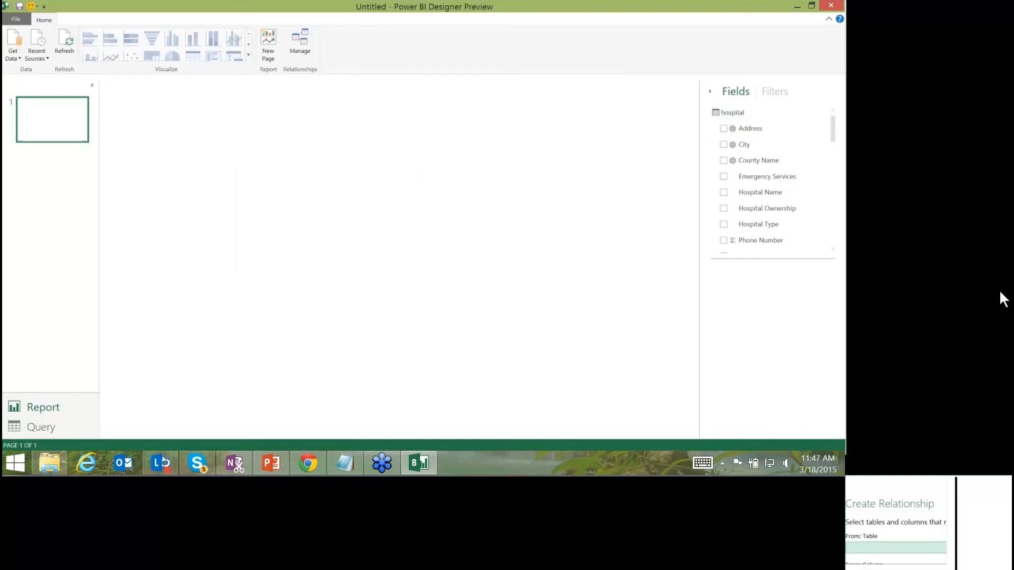
pyautogui.press('Down')
pyautogui.press('space')
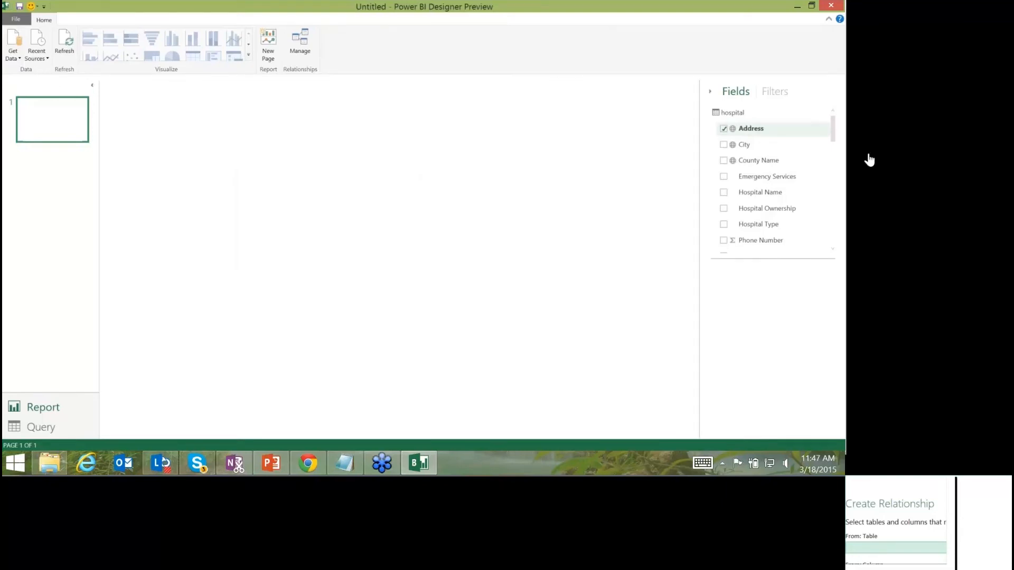
pyautogui.press('Down')
pyautogui.press('Down')
pyautogui.press('Down')
pyautogui.press('Down')
pyautogui.press('Down')
pyautogui.press('Down')
pyautogui.press('Down')
pyautogui.press('space')
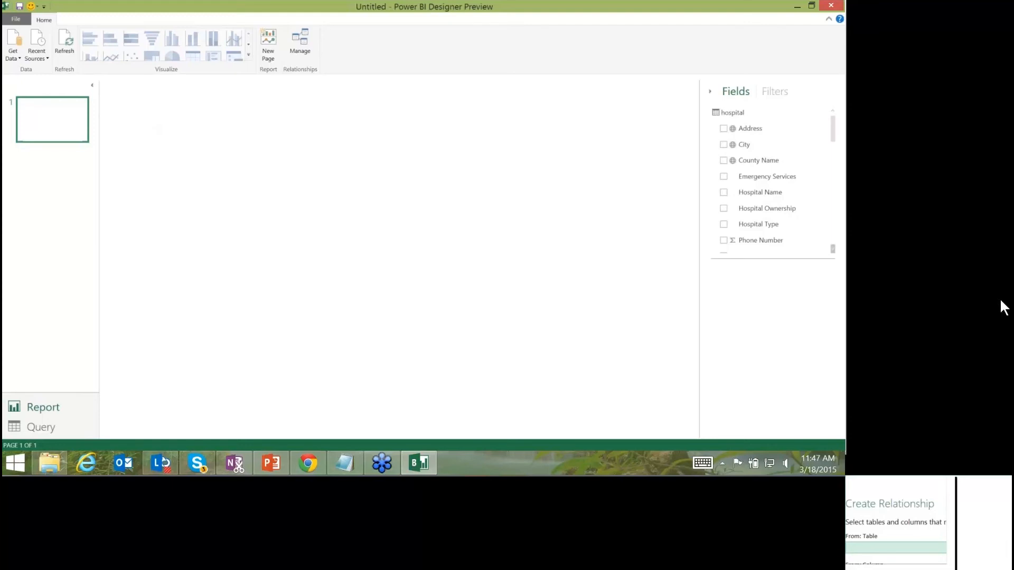
# Add a slicer on the hospital table's County Name field and shorten it to show four rows.
pyautogui.scroll(-1, 927, 247)
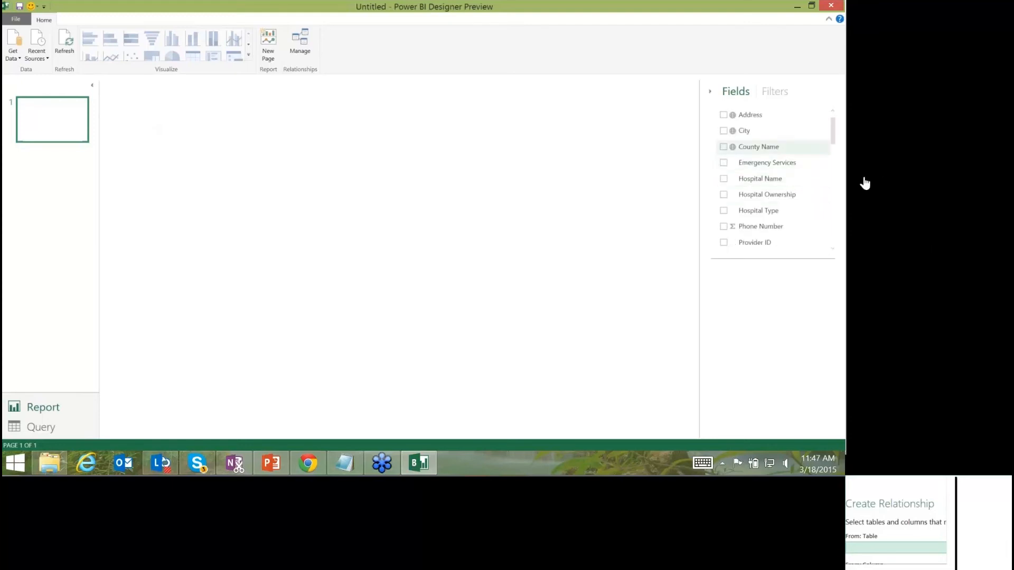
pyautogui.click(759, 146)
pyautogui.click(822, 226)
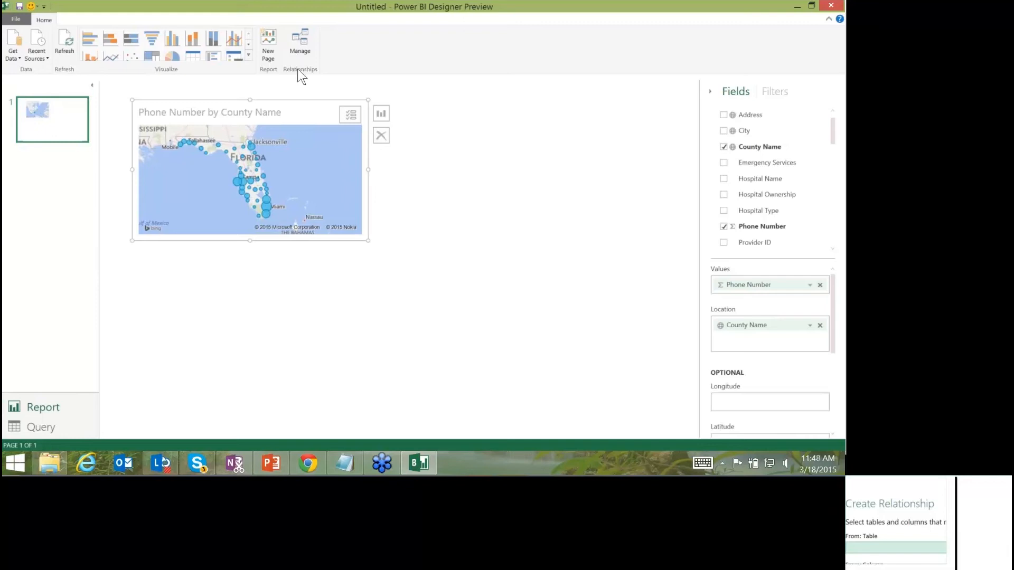
pyautogui.click(248, 55)
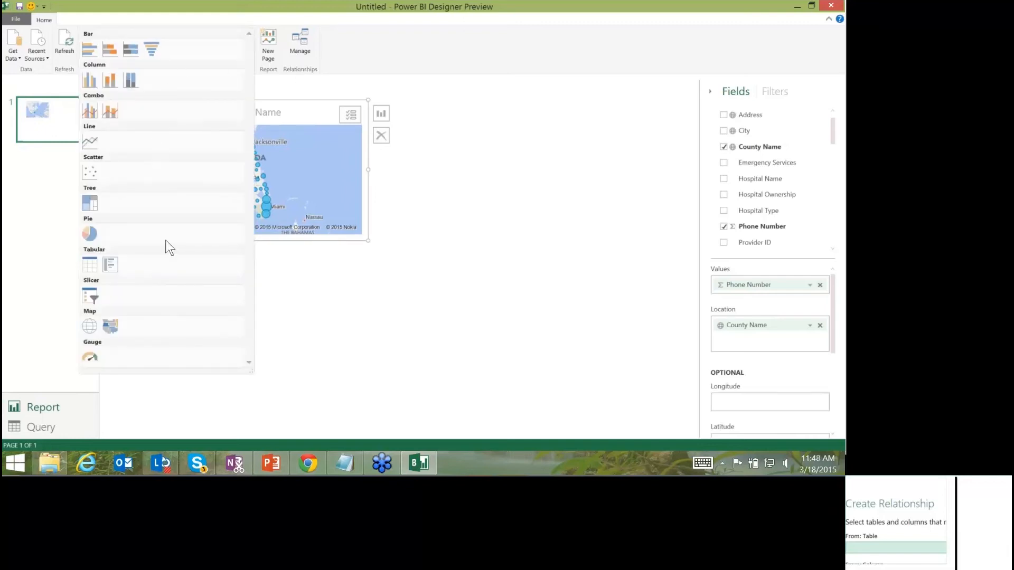
pyautogui.click(111, 351)
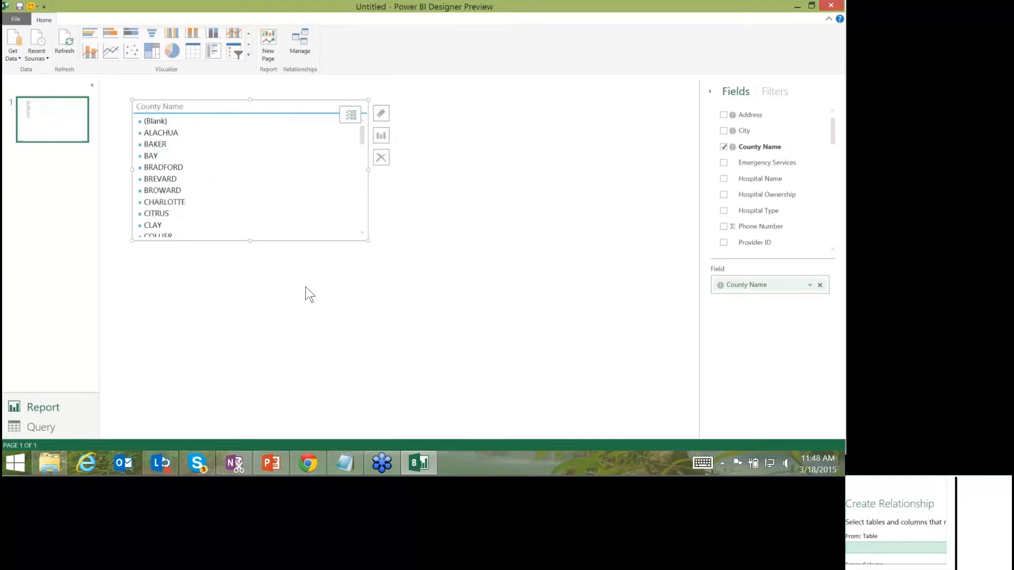
pyautogui.moveTo(299, 246); pyautogui.dragTo(300, 197)
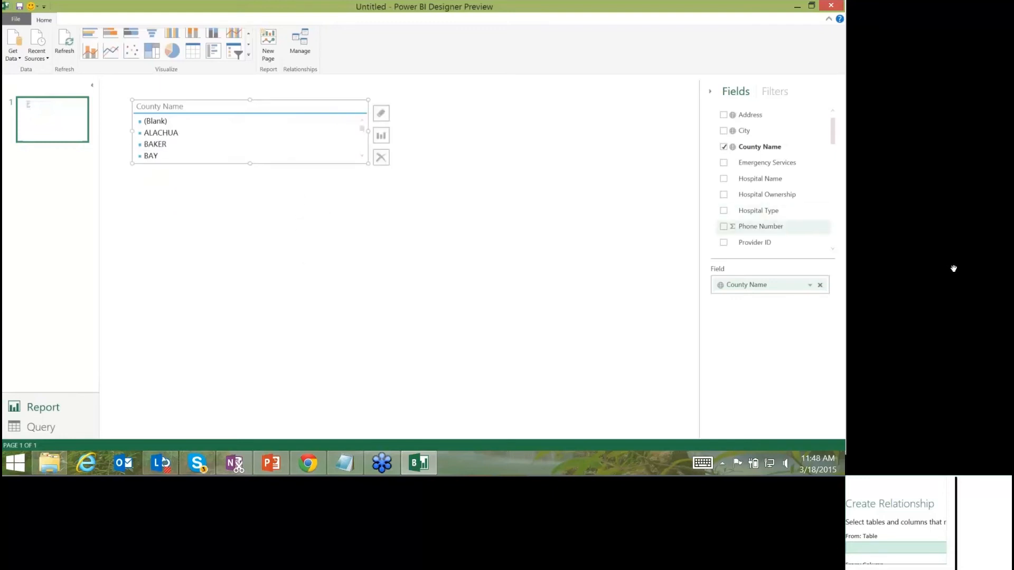
# Add a column chart of Avg Spending Per Episode (State) by Claim Type from the Claims table, removing Provider Number from its values.
pyautogui.scroll(-3, 771, 184)
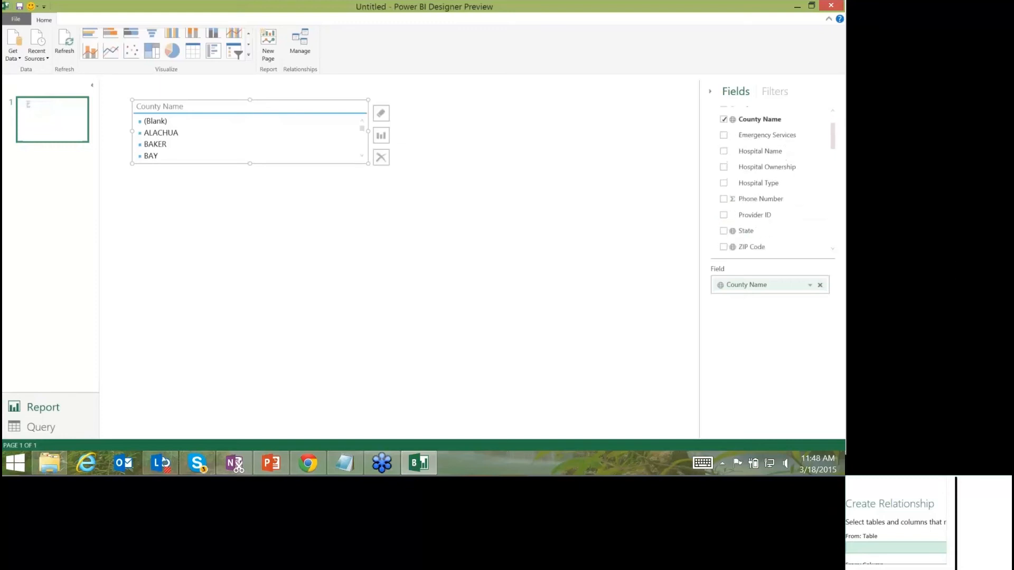
pyautogui.scroll(3, 771, 211)
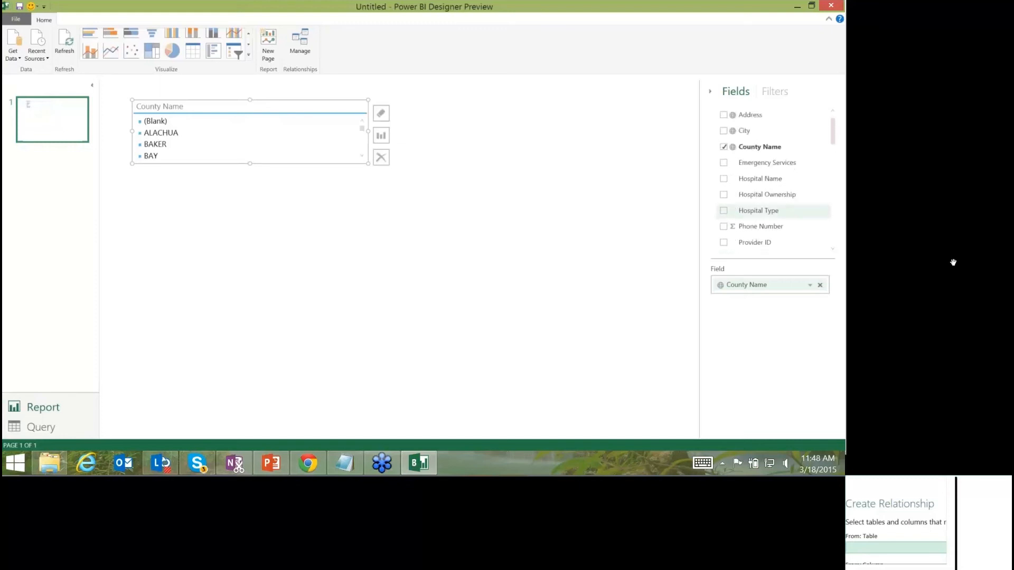
pyautogui.scroll(-5, 771, 211)
pyautogui.scroll(-3, 771, 169)
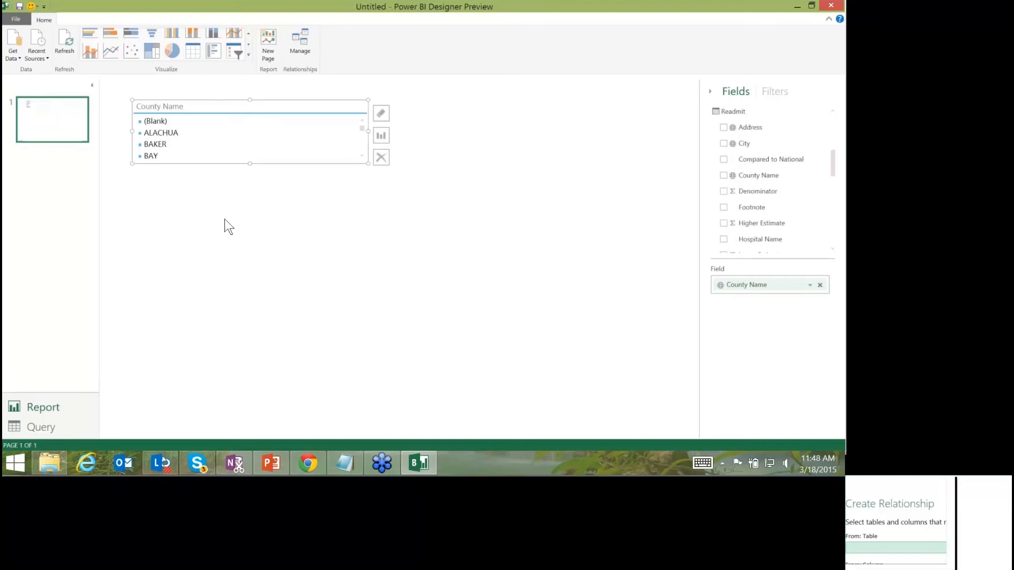
pyautogui.click(301, 244)
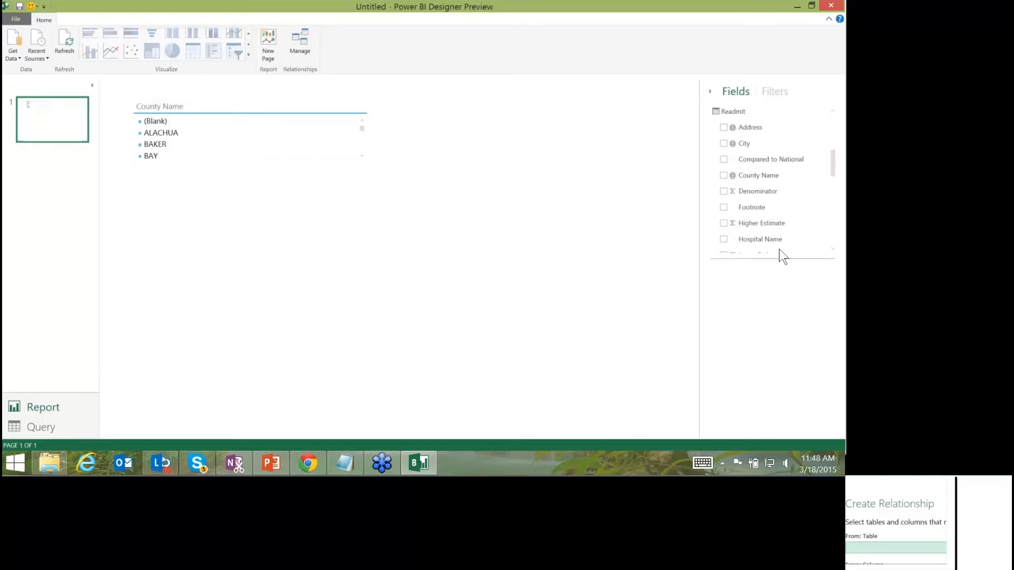
pyautogui.scroll(-4, 771, 179)
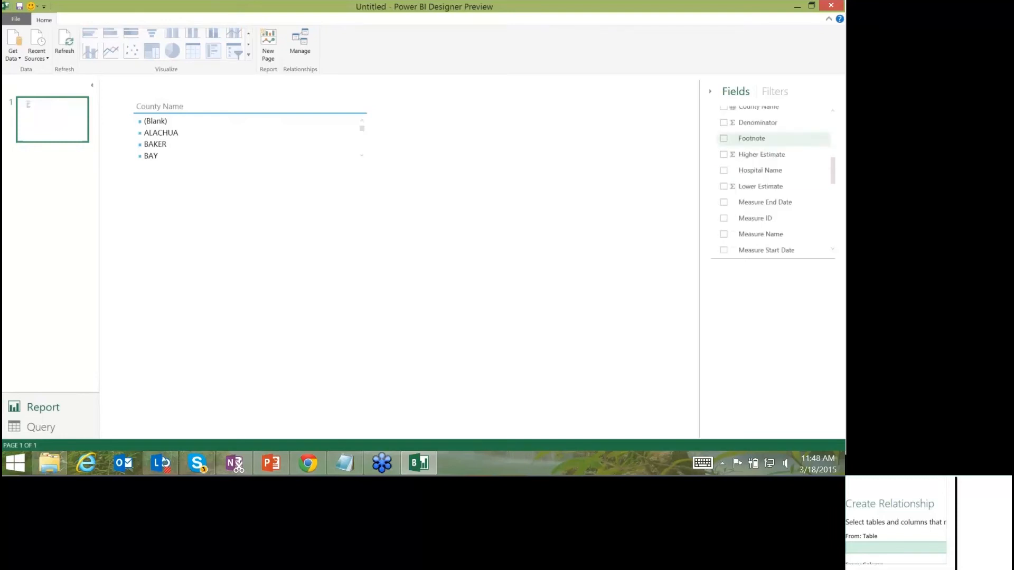
pyautogui.scroll(-6, 771, 179)
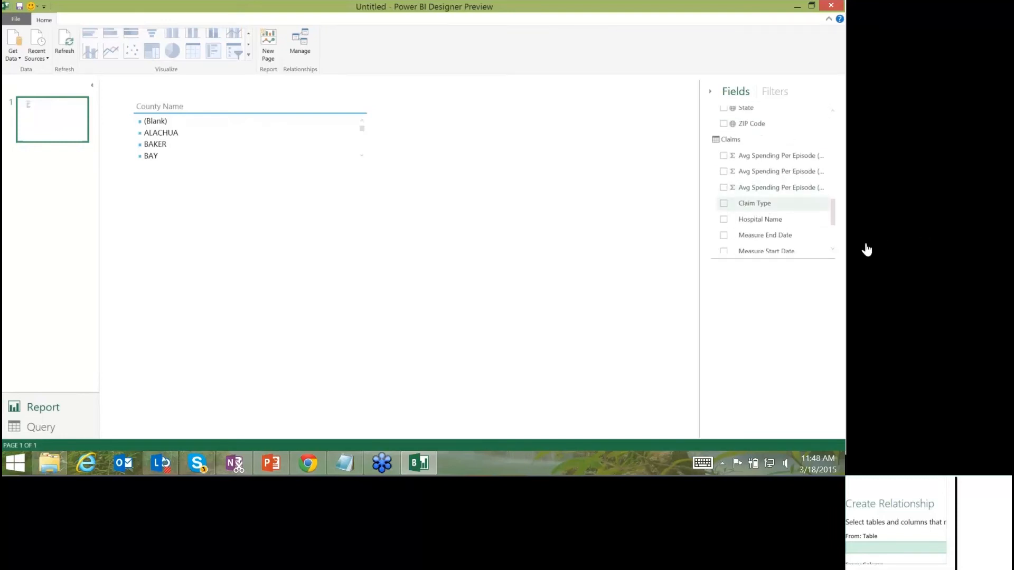
pyautogui.click(723, 204)
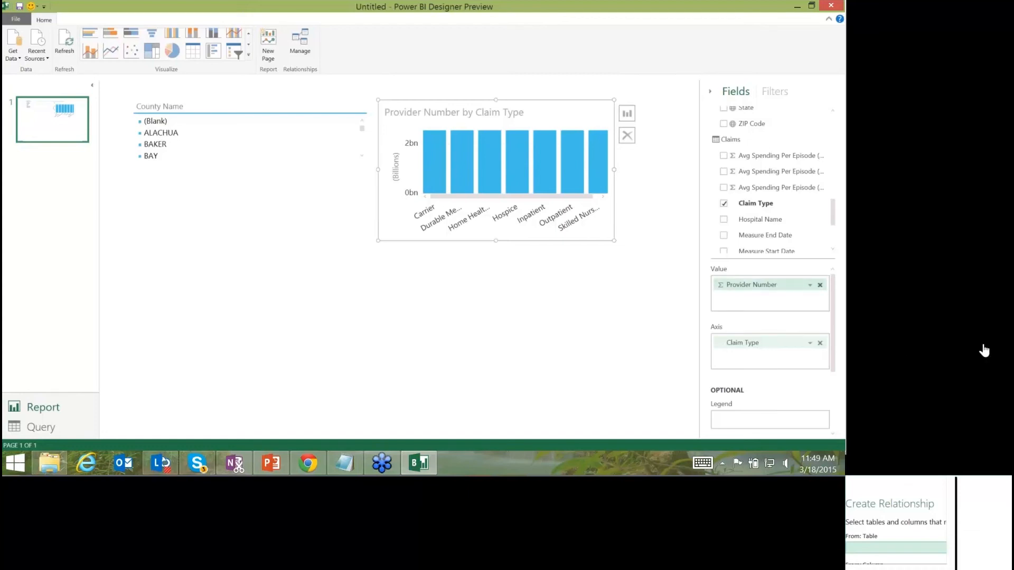
pyautogui.click(819, 285)
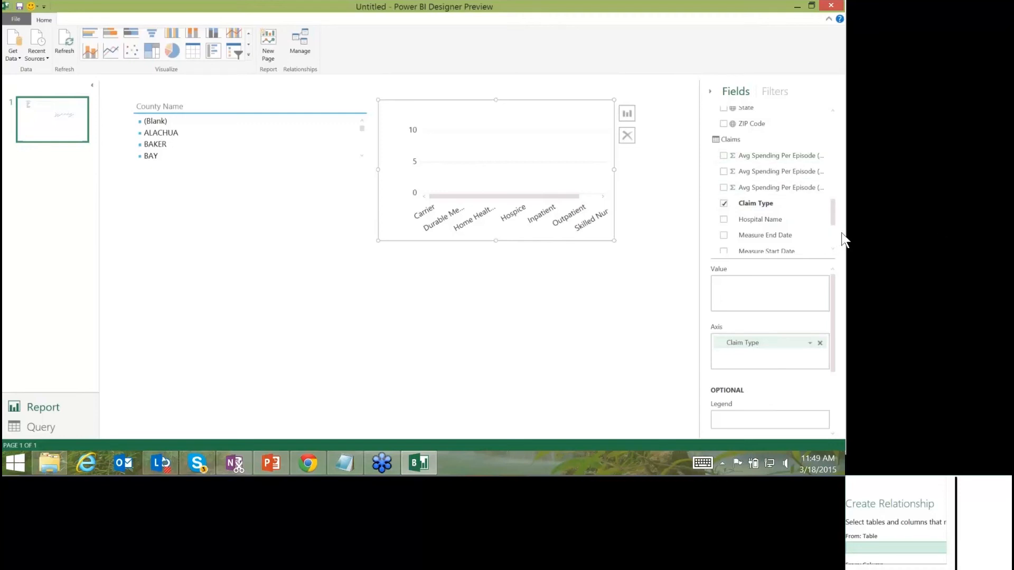
pyautogui.click(723, 188)
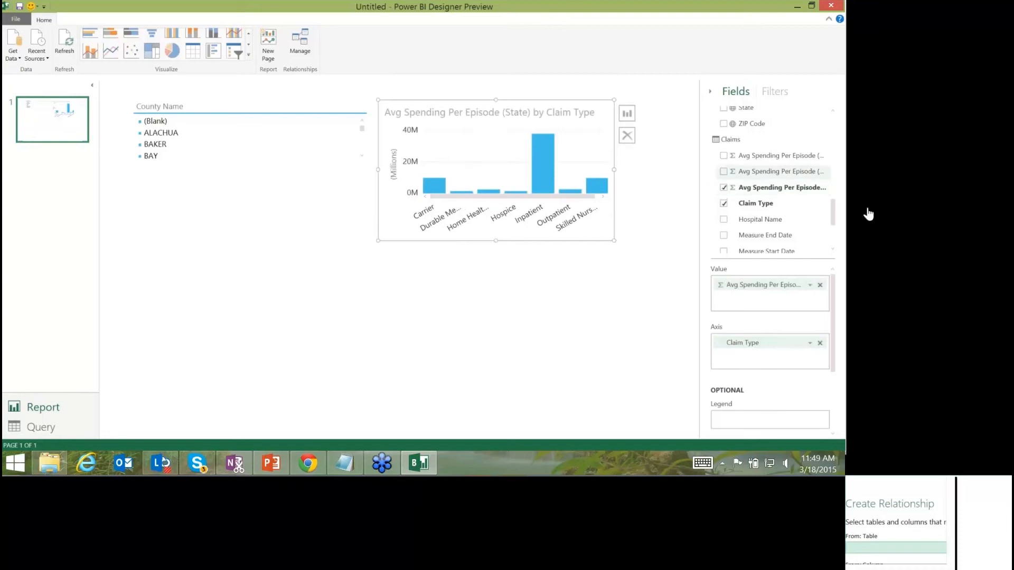
# Switch the claim type chart's value to Avg Spending Per Episode (Hospital) and turn the widened chart into a treemap.
pyautogui.click(723, 171)
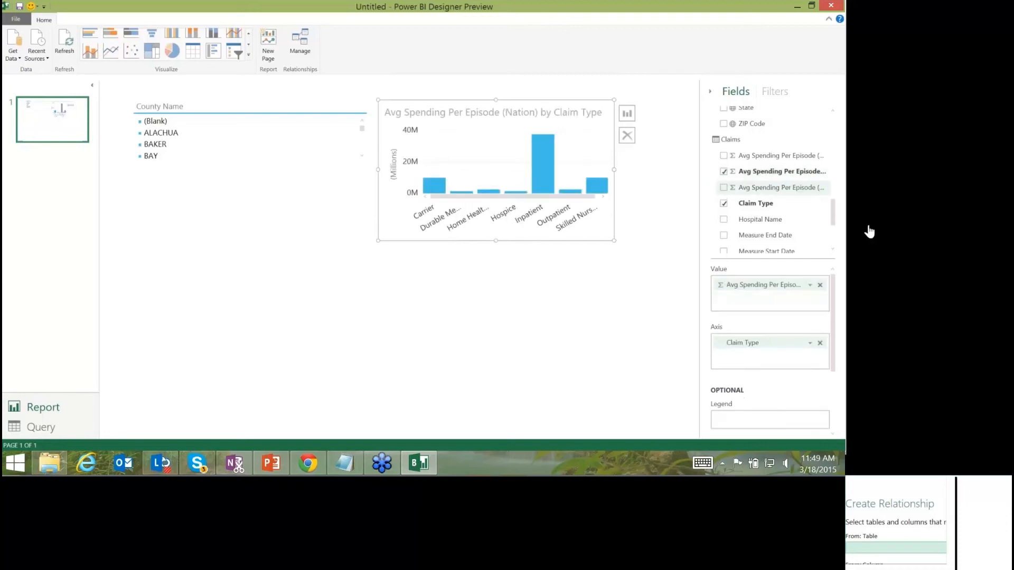
pyautogui.click(723, 155)
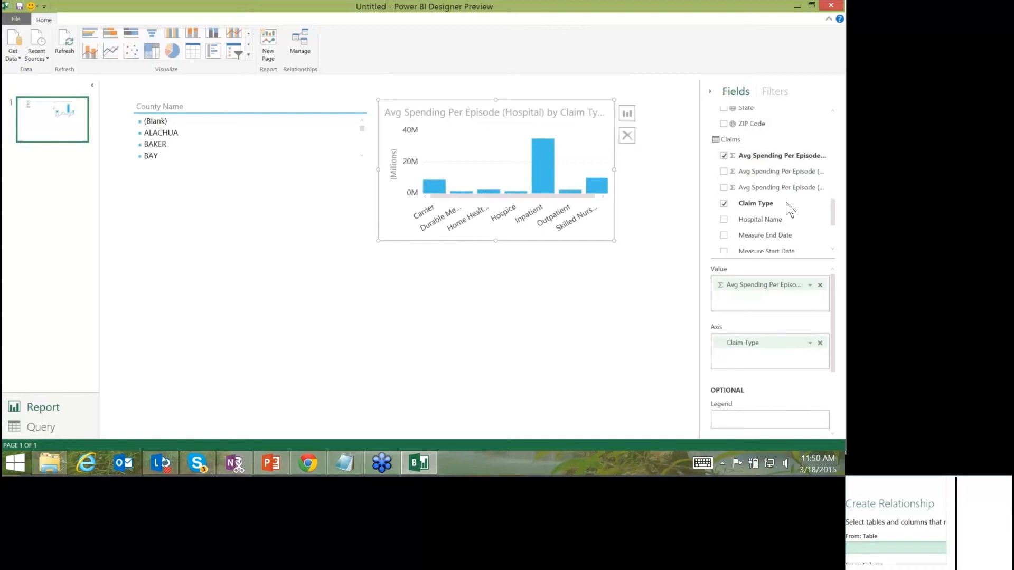
pyautogui.moveTo(614, 240); pyautogui.dragTo(661, 240)
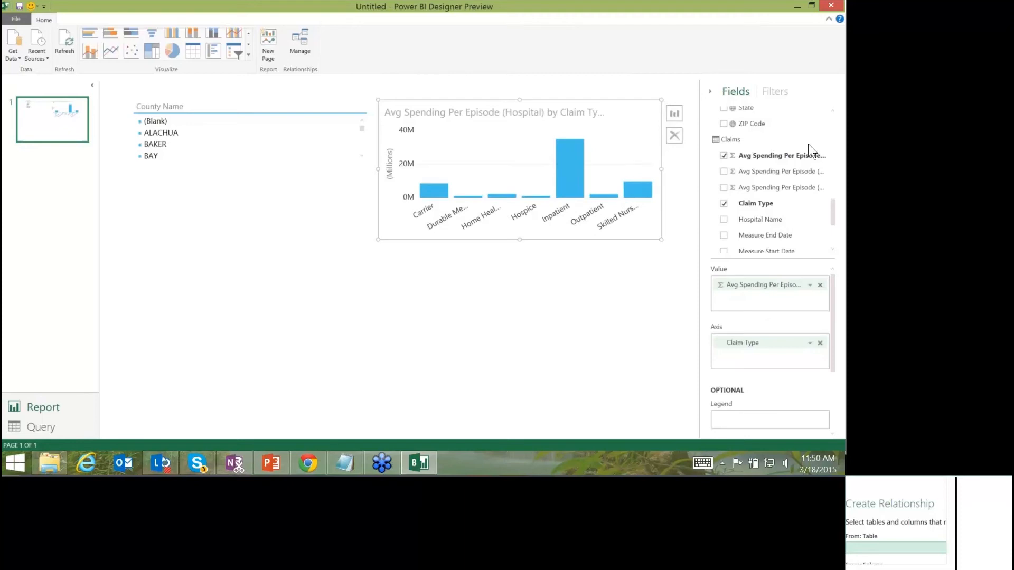
pyautogui.click(674, 113)
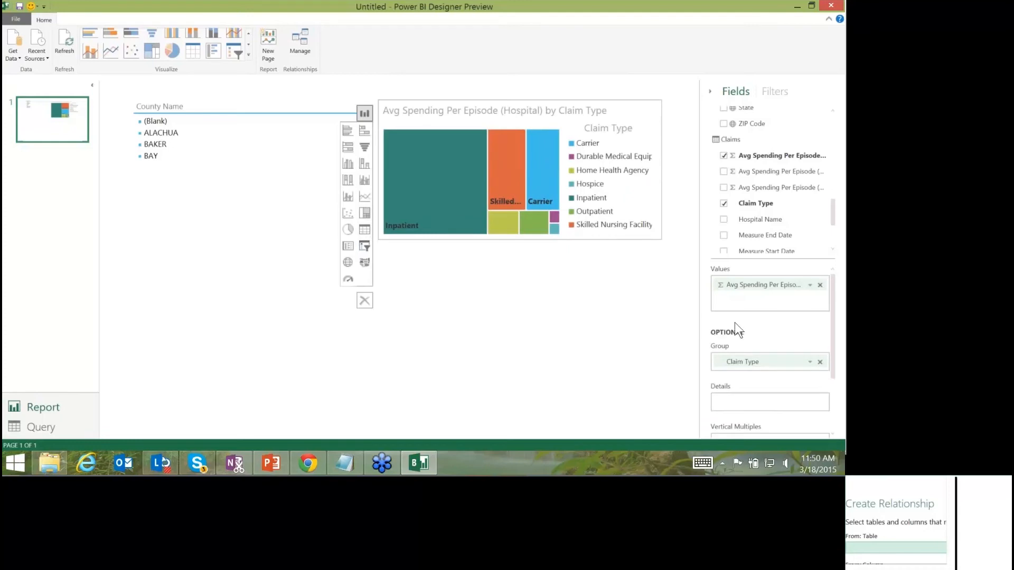
pyautogui.press('Escape')
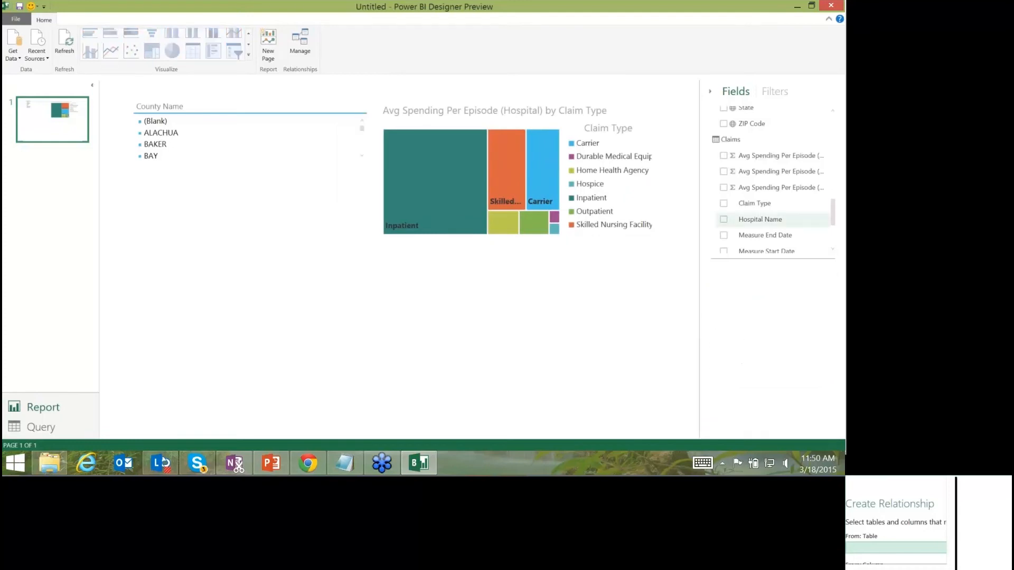
# Start a new column chart with the hospital table's Hospital Name and Phone Number fields.
pyautogui.scroll(5, 916, 215)
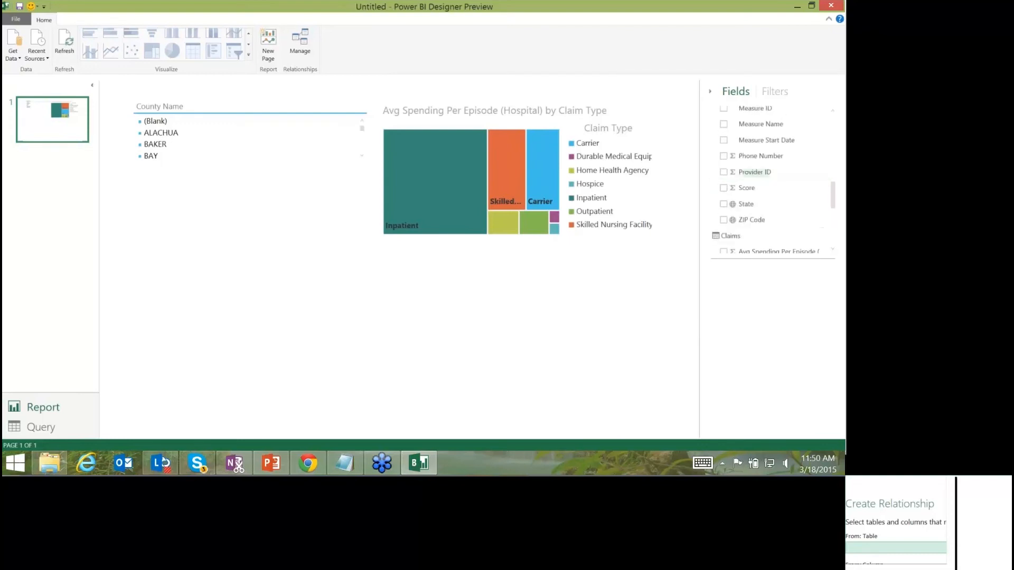
pyautogui.scroll(5, 919, 217)
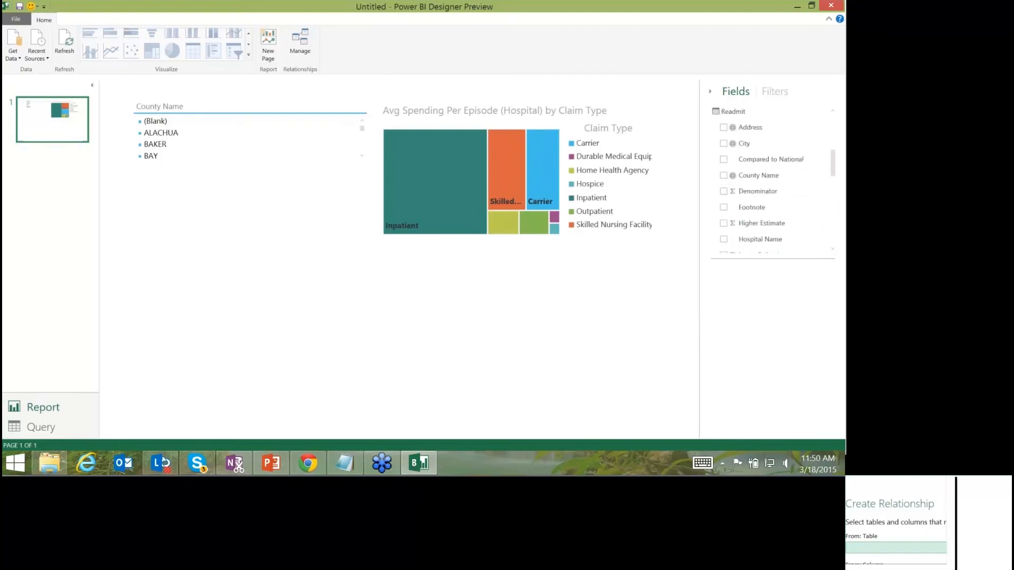
pyautogui.scroll(5, 920, 217)
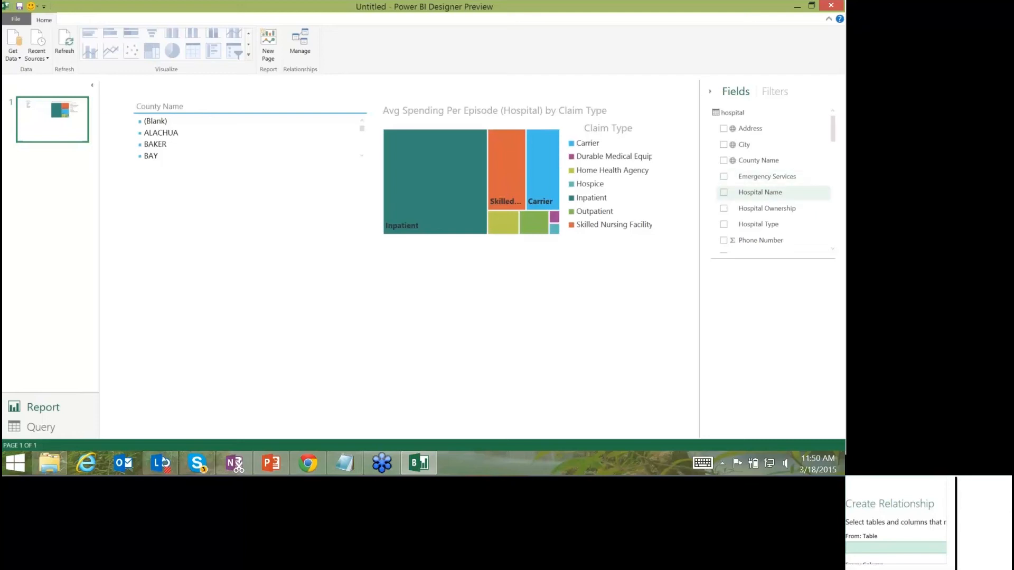
pyautogui.click(871, 239)
pyautogui.click(871, 239)
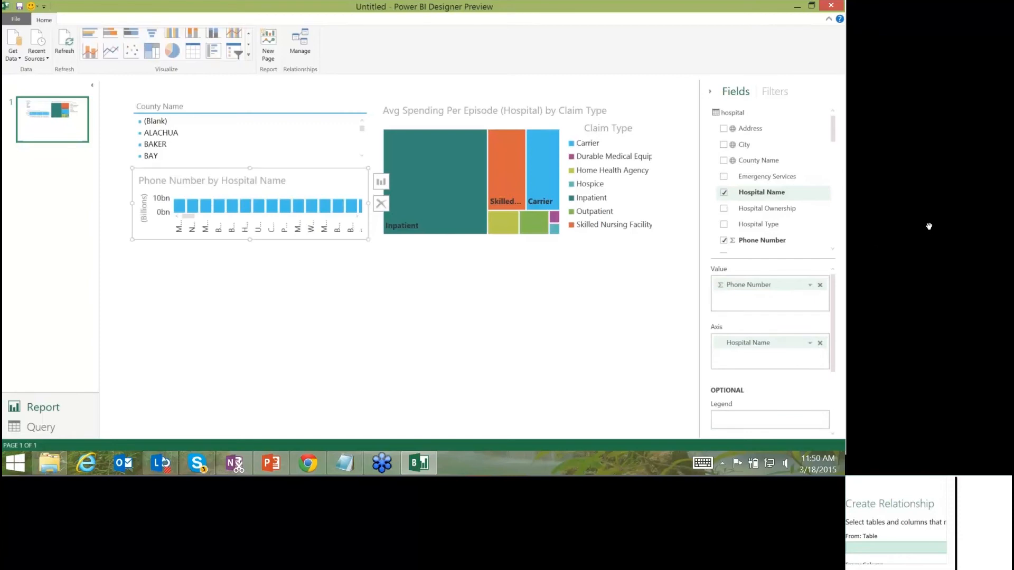
# Add the Claims table's Avg Spending Per Episode (Hospital) and (Nation) fields to the Hospital Name chart's values.
pyautogui.scroll(-3, 929, 226)
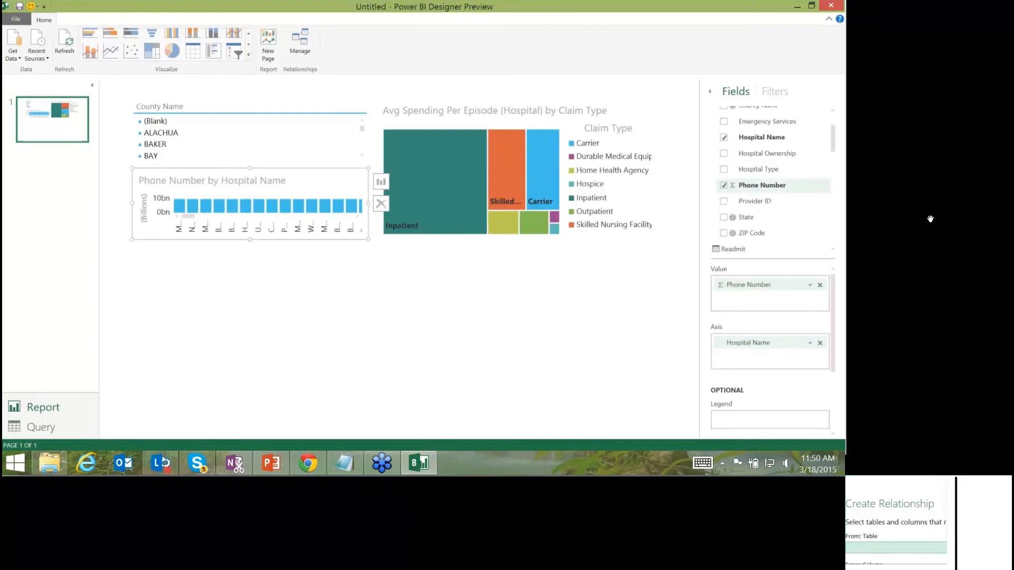
pyautogui.scroll(-5, 771, 177)
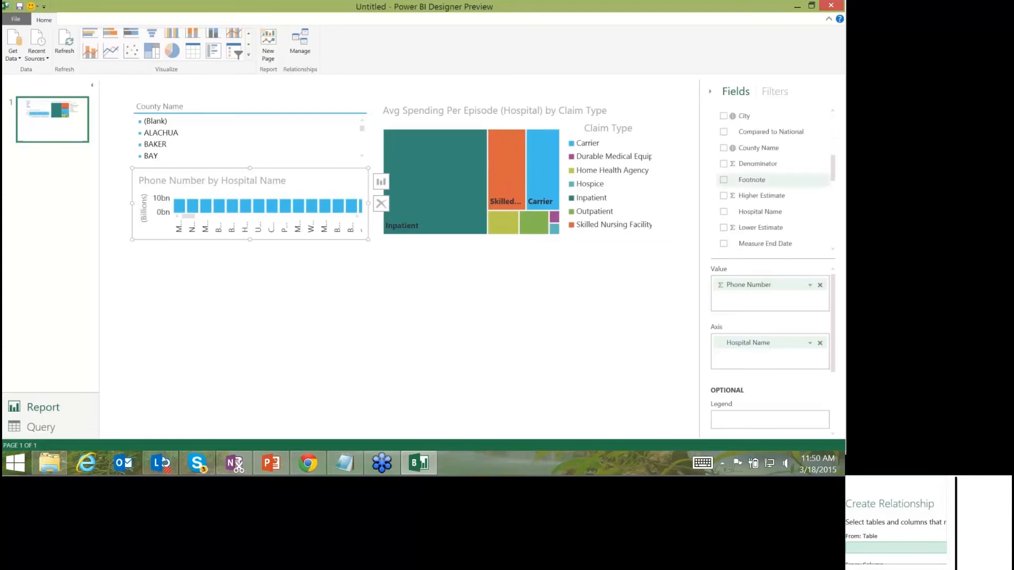
pyautogui.scroll(-5, 771, 177)
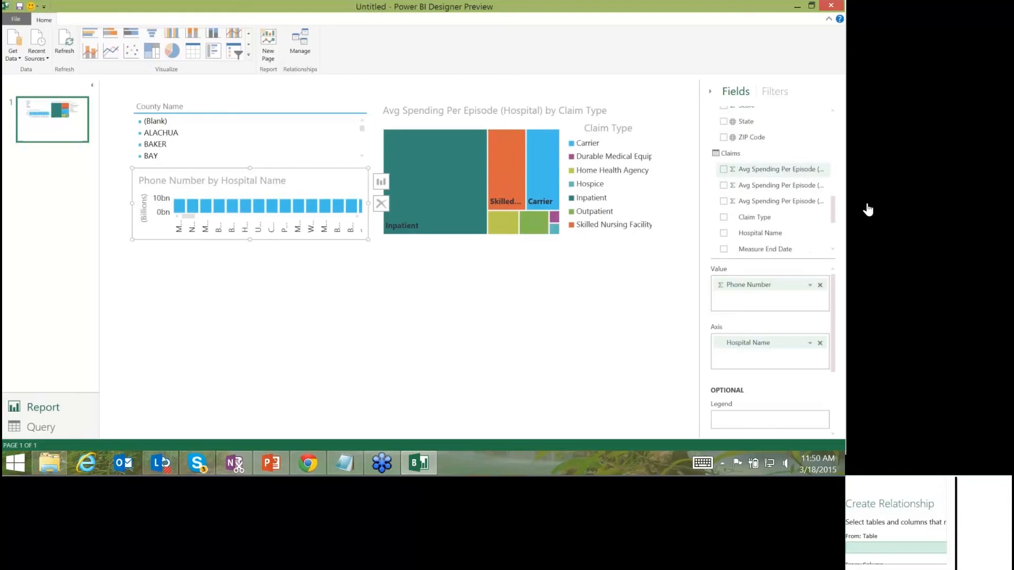
pyautogui.click(723, 169)
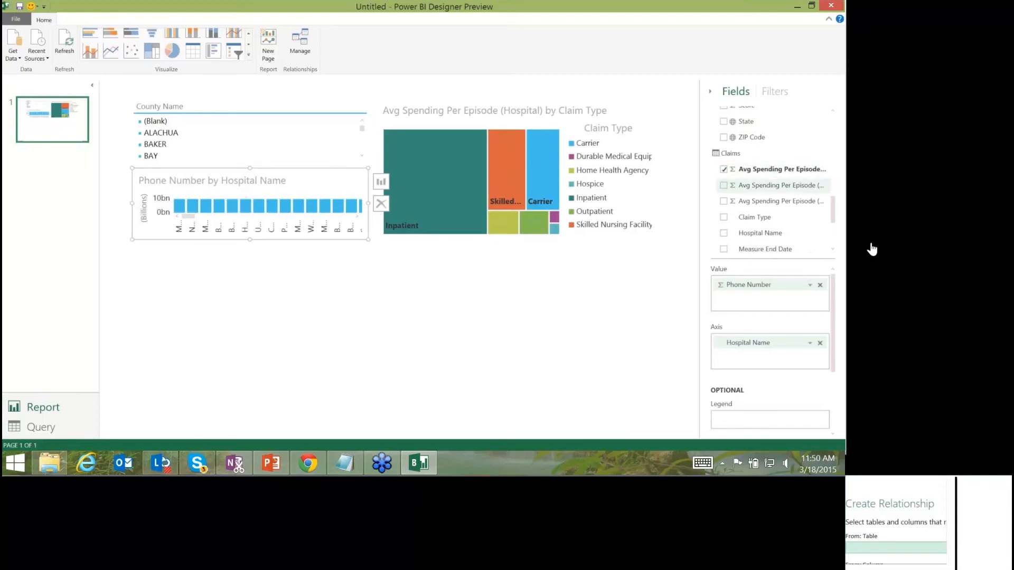
pyautogui.click(724, 184)
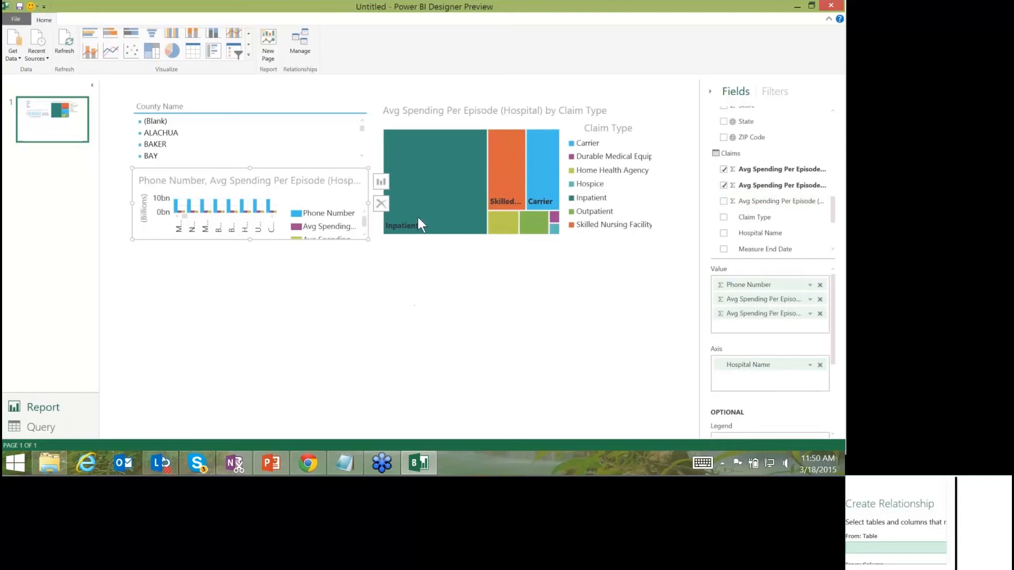
# Enlarge the Hospital Name chart across the page's lower half and replace Phone Number with Avg Spending Per Episode (State) in its values.
pyautogui.moveTo(224, 197); pyautogui.dragTo(238, 248)
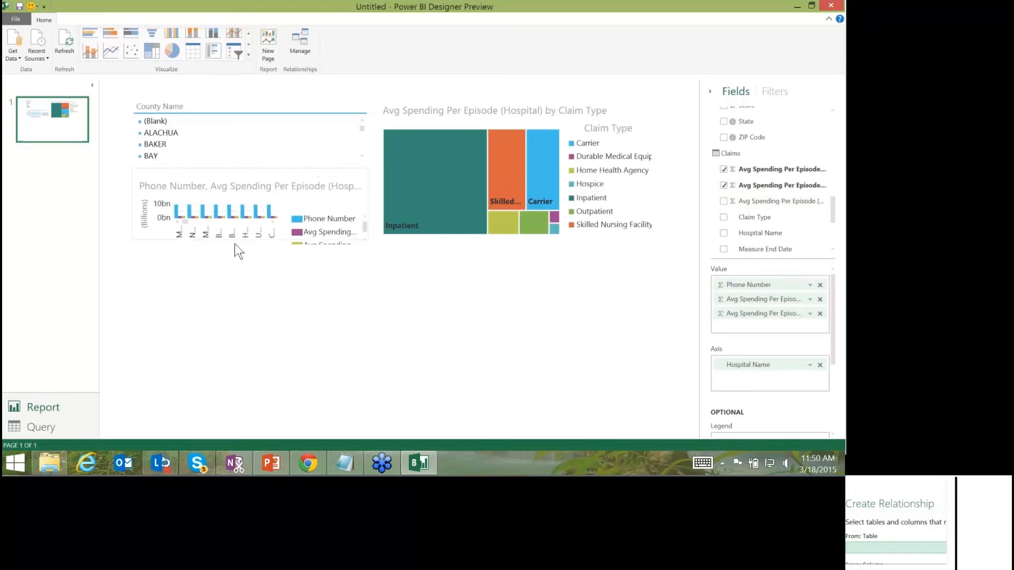
pyautogui.moveTo(231, 283); pyautogui.dragTo(235, 298)
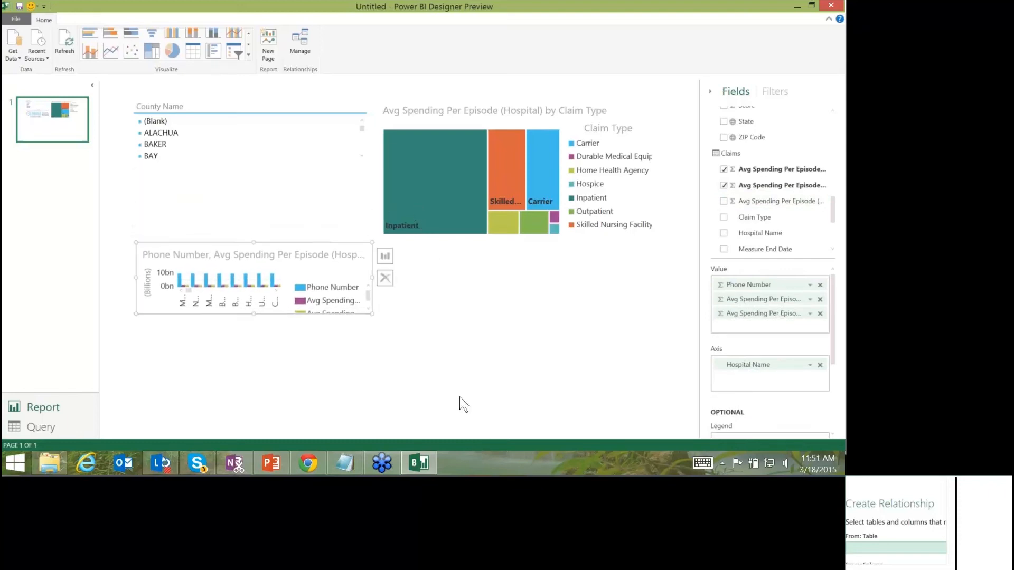
pyautogui.moveTo(444, 375); pyautogui.dragTo(819, 520)
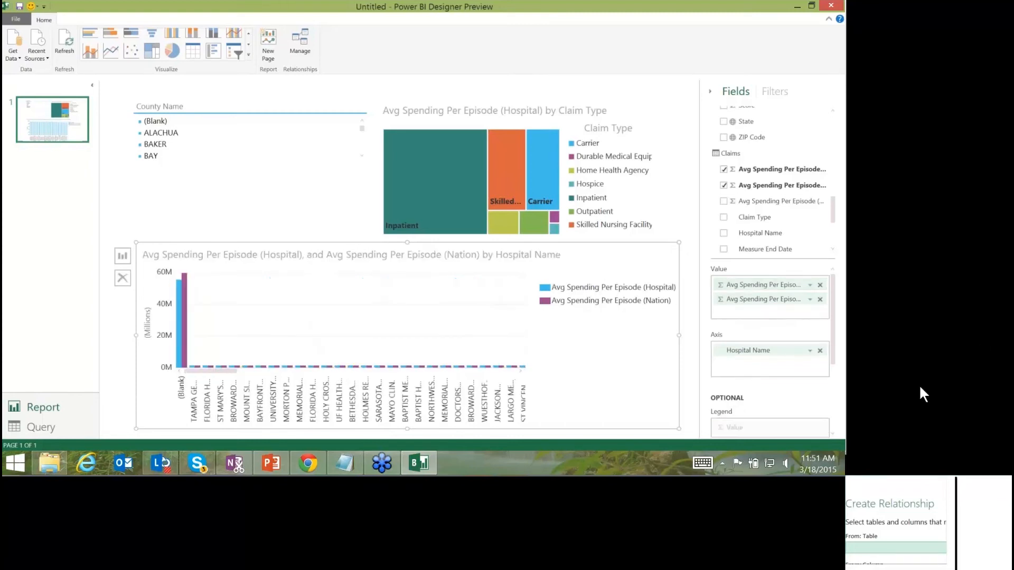
pyautogui.click(724, 201)
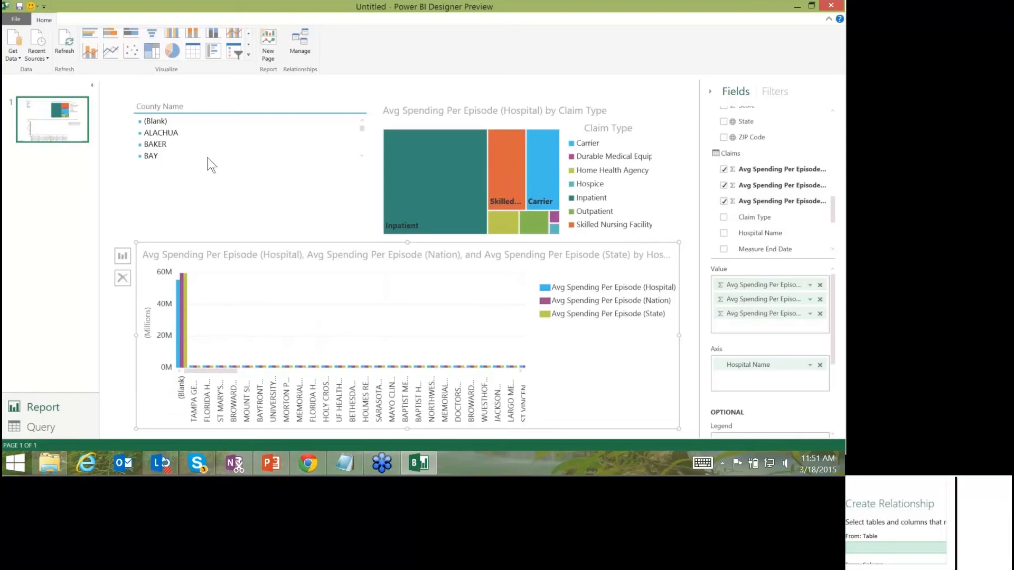
# Filter the report page to ALACHUA county, then lengthen the County Name slicer and switch the filter to DUVAL.
pyautogui.click(161, 133)
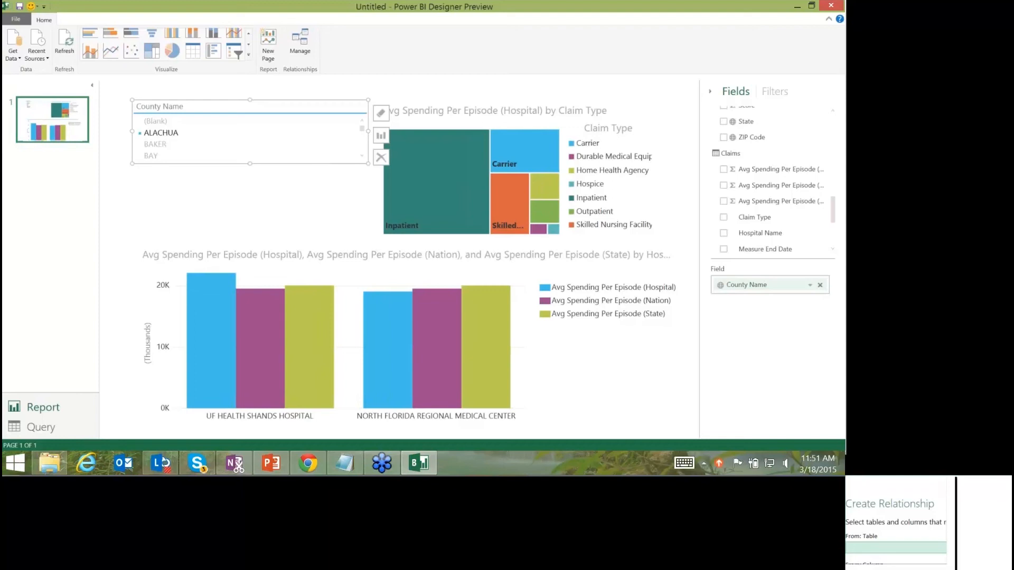
pyautogui.moveTo(306, 167); pyautogui.dragTo(303, 261)
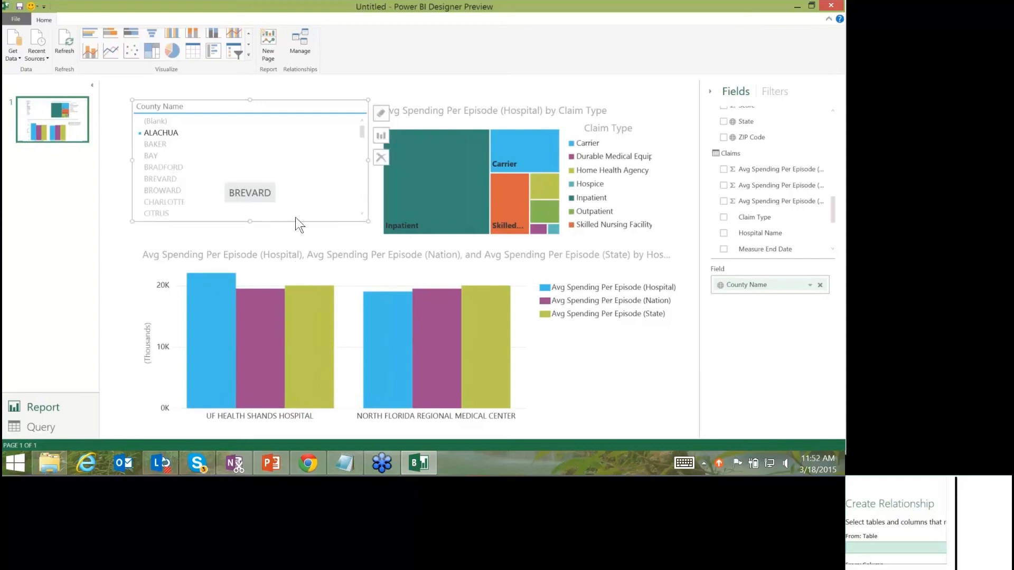
pyautogui.scroll(-4, 211, 233)
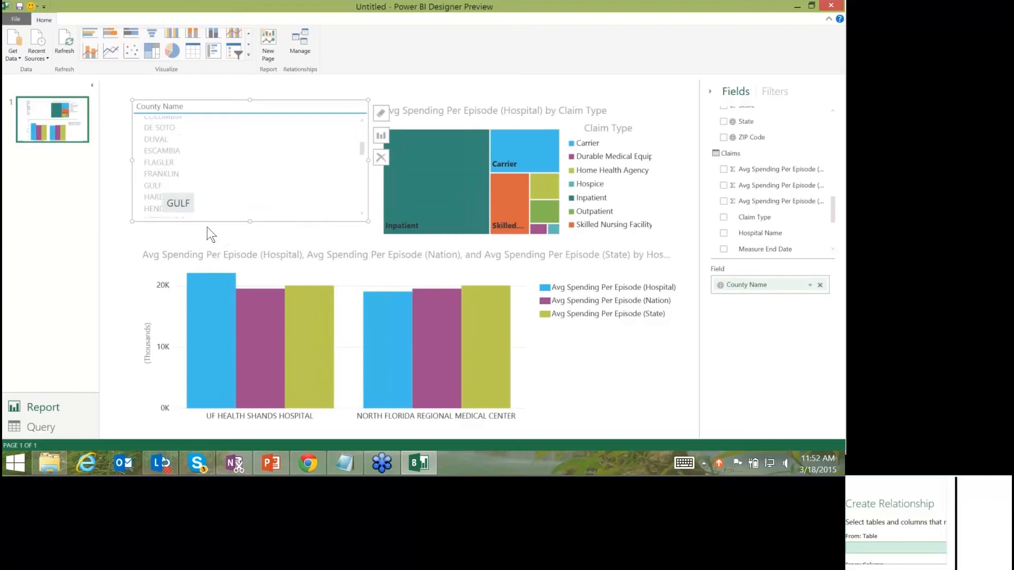
pyautogui.click(190, 168)
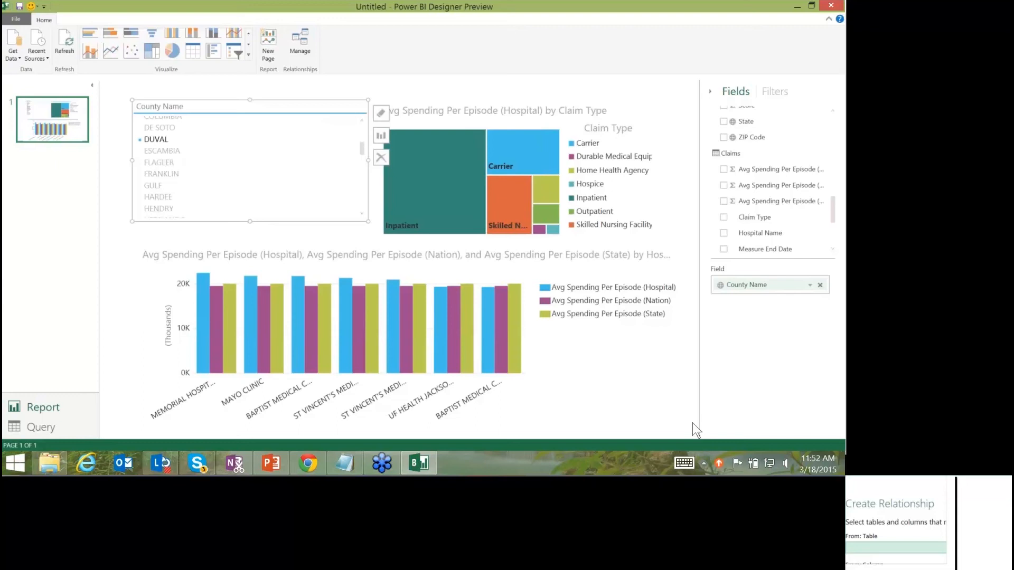
# Add a second report page and place a slicer on the hospital table's County Name, leaving out Phone Number.
pyautogui.click(65, 209)
pyautogui.press('Return')
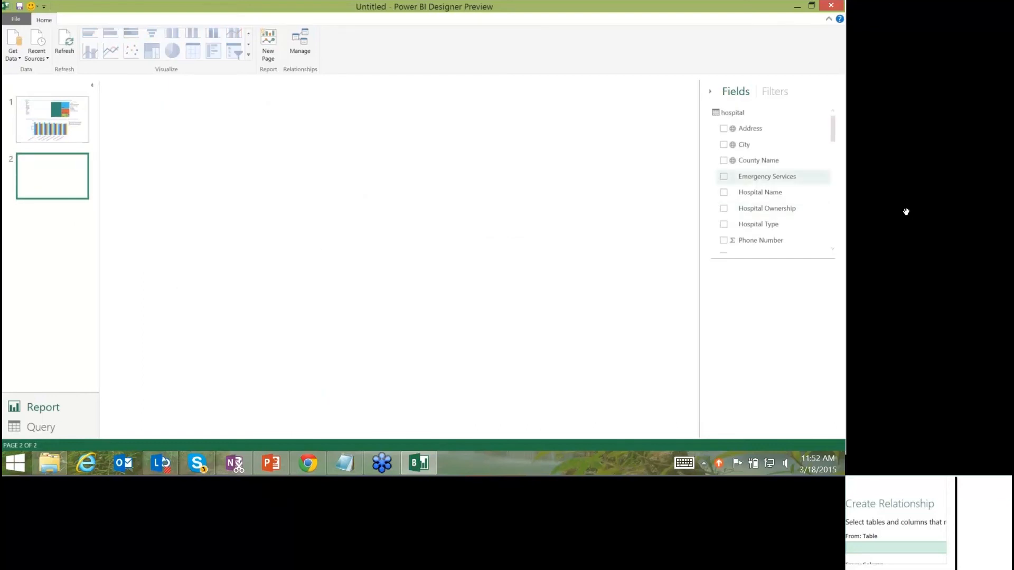
pyautogui.click(723, 160)
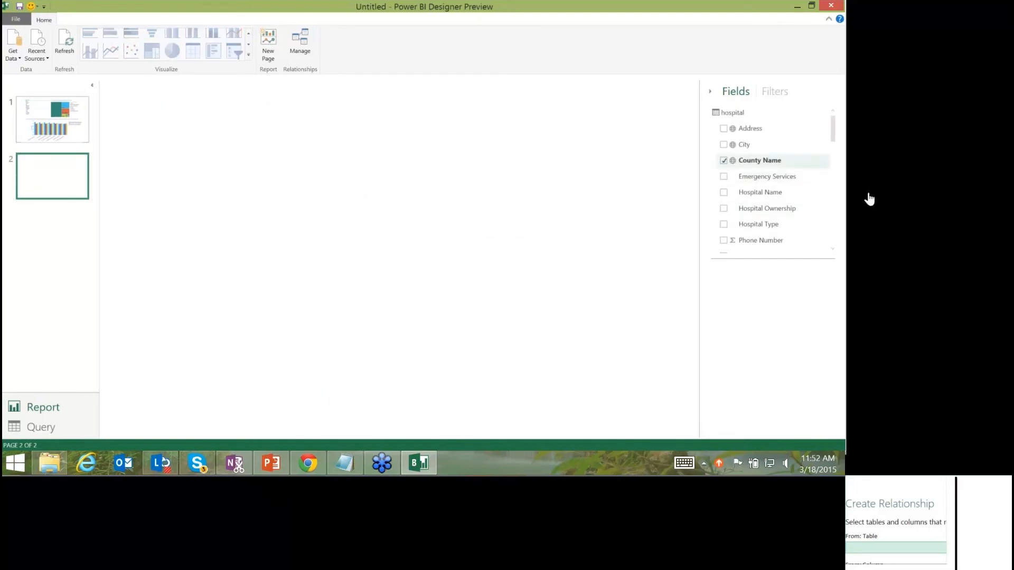
pyautogui.click(724, 240)
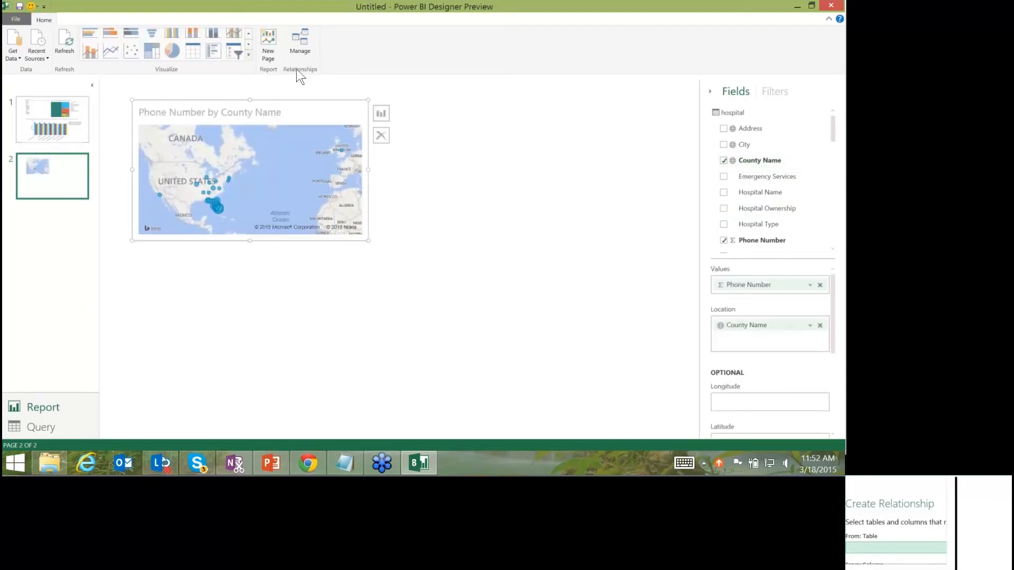
pyautogui.click(248, 54)
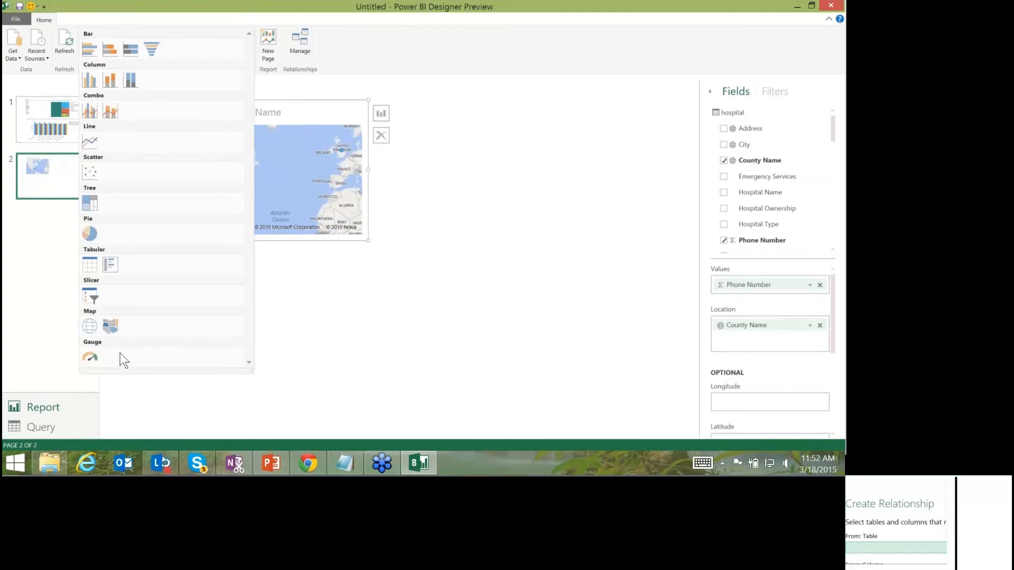
pyautogui.click(202, 342)
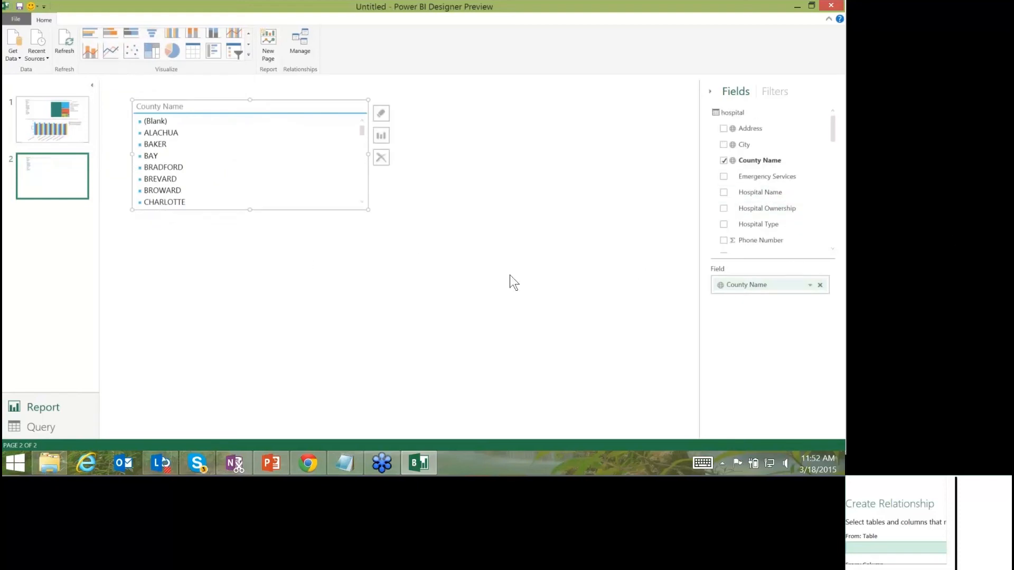
pyautogui.click(587, 276)
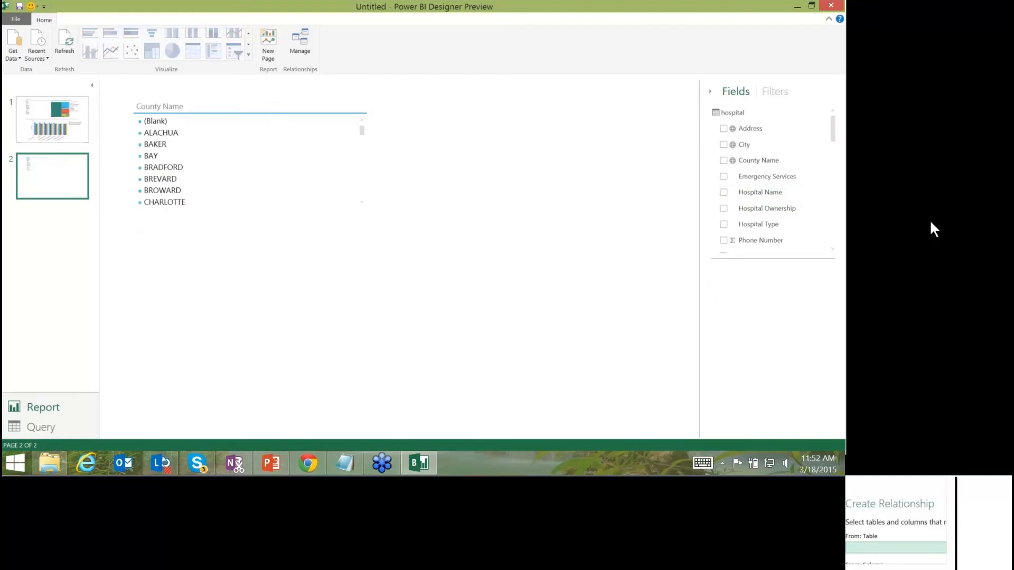
# Add a slicer on the Readmit table's Hospital Name beside the county slicer, removing Provider ID from its values.
pyautogui.scroll(-3, 770, 178)
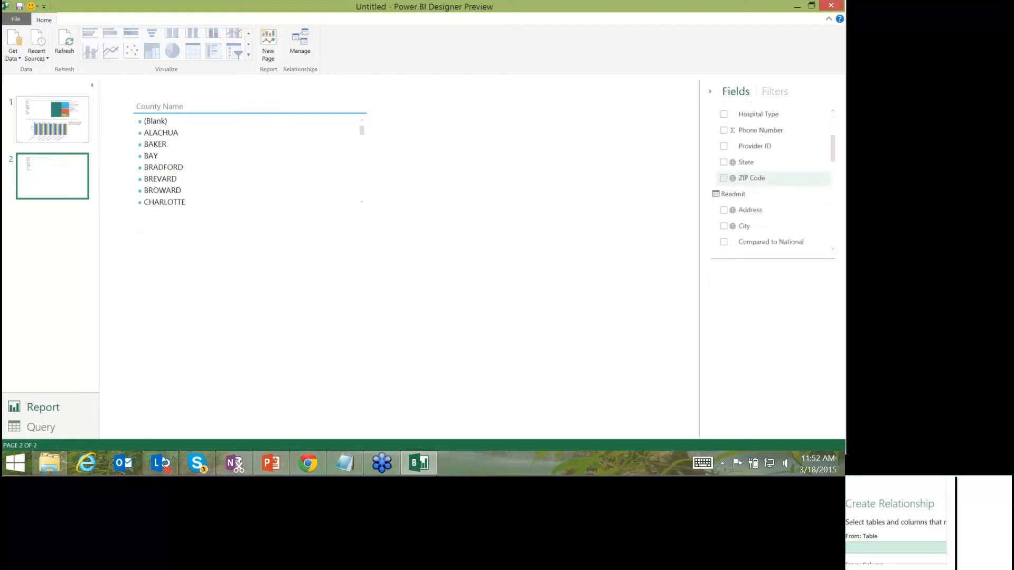
pyautogui.scroll(-3, 771, 174)
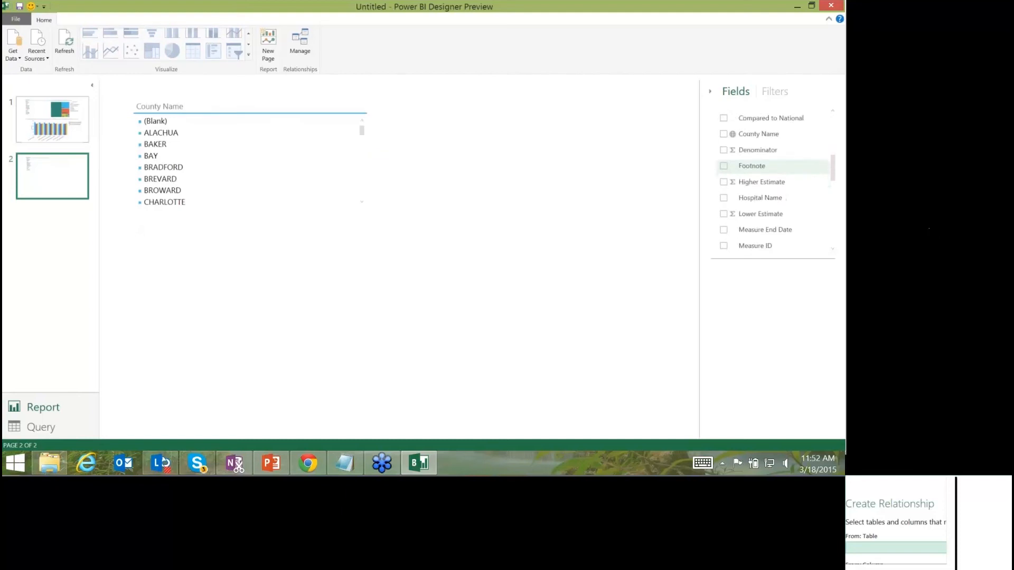
pyautogui.scroll(-2, 771, 174)
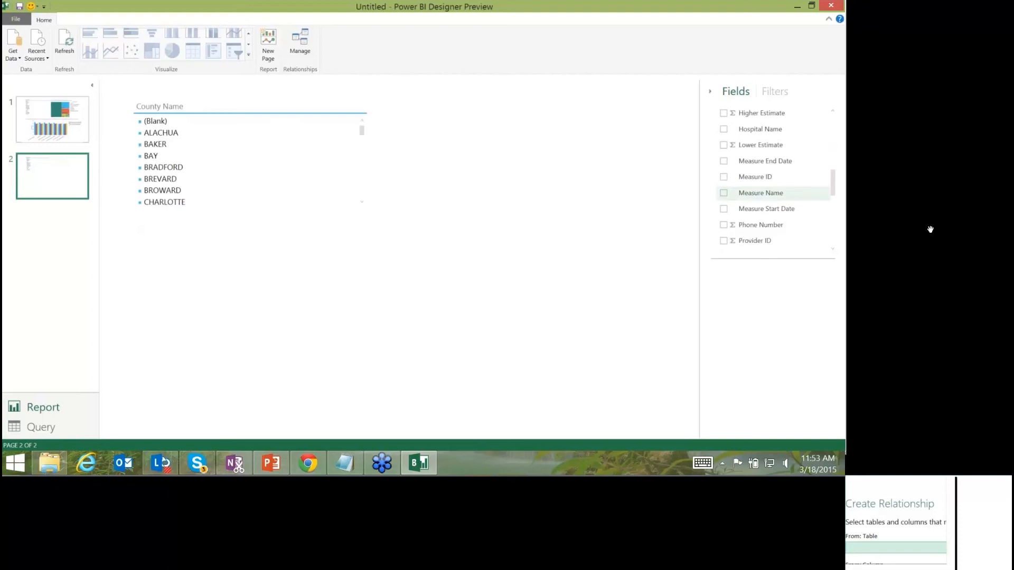
pyautogui.scroll(1, 774, 191)
pyautogui.click(724, 198)
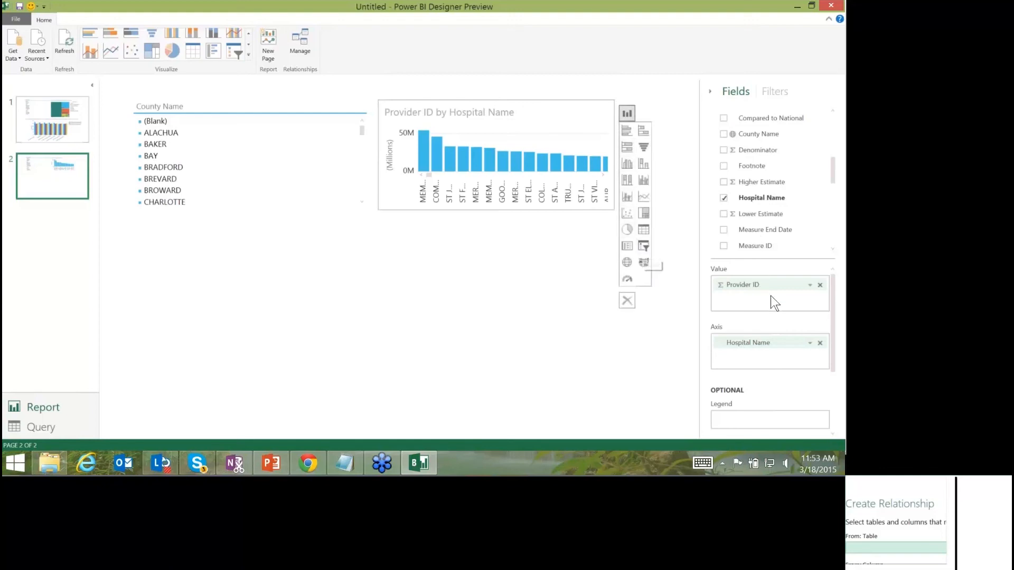
pyautogui.click(819, 286)
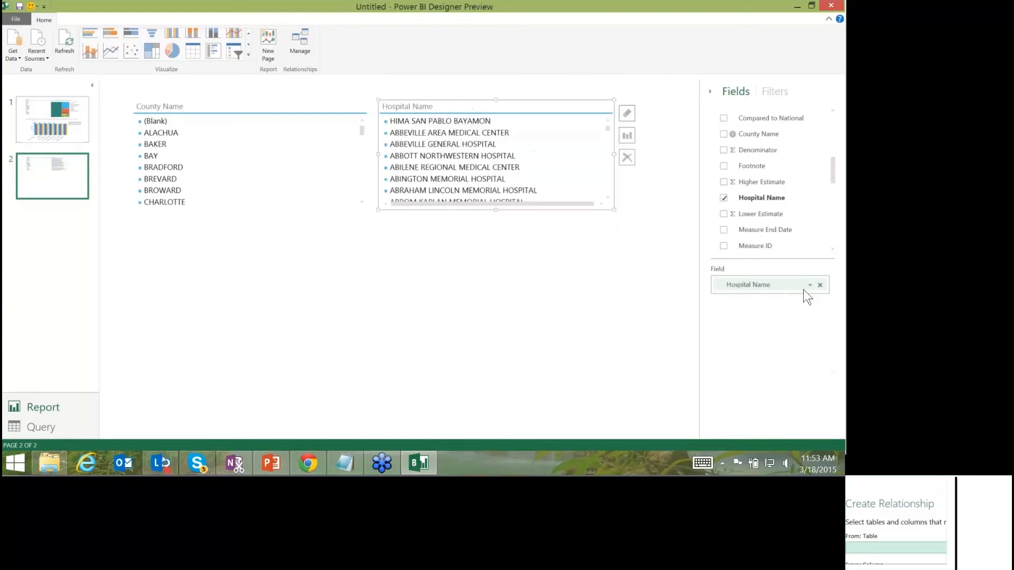
pyautogui.click(667, 379)
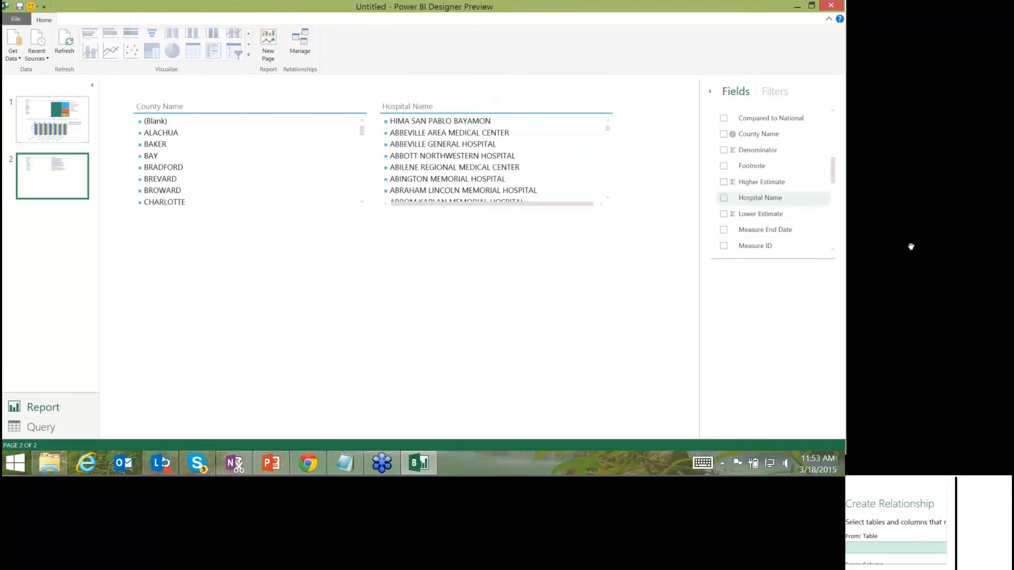
# Add a slicer on the Readmit table's Compared to National beneath the county slicer and shorten it to fit its list.
pyautogui.scroll(3, 771, 179)
pyautogui.scroll(3, 756, 204)
pyautogui.scroll(-3, 756, 204)
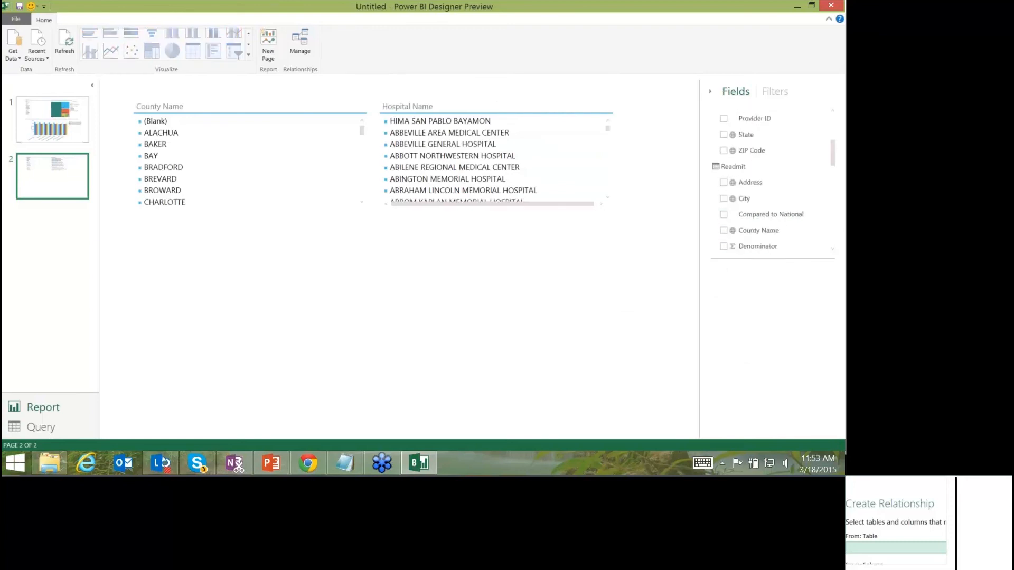
pyautogui.click(729, 187)
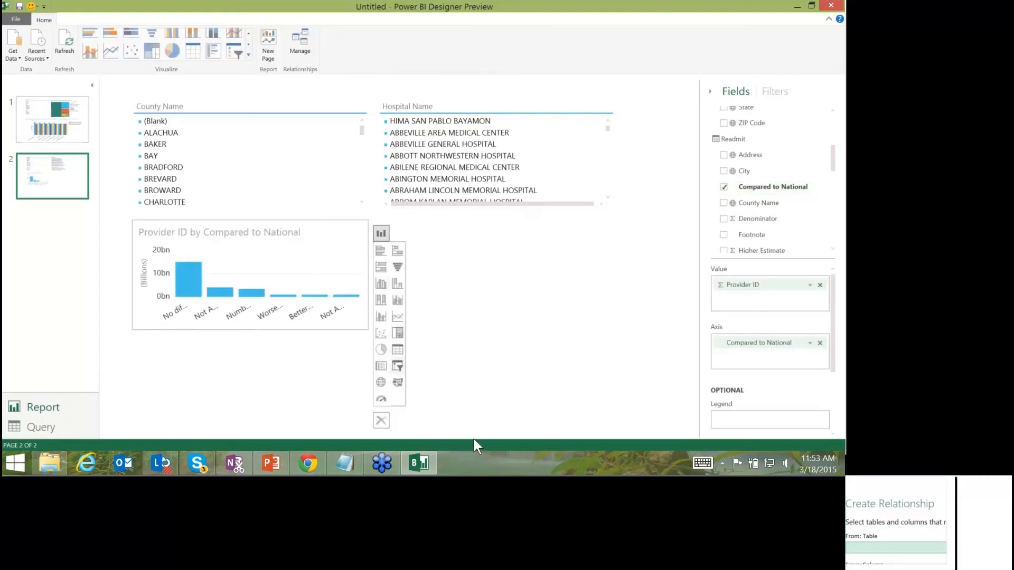
pyautogui.click(397, 366)
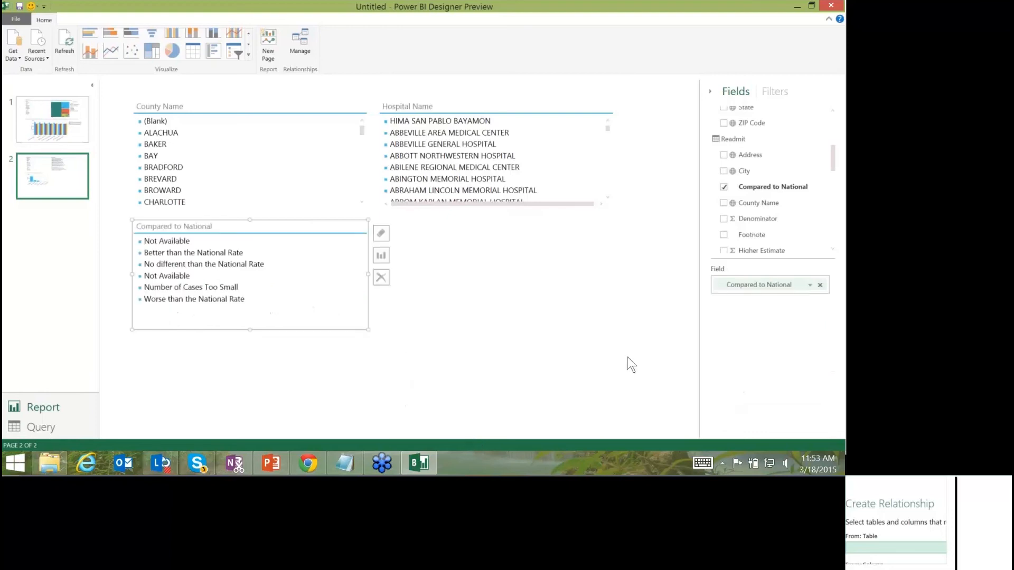
pyautogui.moveTo(306, 385); pyautogui.dragTo(546, 363)
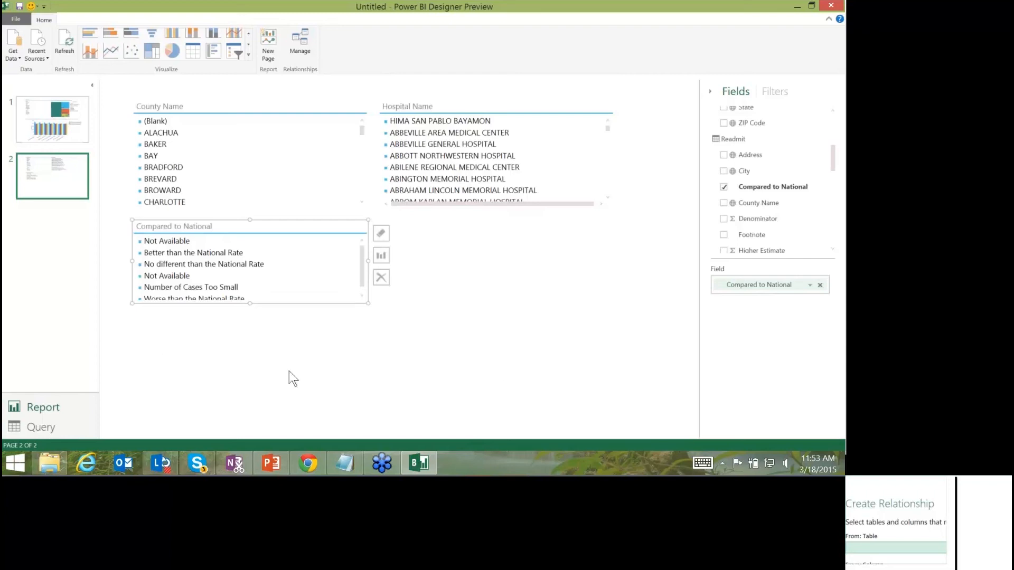
pyautogui.moveTo(296, 369); pyautogui.dragTo(300, 372)
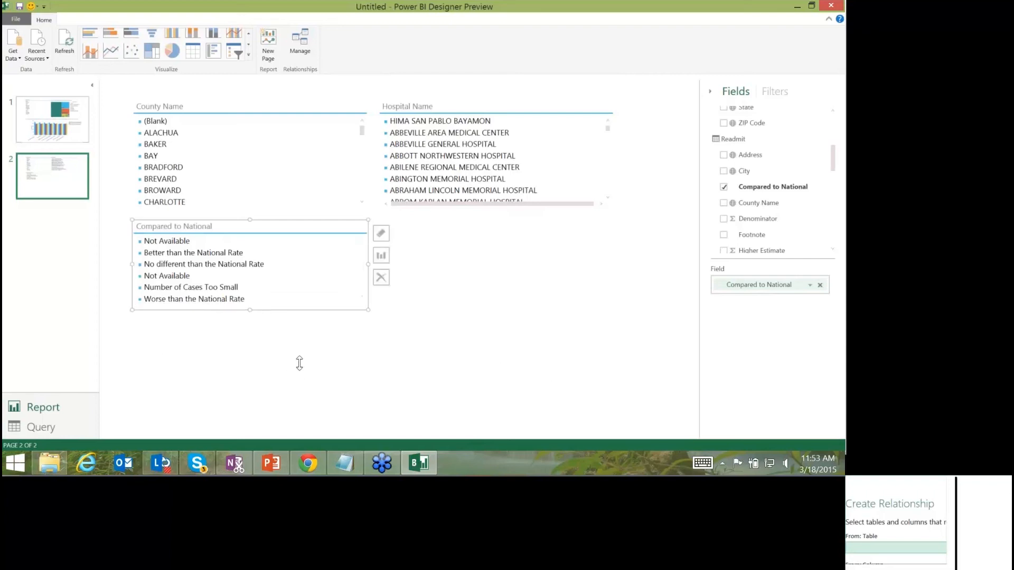
# Filter the page to DUVAL county and Worse than the National Rate, then move the Compared to National slicer beneath the Hospital Name slicer.
pyautogui.scroll(-2, 239, 211)
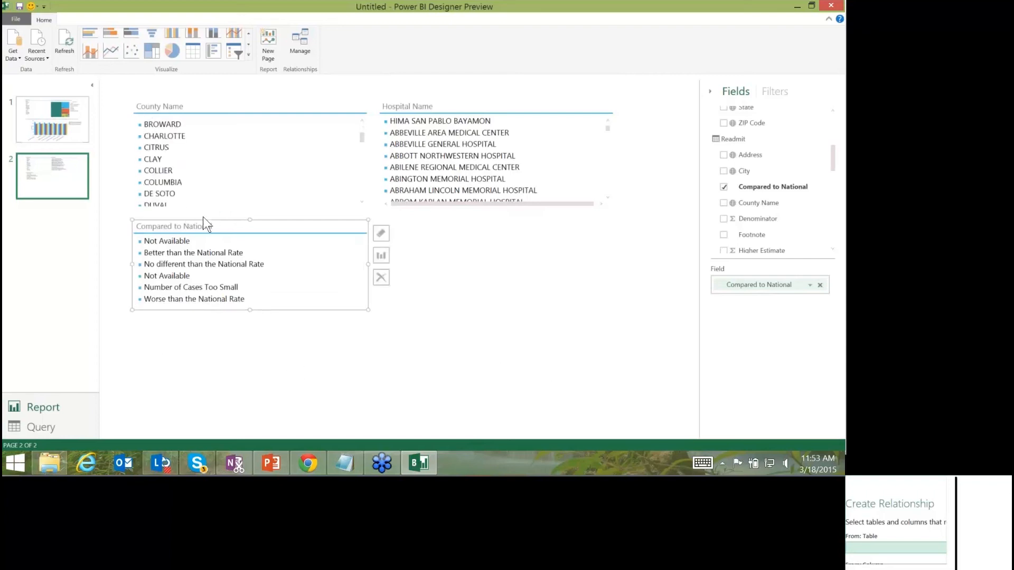
pyautogui.scroll(-2, 205, 220)
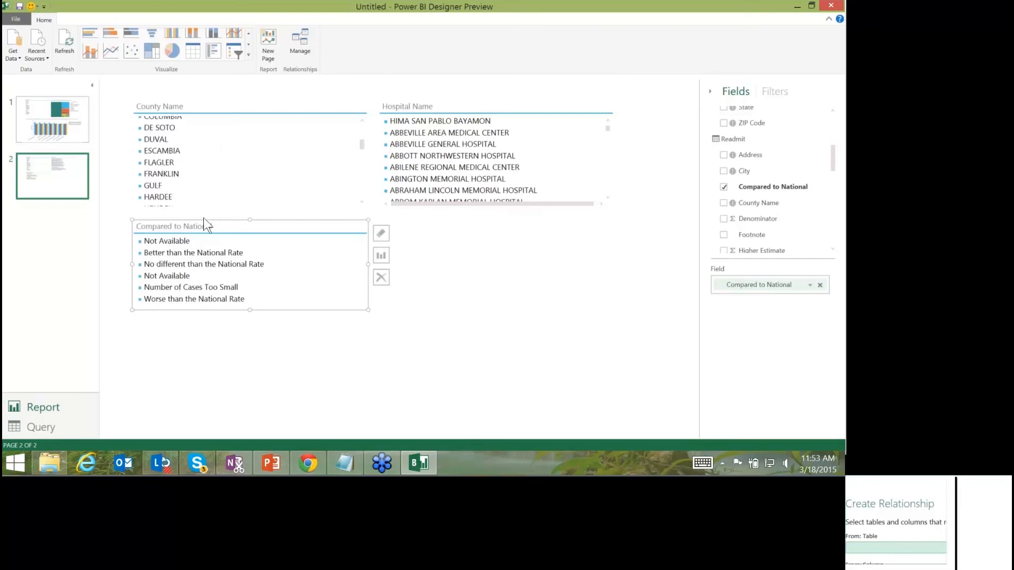
pyautogui.click(191, 167)
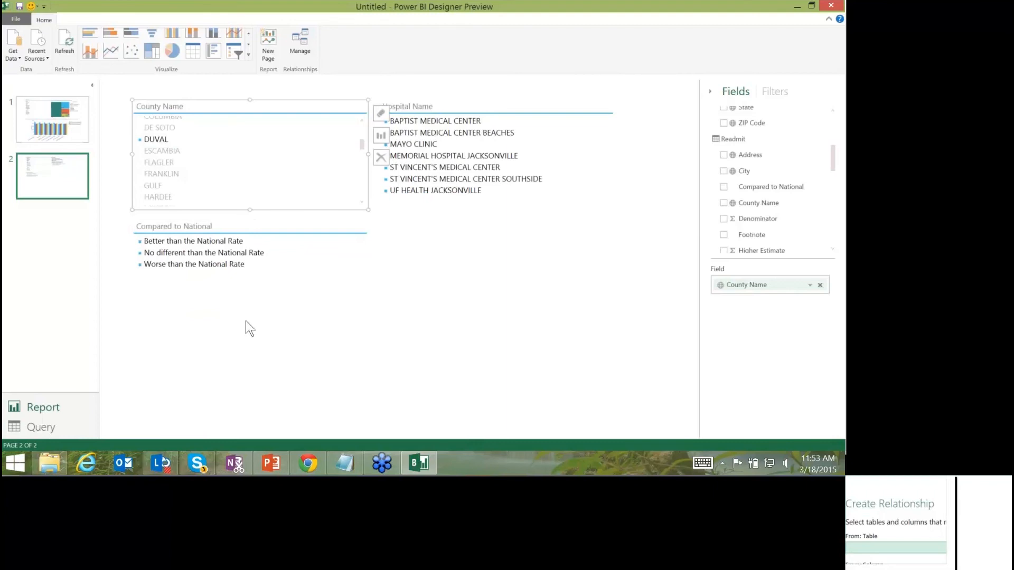
pyautogui.click(194, 264)
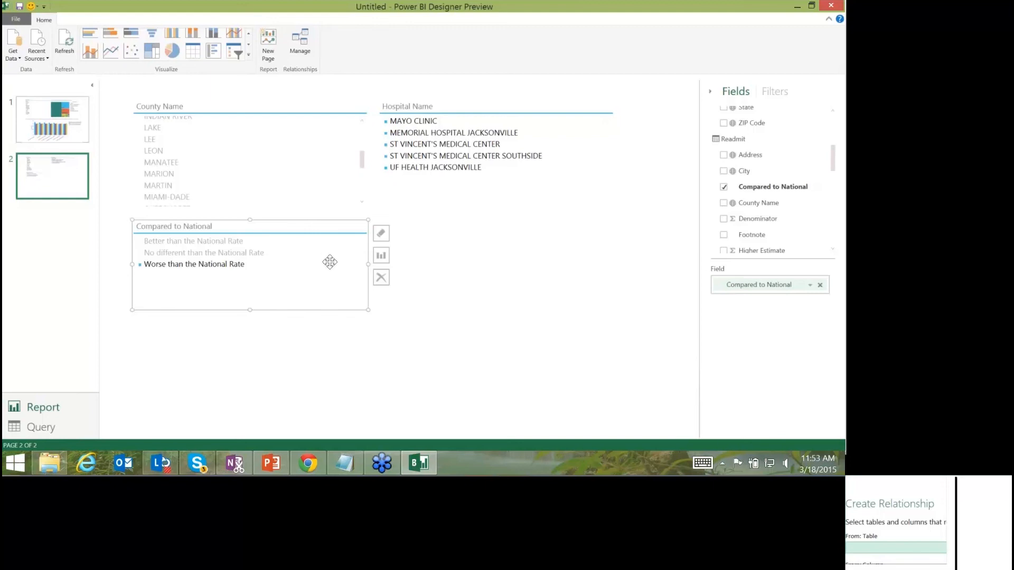
pyautogui.moveTo(328, 262); pyautogui.dragTo(621, 236)
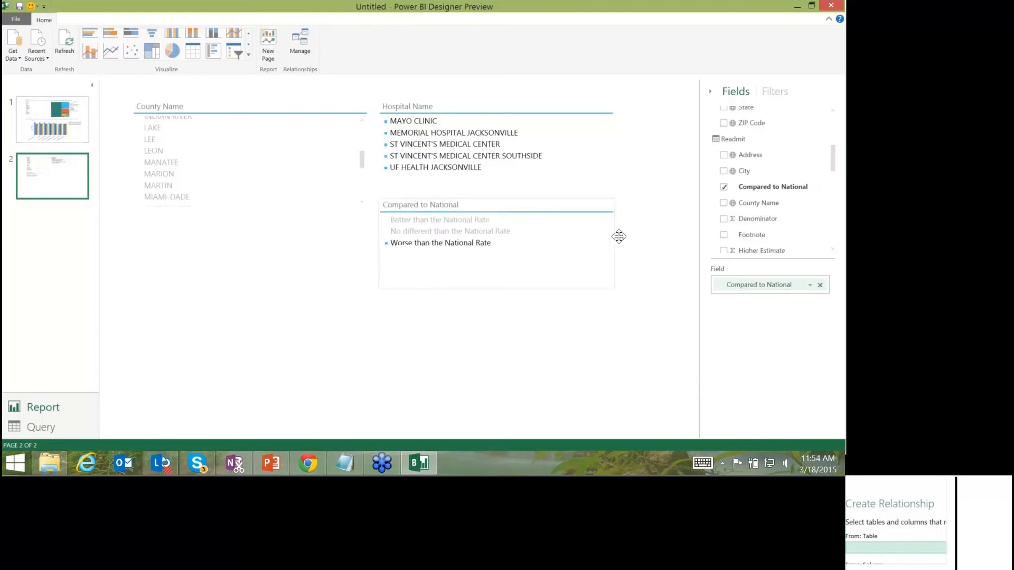
pyautogui.click(340, 353)
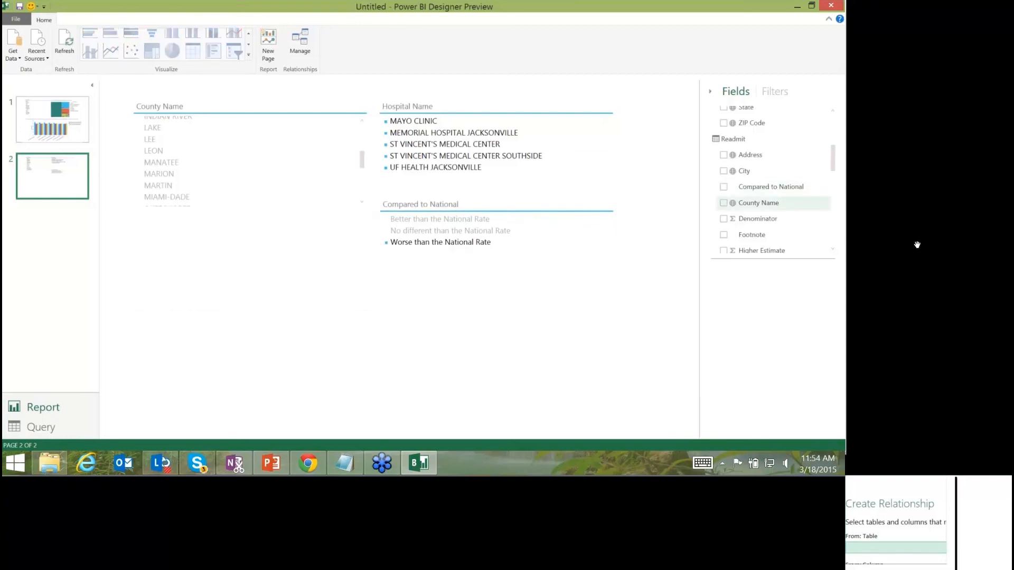
# Add a column chart of the Readmit table's Denominator by Measure Name and size it to span the page below the slicers.
pyautogui.scroll(-3, 771, 201)
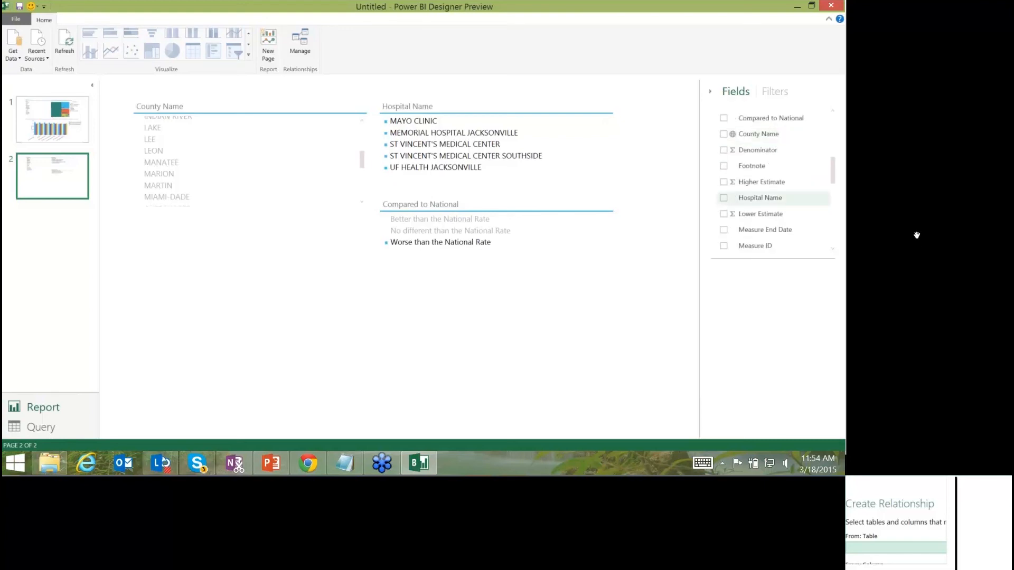
pyautogui.click(723, 152)
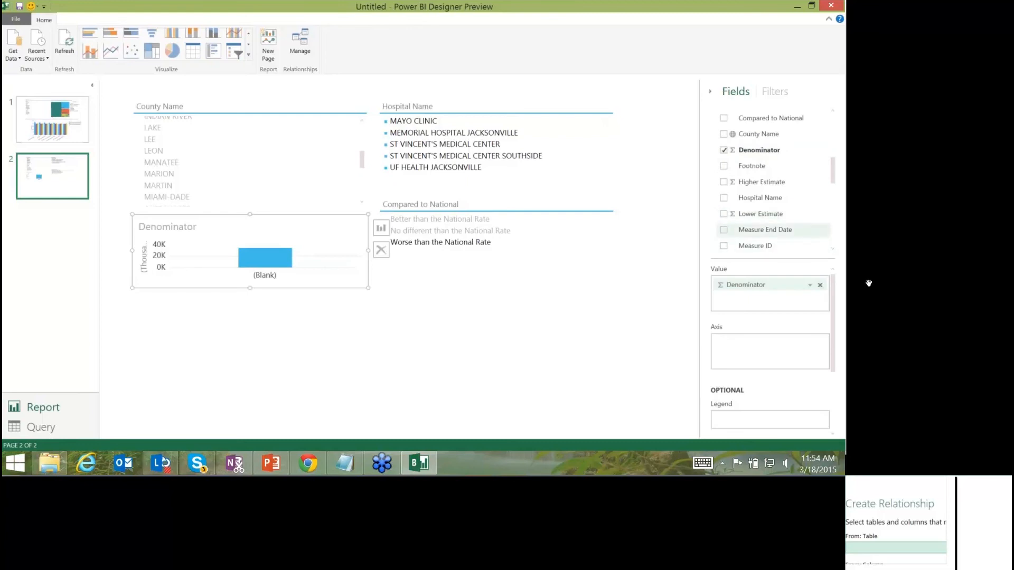
pyautogui.scroll(-3, 771, 201)
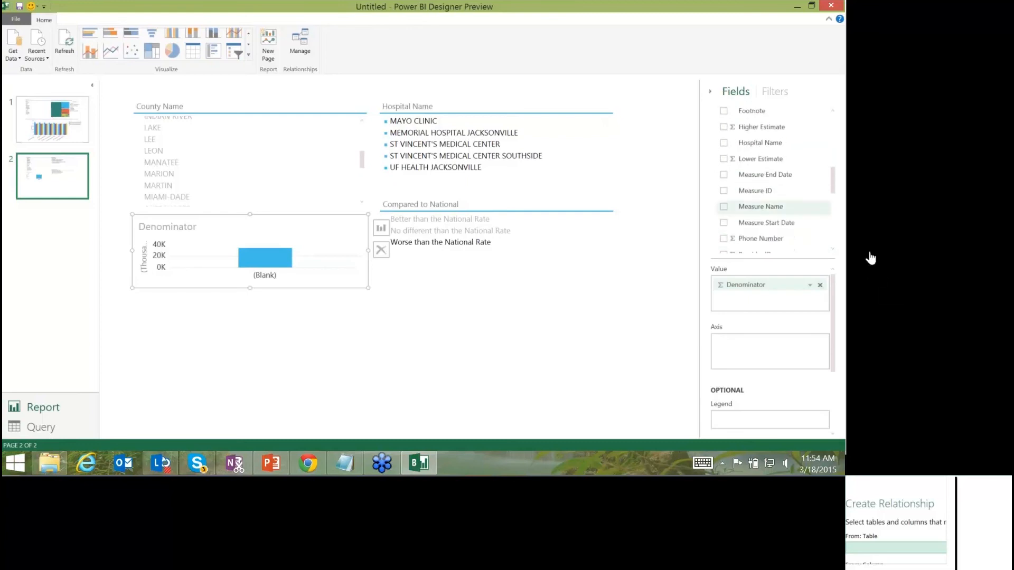
pyautogui.click(723, 206)
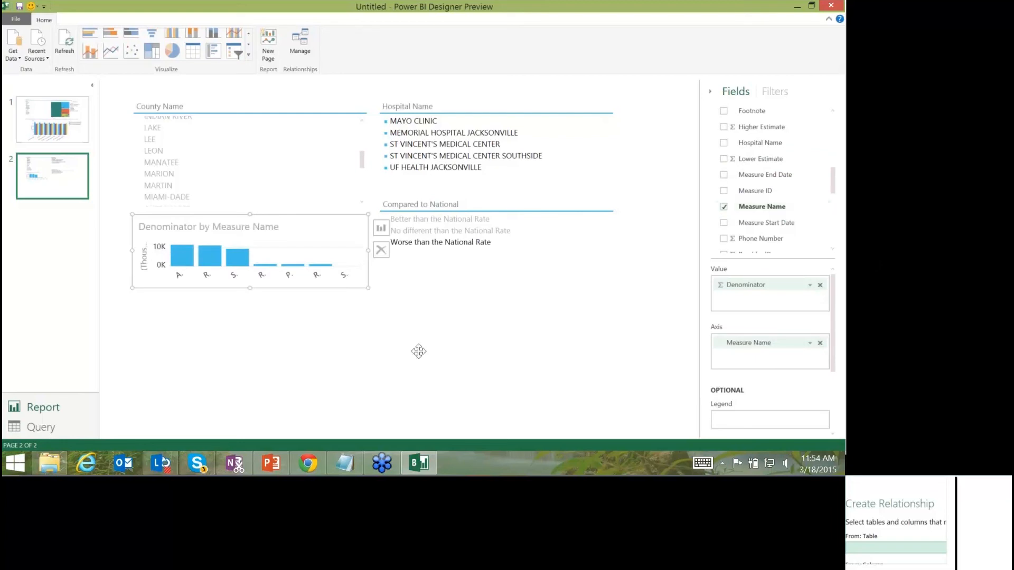
pyautogui.moveTo(576, 395); pyautogui.dragTo(669, 397)
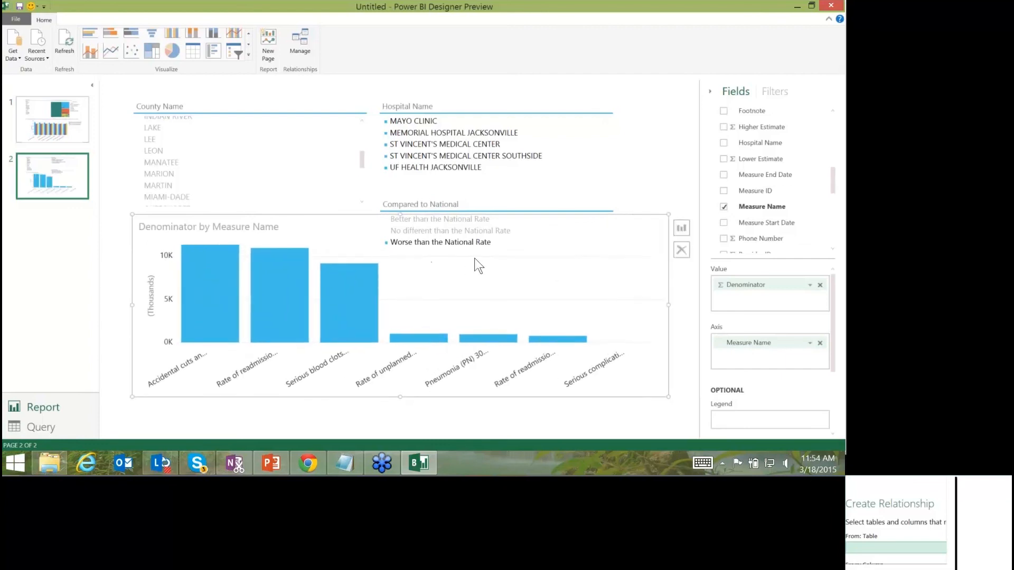
pyautogui.moveTo(484, 280); pyautogui.dragTo(484, 298)
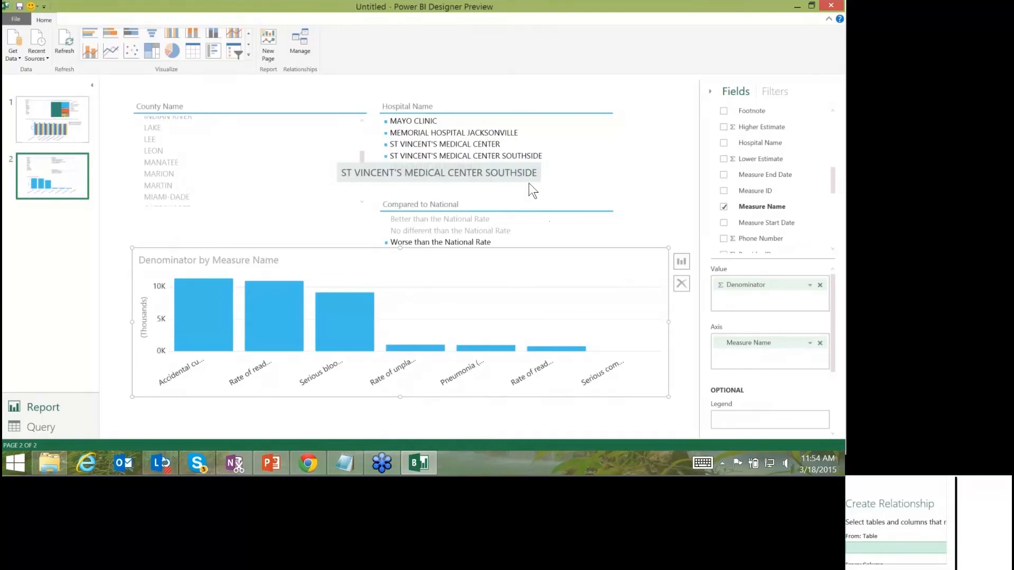
# Filter the page to ST VINCENT'S MEDICAL CENTER, then switch the hospital filter to MAYO CLINIC.
pyautogui.click(529, 175)
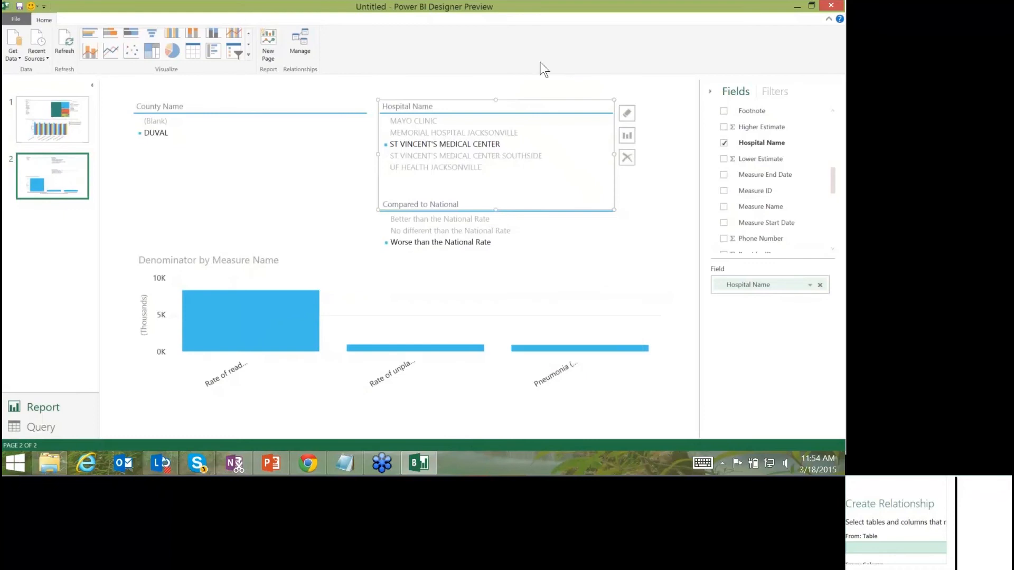
pyautogui.click(414, 121)
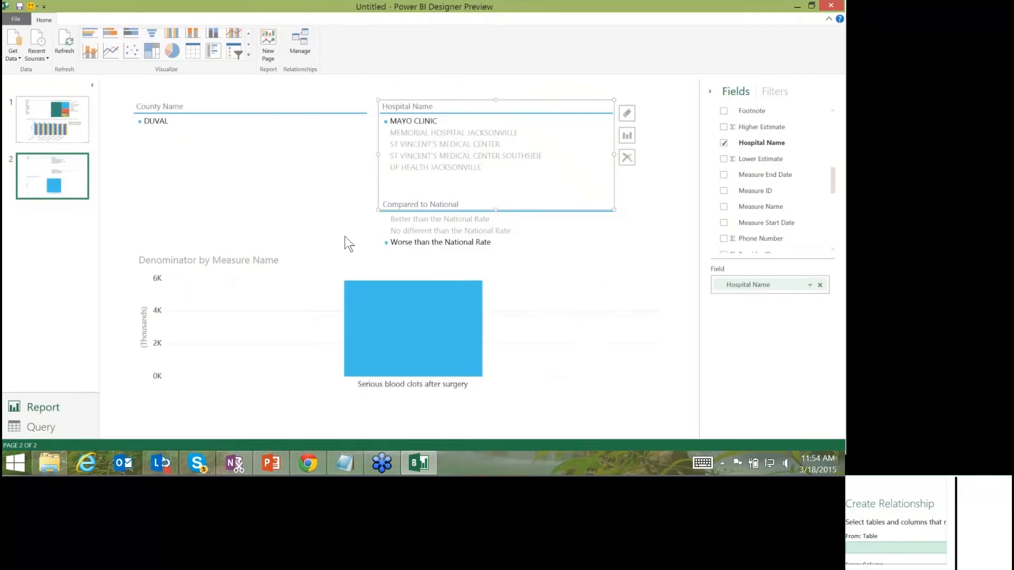
pyautogui.moveTo(489, 433)
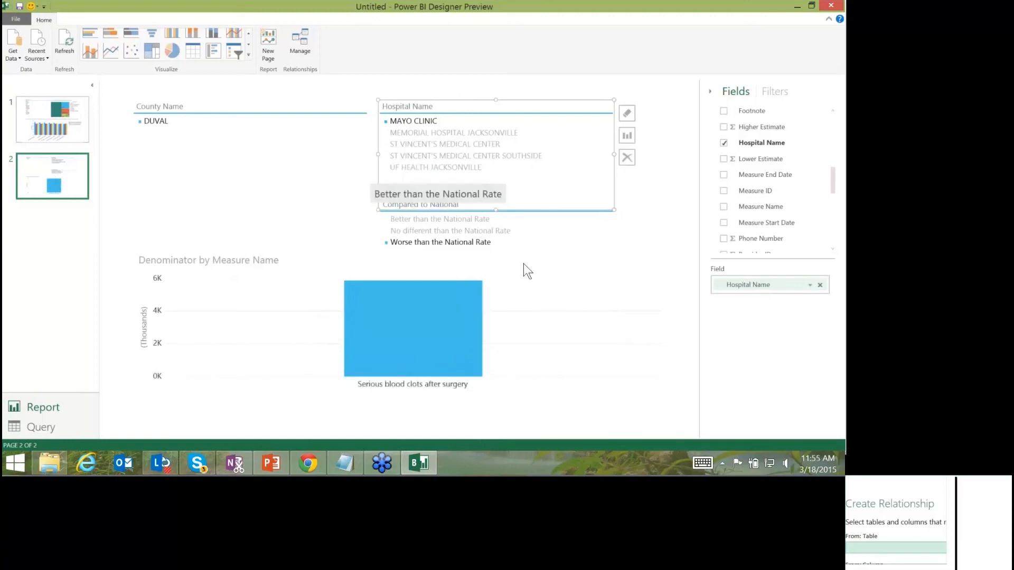
# Switch the Compared to National filter to Better than the National Rate, then to No different than the National Rate, and examine the chart's measures.
pyautogui.click(440, 219)
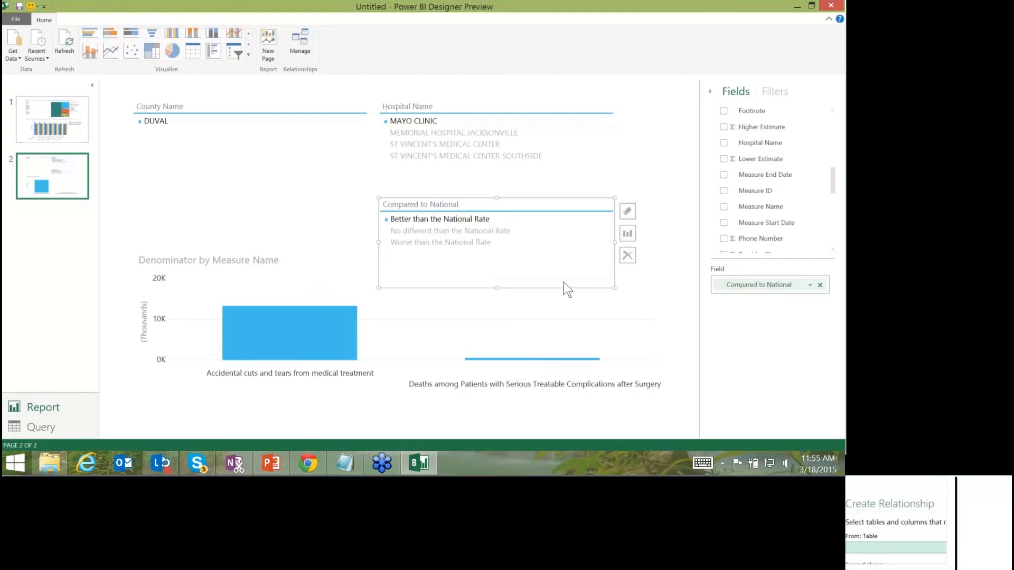
pyautogui.click(450, 231)
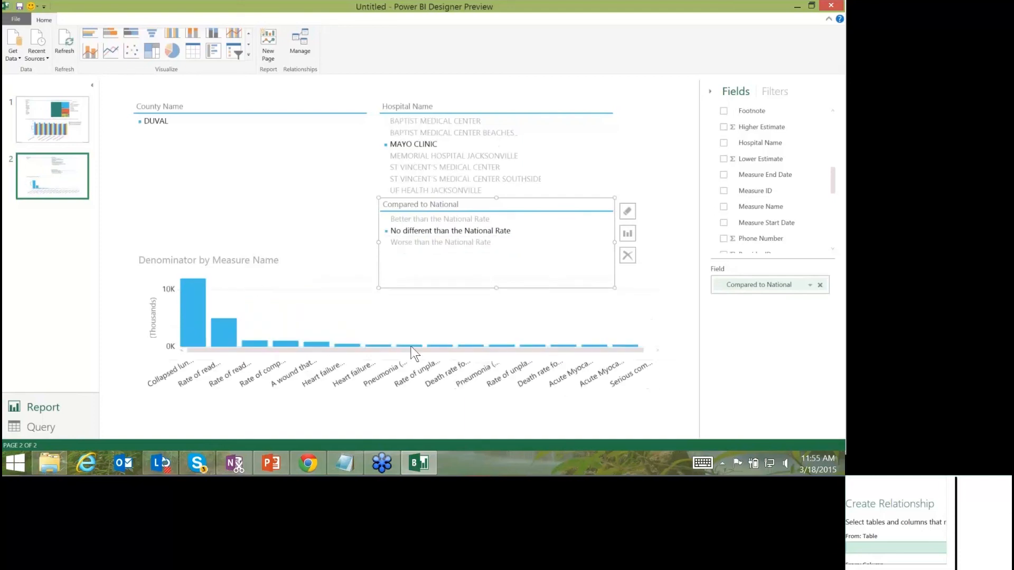
pyautogui.moveTo(201, 317)
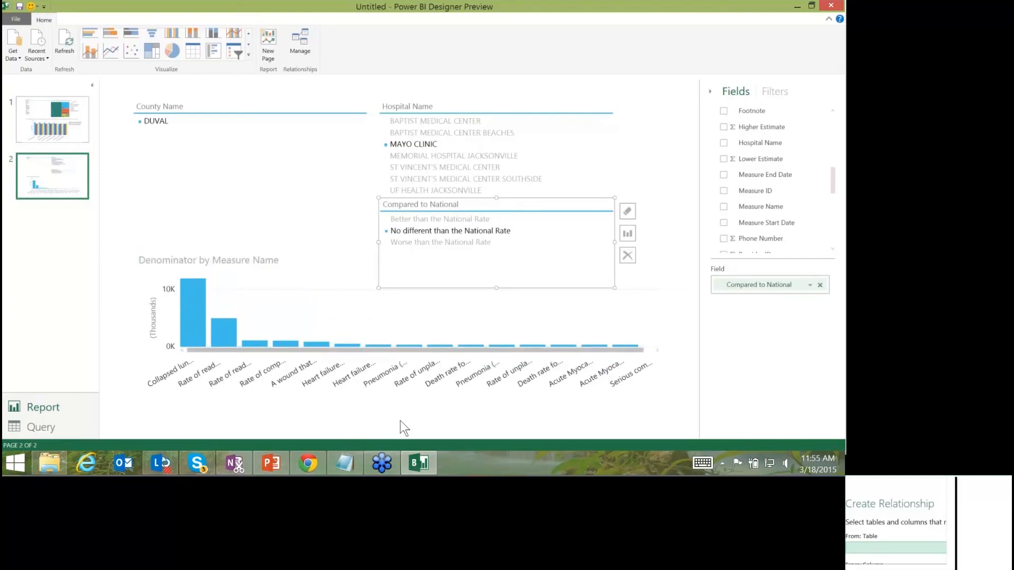
pyautogui.moveTo(224, 385)
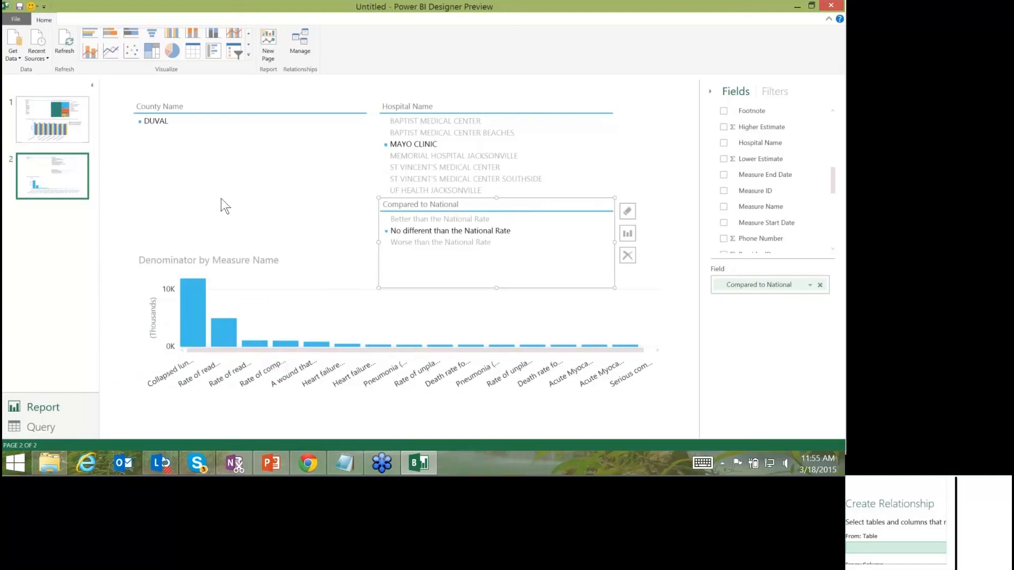
# Save the report to the Desktop as a Power BI file named hospitalreport.
pyautogui.click(21, 10)
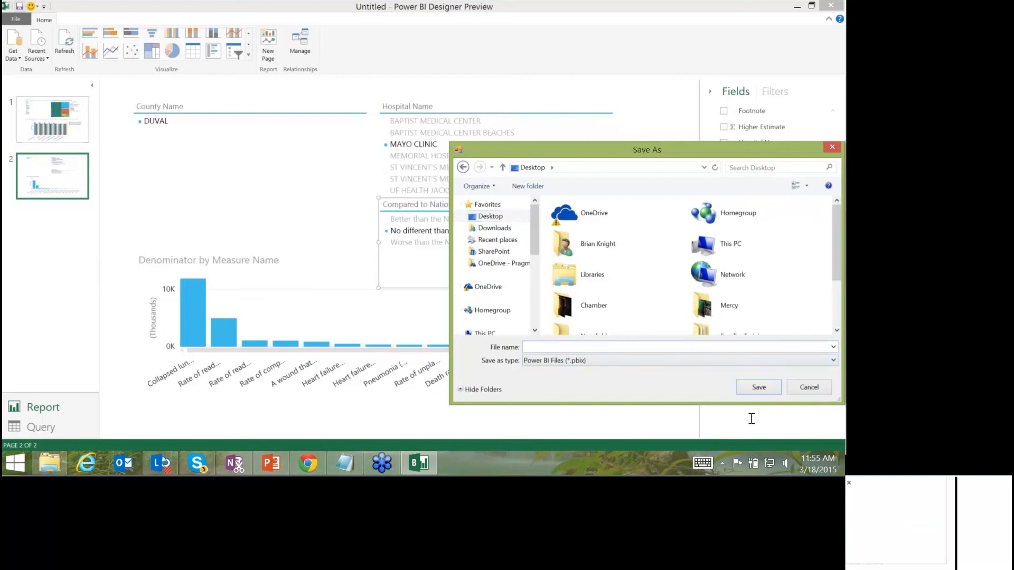
pyautogui.write('hospitalr')
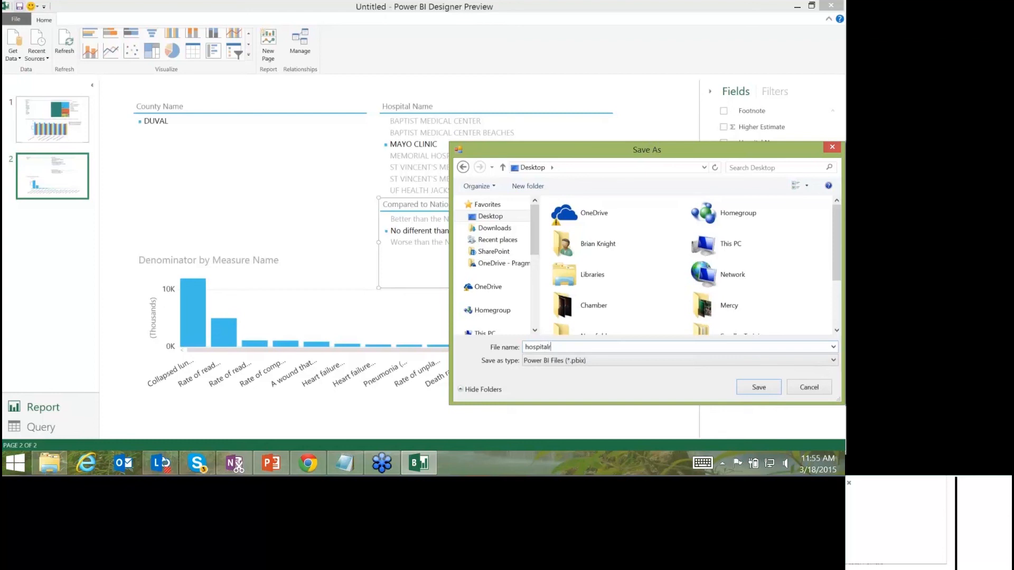
pyautogui.write('eport')
pyautogui.press('Return')
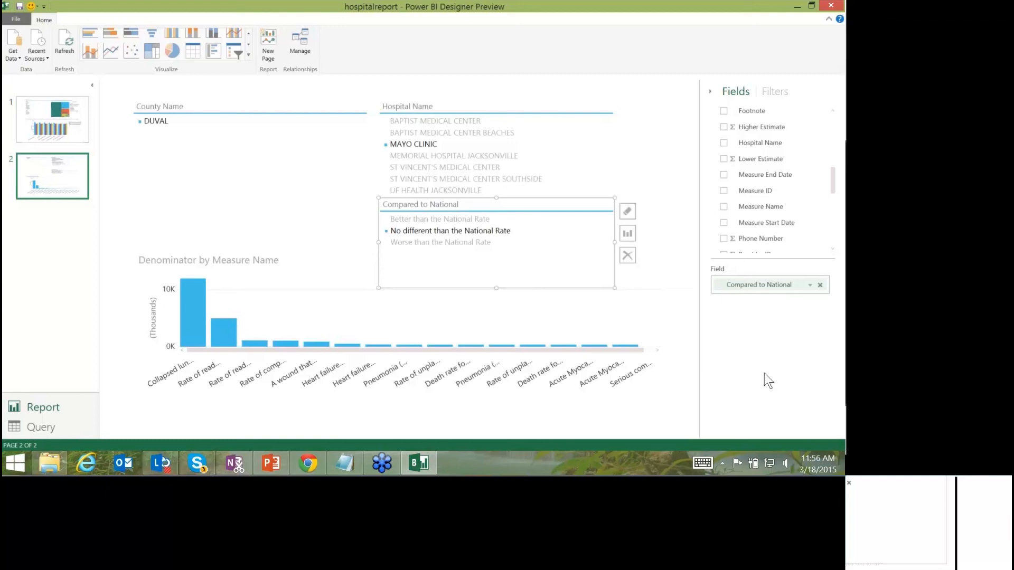
# Switch to the Power BI site in the browser and connect to the Power BI Designer file hospitalreport.pbix from the Desktop.
pyautogui.click(381, 553)
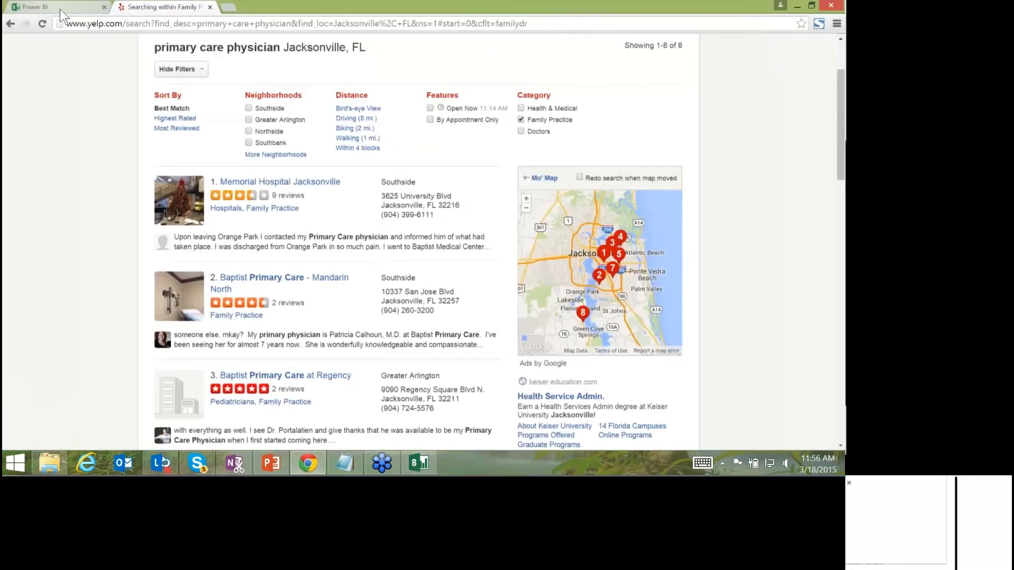
pyautogui.click(62, 9)
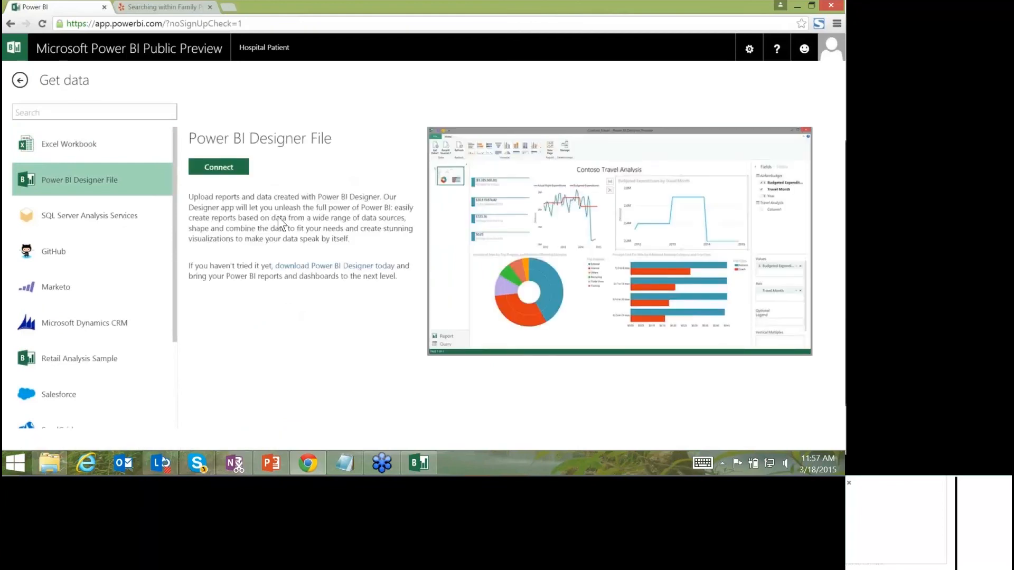
pyautogui.click(219, 167)
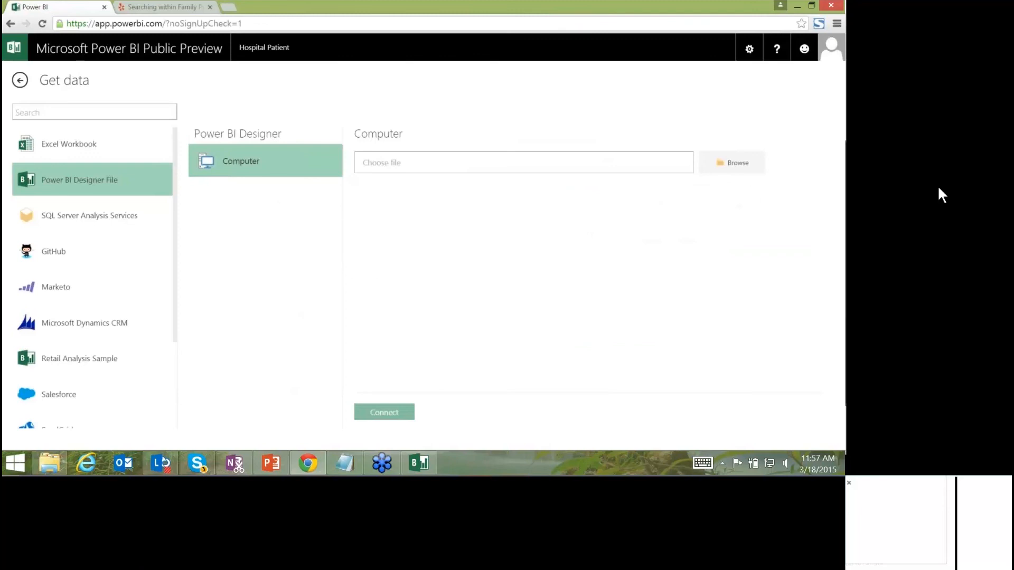
pyautogui.click(744, 162)
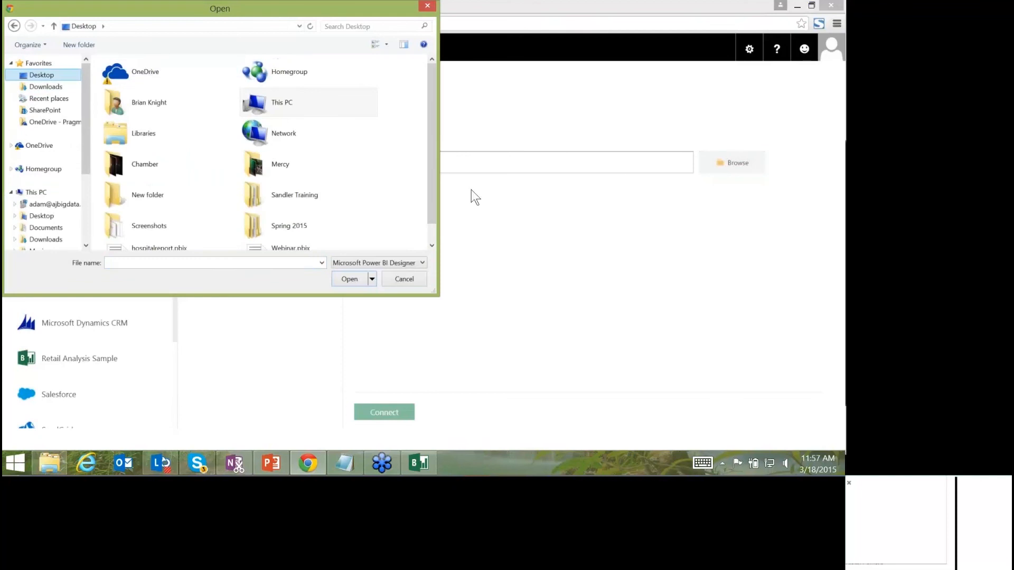
pyautogui.moveTo(431, 130); pyautogui.dragTo(432, 175)
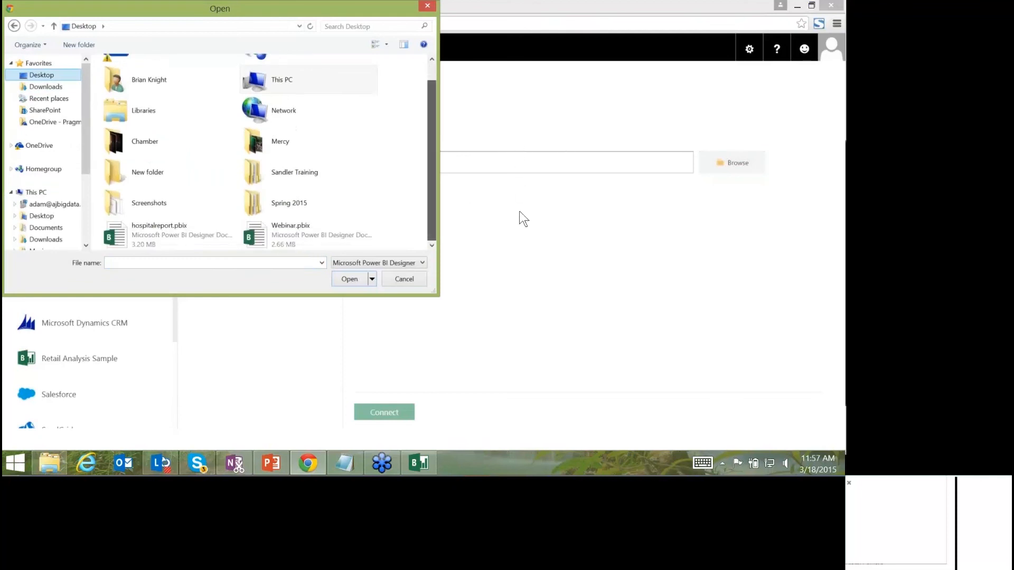
pyautogui.click(112, 236)
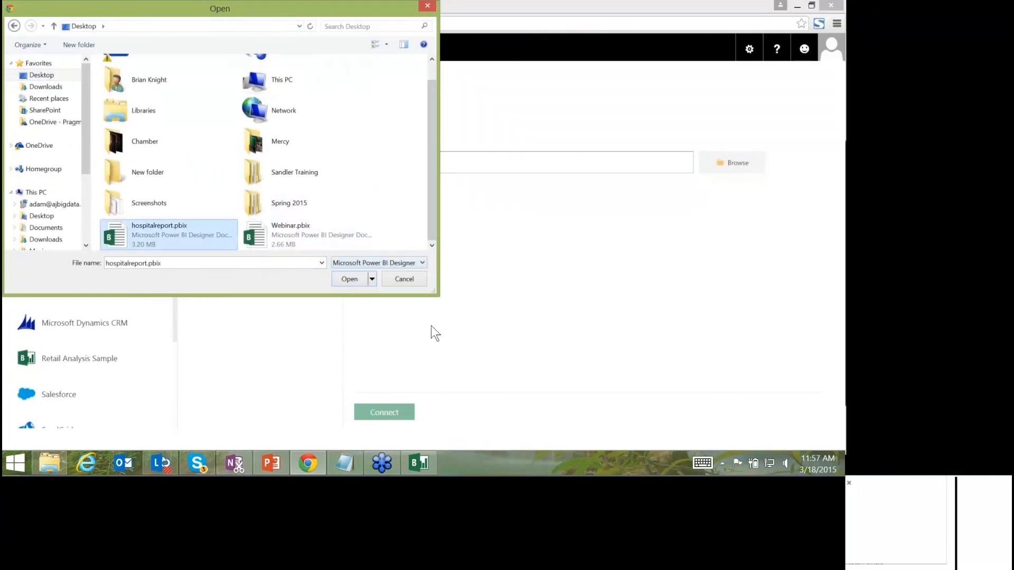
pyautogui.click(351, 277)
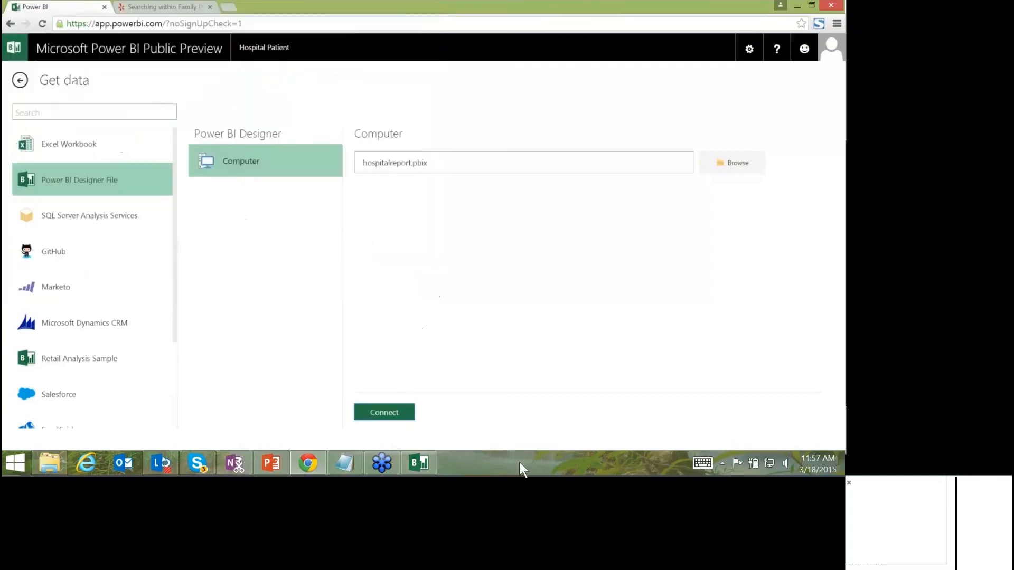
pyautogui.click(407, 412)
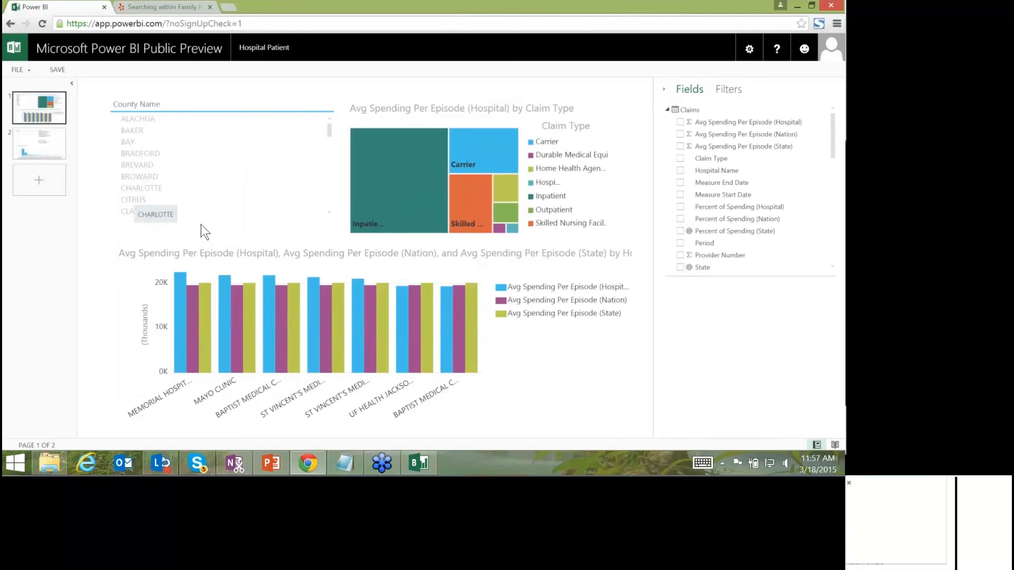
# Look through the report's County Name list, return to the Hospital Patient dashboard, and view the hospitalreport report's options.
pyautogui.scroll(-3, 209, 217)
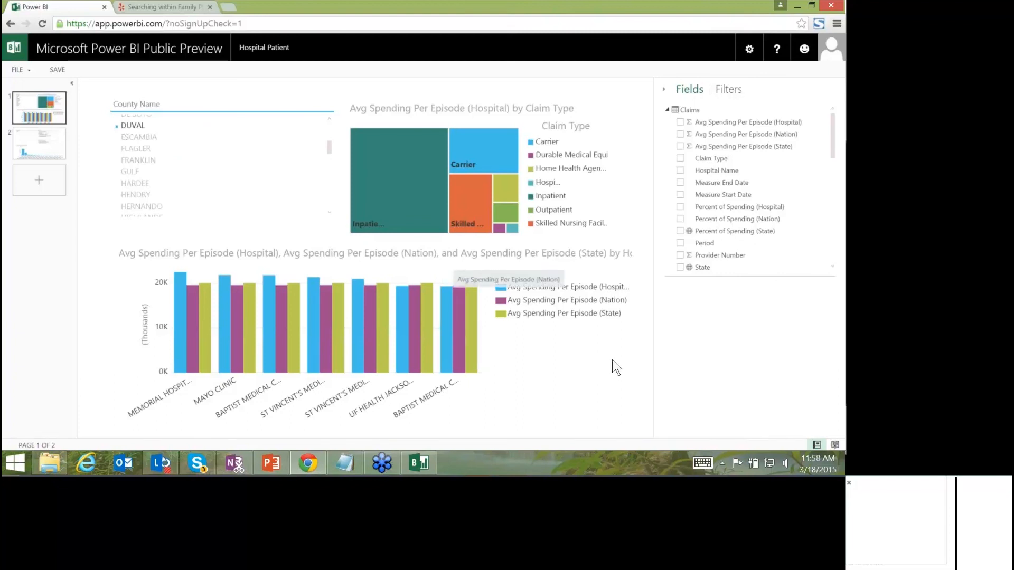
pyautogui.click(12, 26)
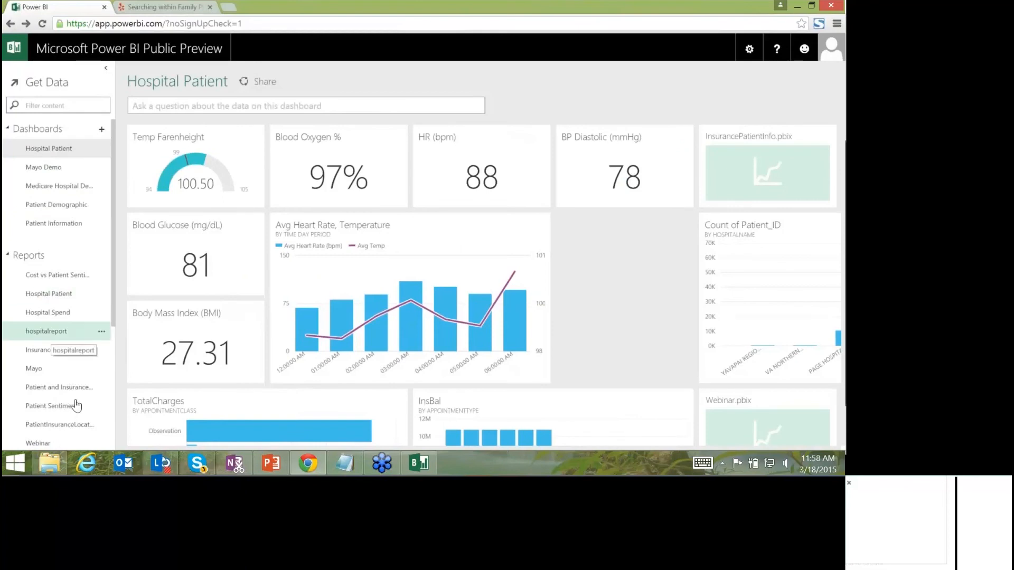
pyautogui.click(101, 332)
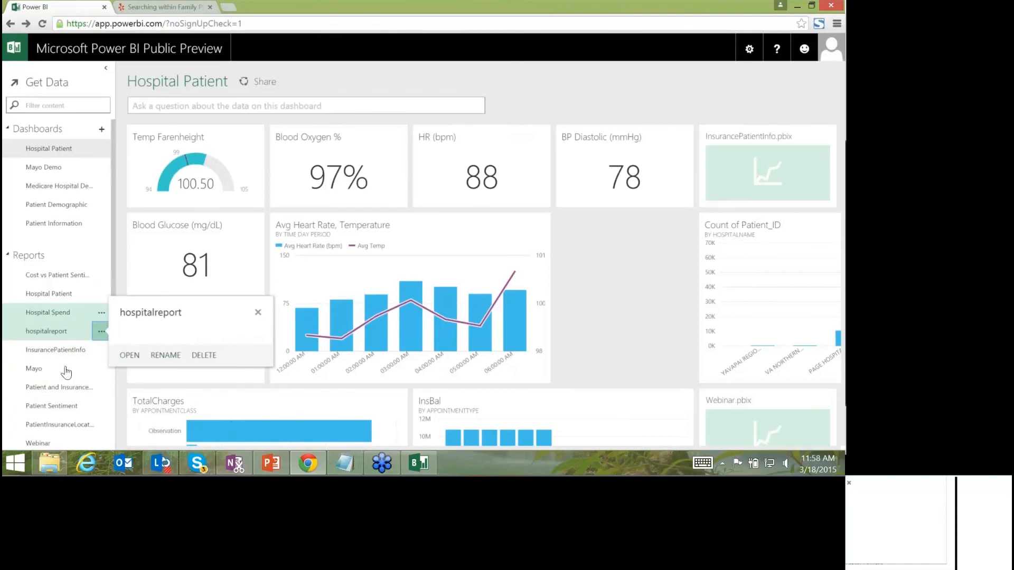
pyautogui.click(75, 292)
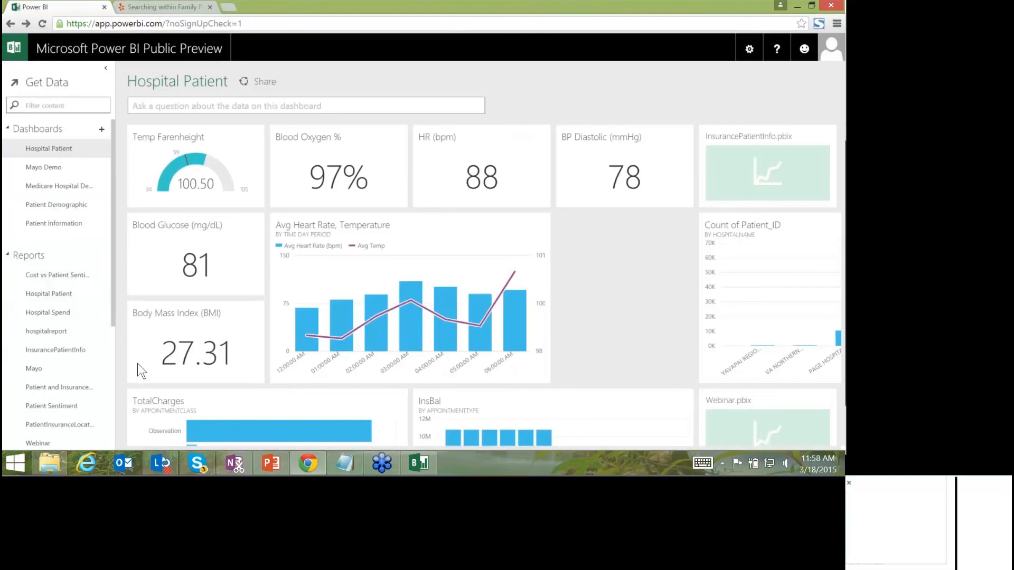
# Review the management options of the hospitalreport dataset, the Patient and Insurance Metrics report and the Hospital Patient dashboard.
pyautogui.moveTo(114, 302); pyautogui.dragTo(112, 431)
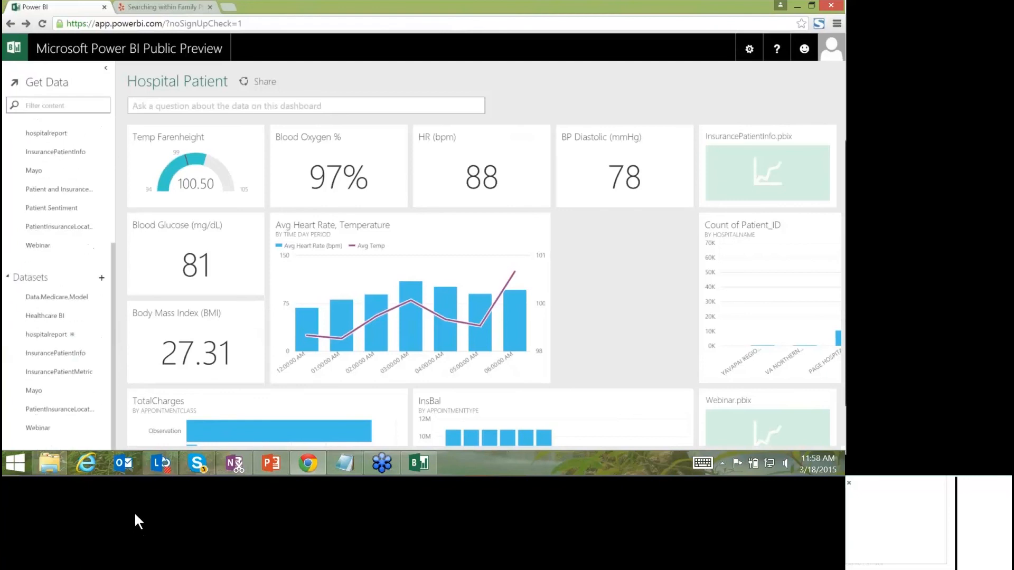
pyautogui.click(101, 334)
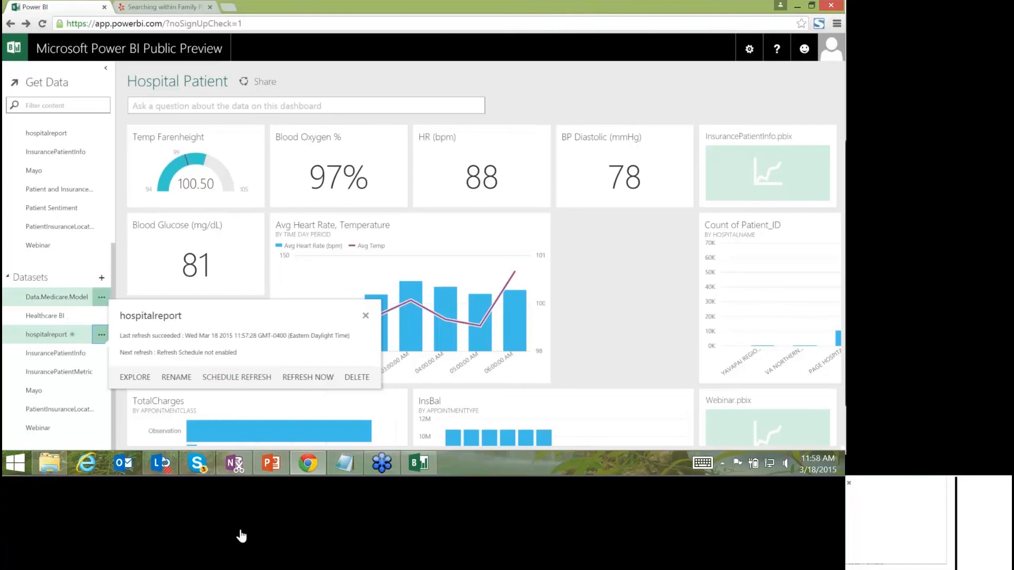
pyautogui.click(87, 316)
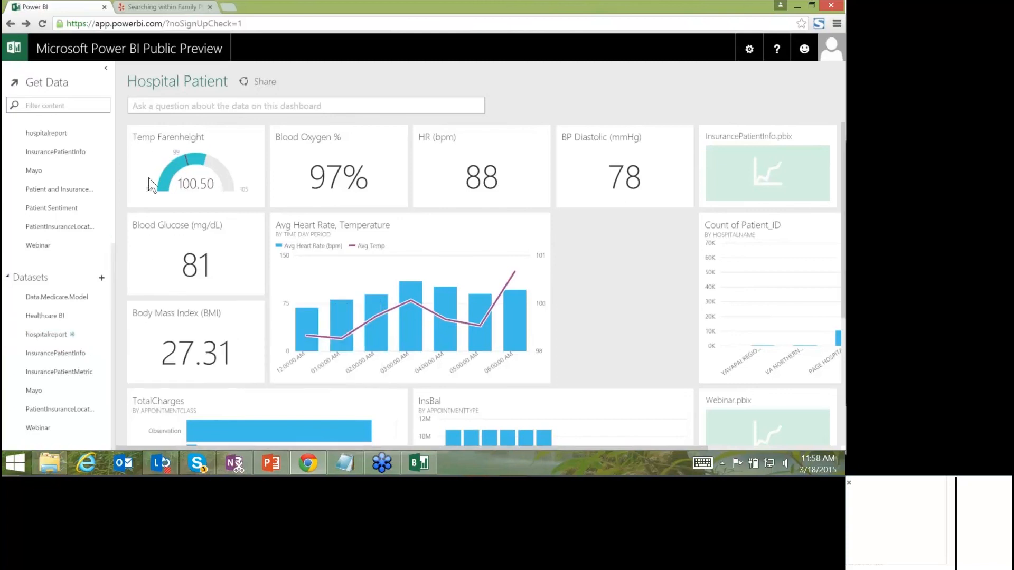
pyautogui.click(102, 189)
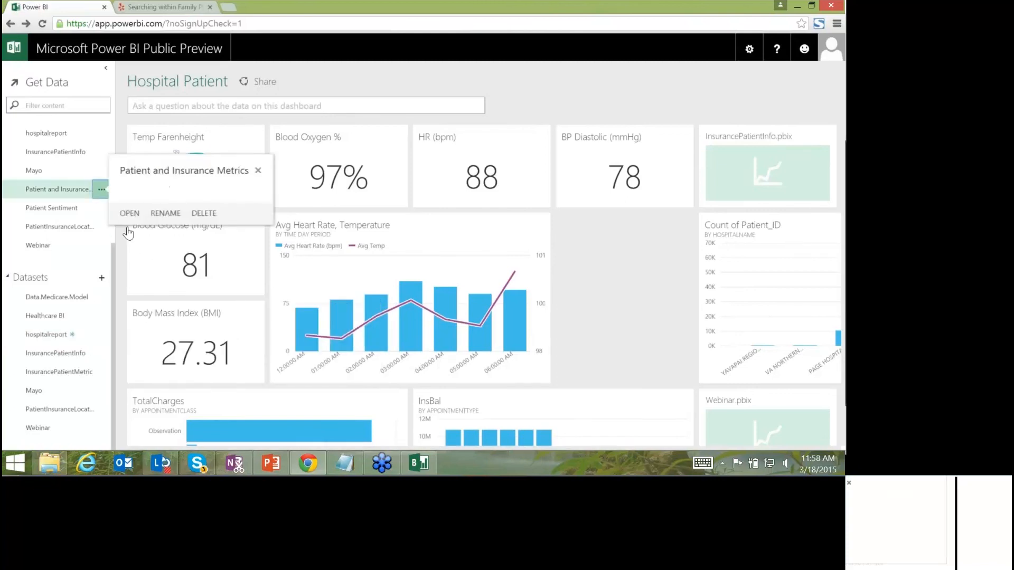
pyautogui.scroll(5, 93, 312)
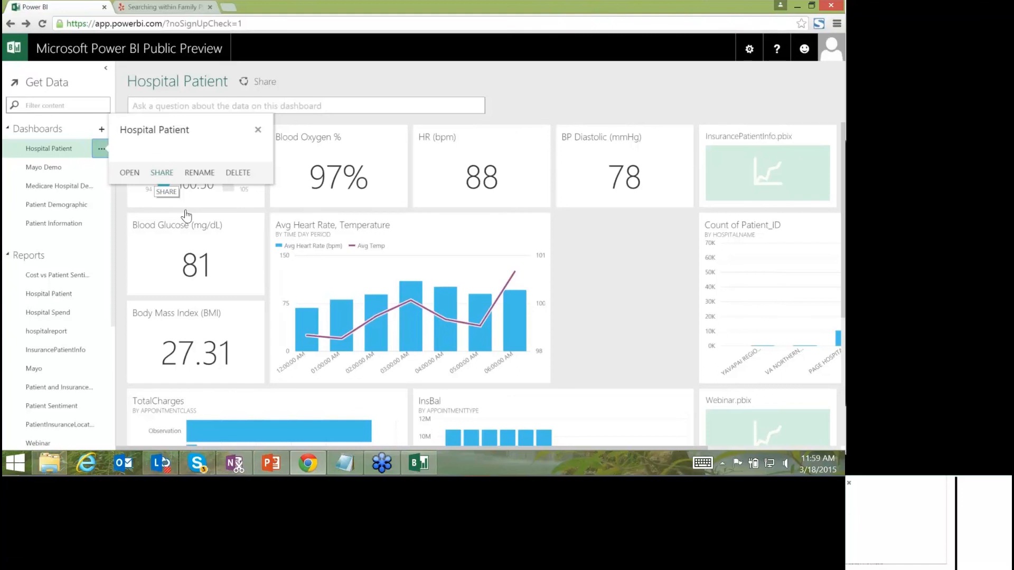
# Open the Medicare Hospital Demo dashboard and swap its Avg Spend per Episode bar chart tile with the Cost vs Patient Sentiment tile below.
pyautogui.click(85, 209)
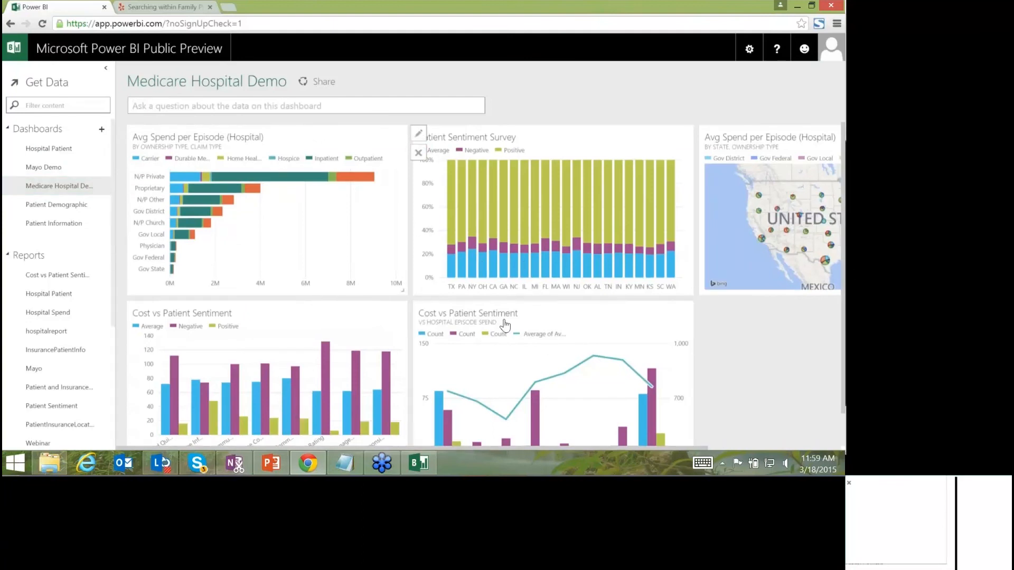
pyautogui.moveTo(446, 298); pyautogui.dragTo(56, 427)
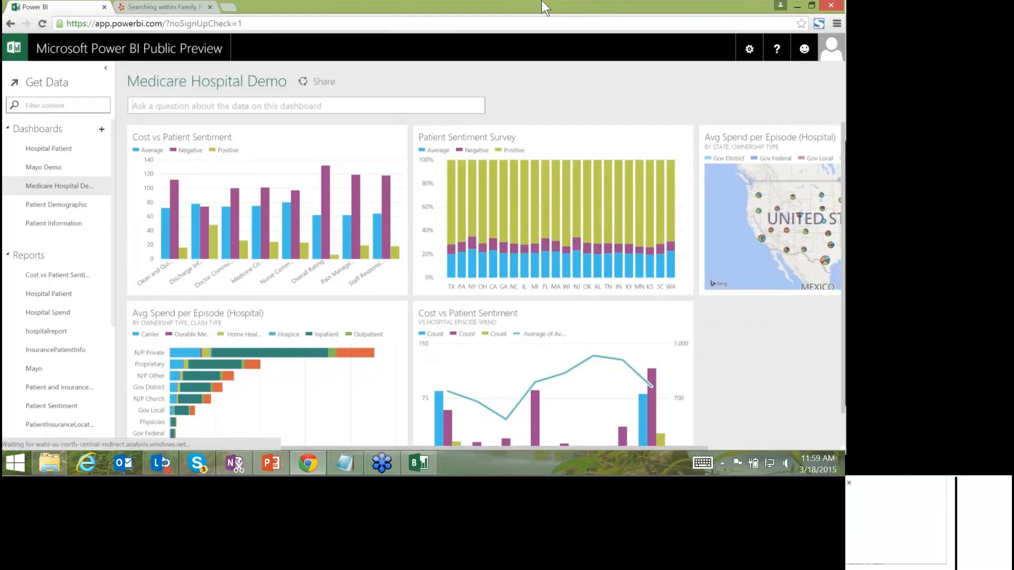
# Ask the dashboard the question "what is the count of hospital count", using the suggested completion.
pyautogui.write('how')
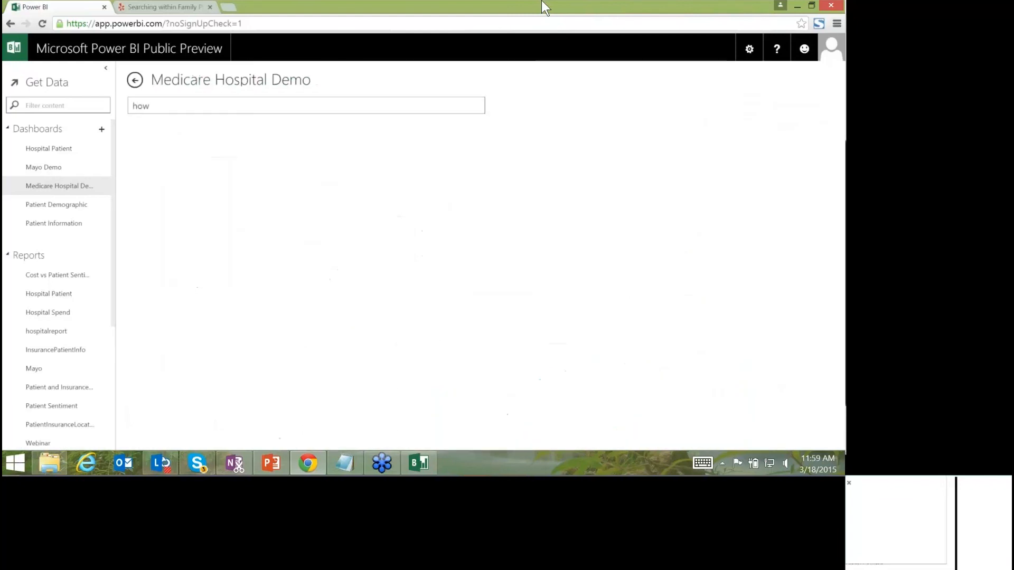
pyautogui.press('BackSpace')
pyautogui.press('BackSpace')
pyautogui.write('wh')
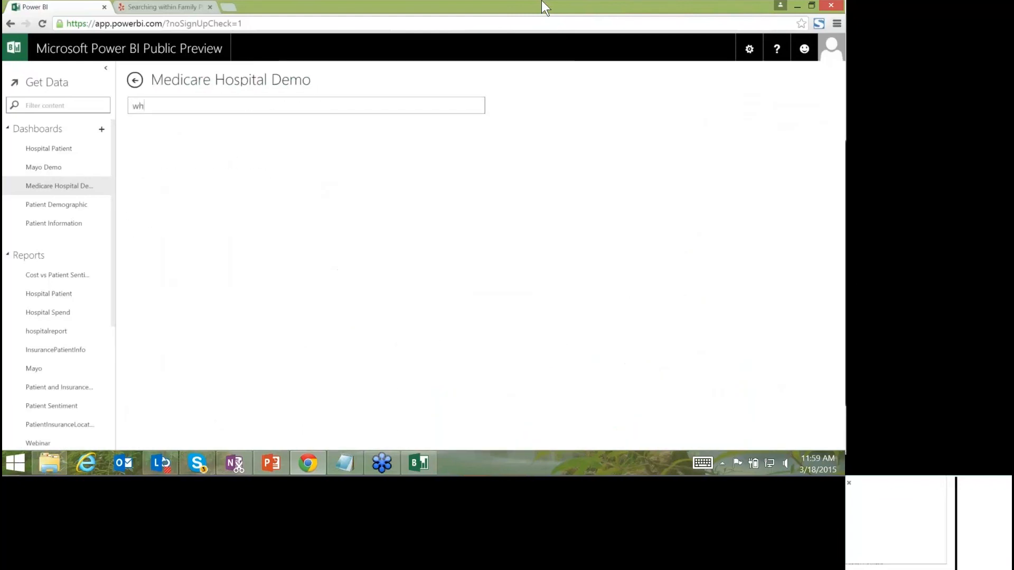
pyautogui.write('at is the count o')
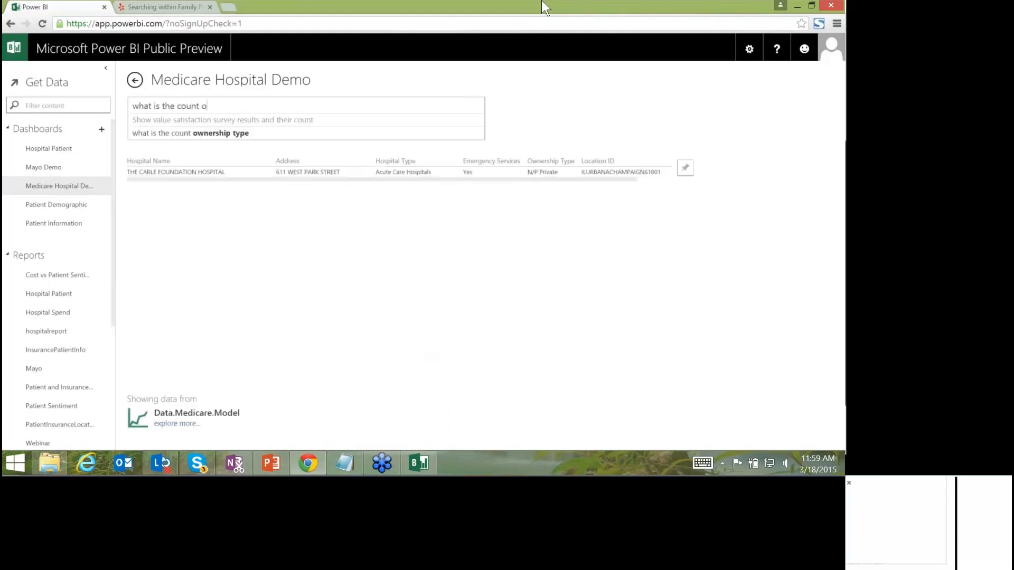
pyautogui.write('f hos')
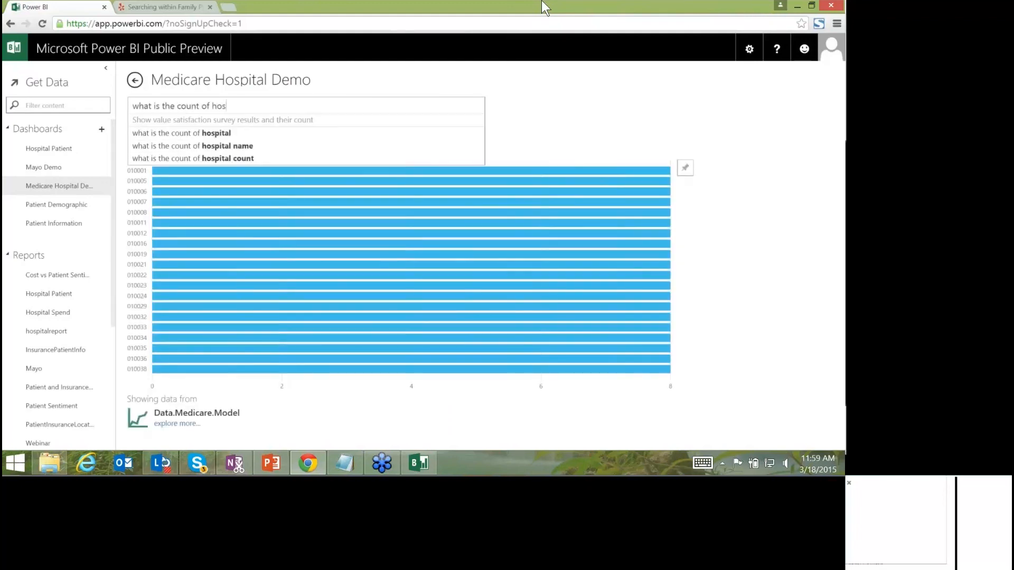
pyautogui.write('pi')
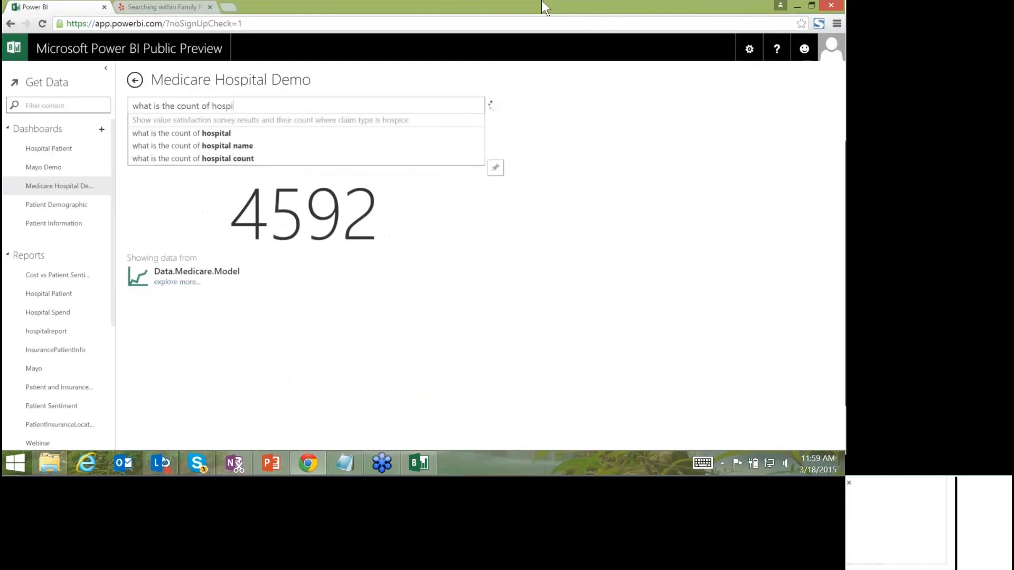
pyautogui.press('Down')
pyautogui.press('Down')
pyautogui.press('Down')
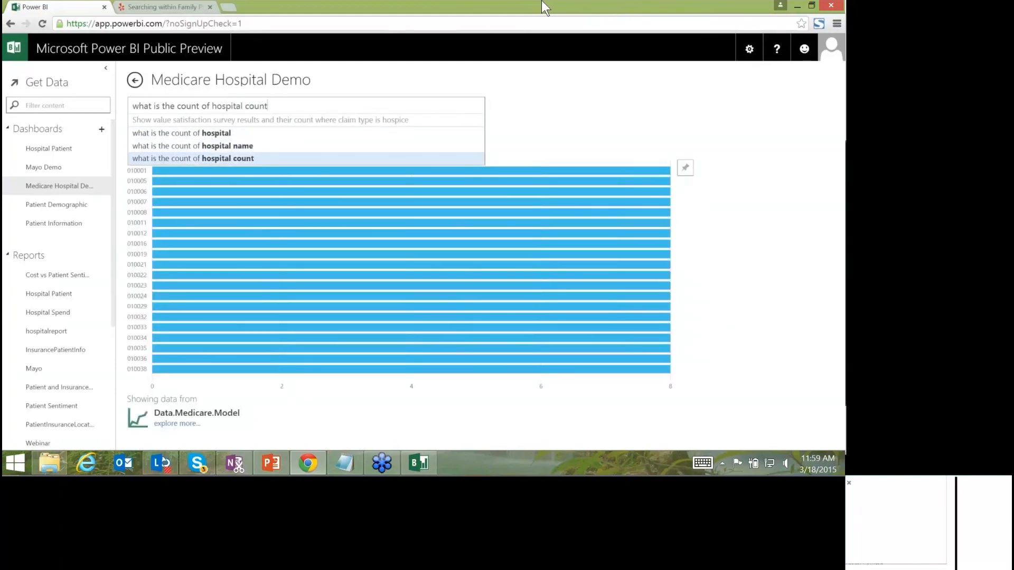
pyautogui.press('Return')
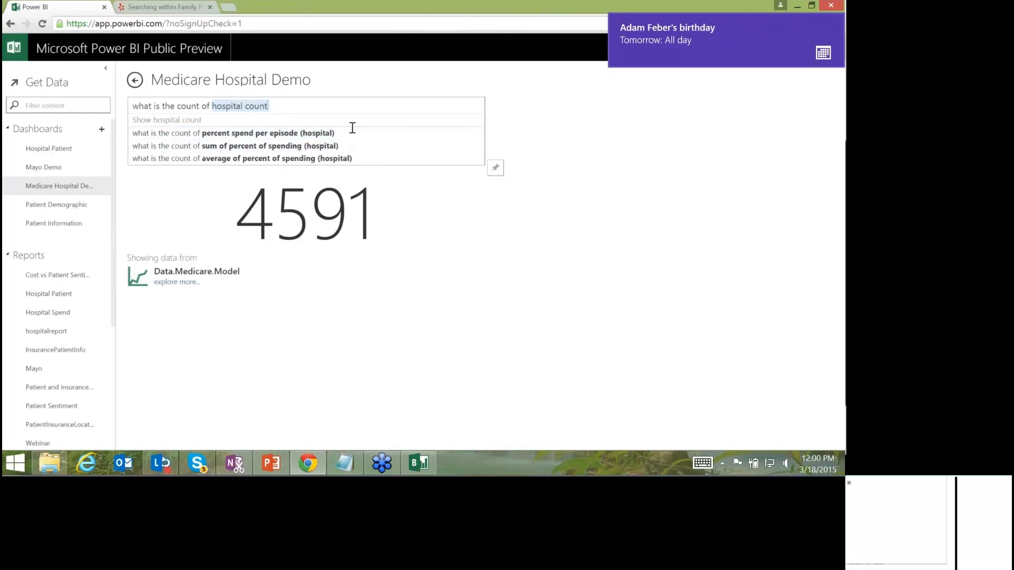
# Reword the question to "what is the count of hospital by county" and examine the southeastern United States on the map.
pyautogui.write('y')
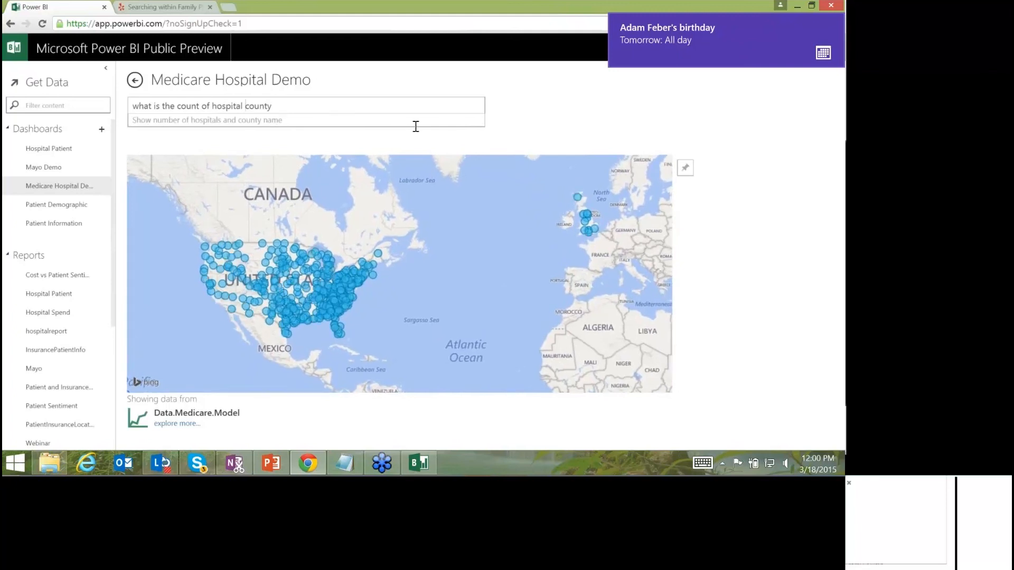
pyautogui.write('by')
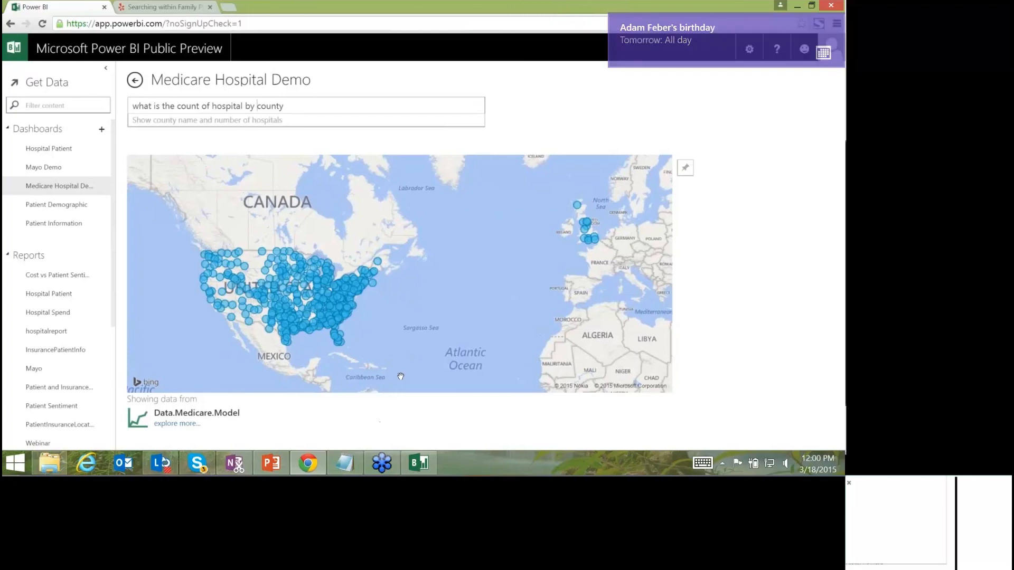
pyautogui.scroll(2, 400, 377)
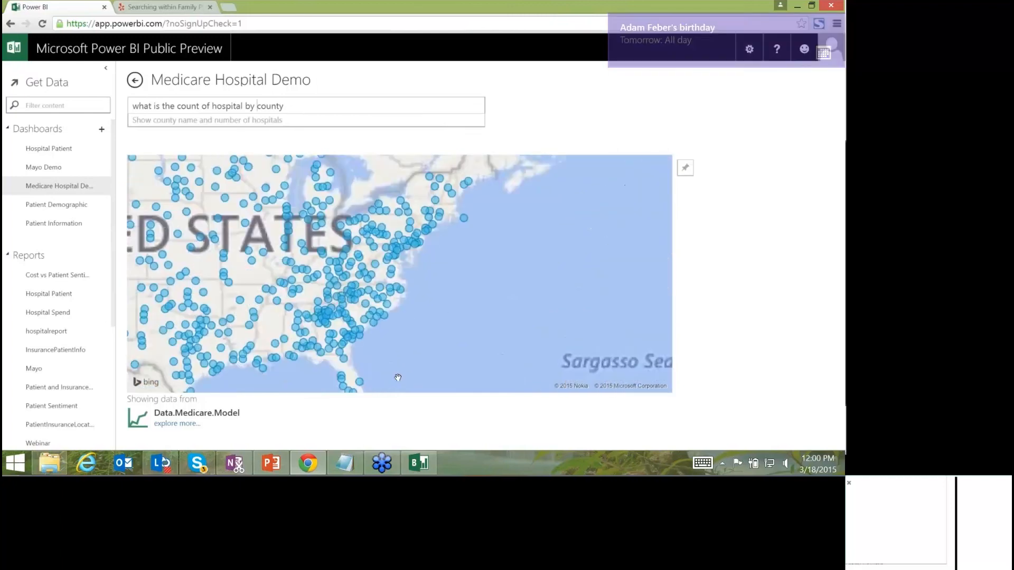
pyautogui.scroll(3, 397, 378)
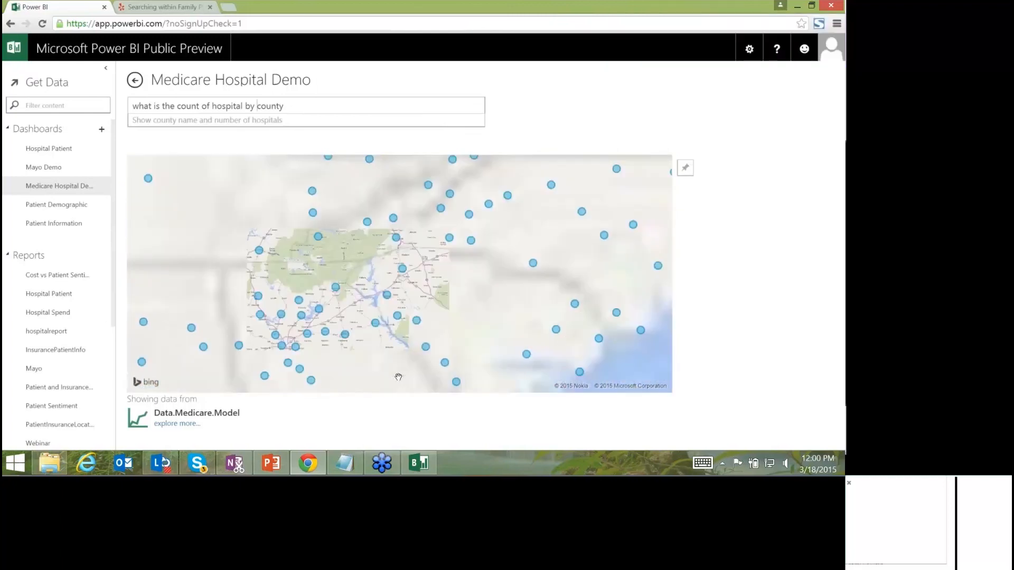
# Switch to the Analyzing Healthcare with Power BI presentation in PowerPoint and start the slide show from slide 15.
pyautogui.click(313, 552)
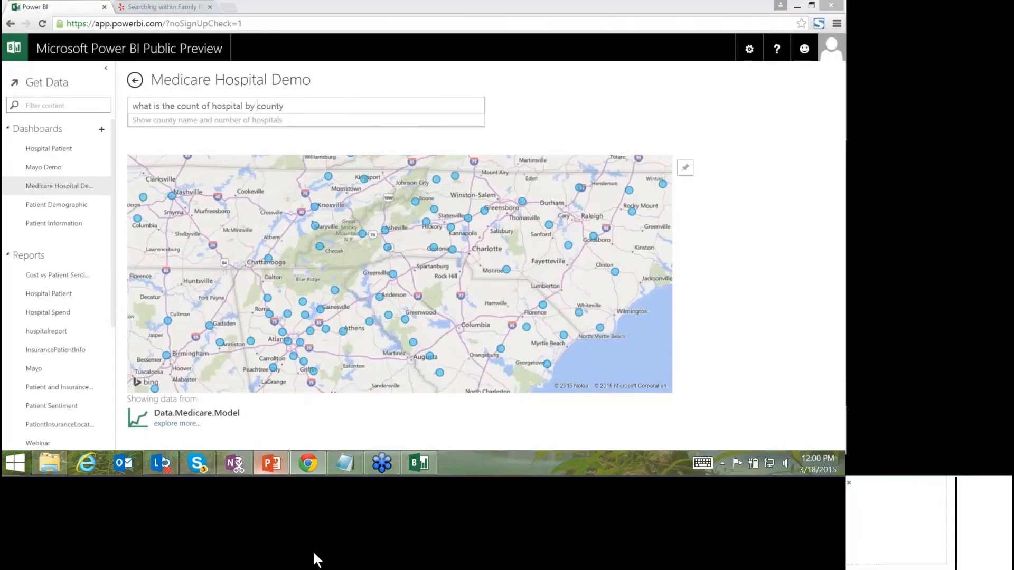
pyautogui.press('Escape')
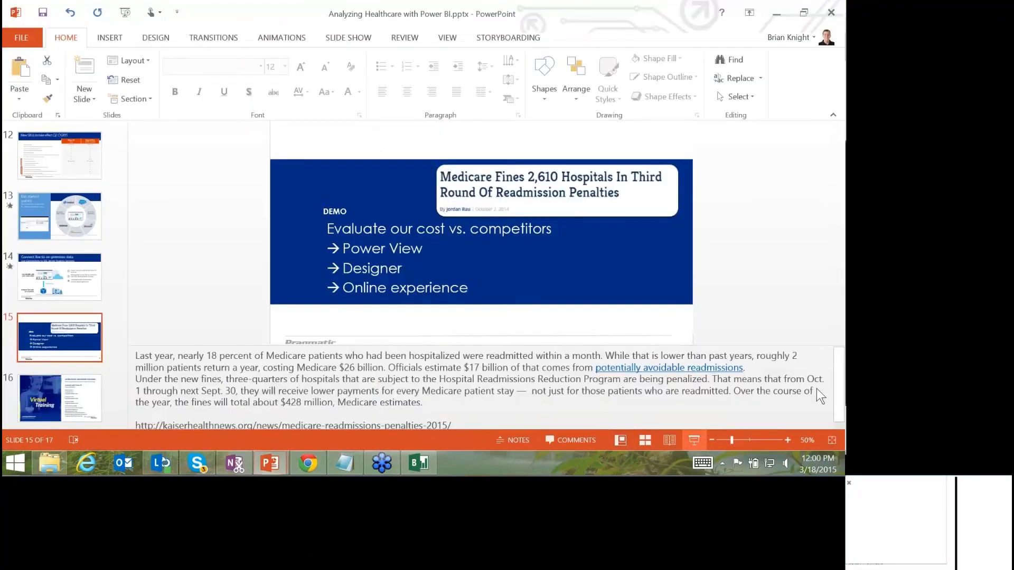
pyautogui.hotkey('shift', 'F5')
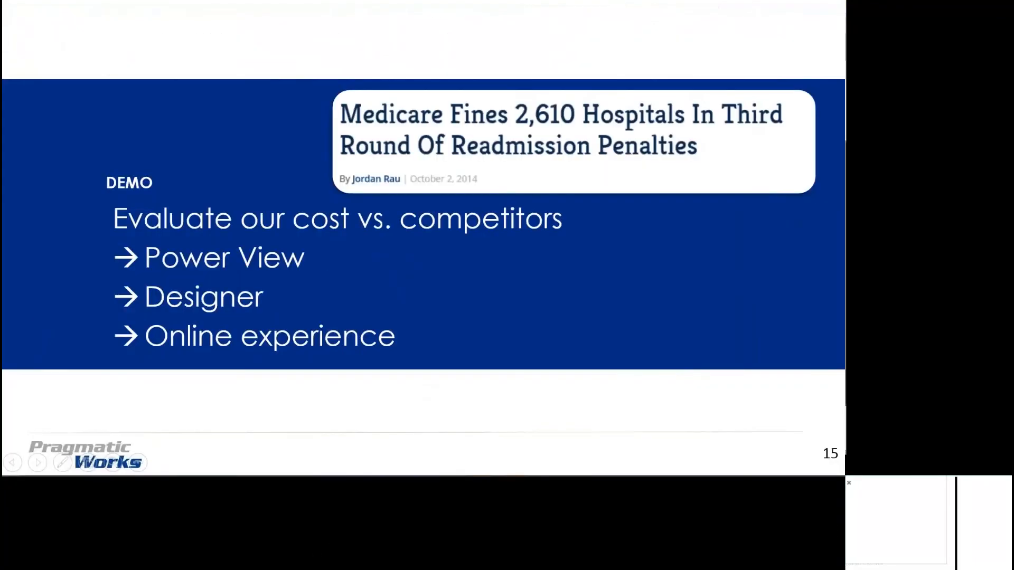